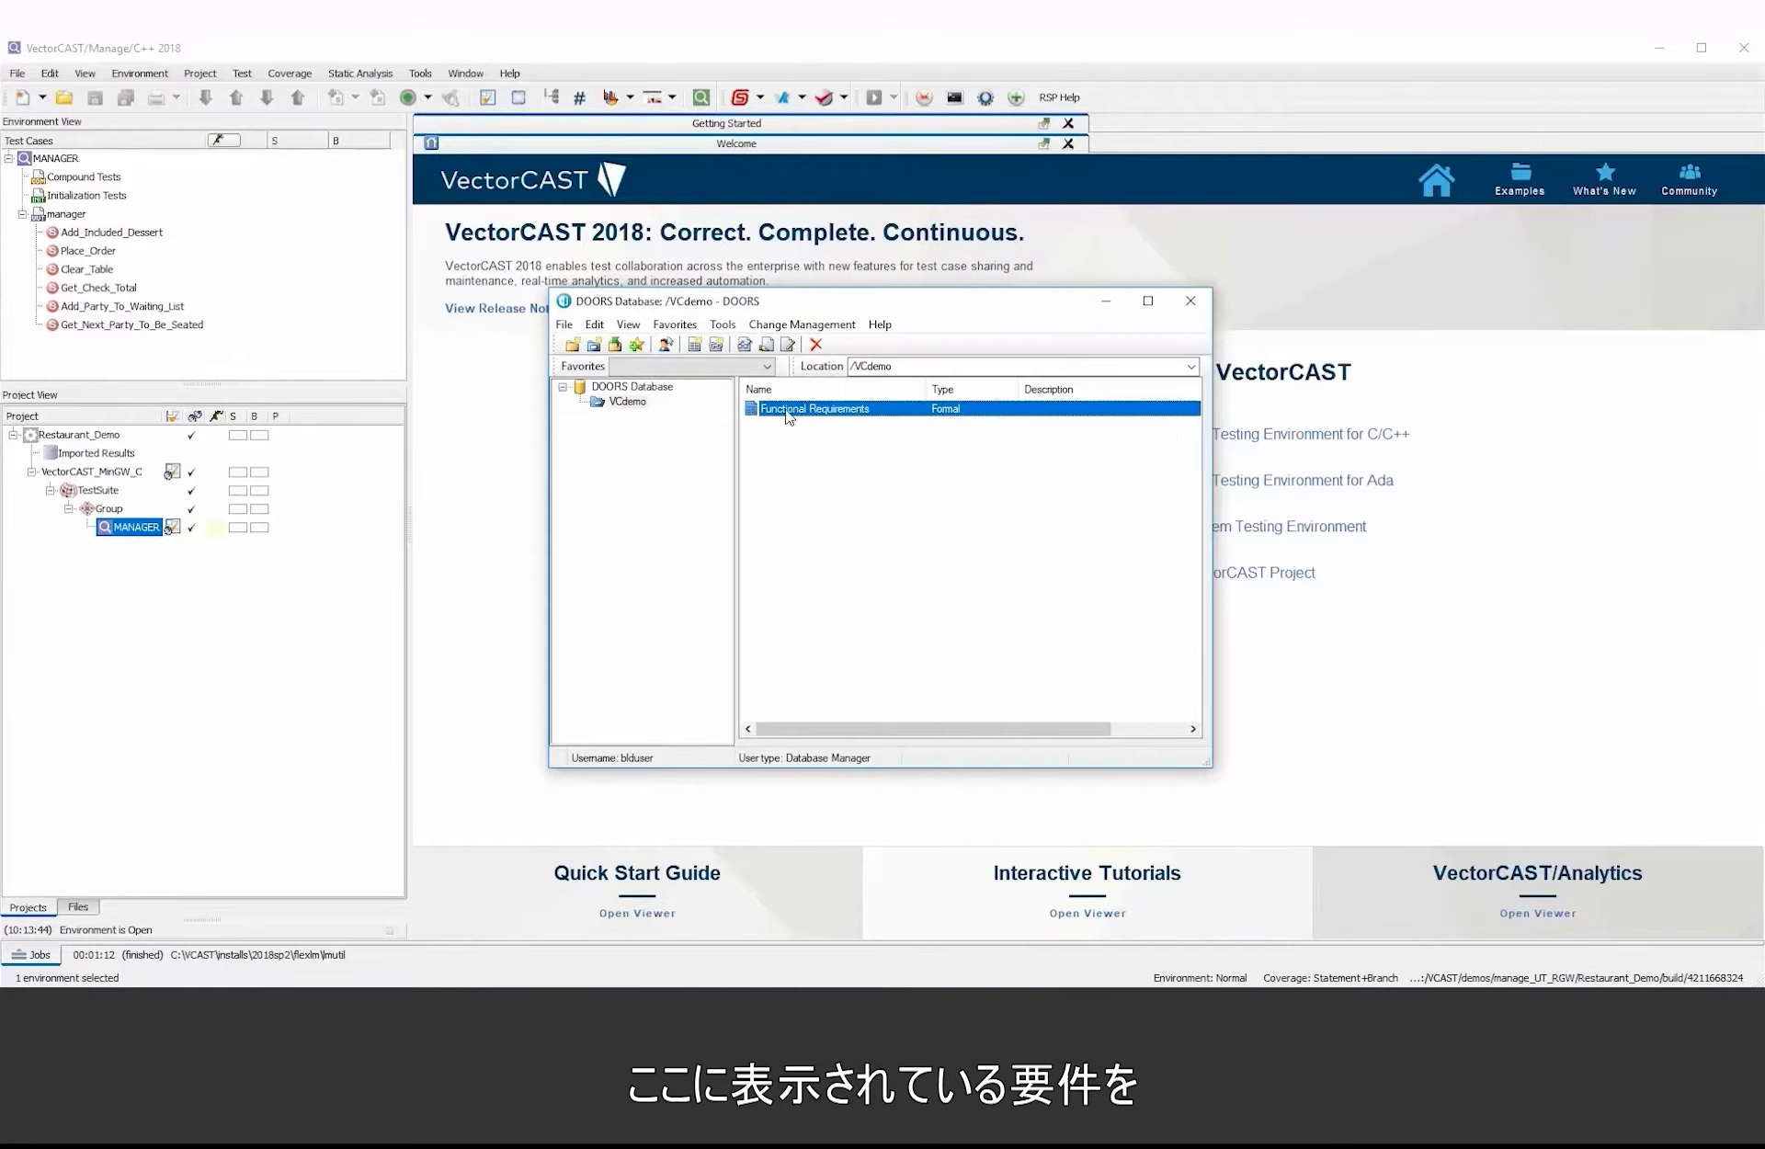
Open the Functional Requirements module in DOORS to review its requirements, and close it
{"action": "double_click", "coordinate": [789, 410]}
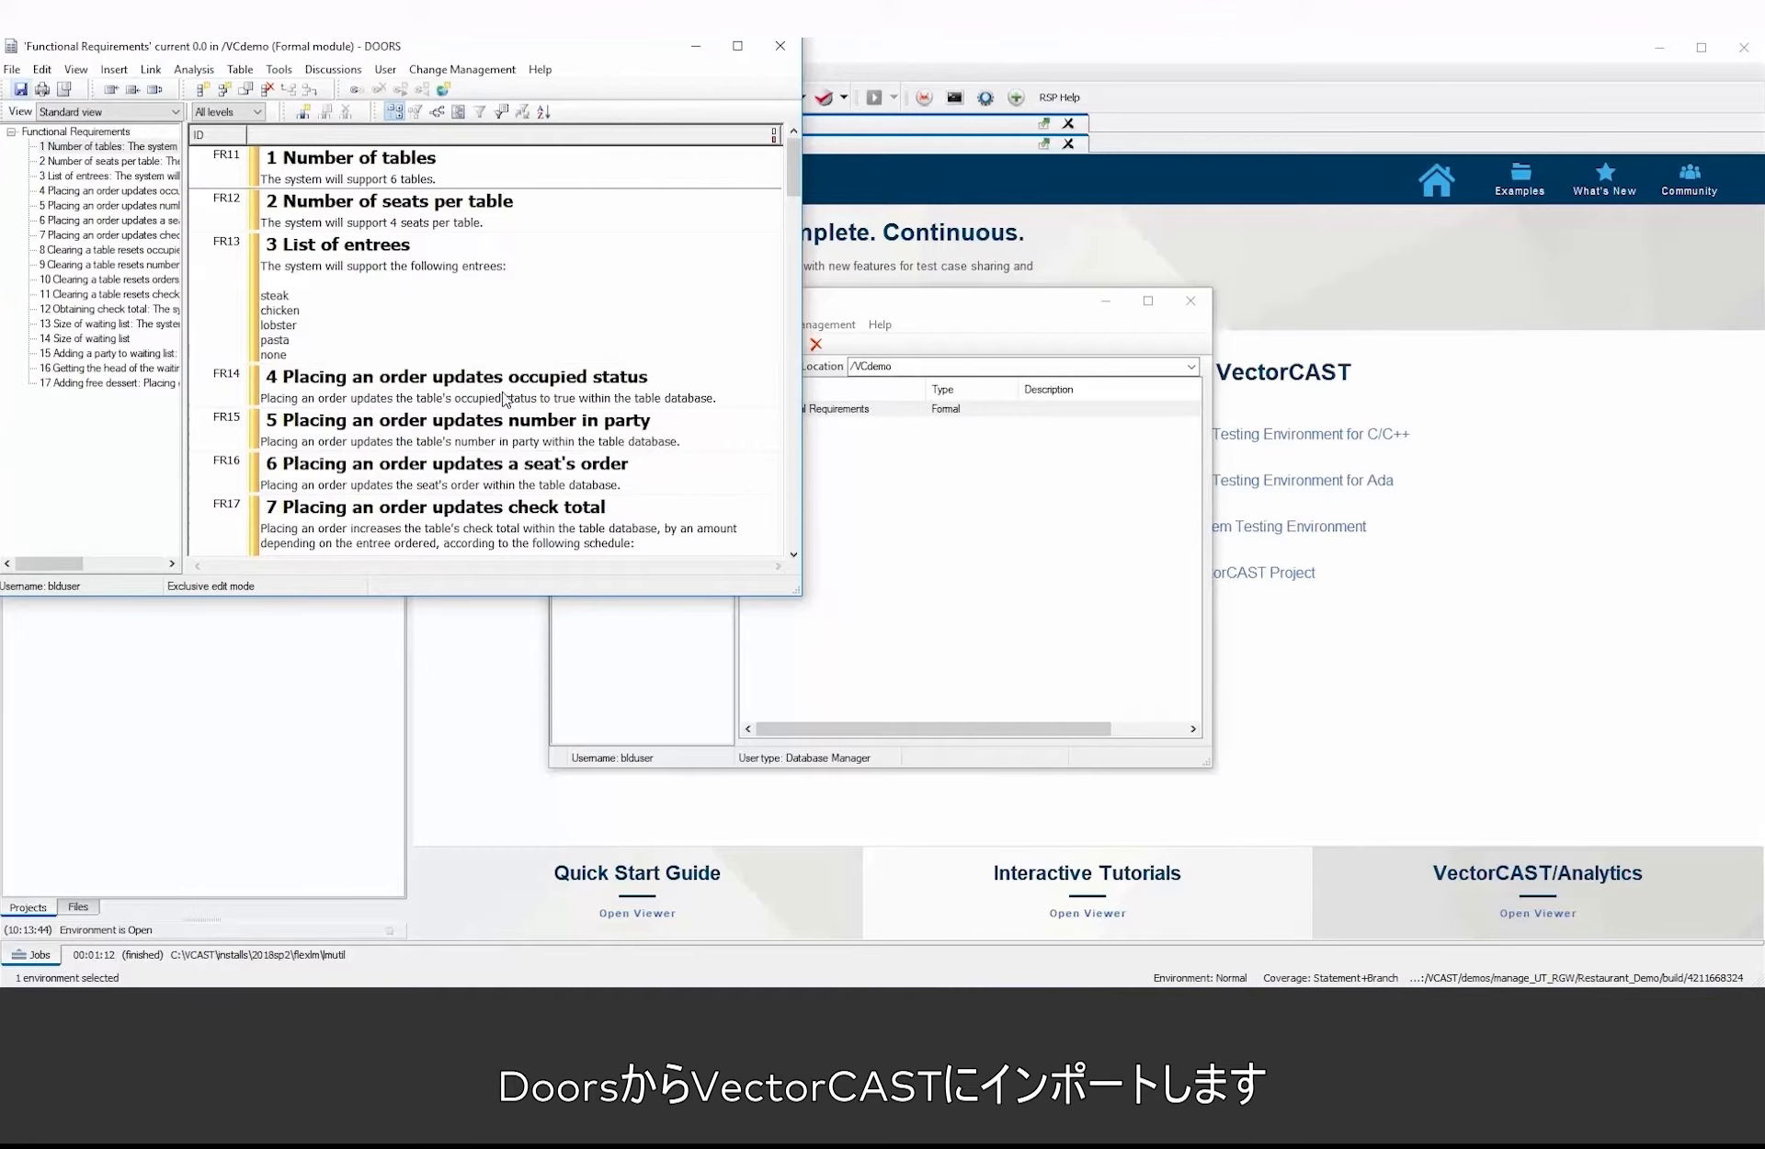
{"action": "left_click", "coordinate": [779, 45]}
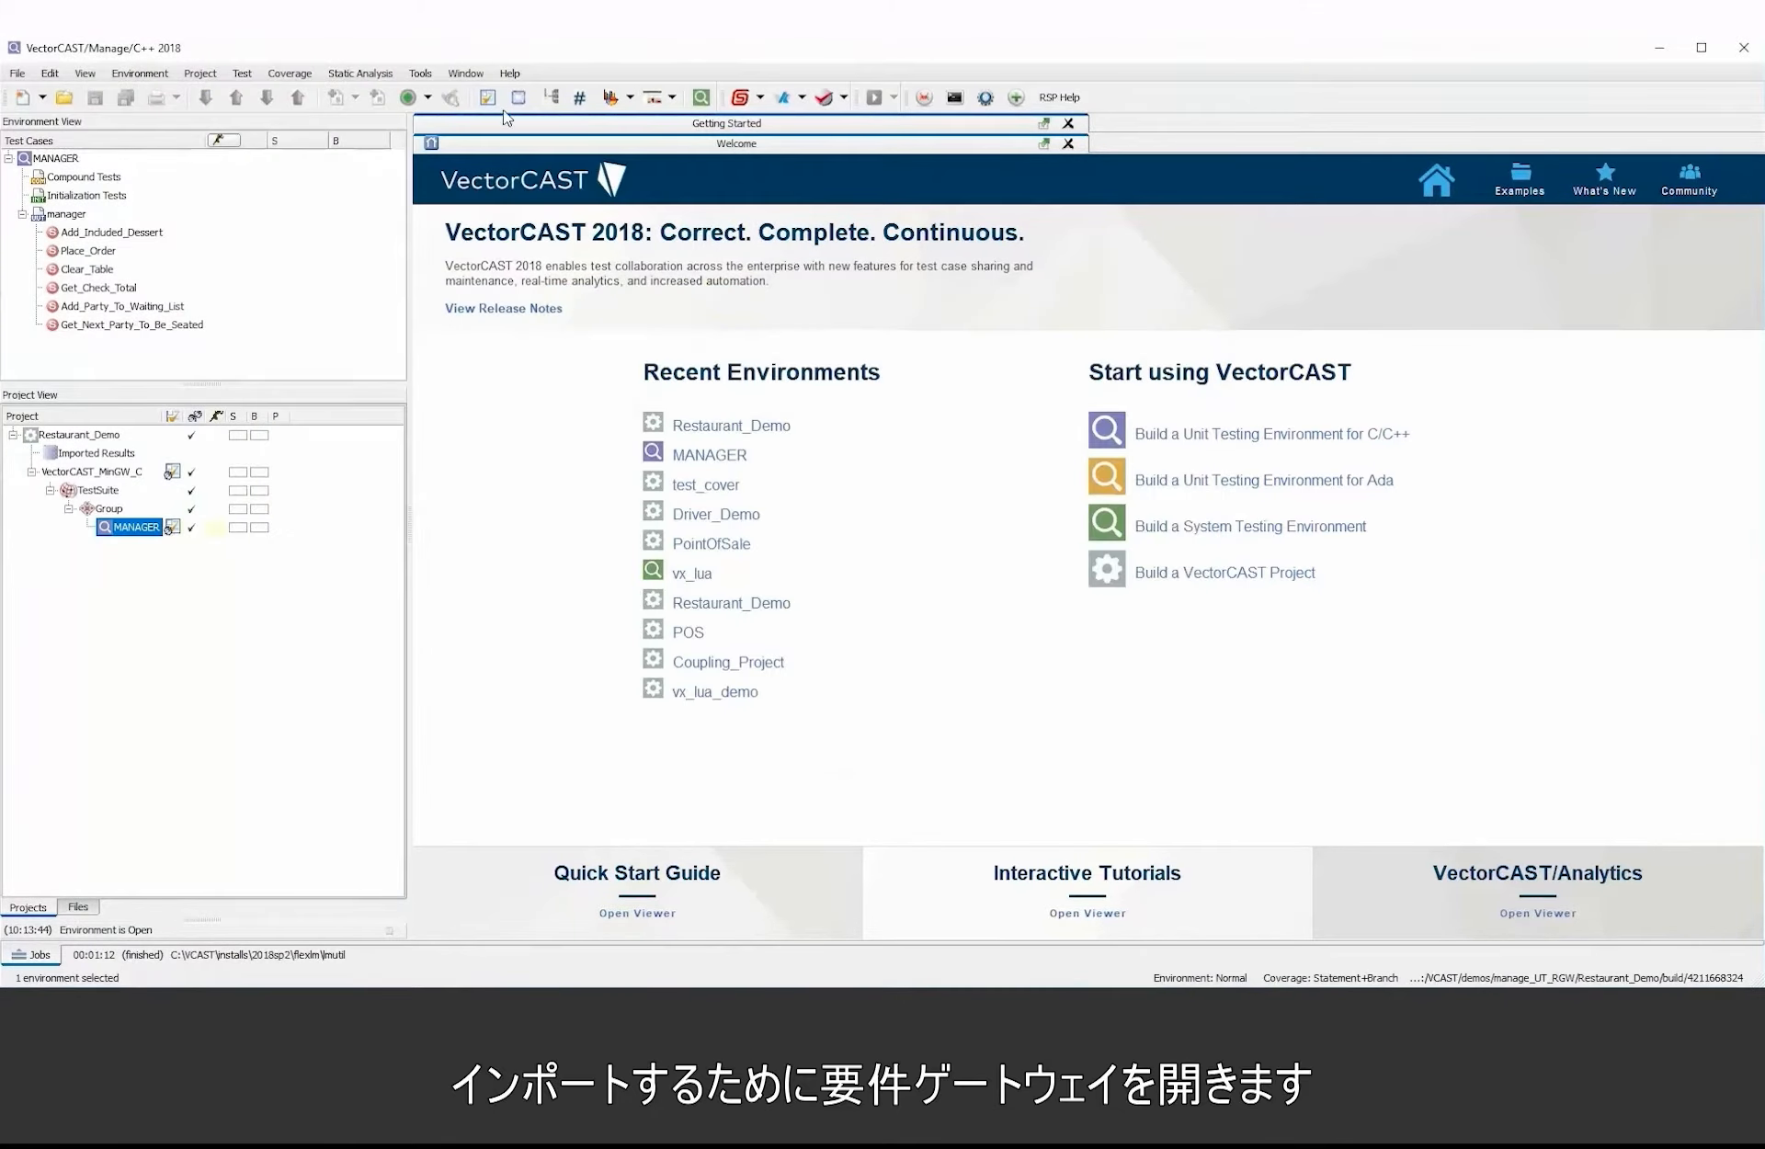
Open the Requirements Gateway and examine the available subsystem profiles and the DOORS connection options
{"action": "left_click", "coordinate": [520, 98]}
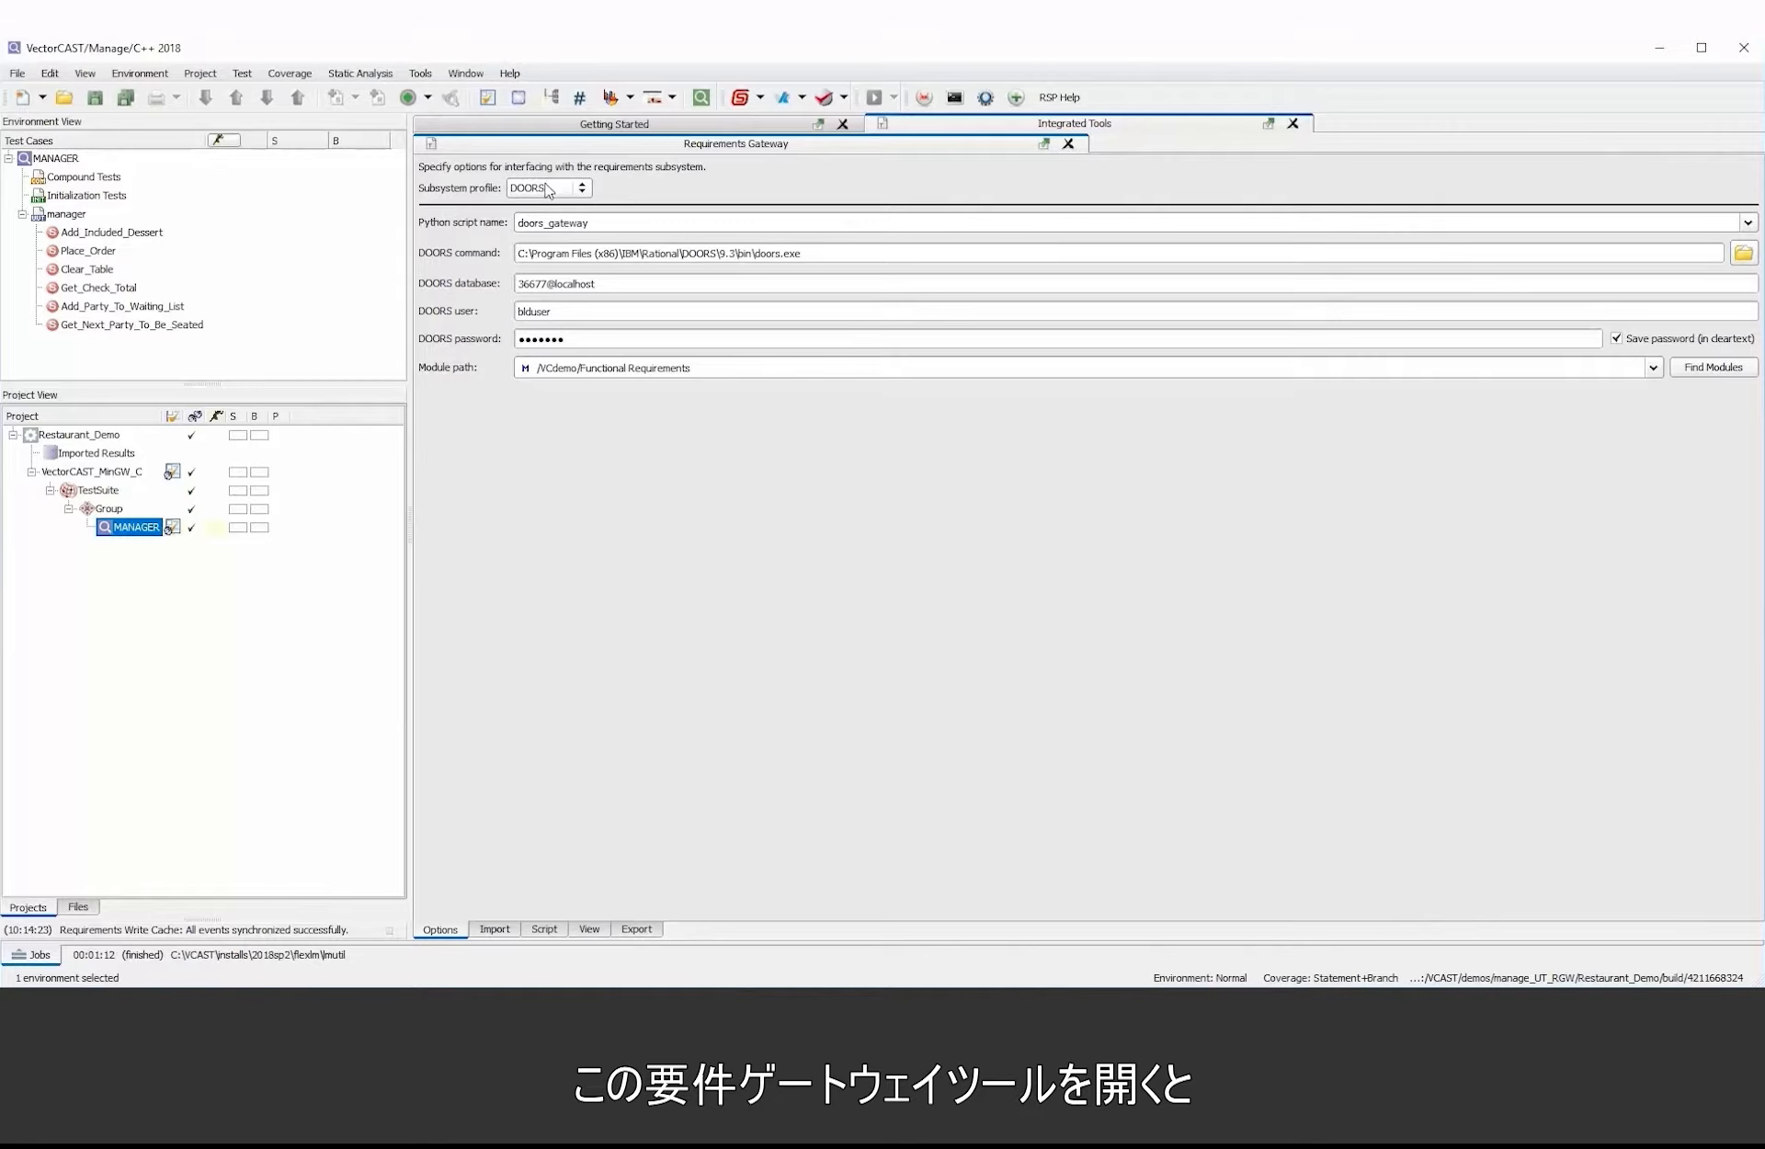
{"action": "left_click", "coordinate": [579, 191]}
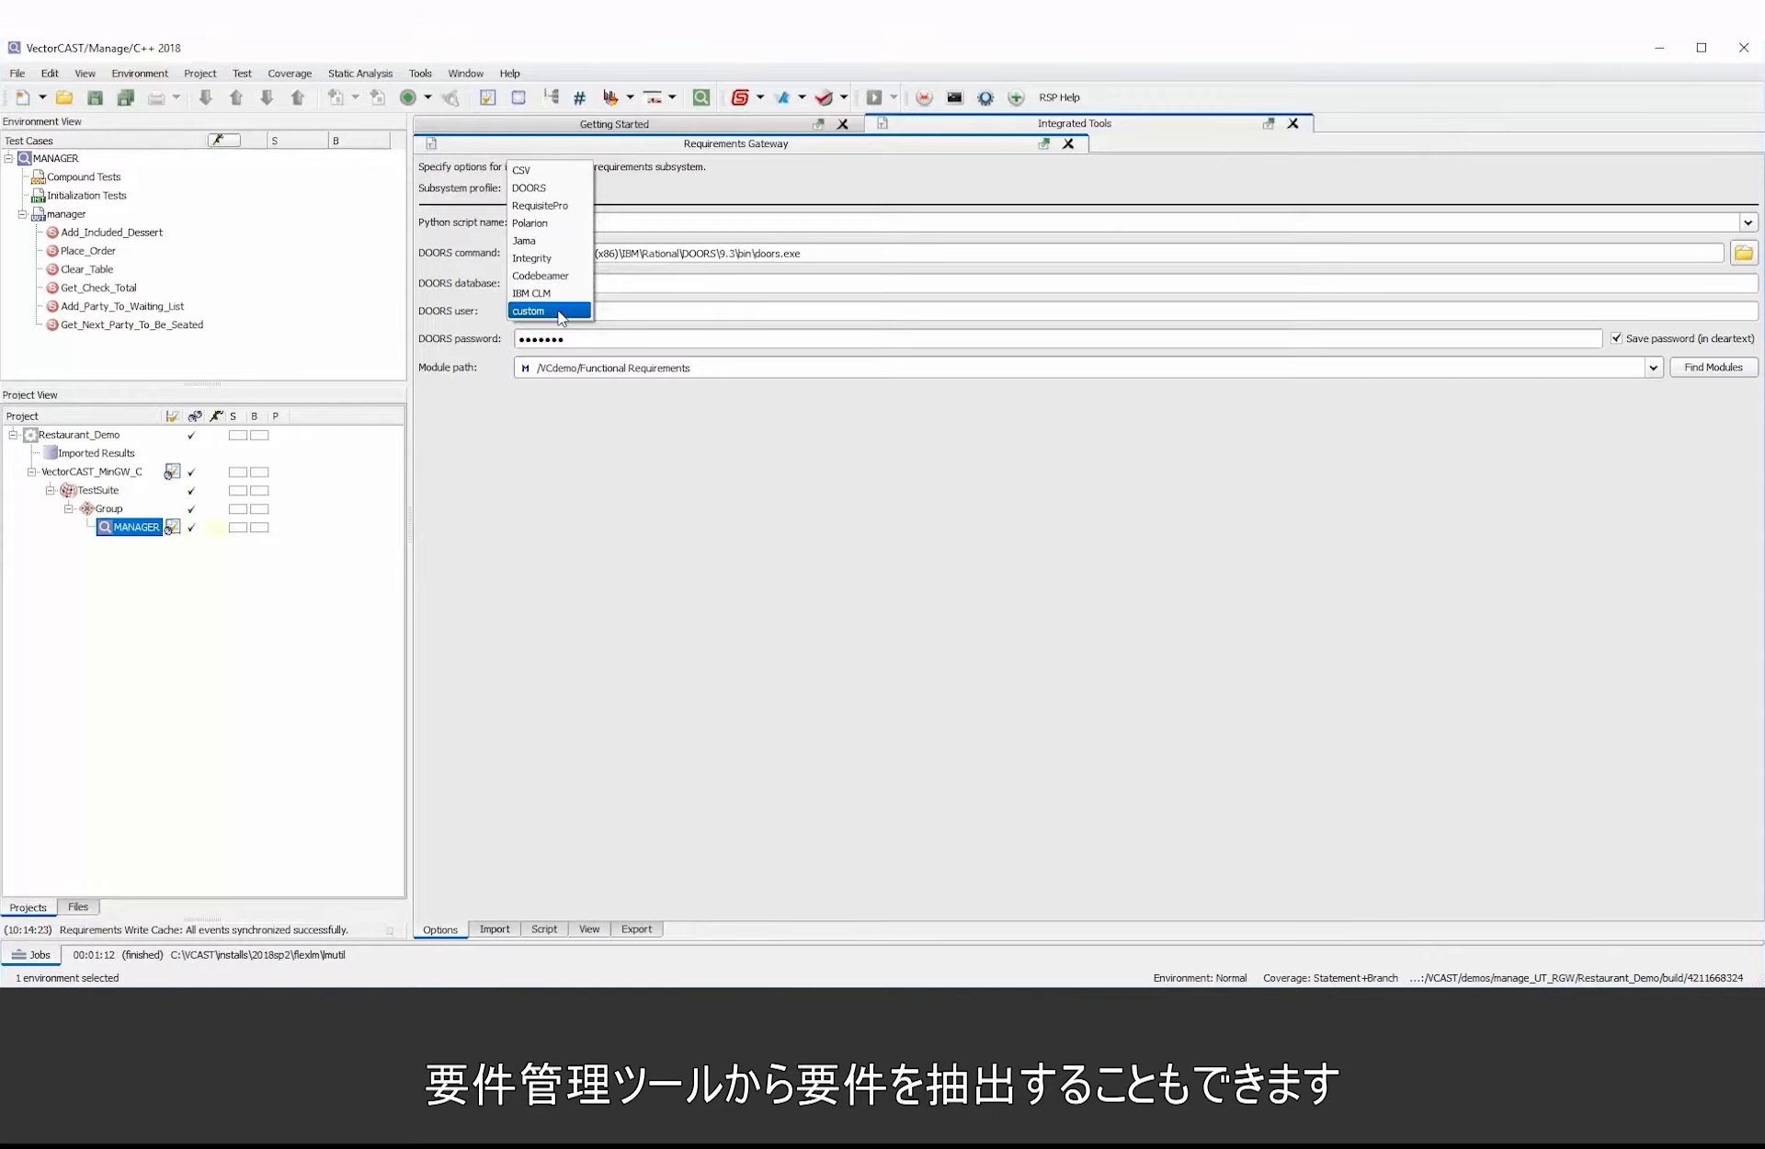
{"action": "left_click", "coordinate": [631, 472]}
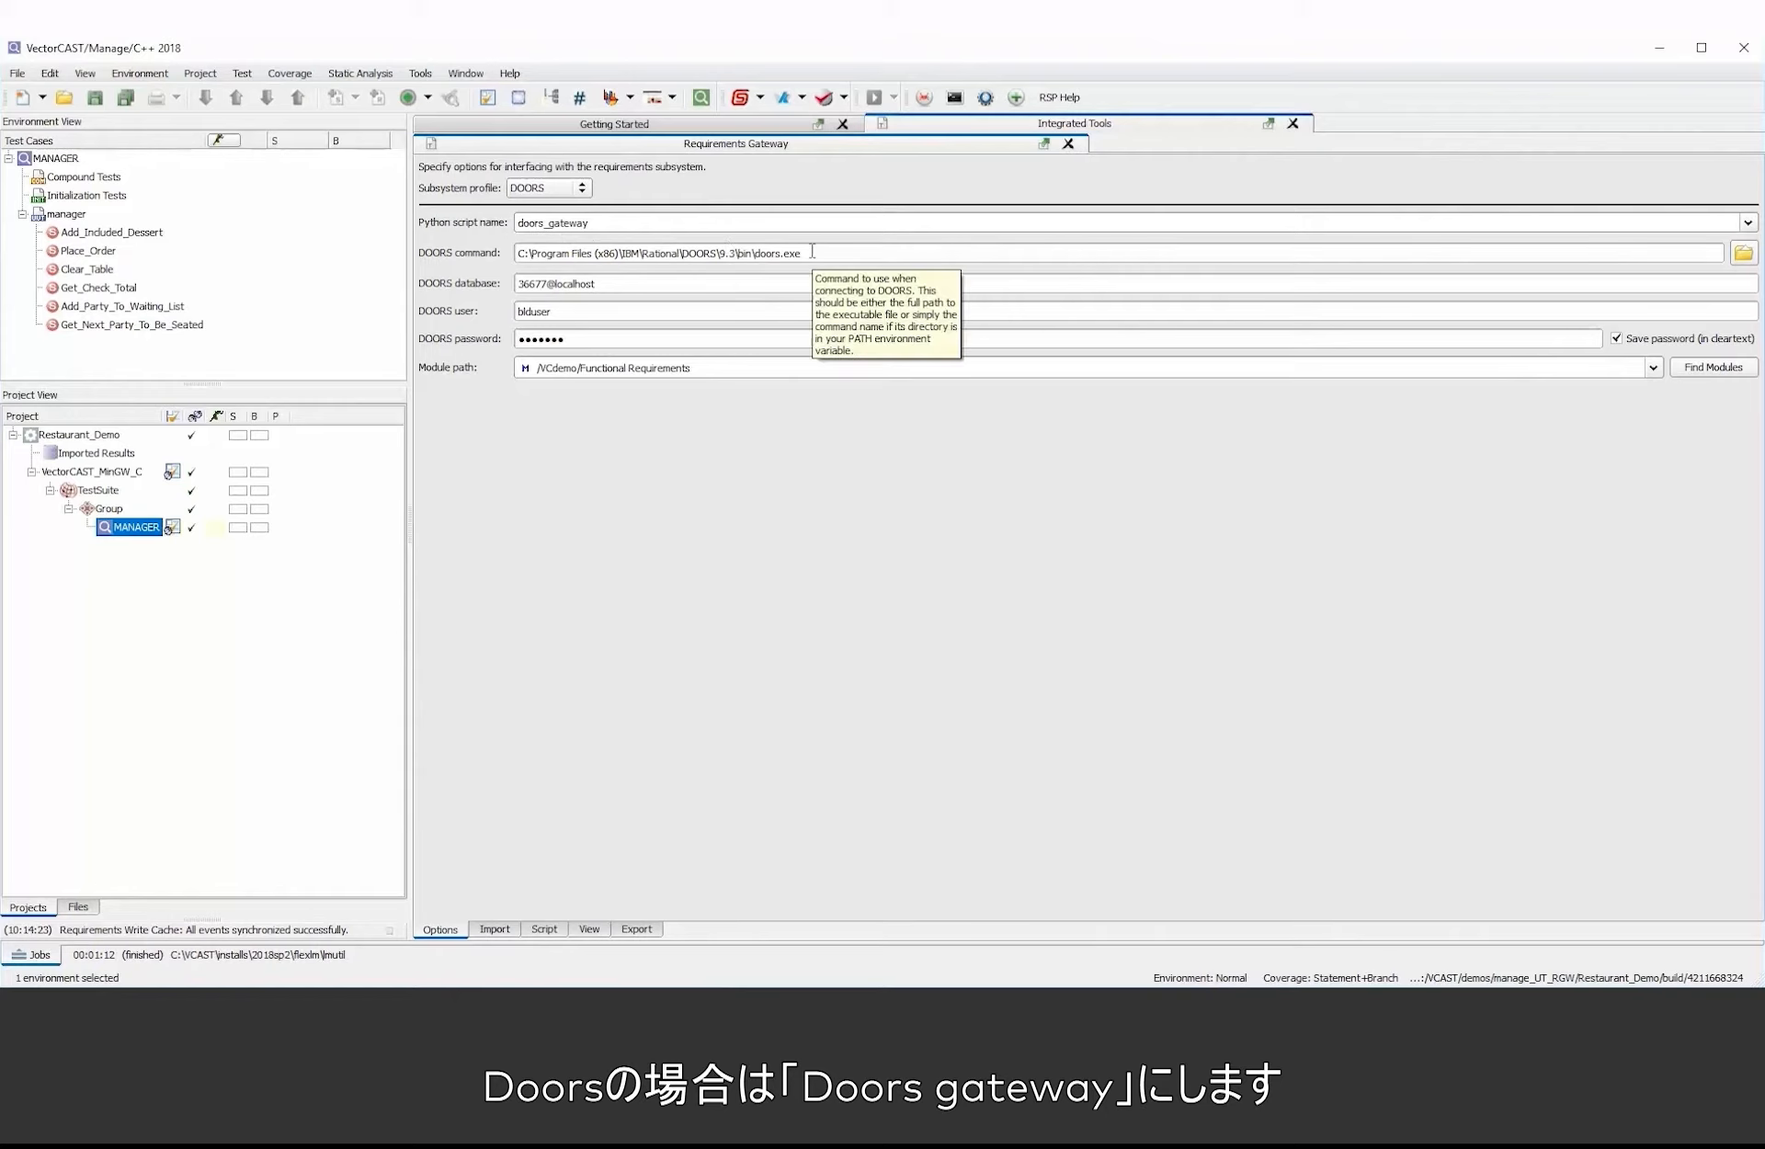
{"action": "left_click_drag", "start_coordinate": [812, 251], "coordinate": [470, 265]}
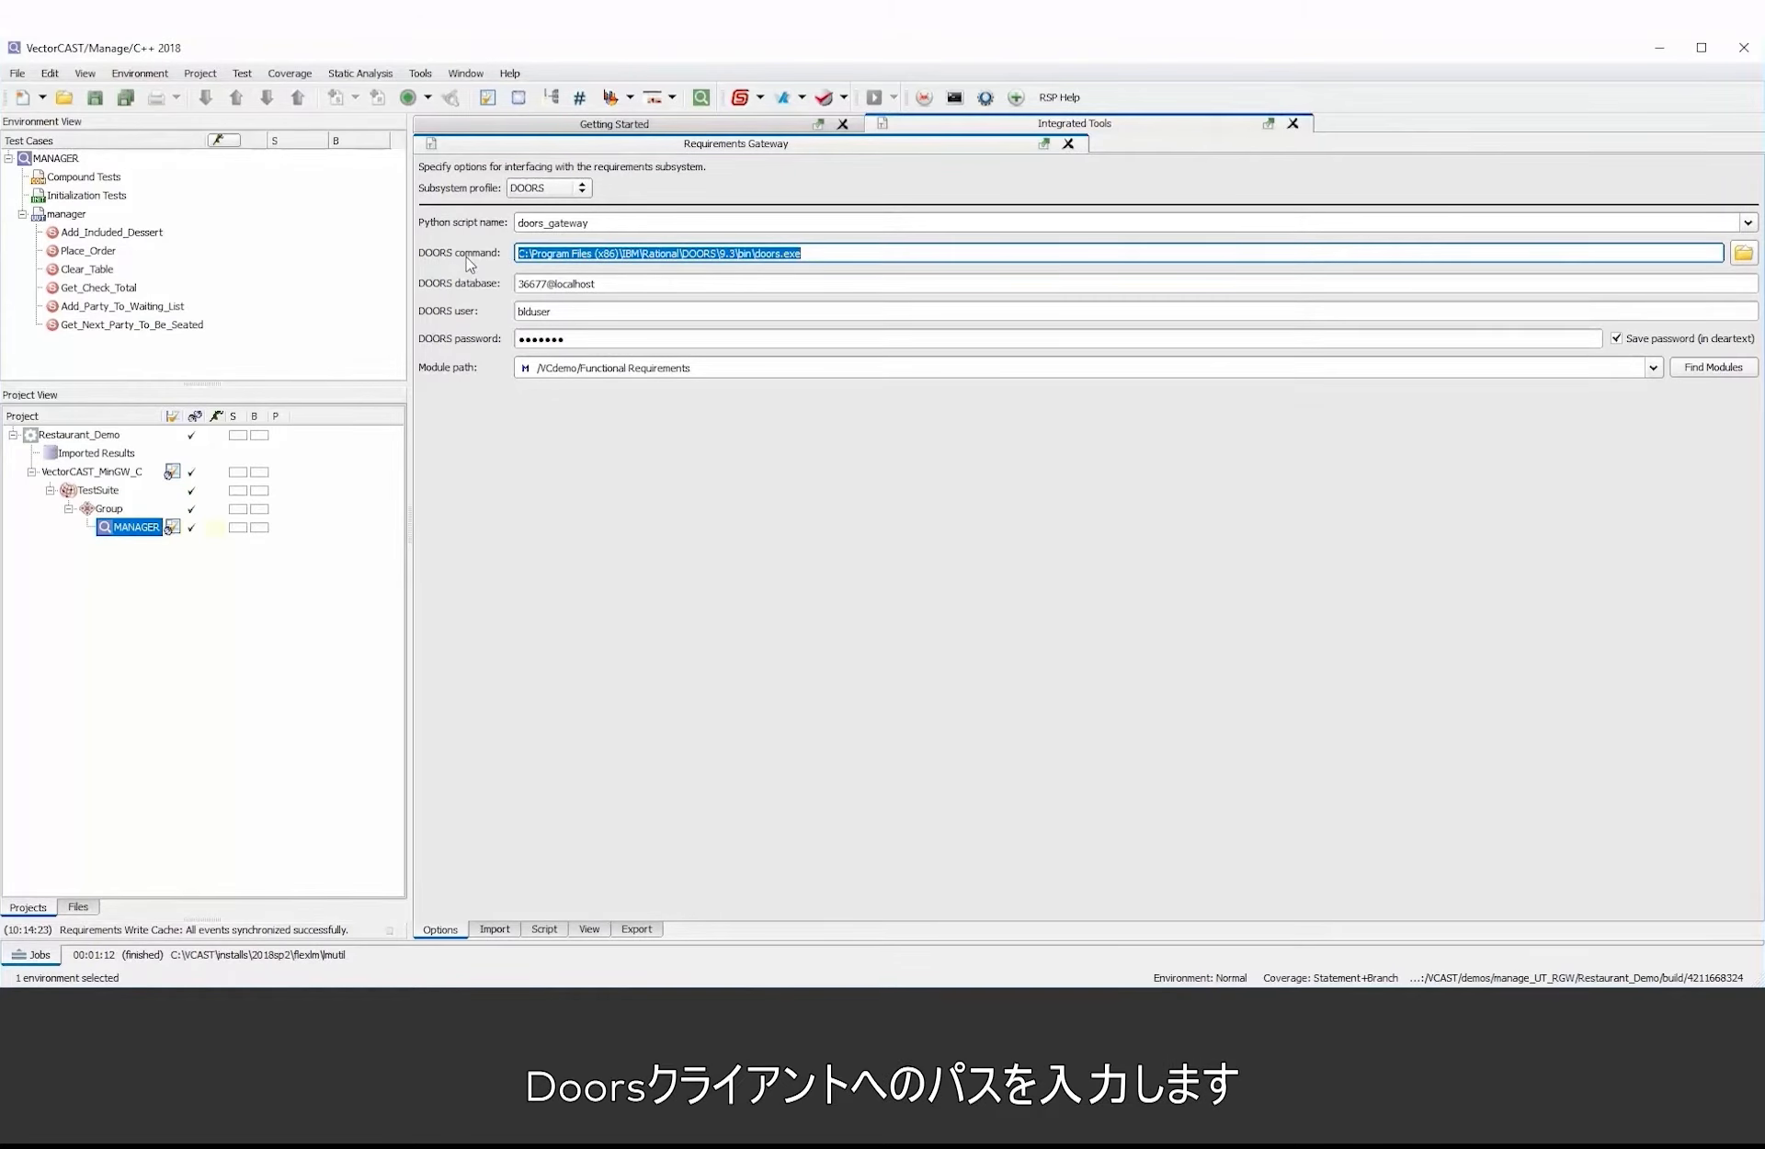
{"action": "key", "text": "Tab"}
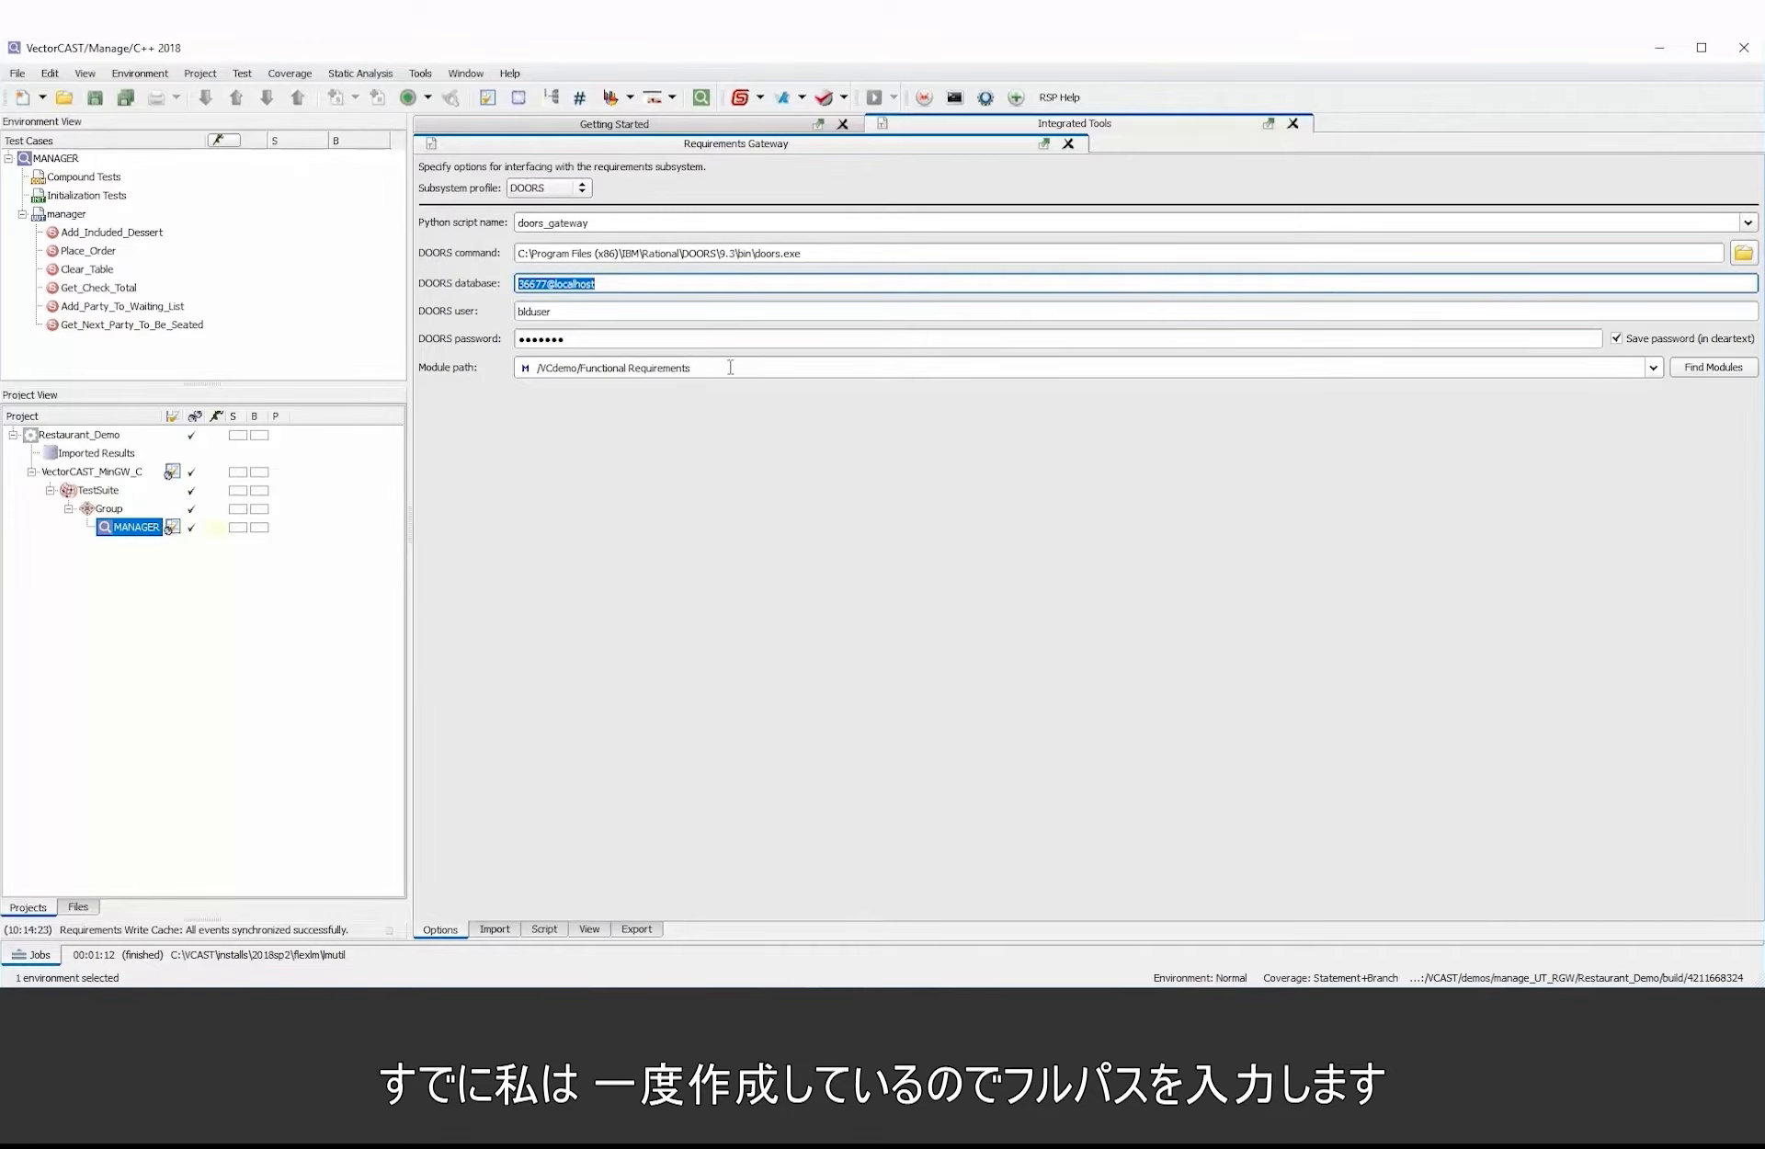
Clear the gateway's module path and search the whole DOORS database for modules
{"action": "left_click_drag", "start_coordinate": [730, 367], "coordinate": [481, 367]}
{"action": "key", "text": "BackSpace"}
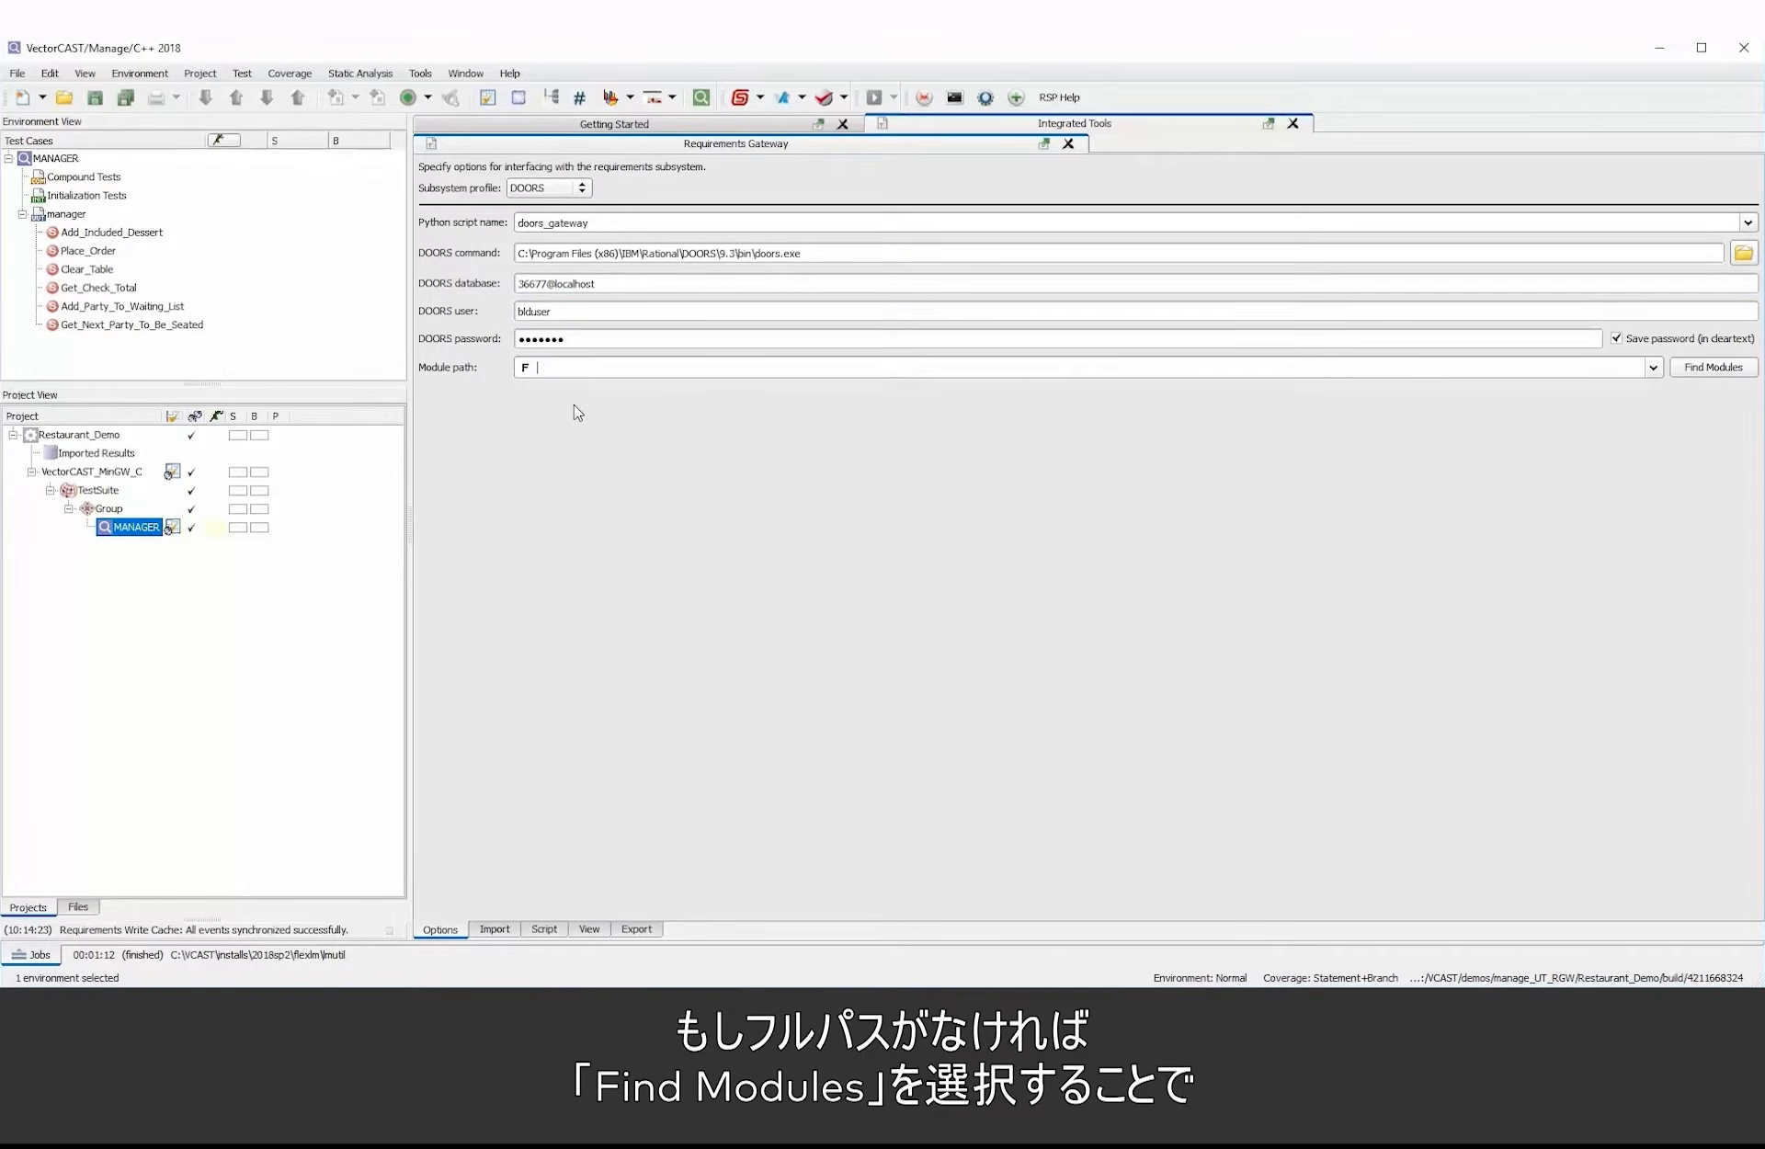
{"action": "left_click", "coordinate": [1702, 370]}
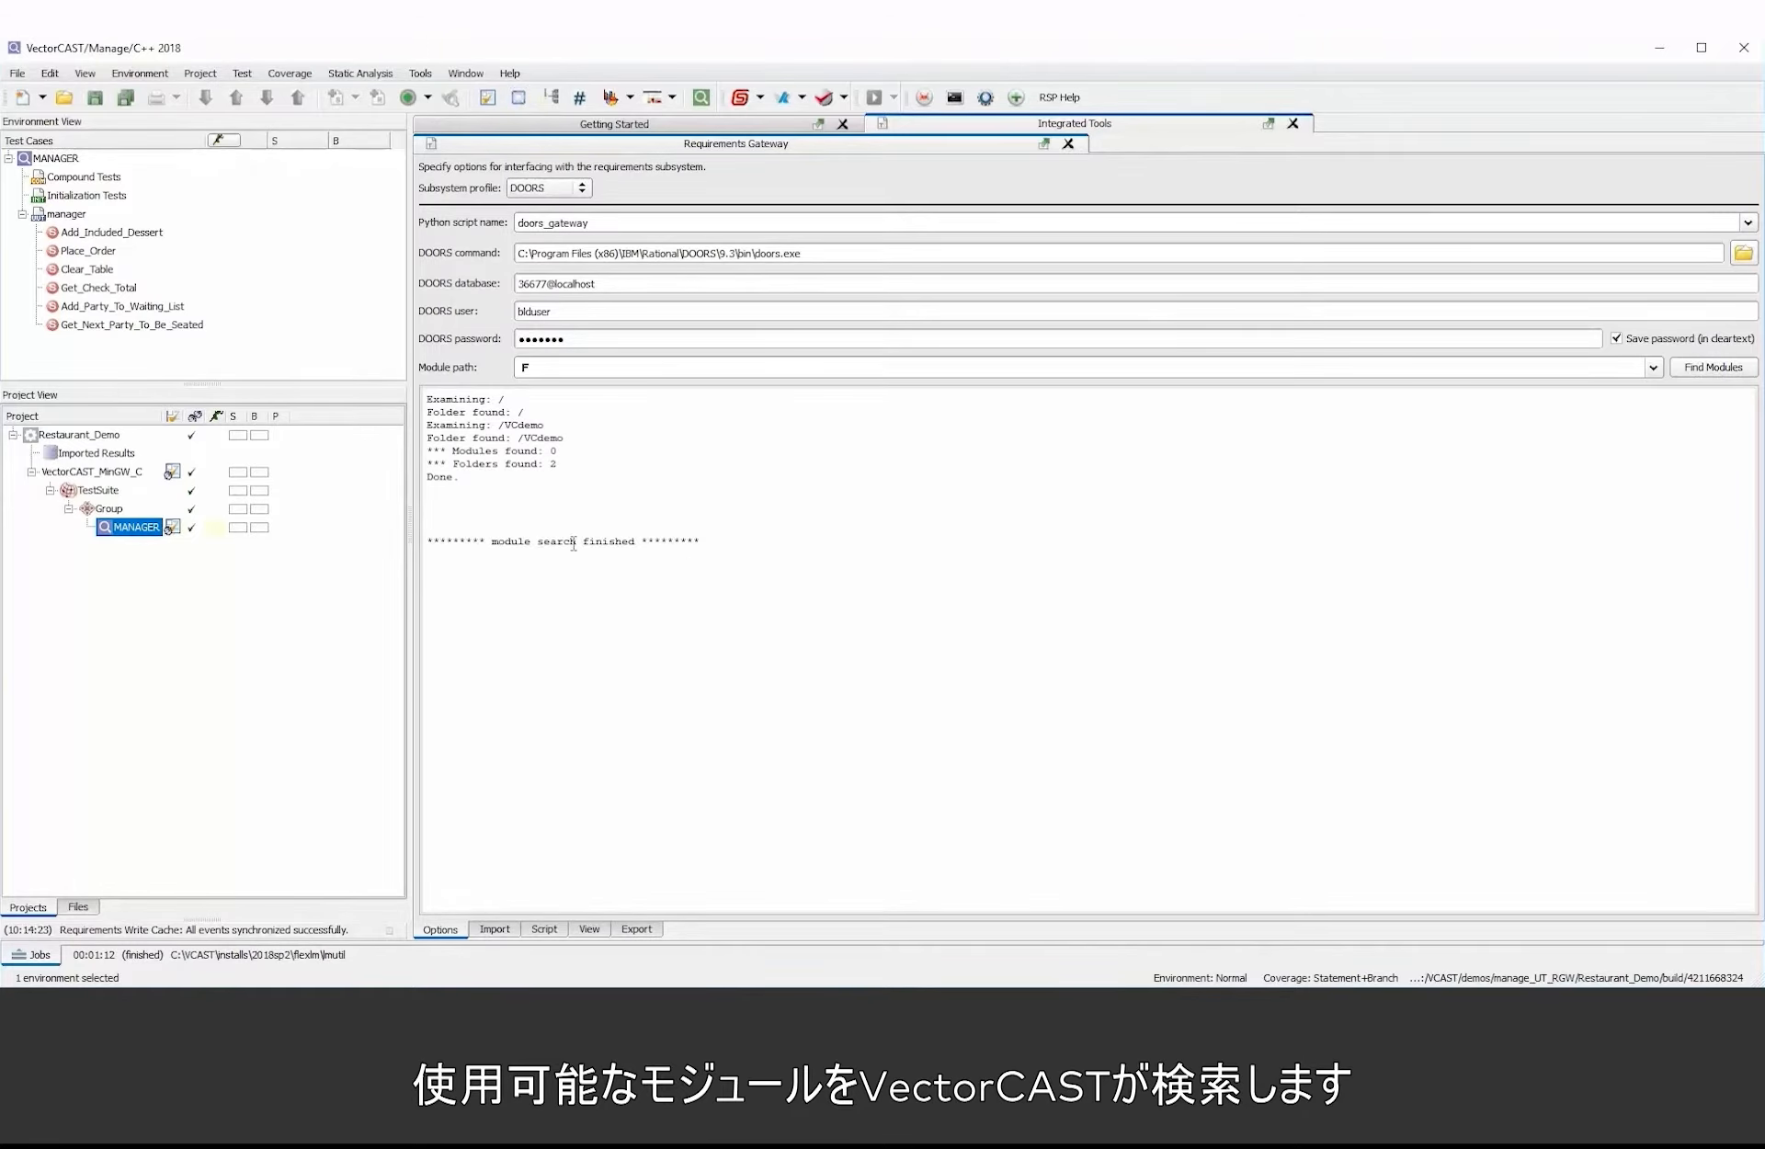
Set the module path to the /VCdemo folder and search that folder for modules
{"action": "left_click_drag", "start_coordinate": [517, 438], "coordinate": [564, 439]}
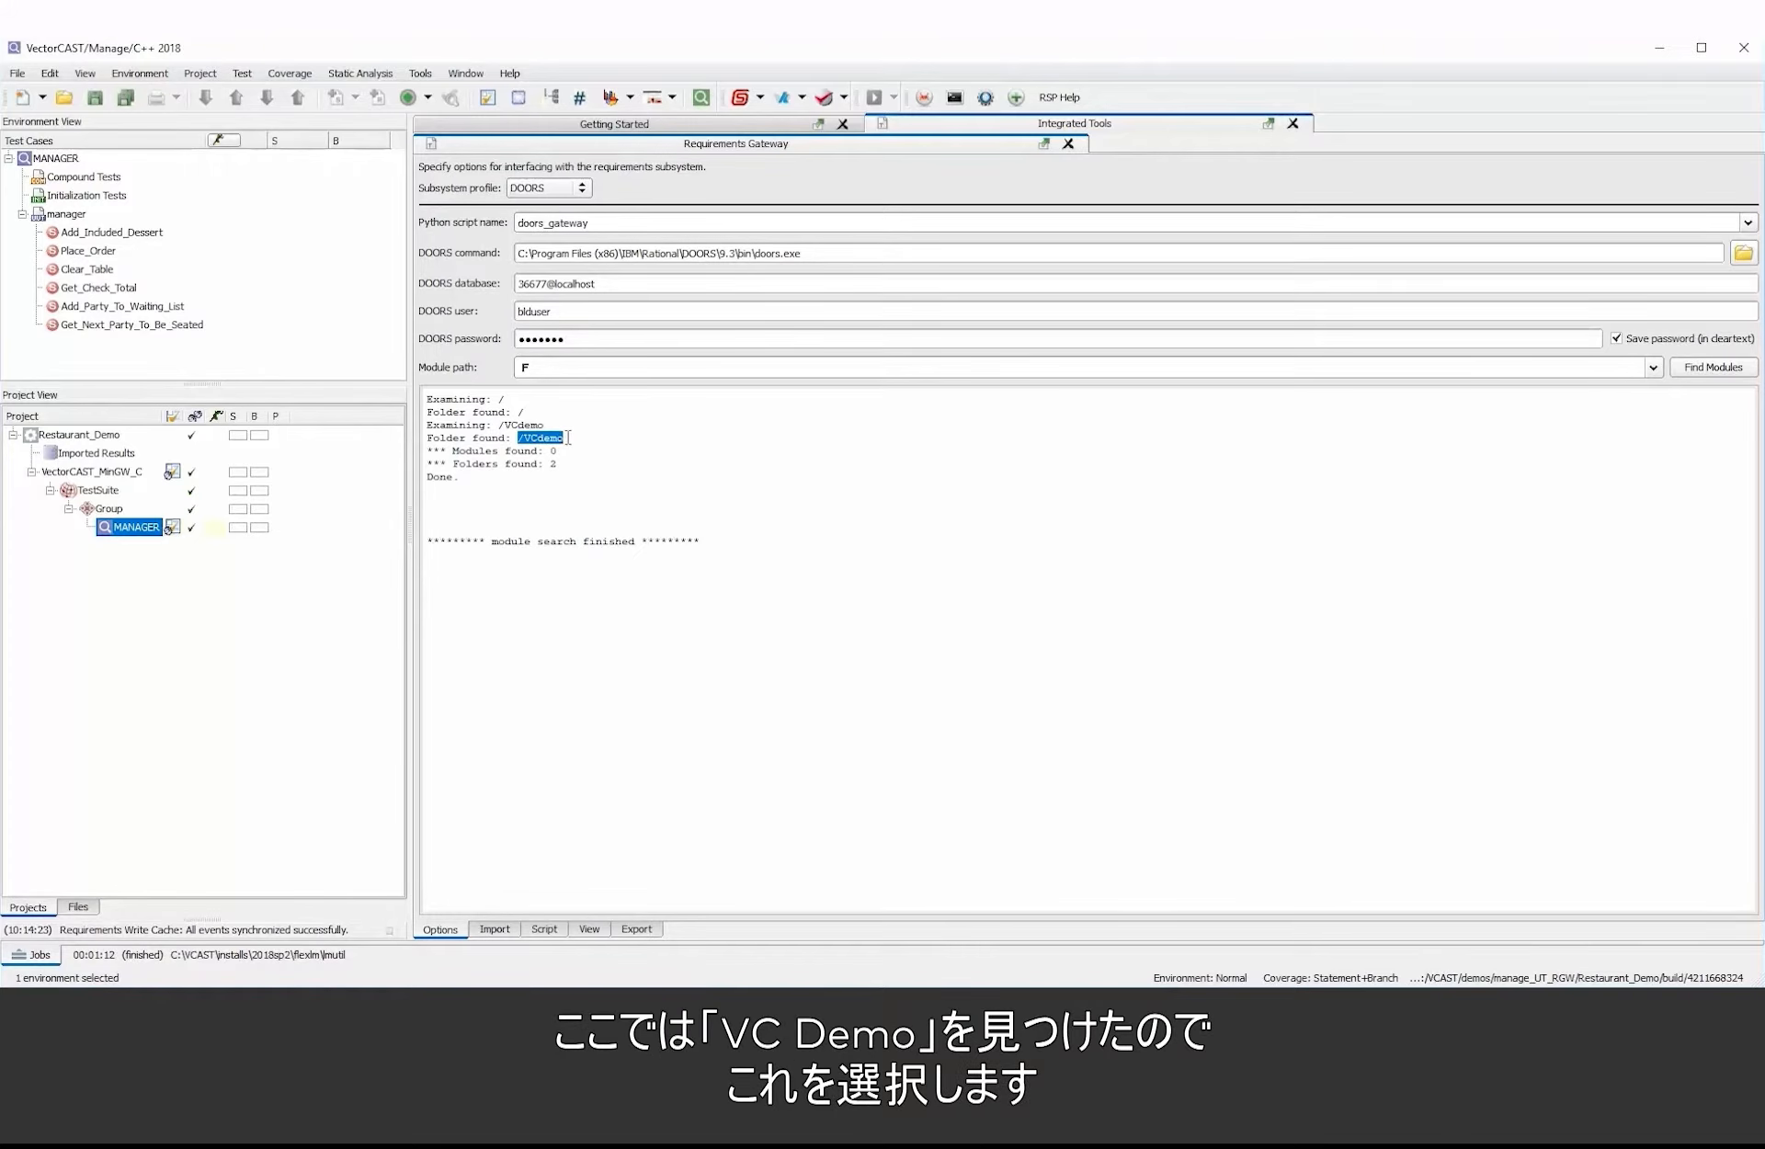
{"action": "left_click", "coordinate": [1652, 367]}
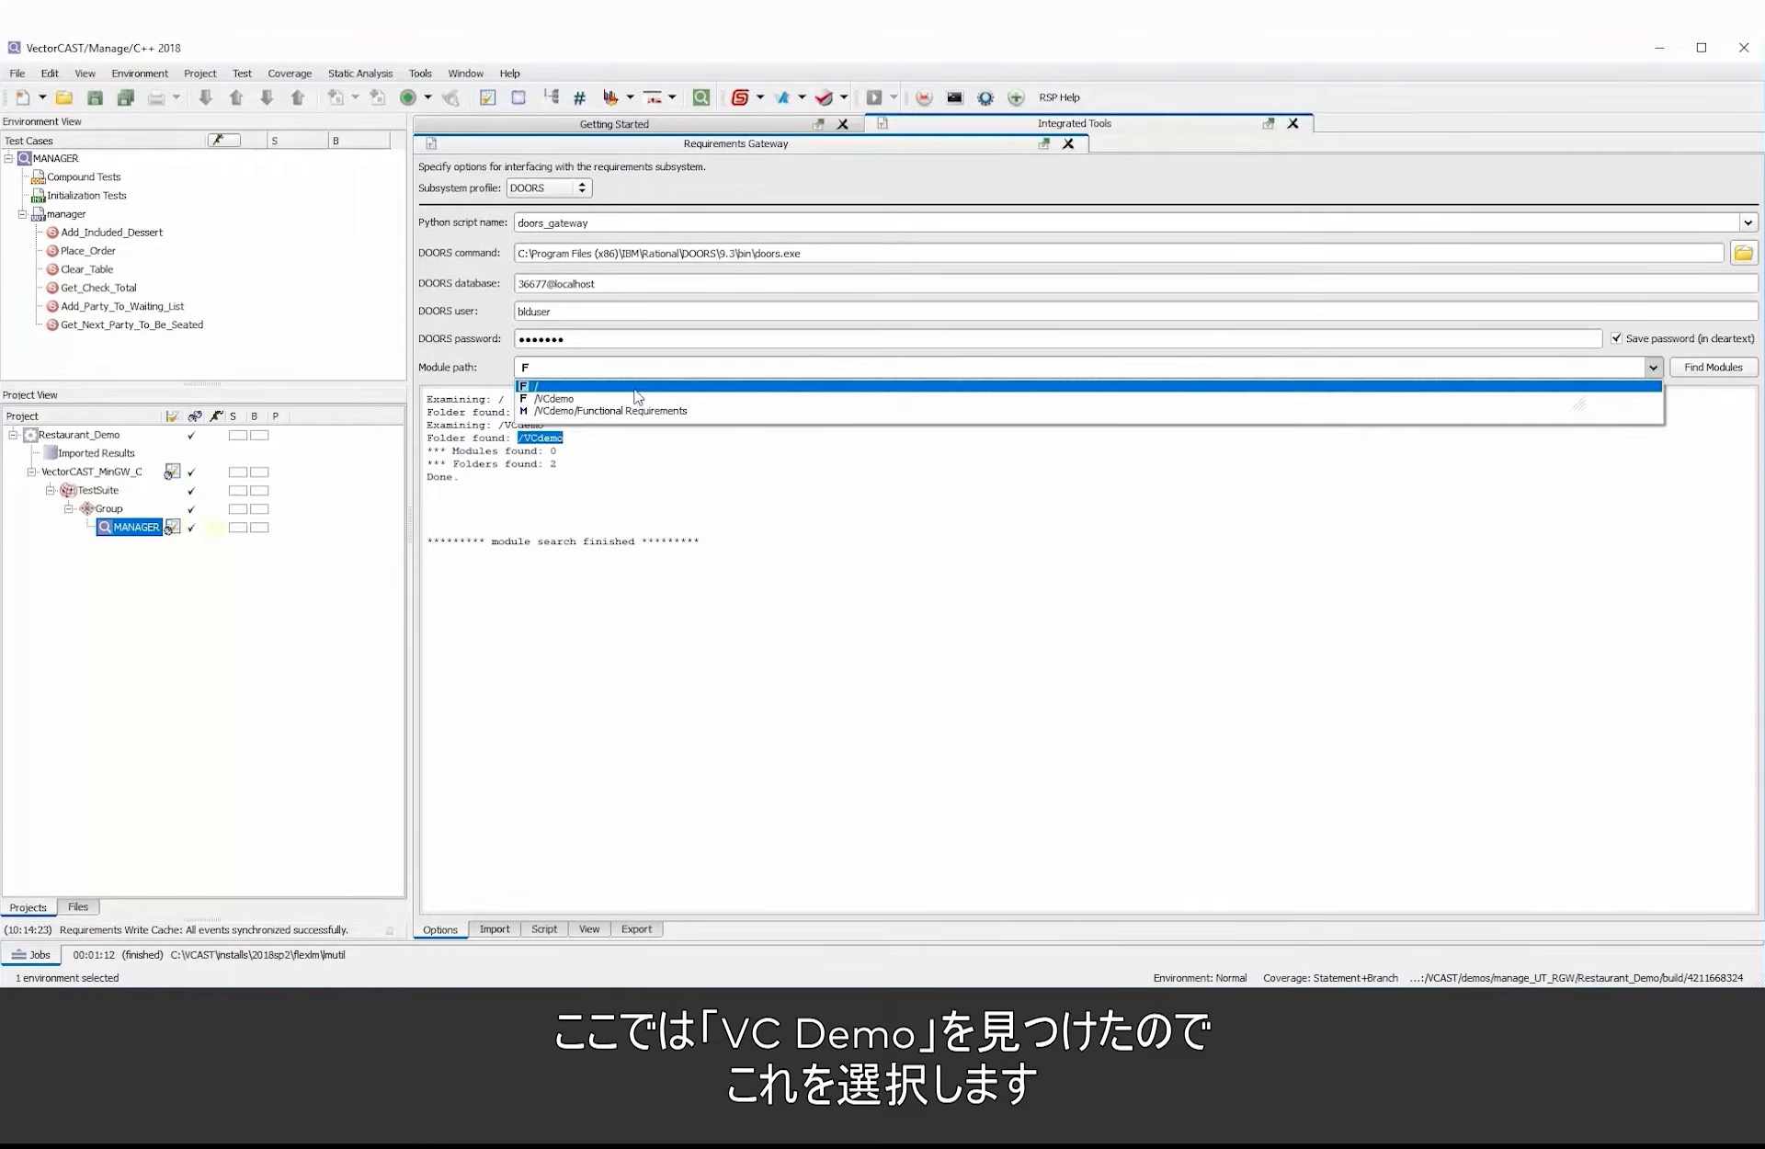
{"action": "left_click", "coordinate": [741, 395]}
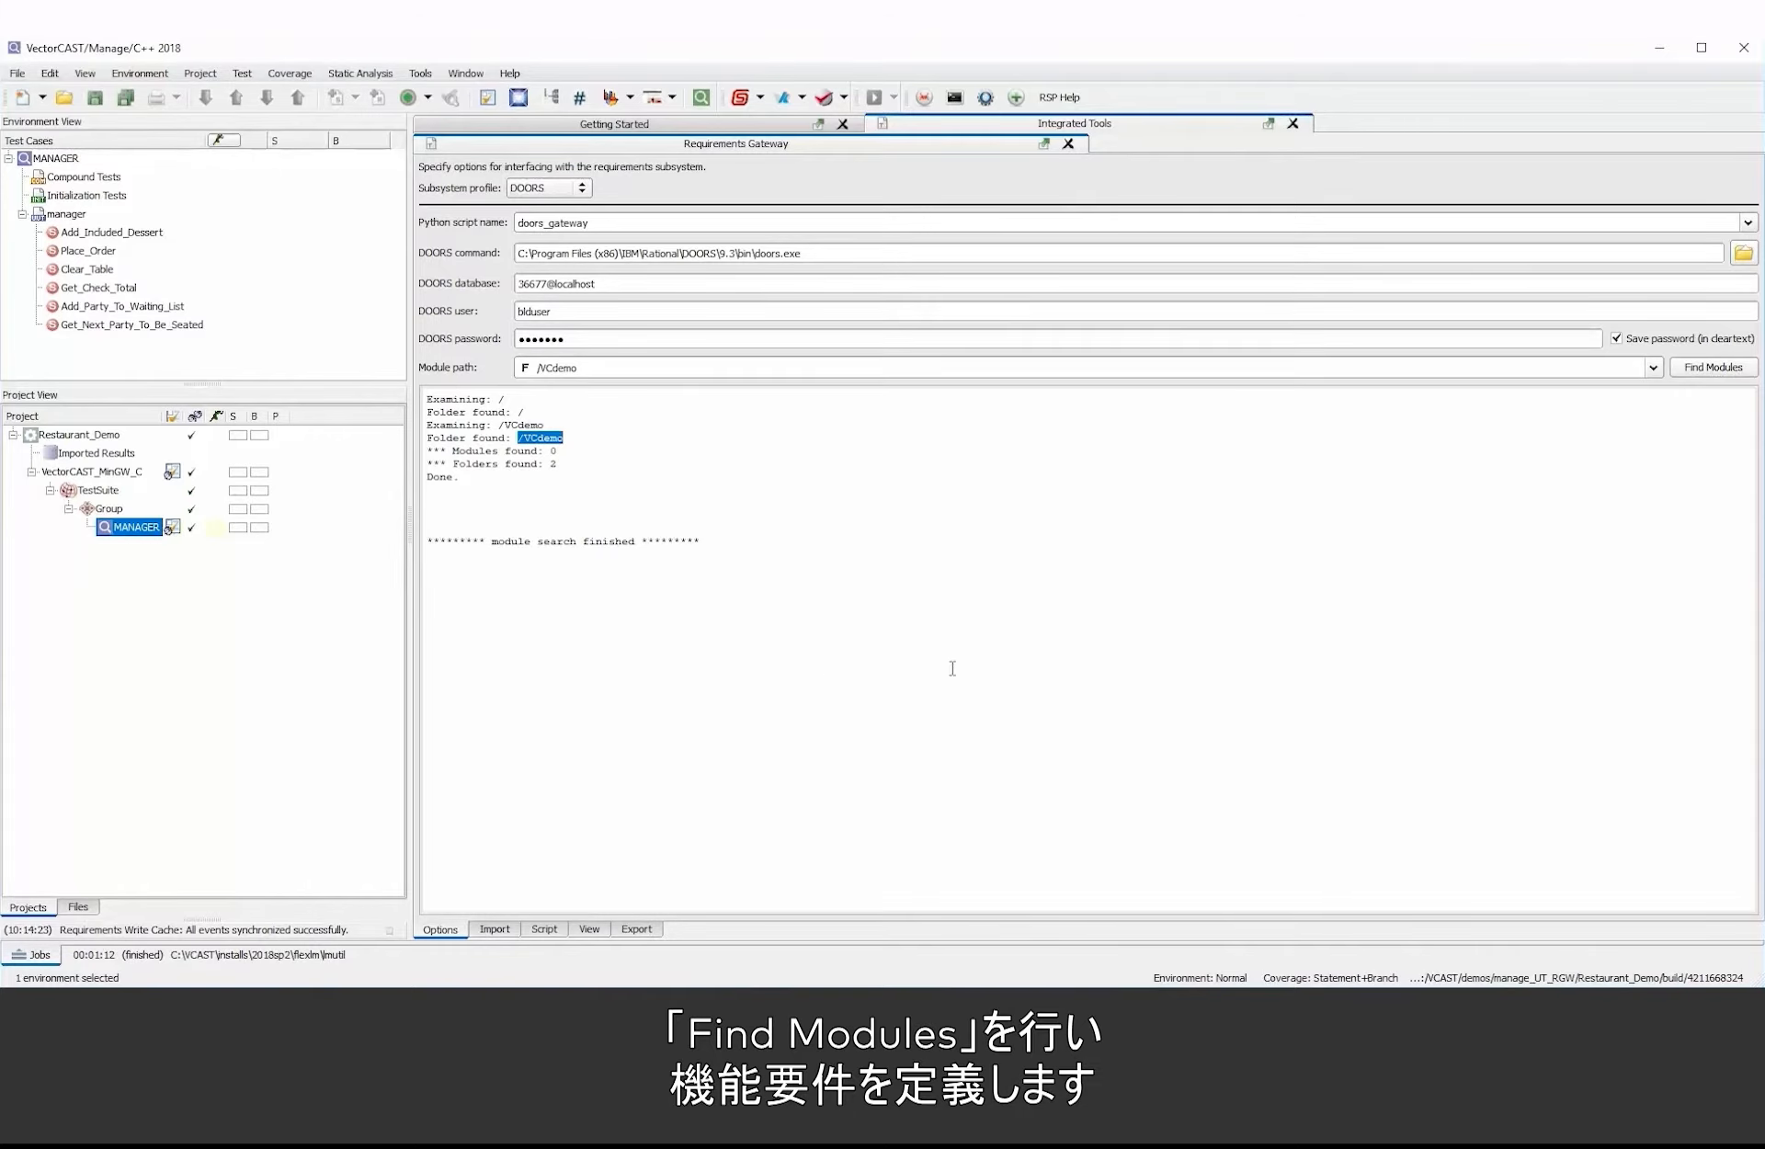
{"action": "key", "text": "alt+Tab"}
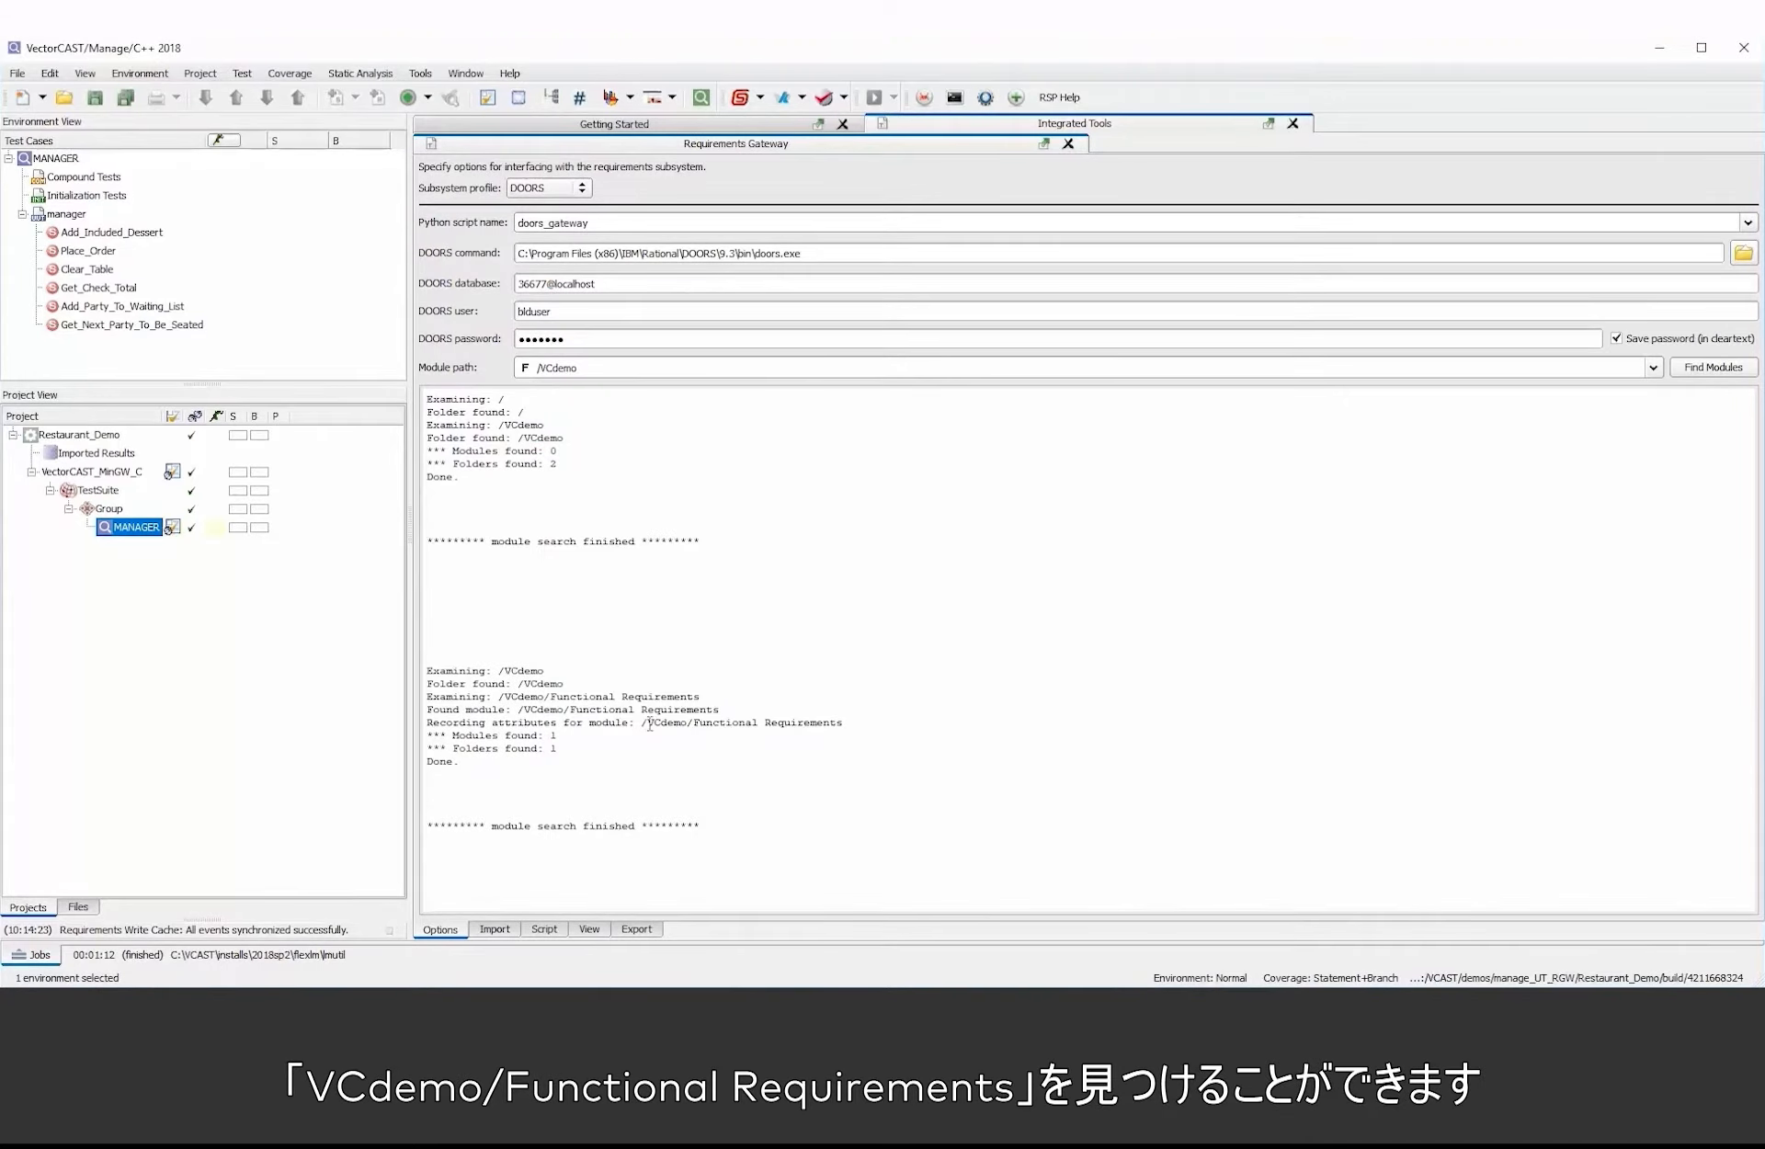
Set the module path to /VCdemo/Functional Requirements and run the module search on it
{"action": "left_click_drag", "start_coordinate": [644, 723], "coordinate": [843, 722]}
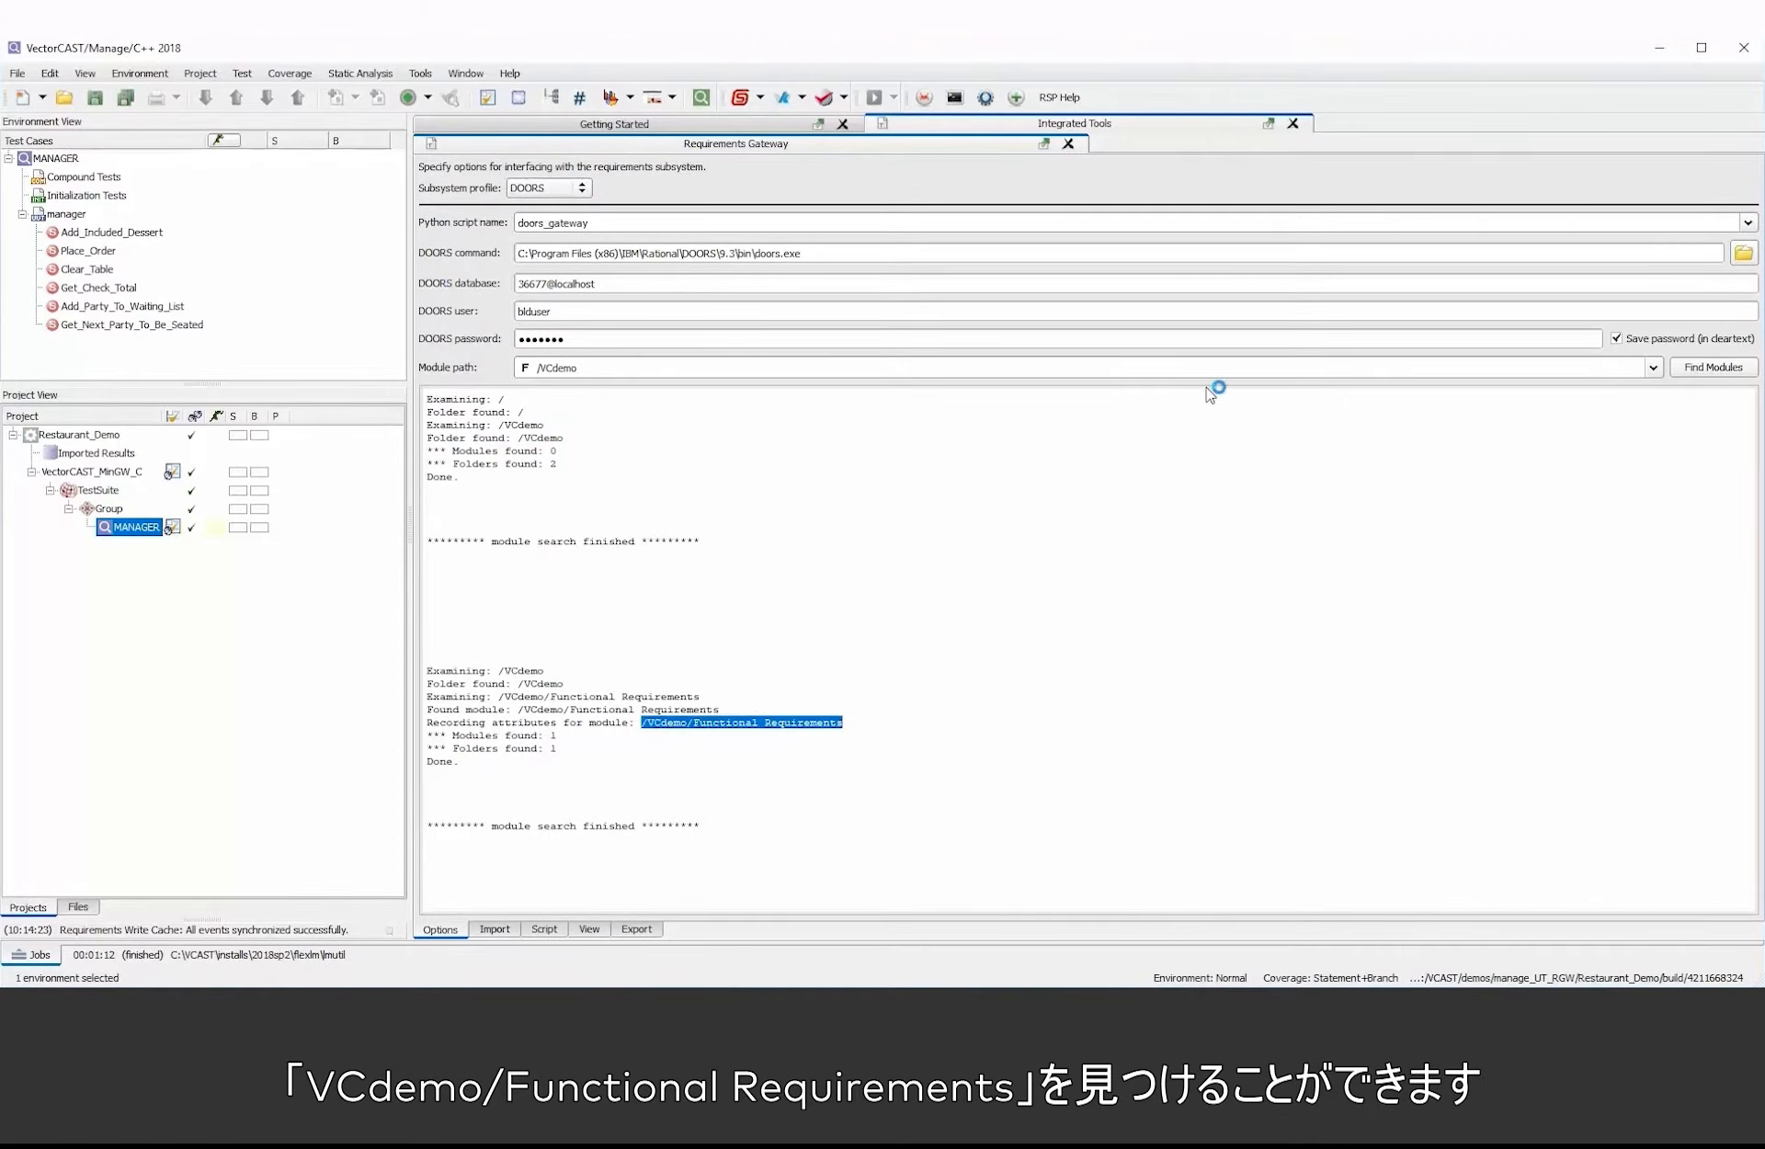
{"action": "left_click", "coordinate": [1653, 367]}
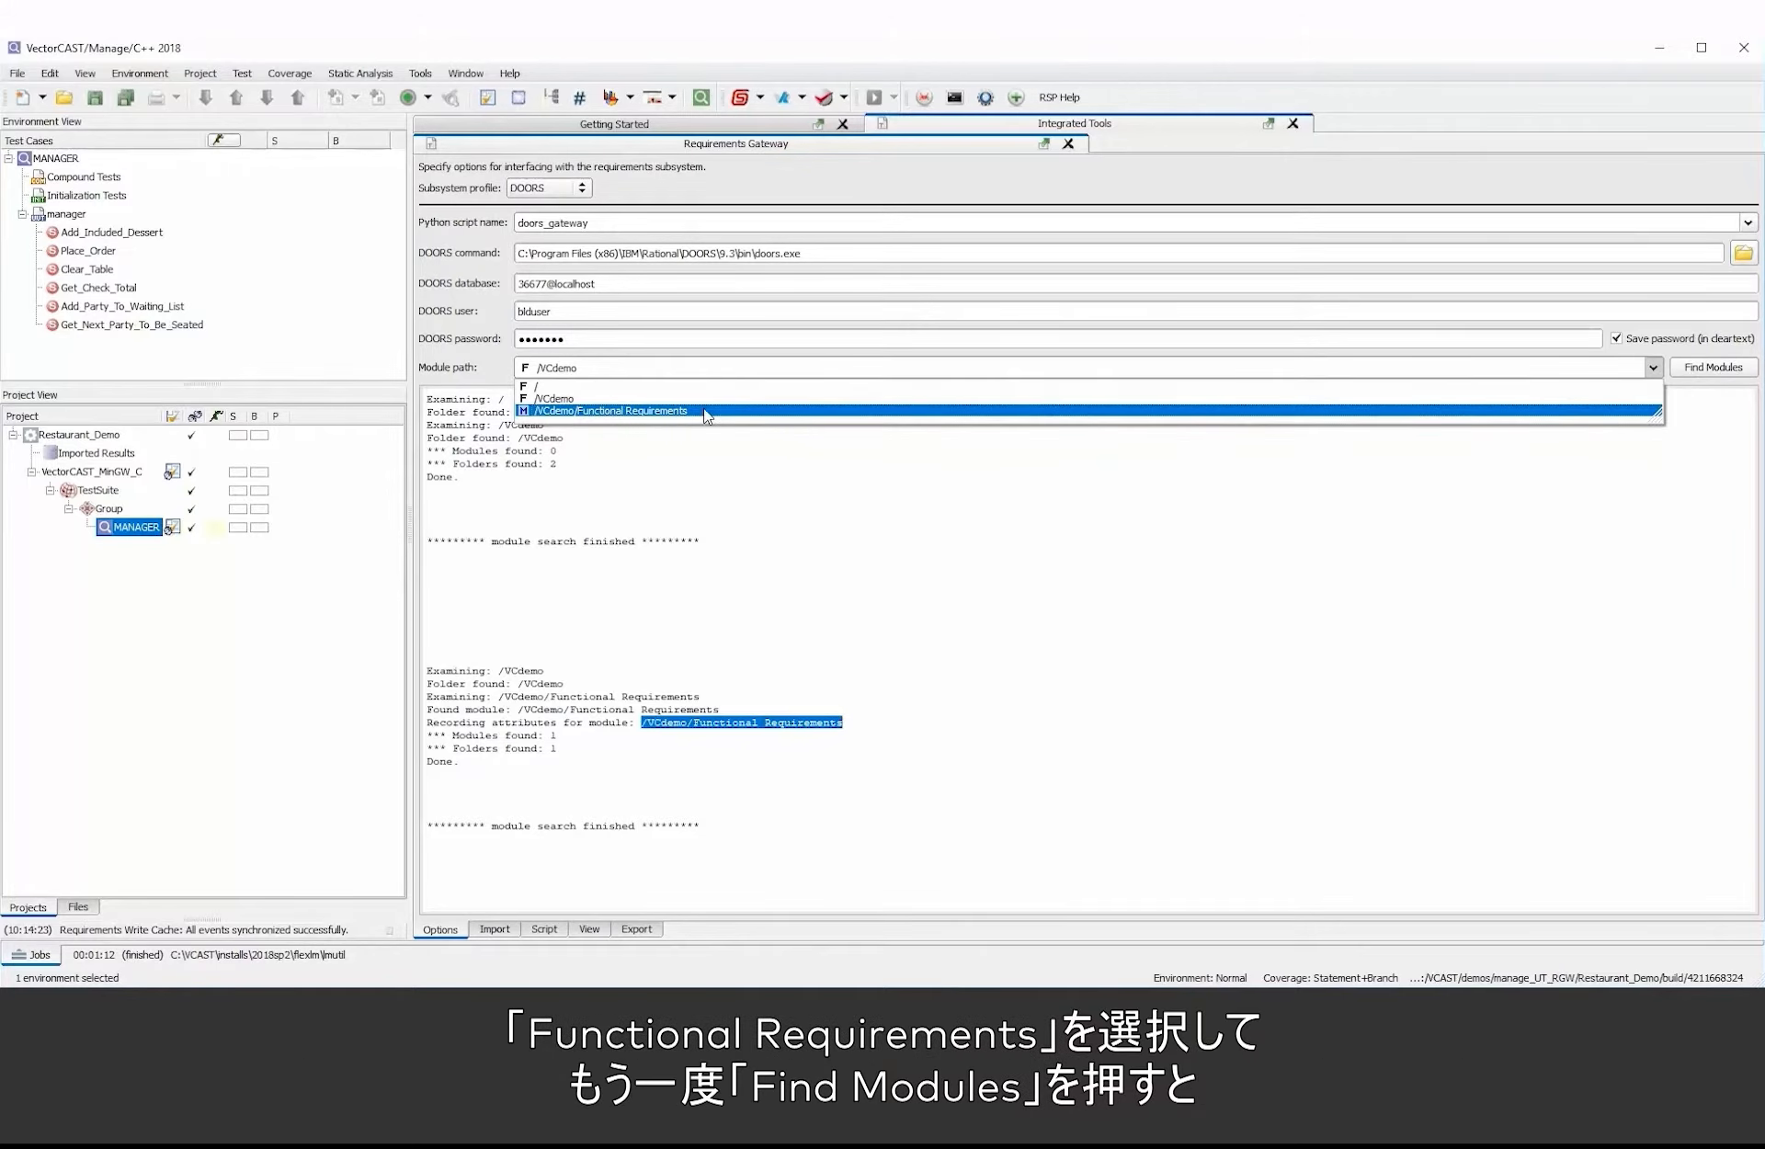
{"action": "left_click", "coordinate": [703, 406]}
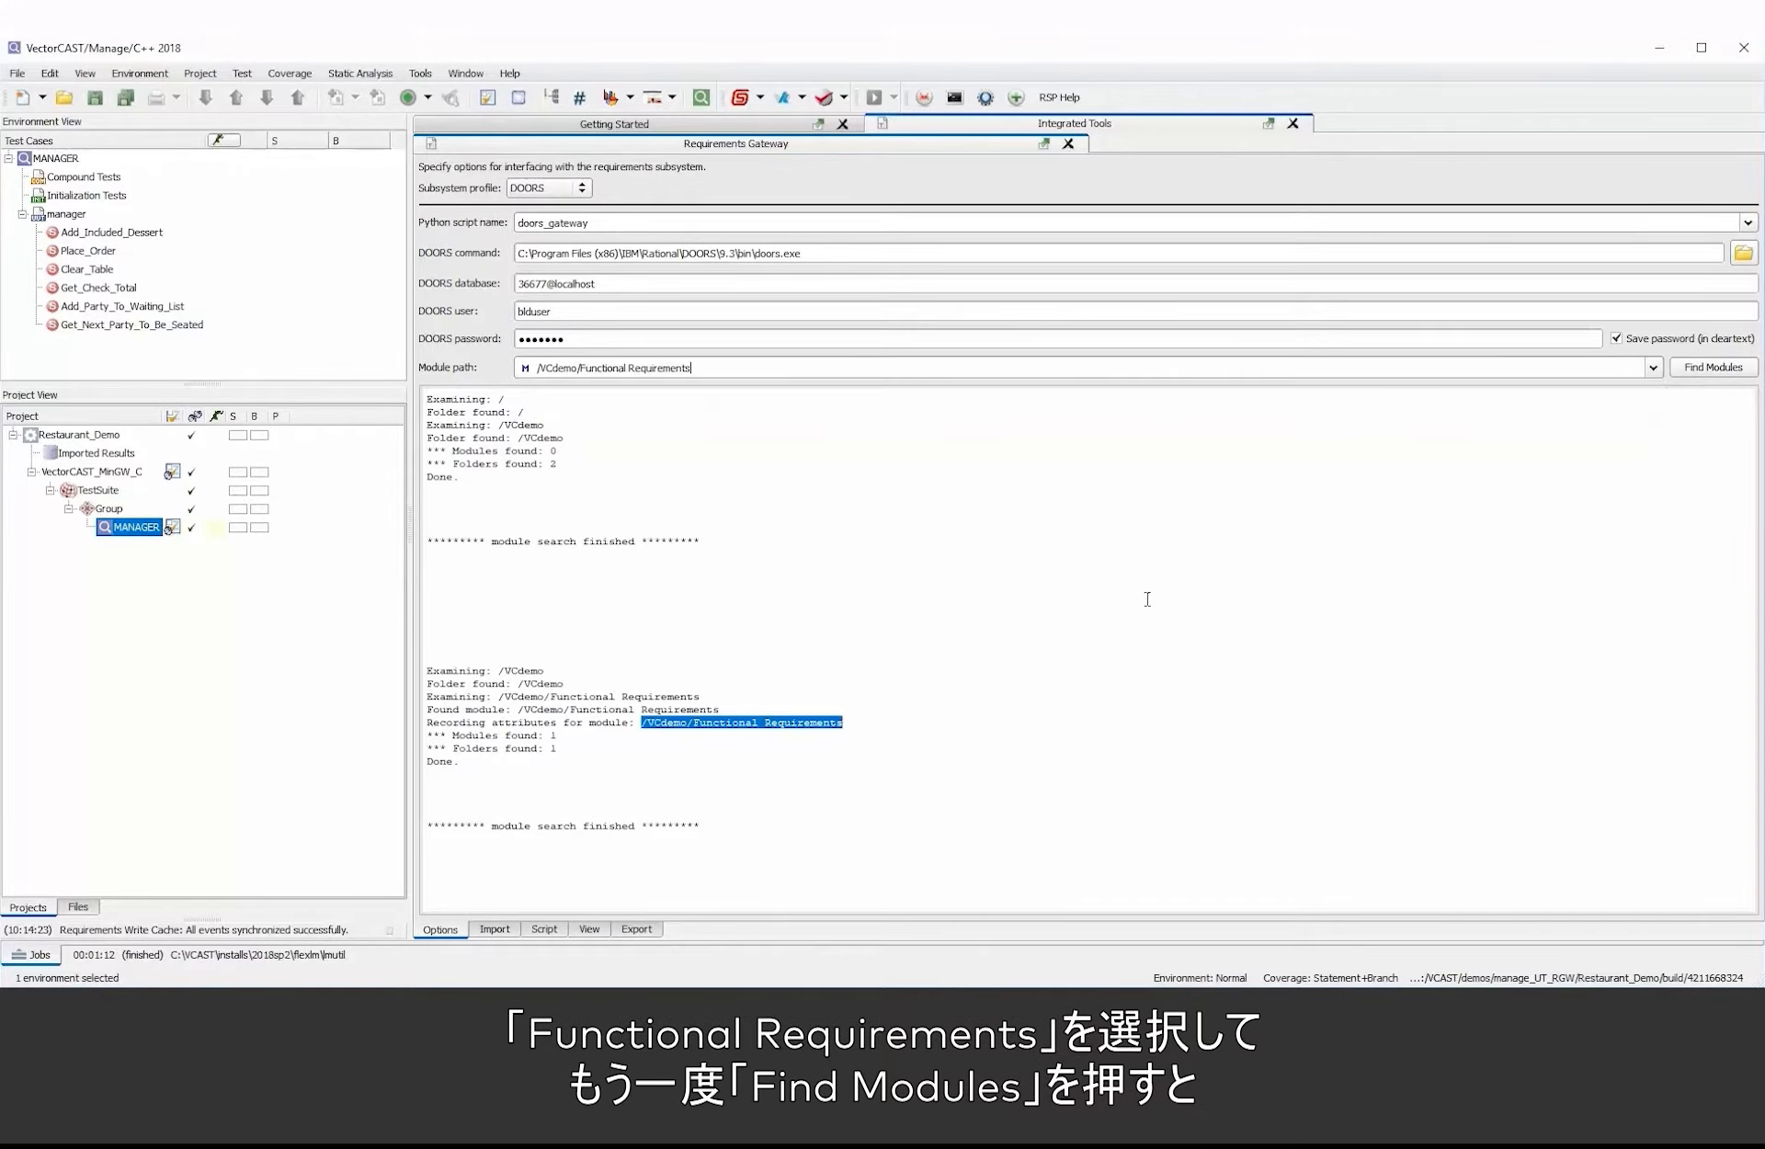
{"action": "left_click", "coordinate": [1717, 368]}
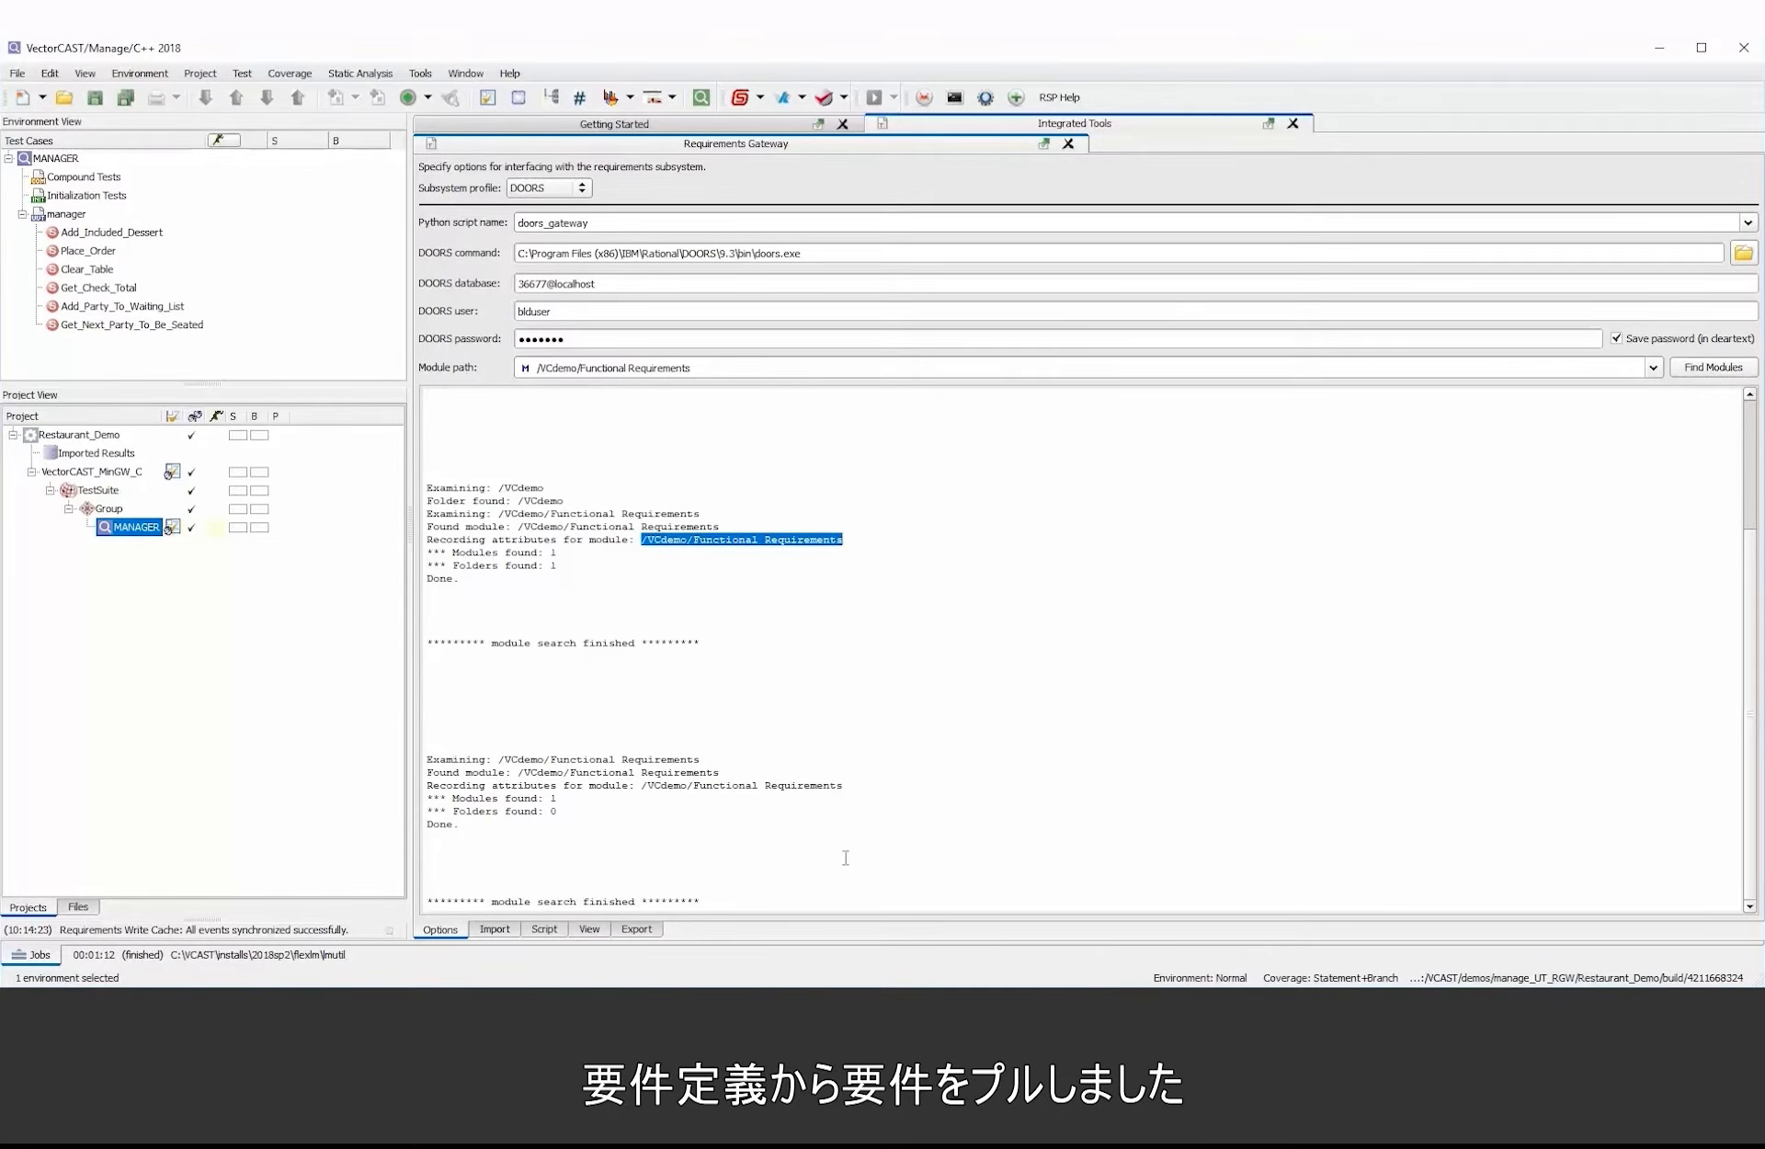
Check the attributes offered for the key and import the requirements with REQ Key, REQ ID, Object Heading and Object Text
{"action": "left_click", "coordinate": [496, 931]}
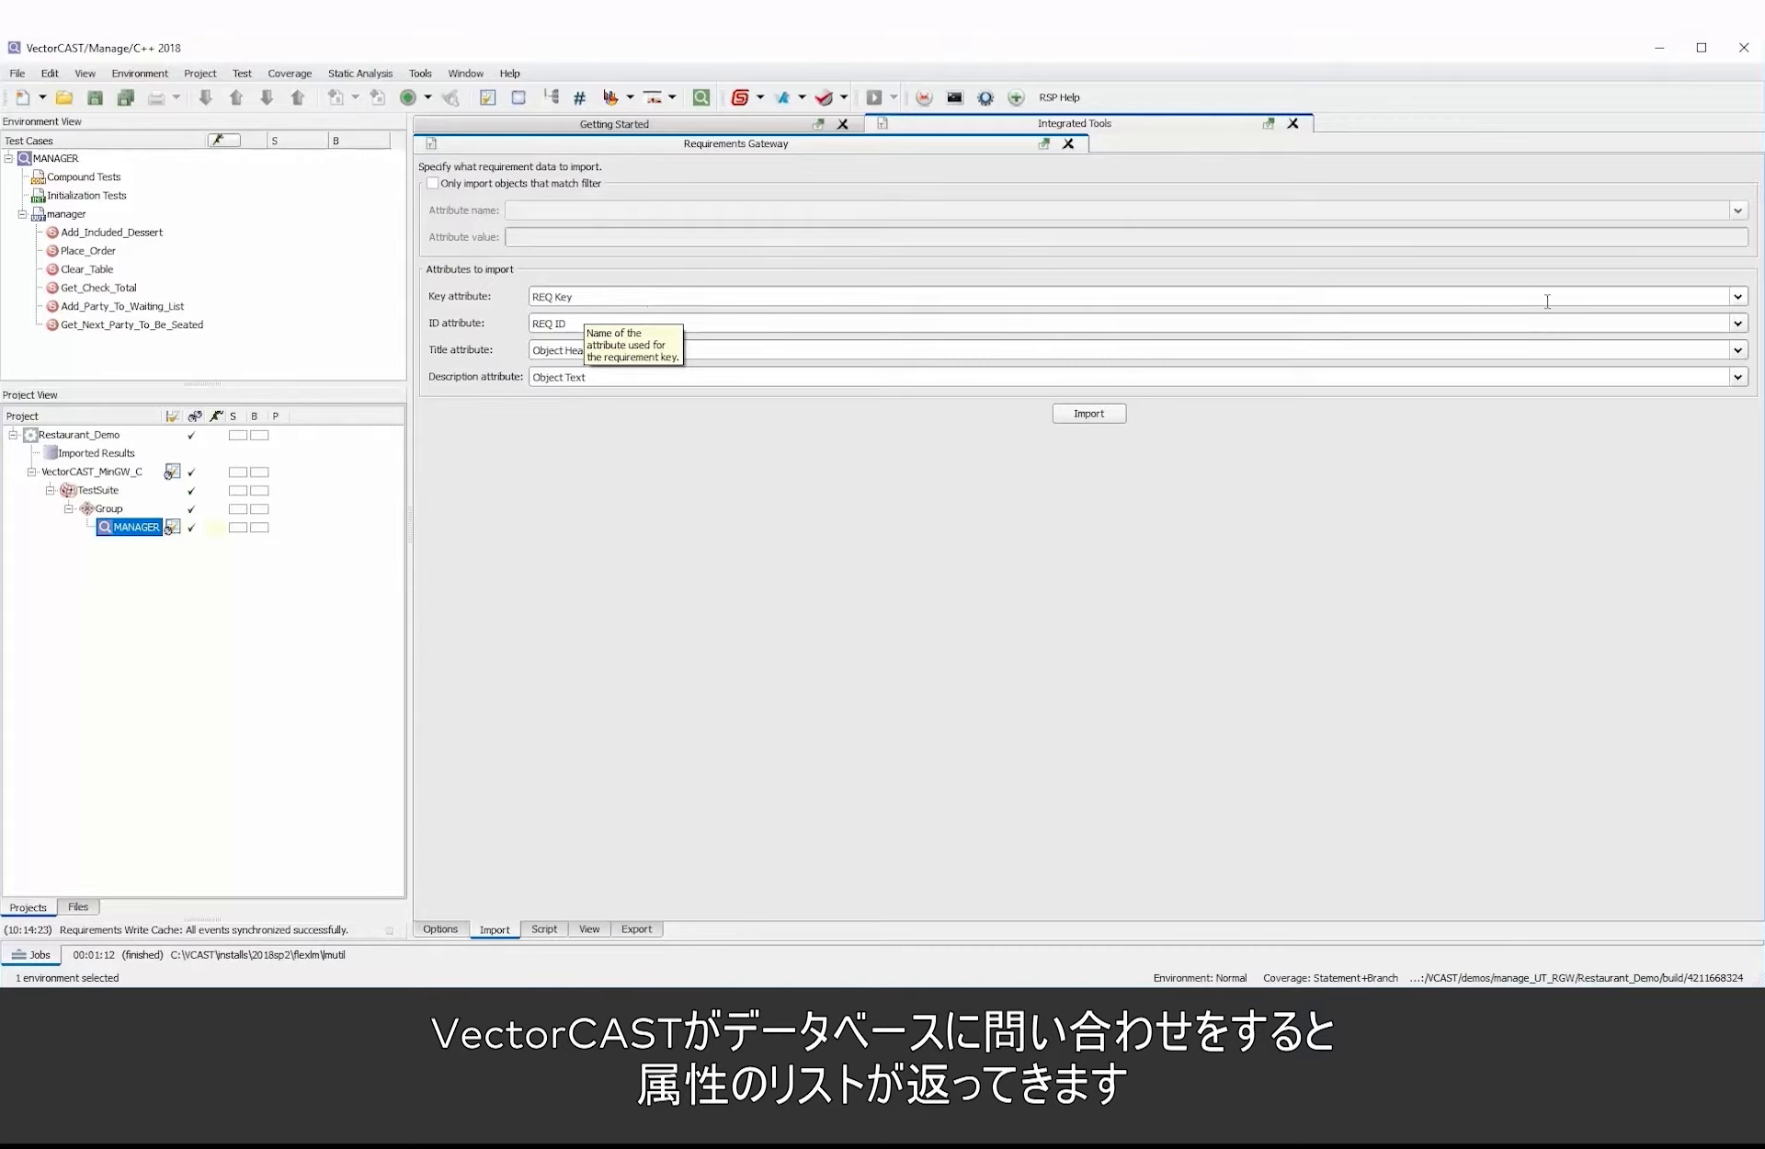
{"action": "left_click", "coordinate": [1738, 296]}
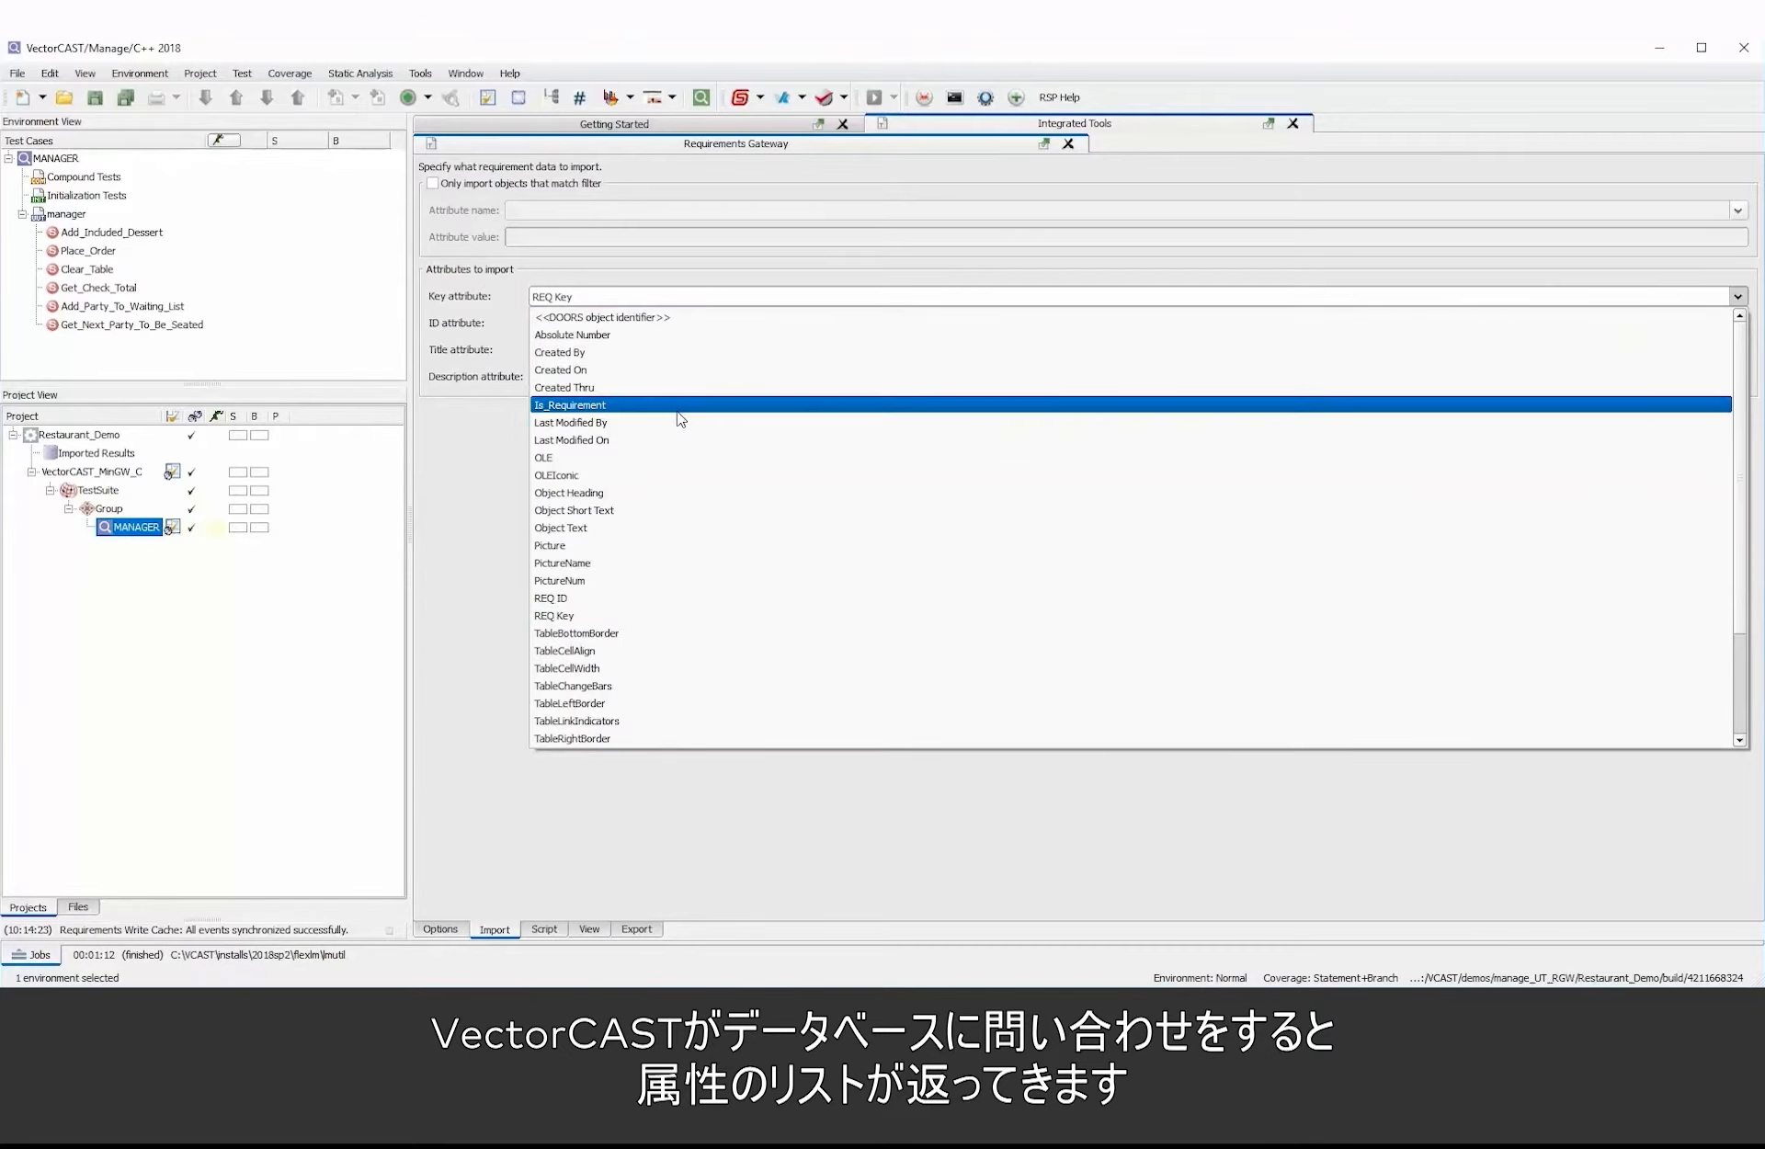
{"action": "scroll", "coordinate": [679, 417], "scroll_direction": "down", "scroll_amount": 3}
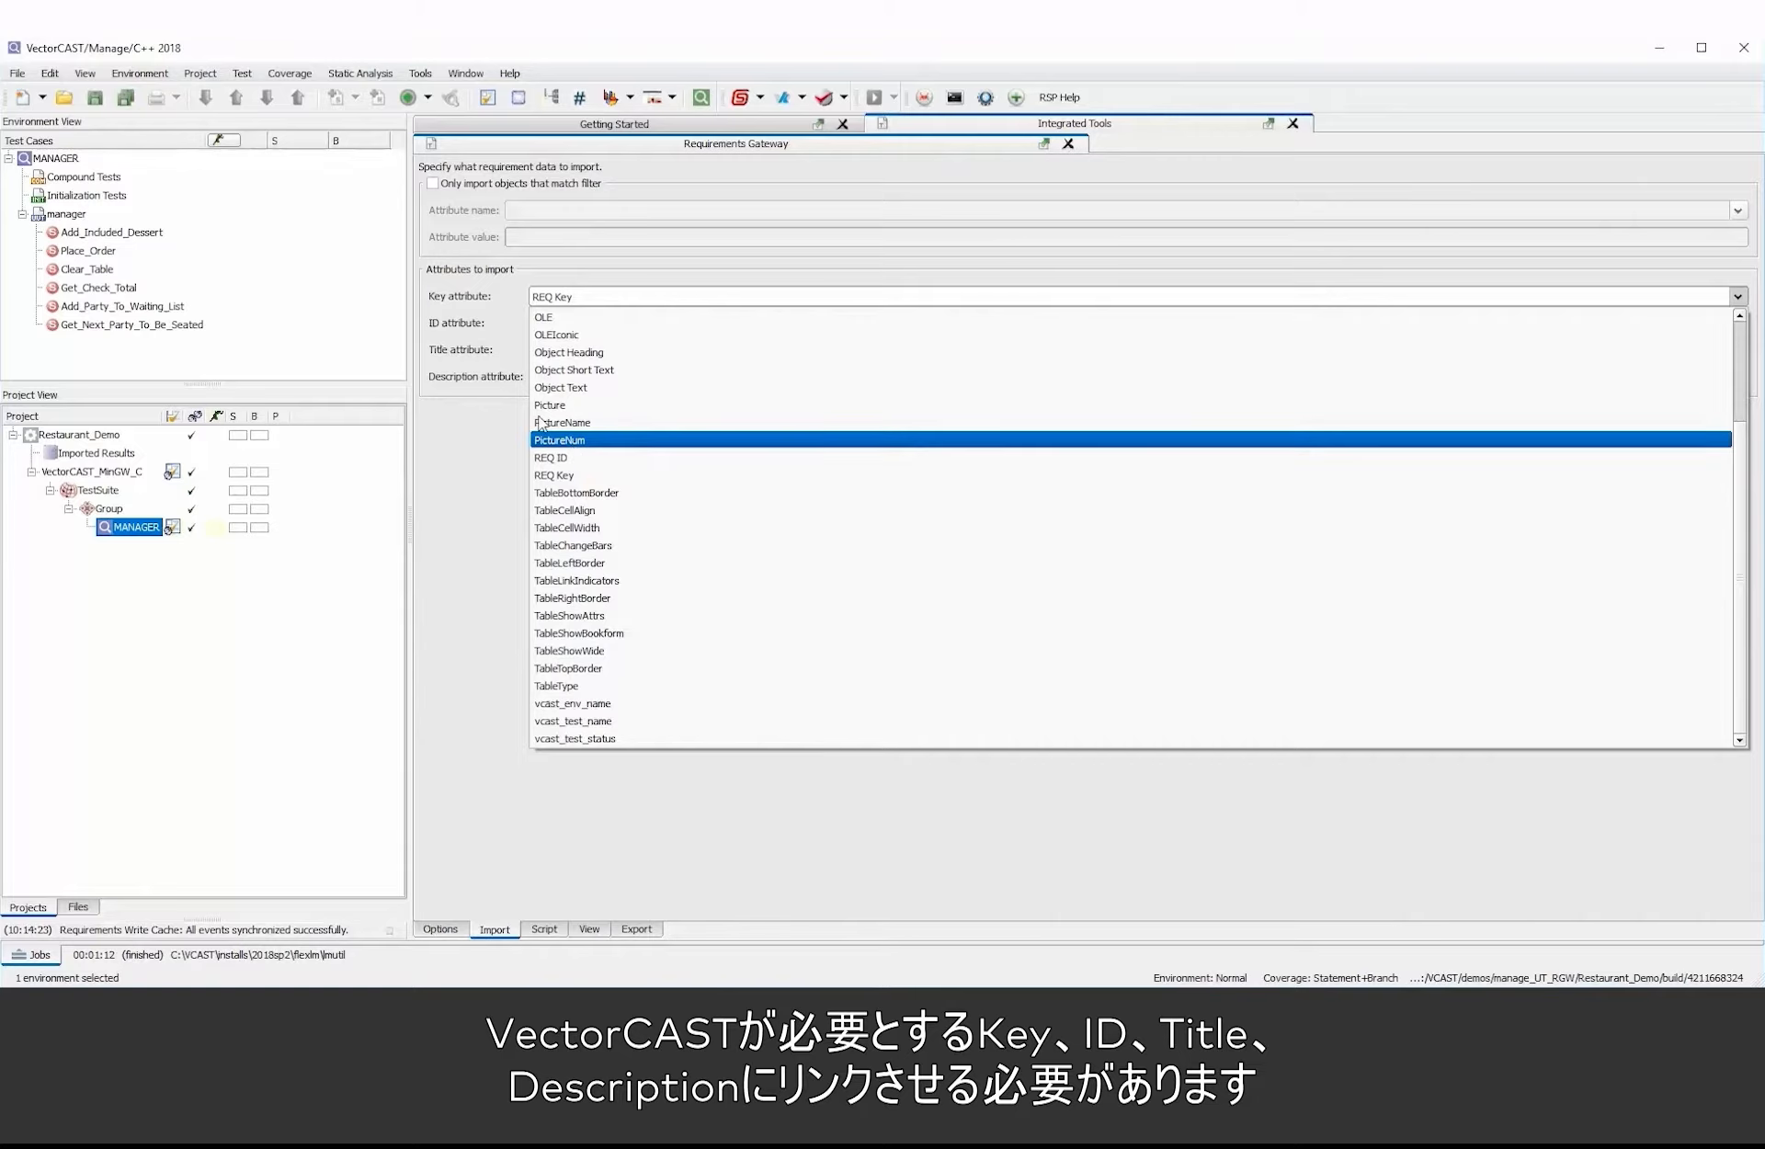
{"action": "left_click", "coordinate": [464, 331]}
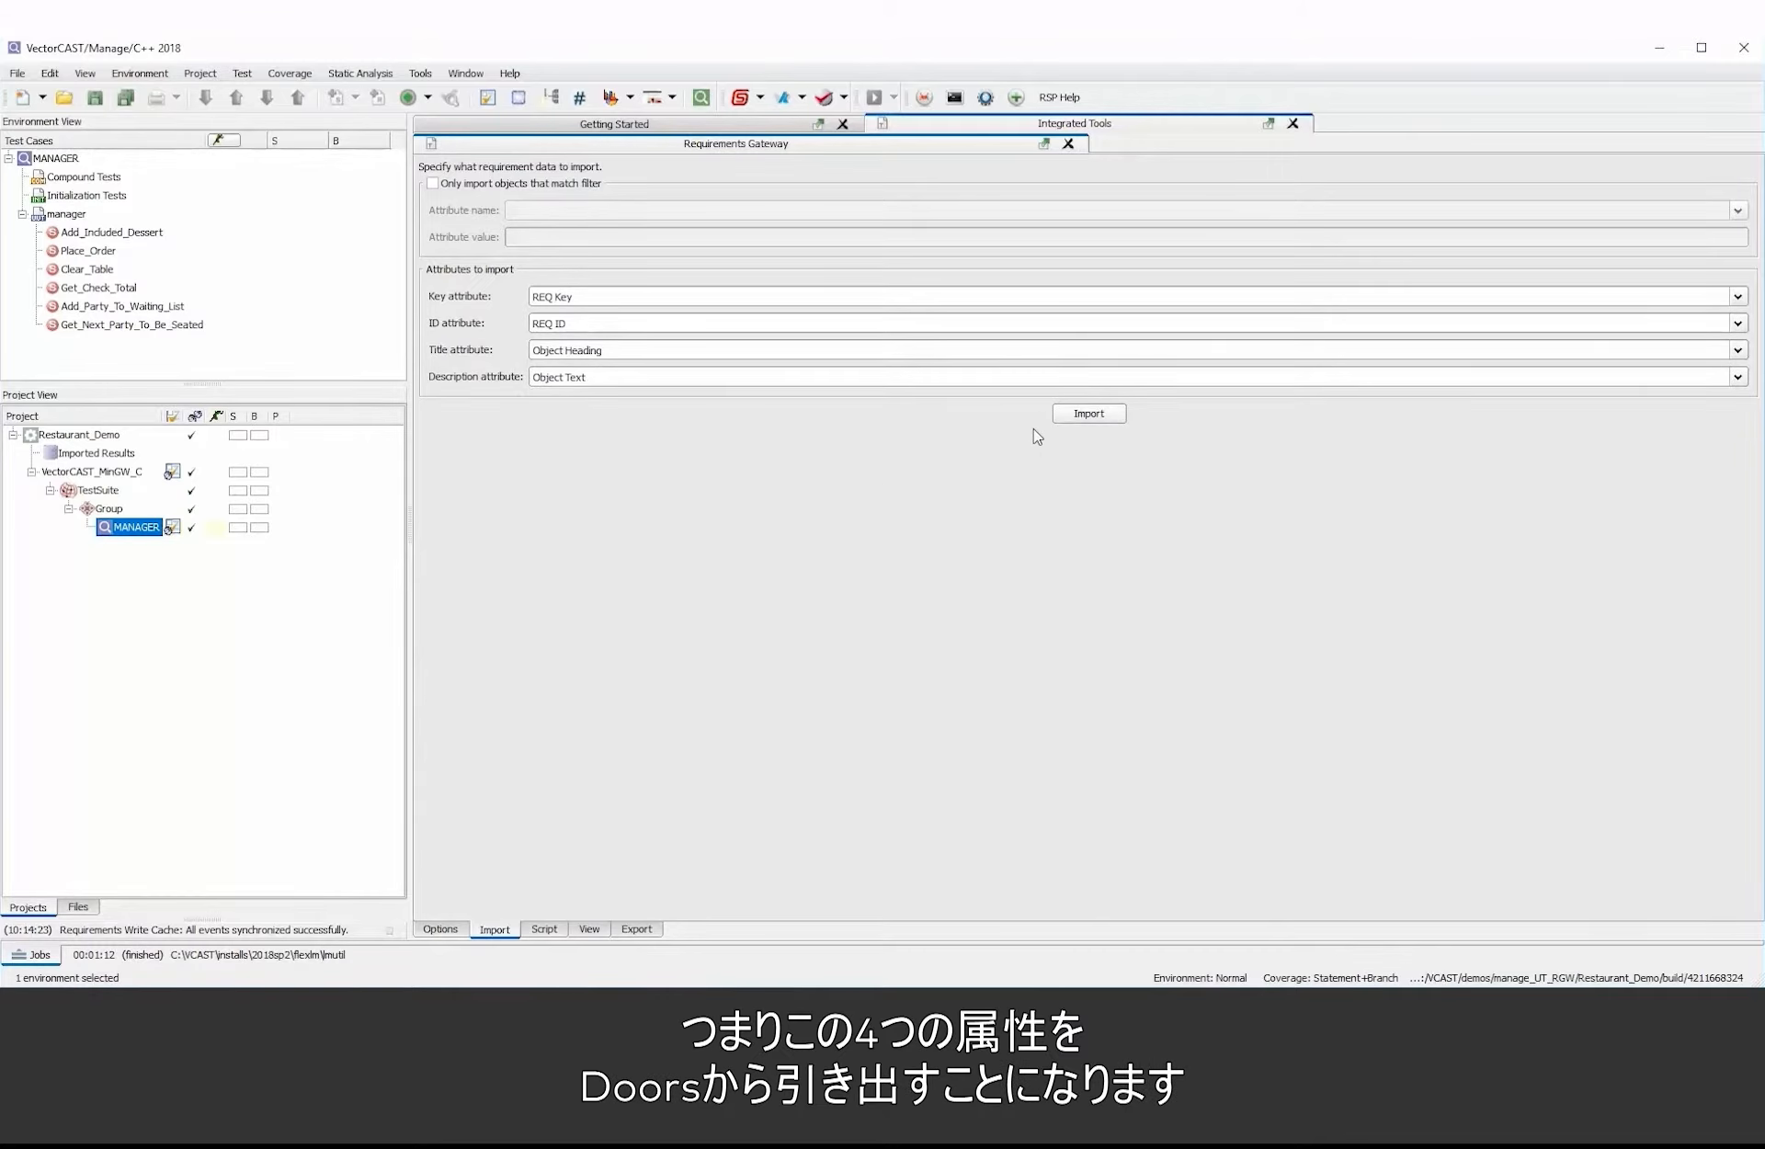
{"action": "left_click", "coordinate": [1071, 416]}
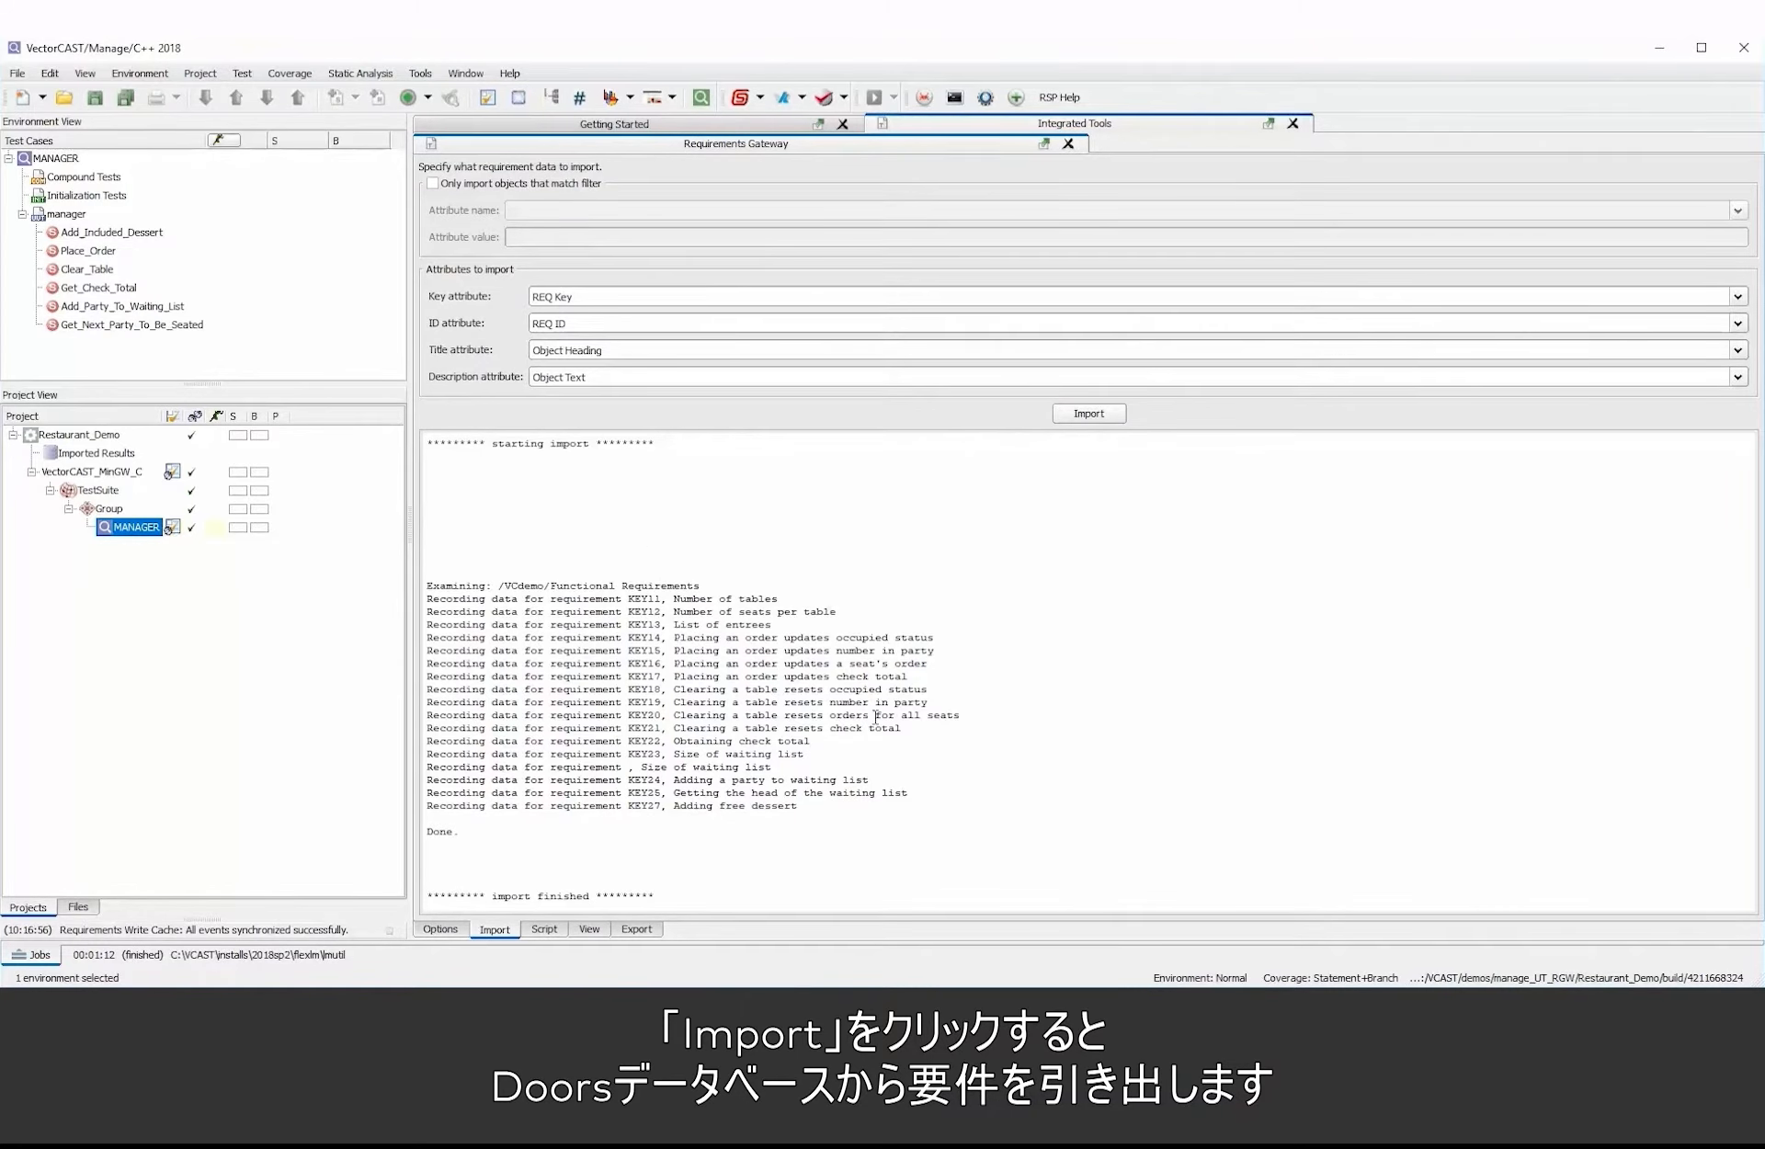
List the imported requirements and compare them with the manager subprograms, selecting REQ21 Clearing a table resets check total
{"action": "left_click", "coordinate": [592, 928]}
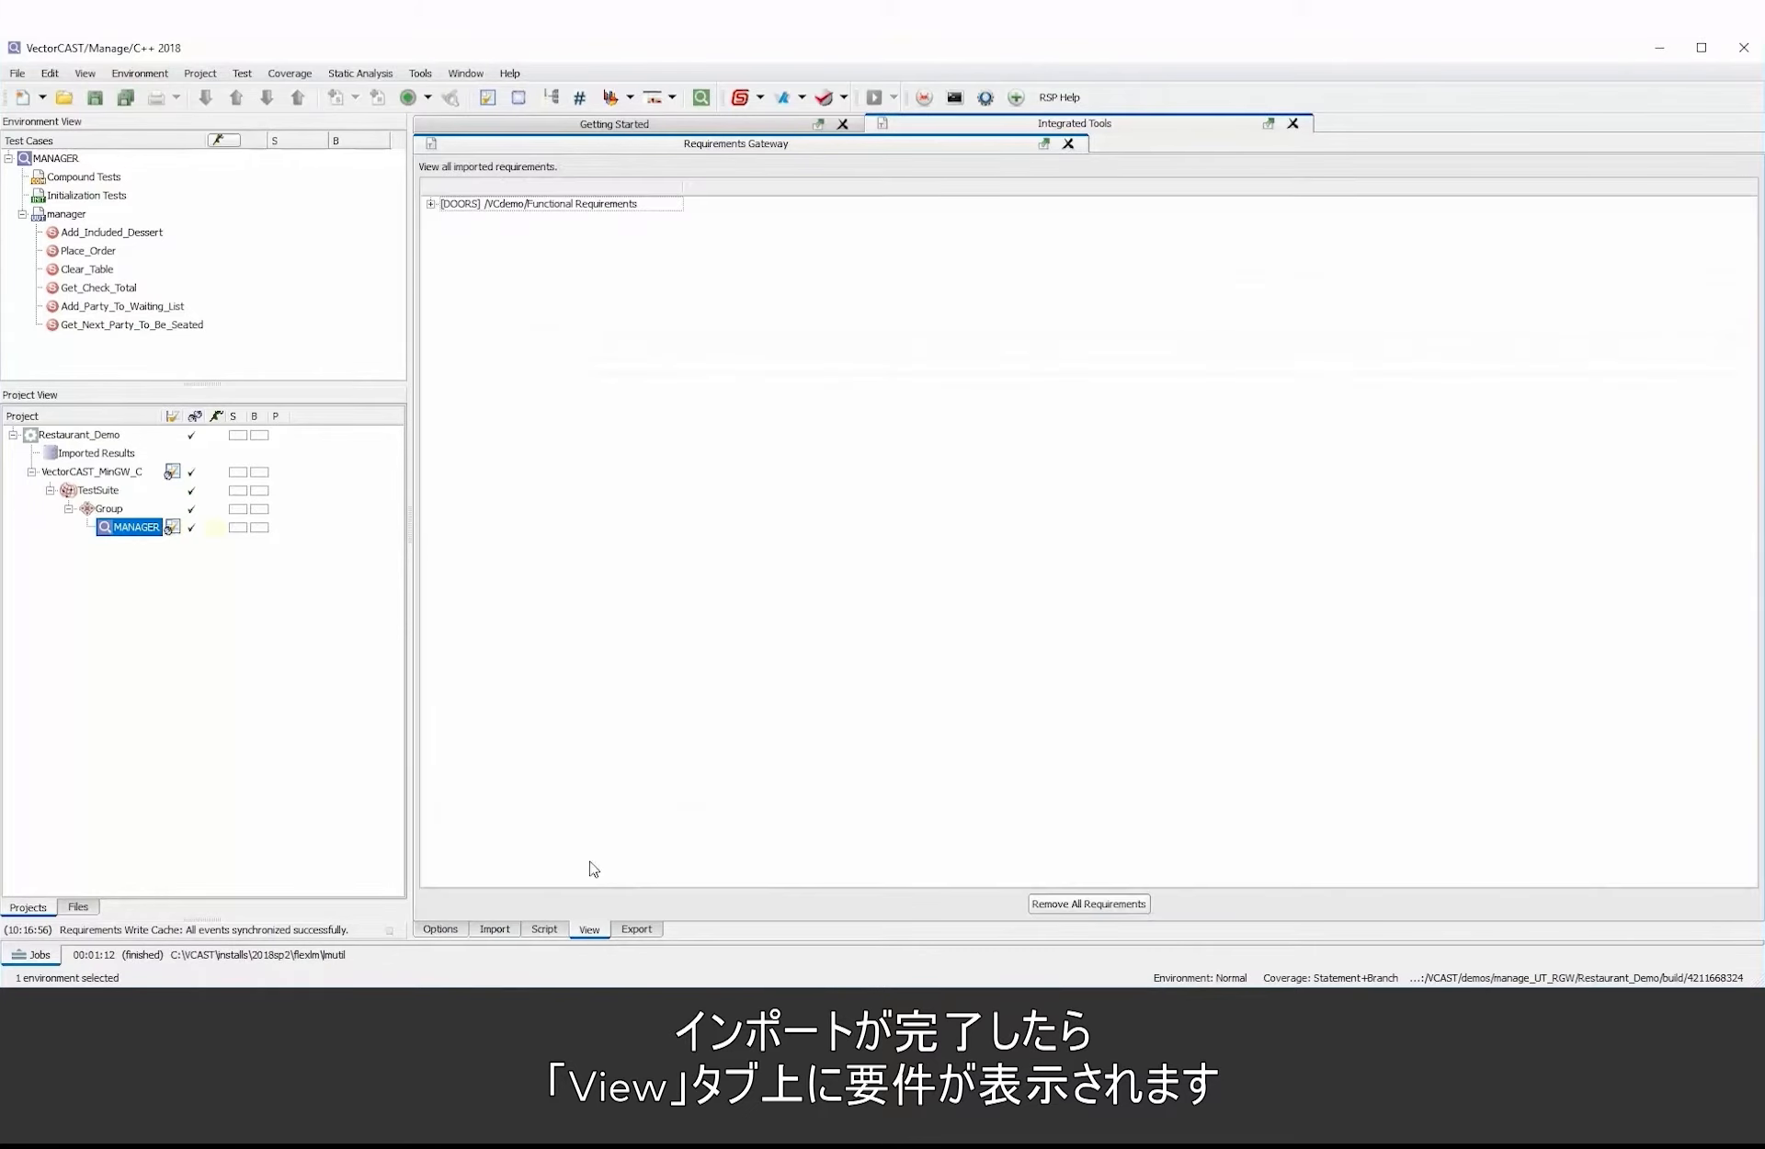
{"action": "left_click", "coordinate": [430, 205]}
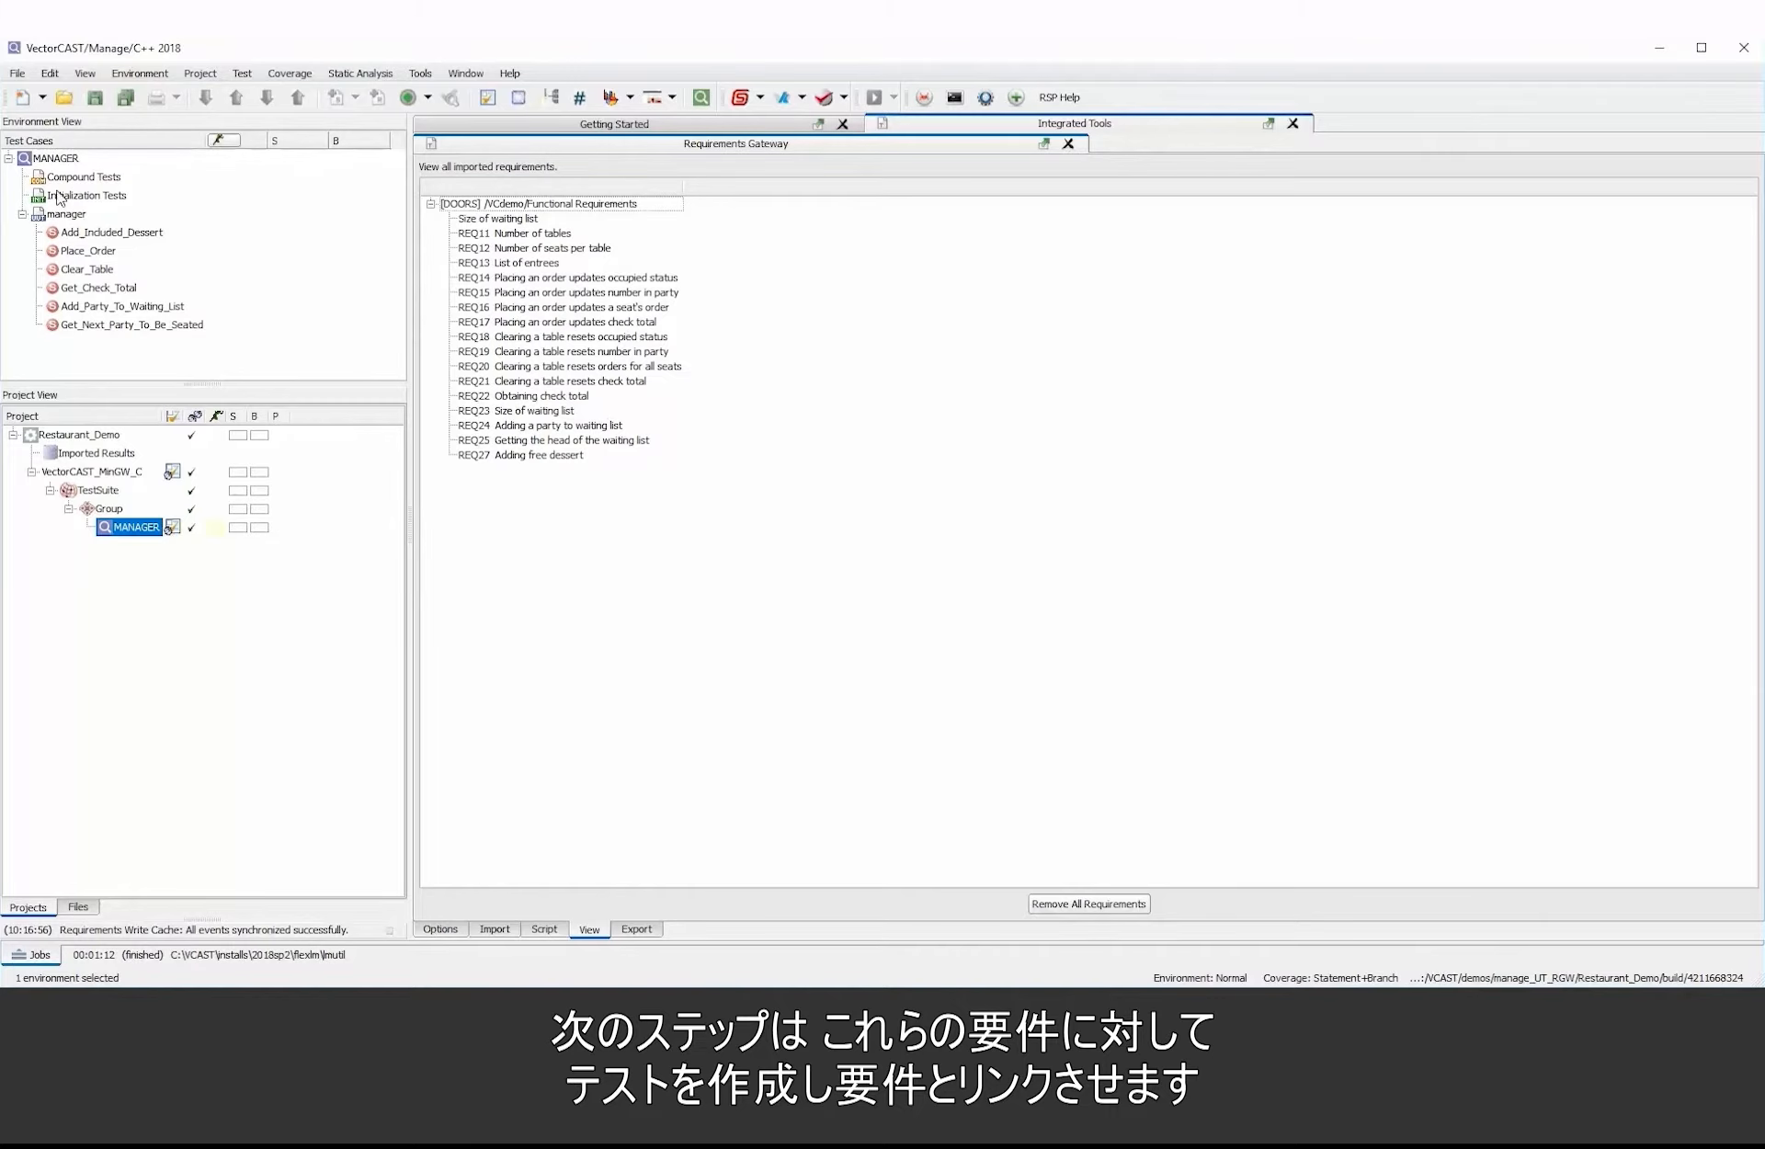
{"action": "left_click", "coordinate": [51, 161]}
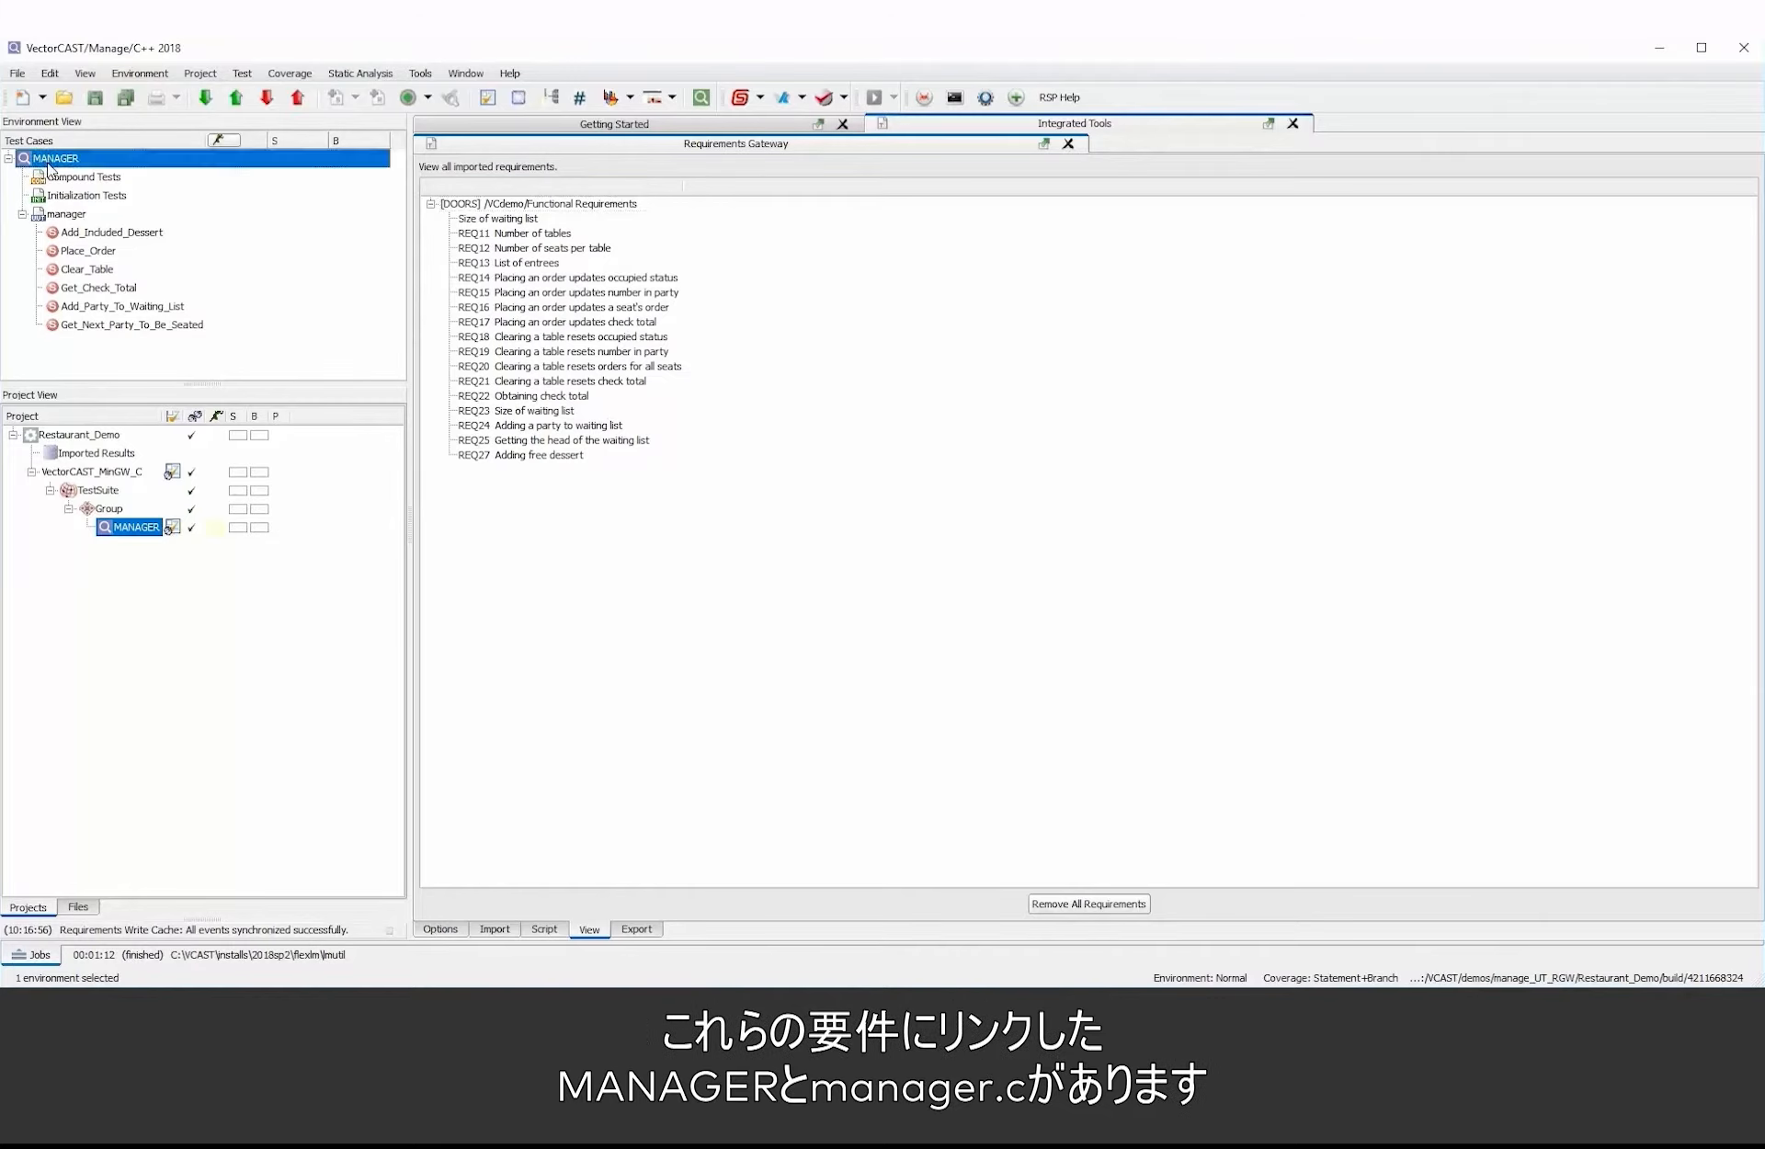
{"action": "left_click", "coordinate": [66, 216]}
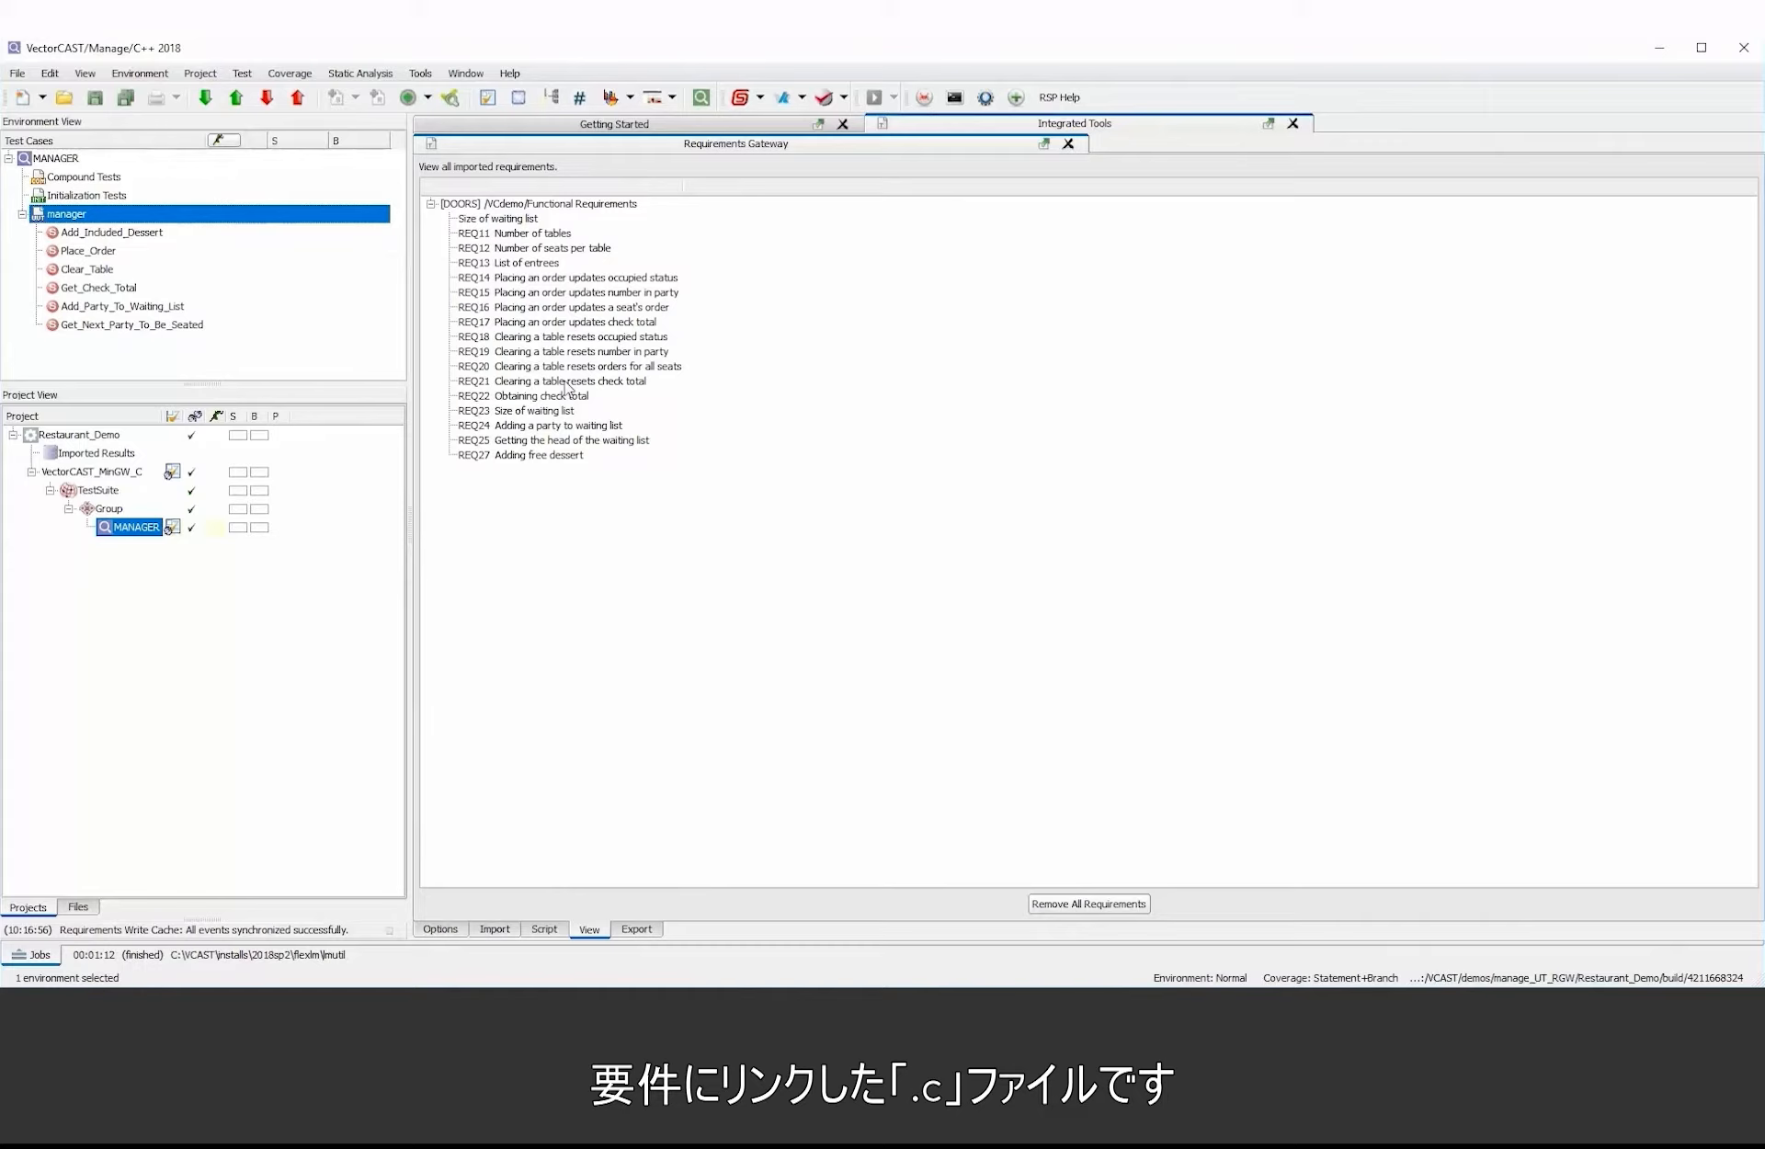
{"action": "left_click", "coordinate": [107, 292]}
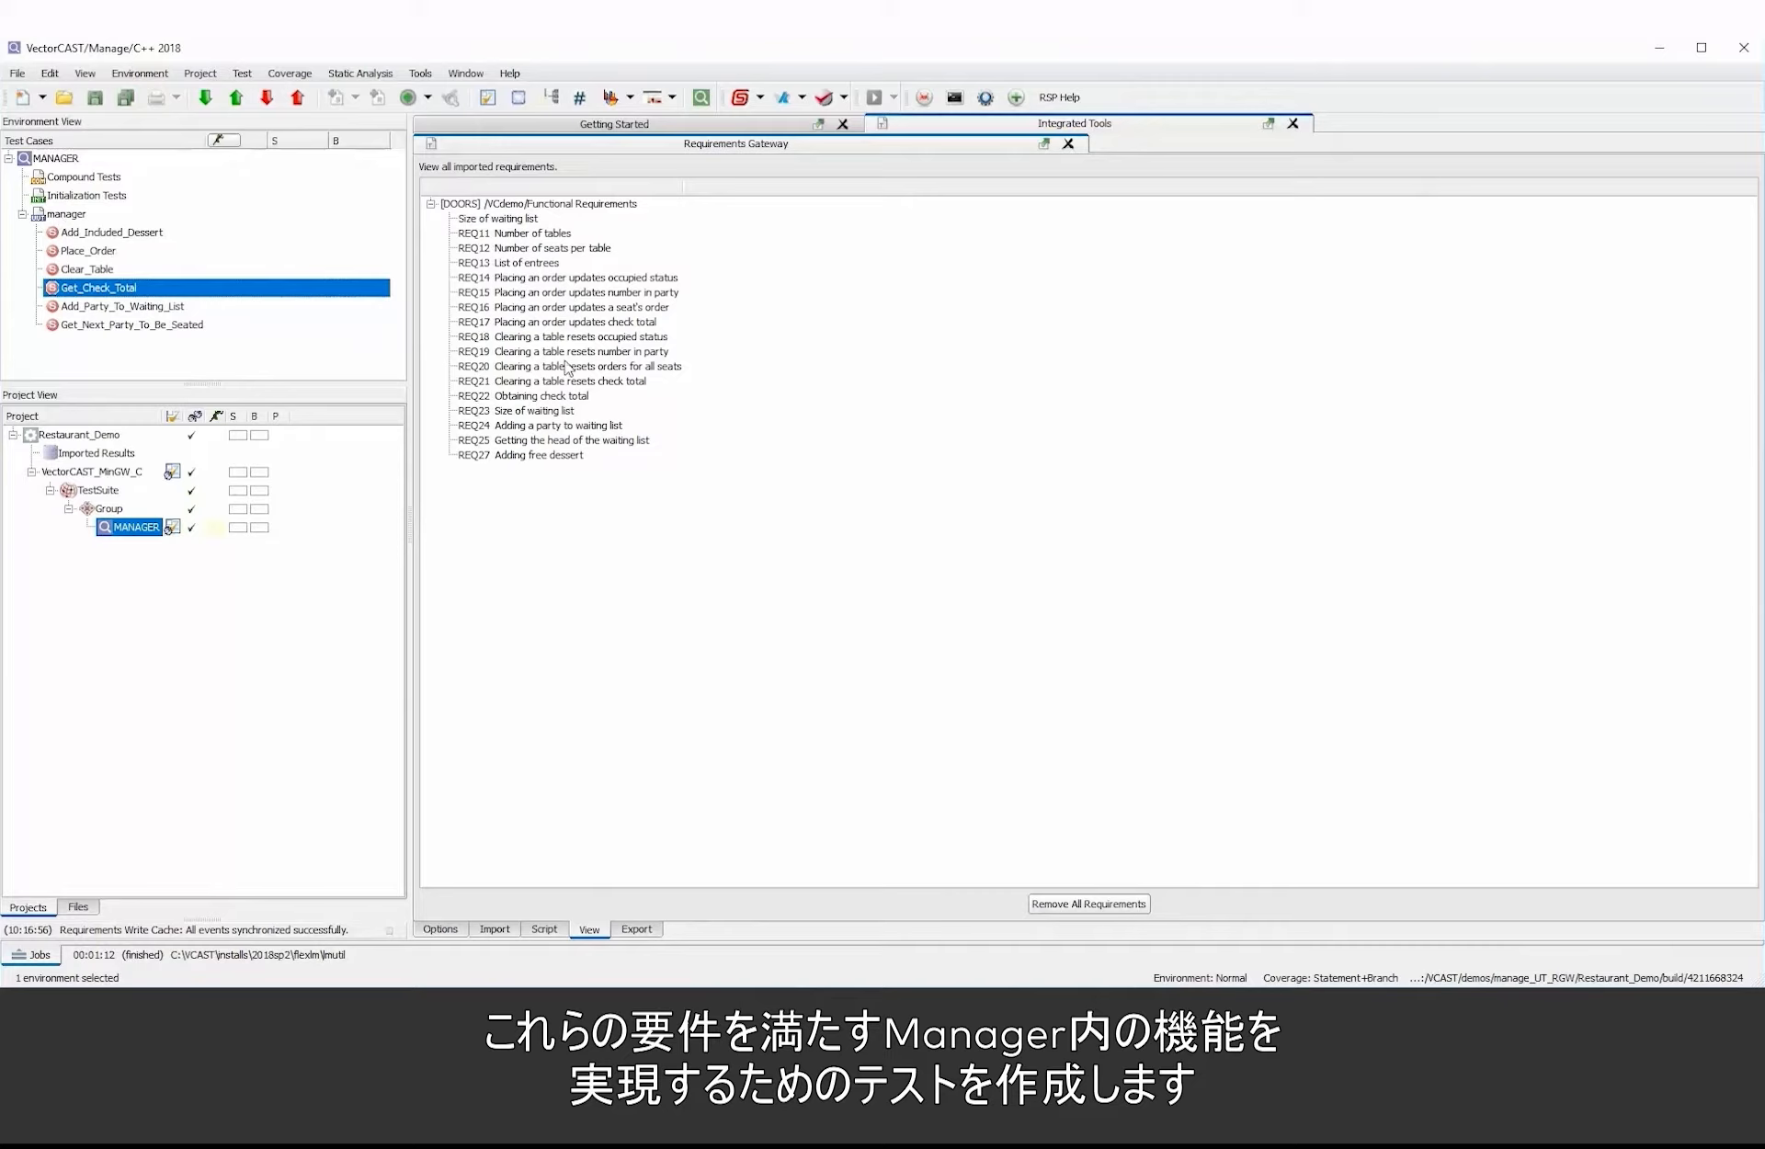
{"action": "mouse_move", "coordinate": [579, 410]}
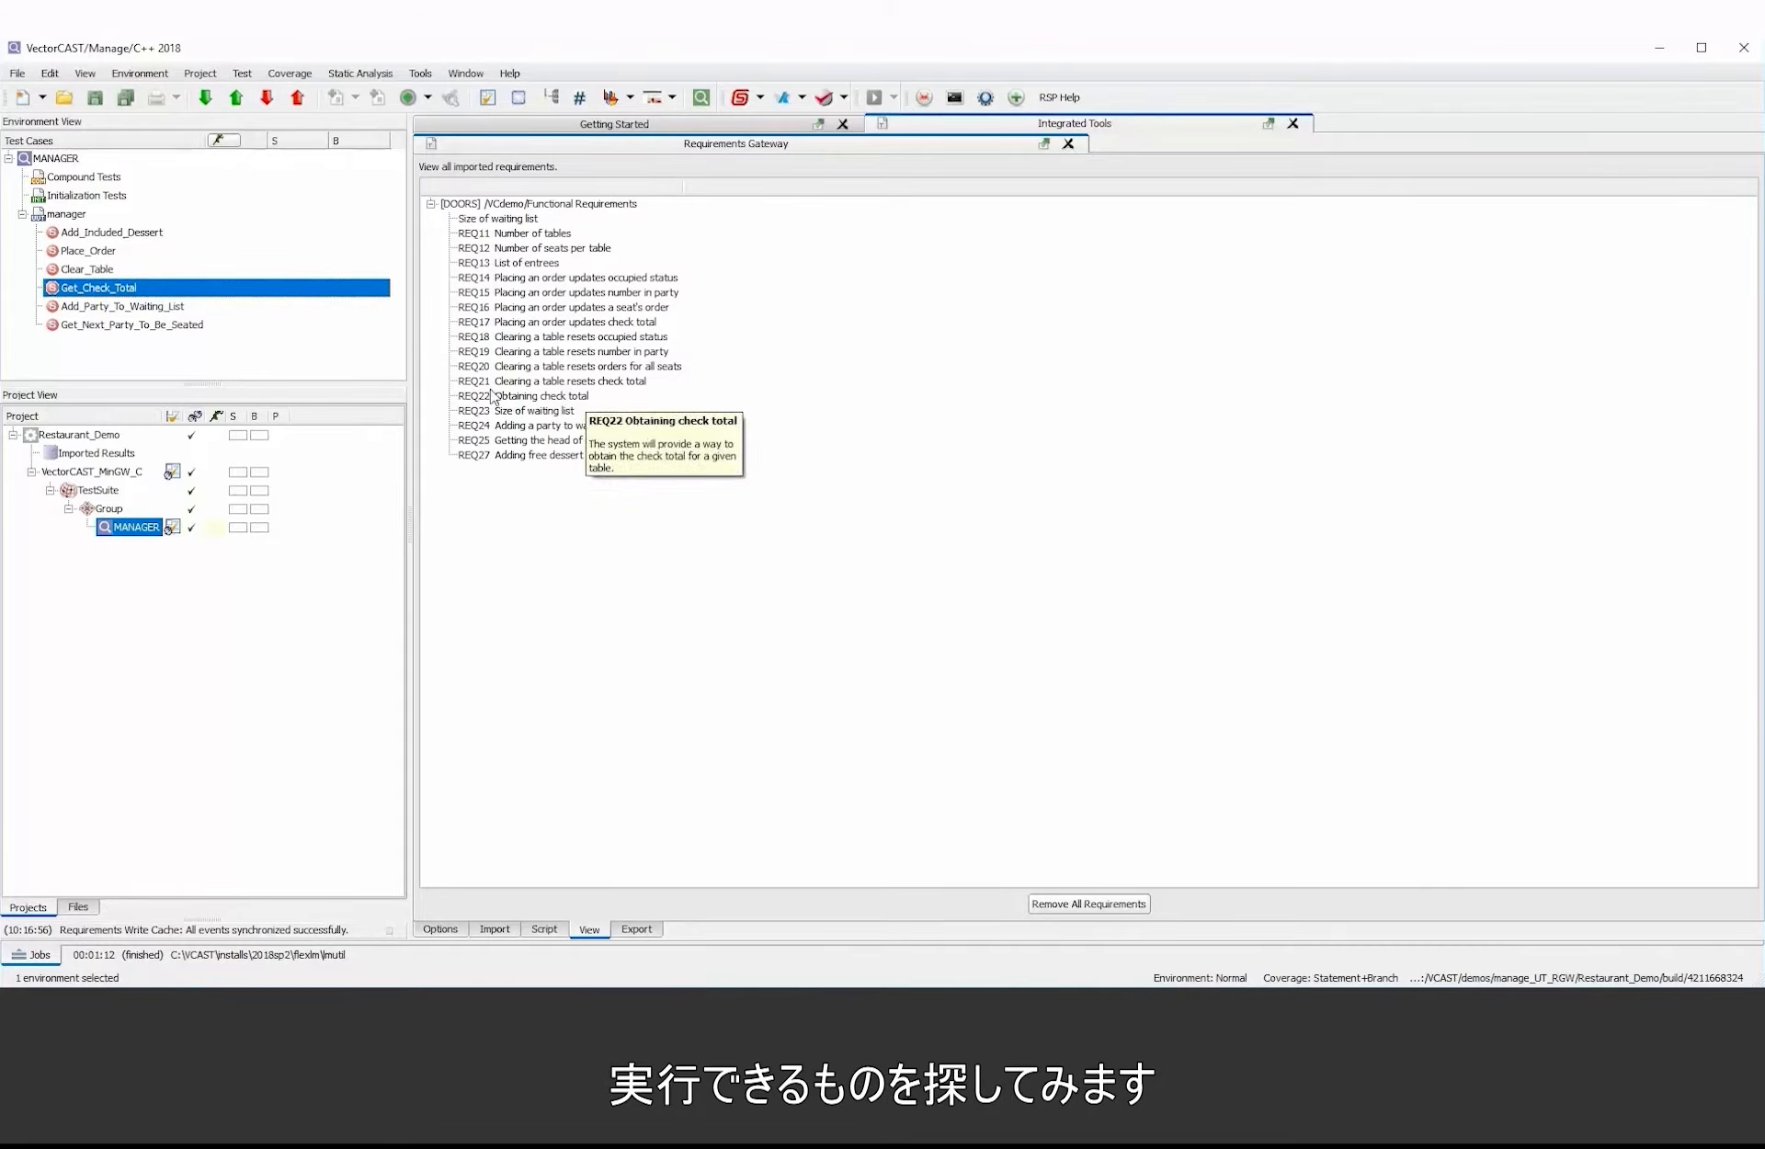
{"action": "left_click", "coordinate": [569, 385]}
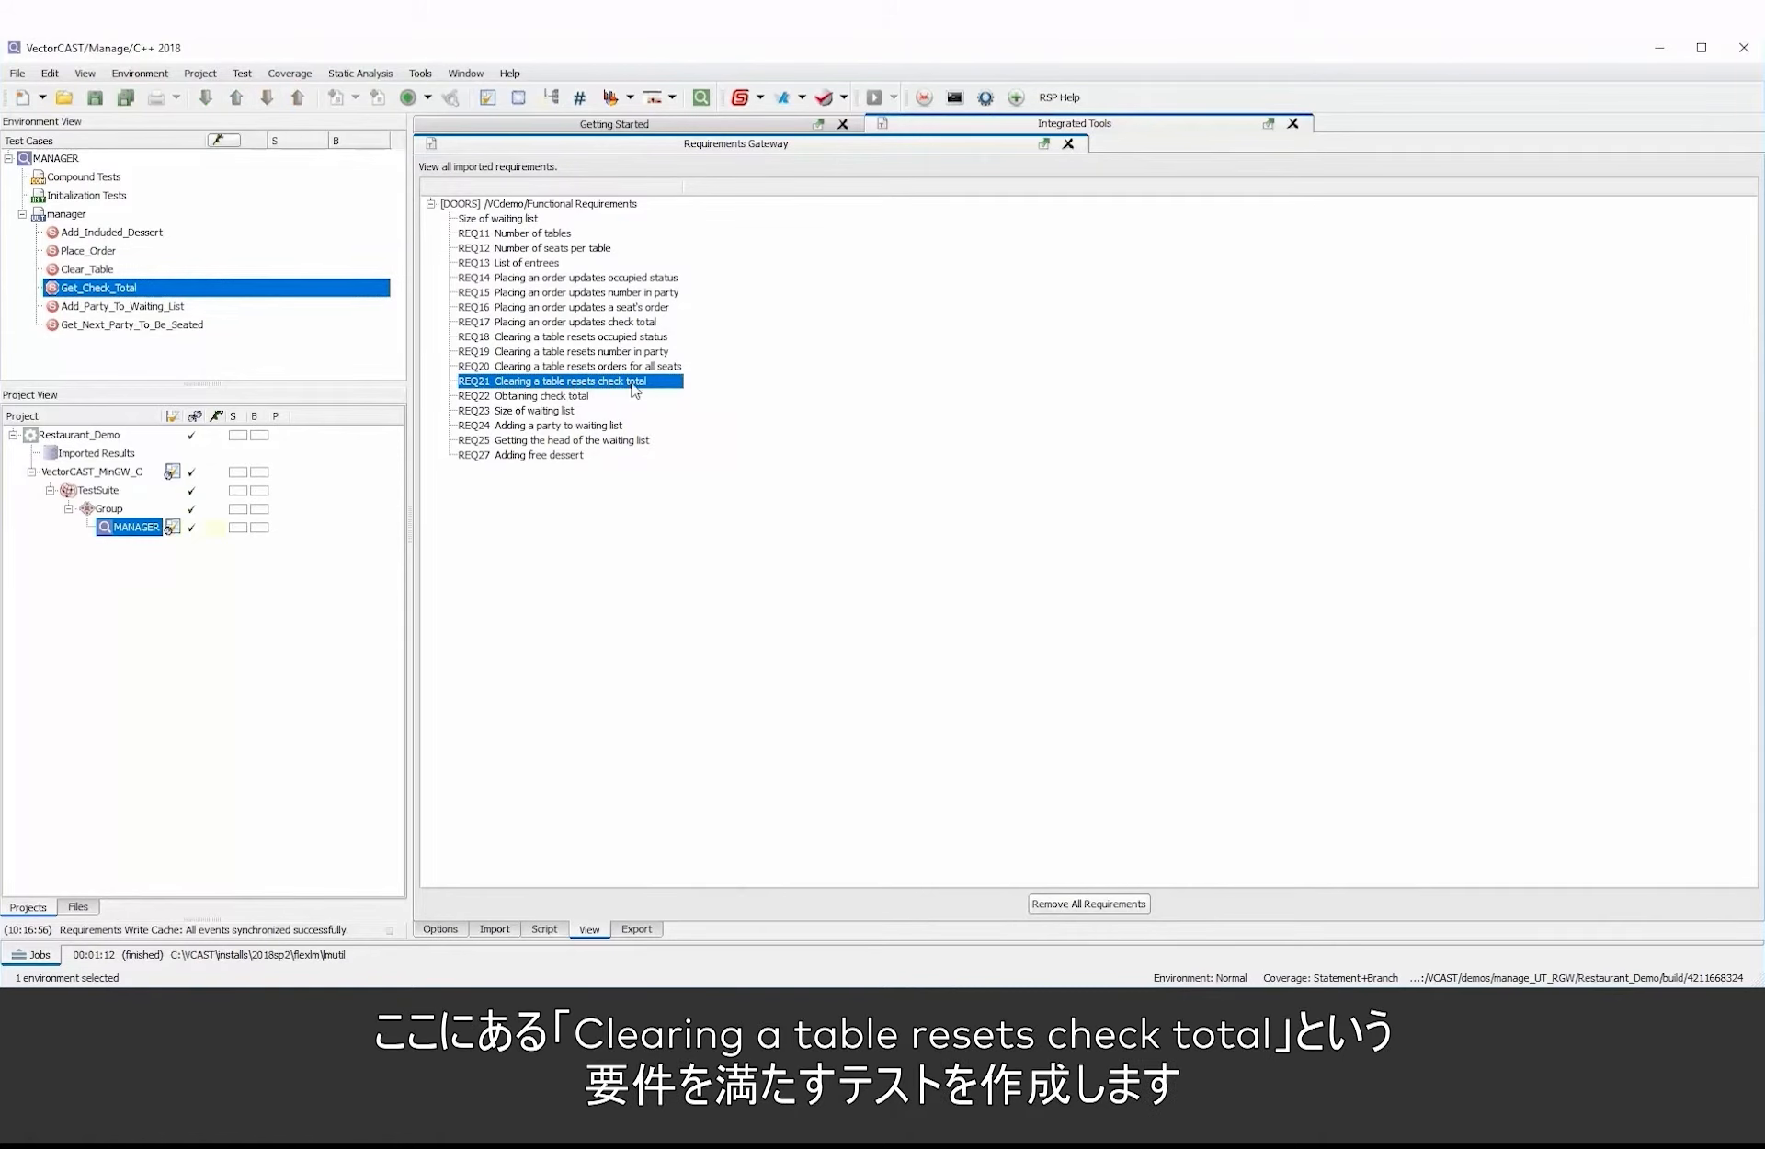
Insert a test case for the Clear_Table subprogram and rename it RESET_CHECK_TOTAL
{"action": "right_click", "coordinate": [103, 270]}
{"action": "left_click", "coordinate": [163, 273]}
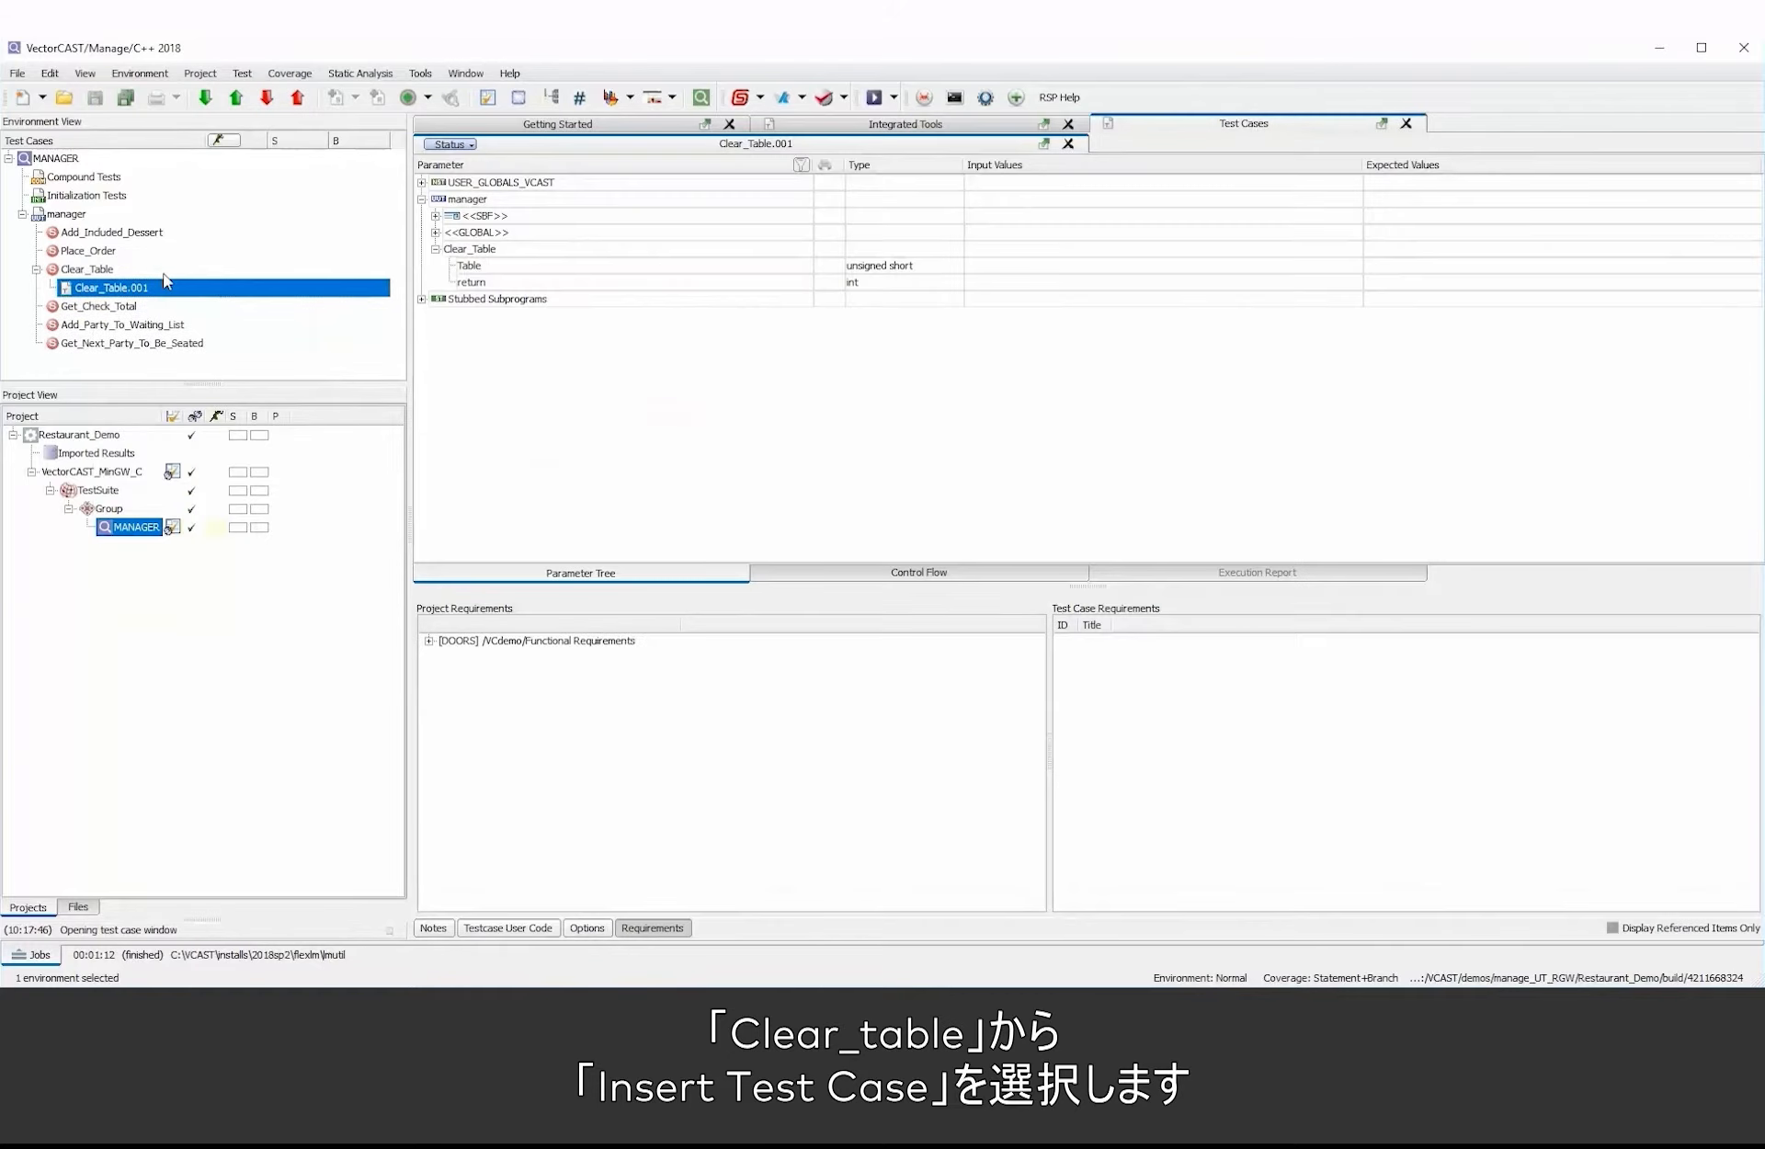
{"action": "right_click", "coordinate": [123, 289]}
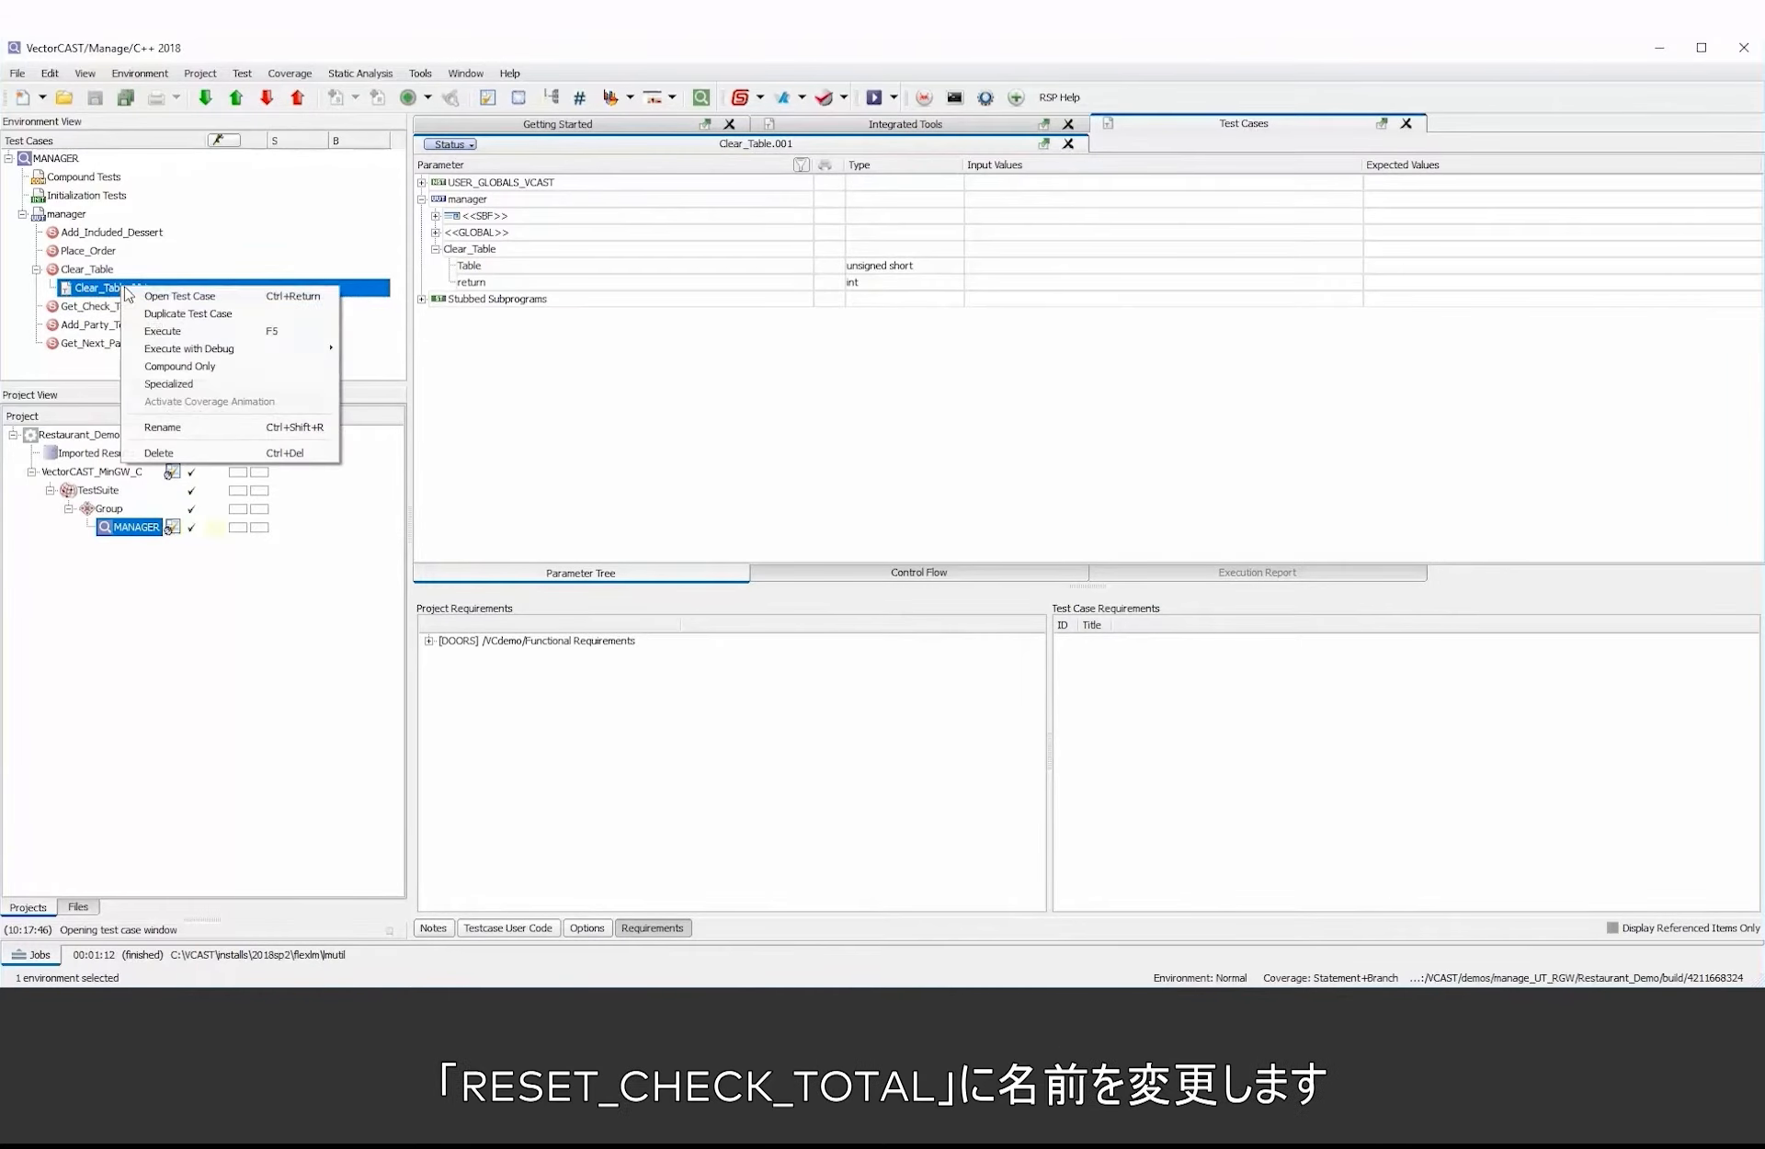
{"action": "left_click", "coordinate": [180, 428]}
{"action": "type", "text": "RESET_"}
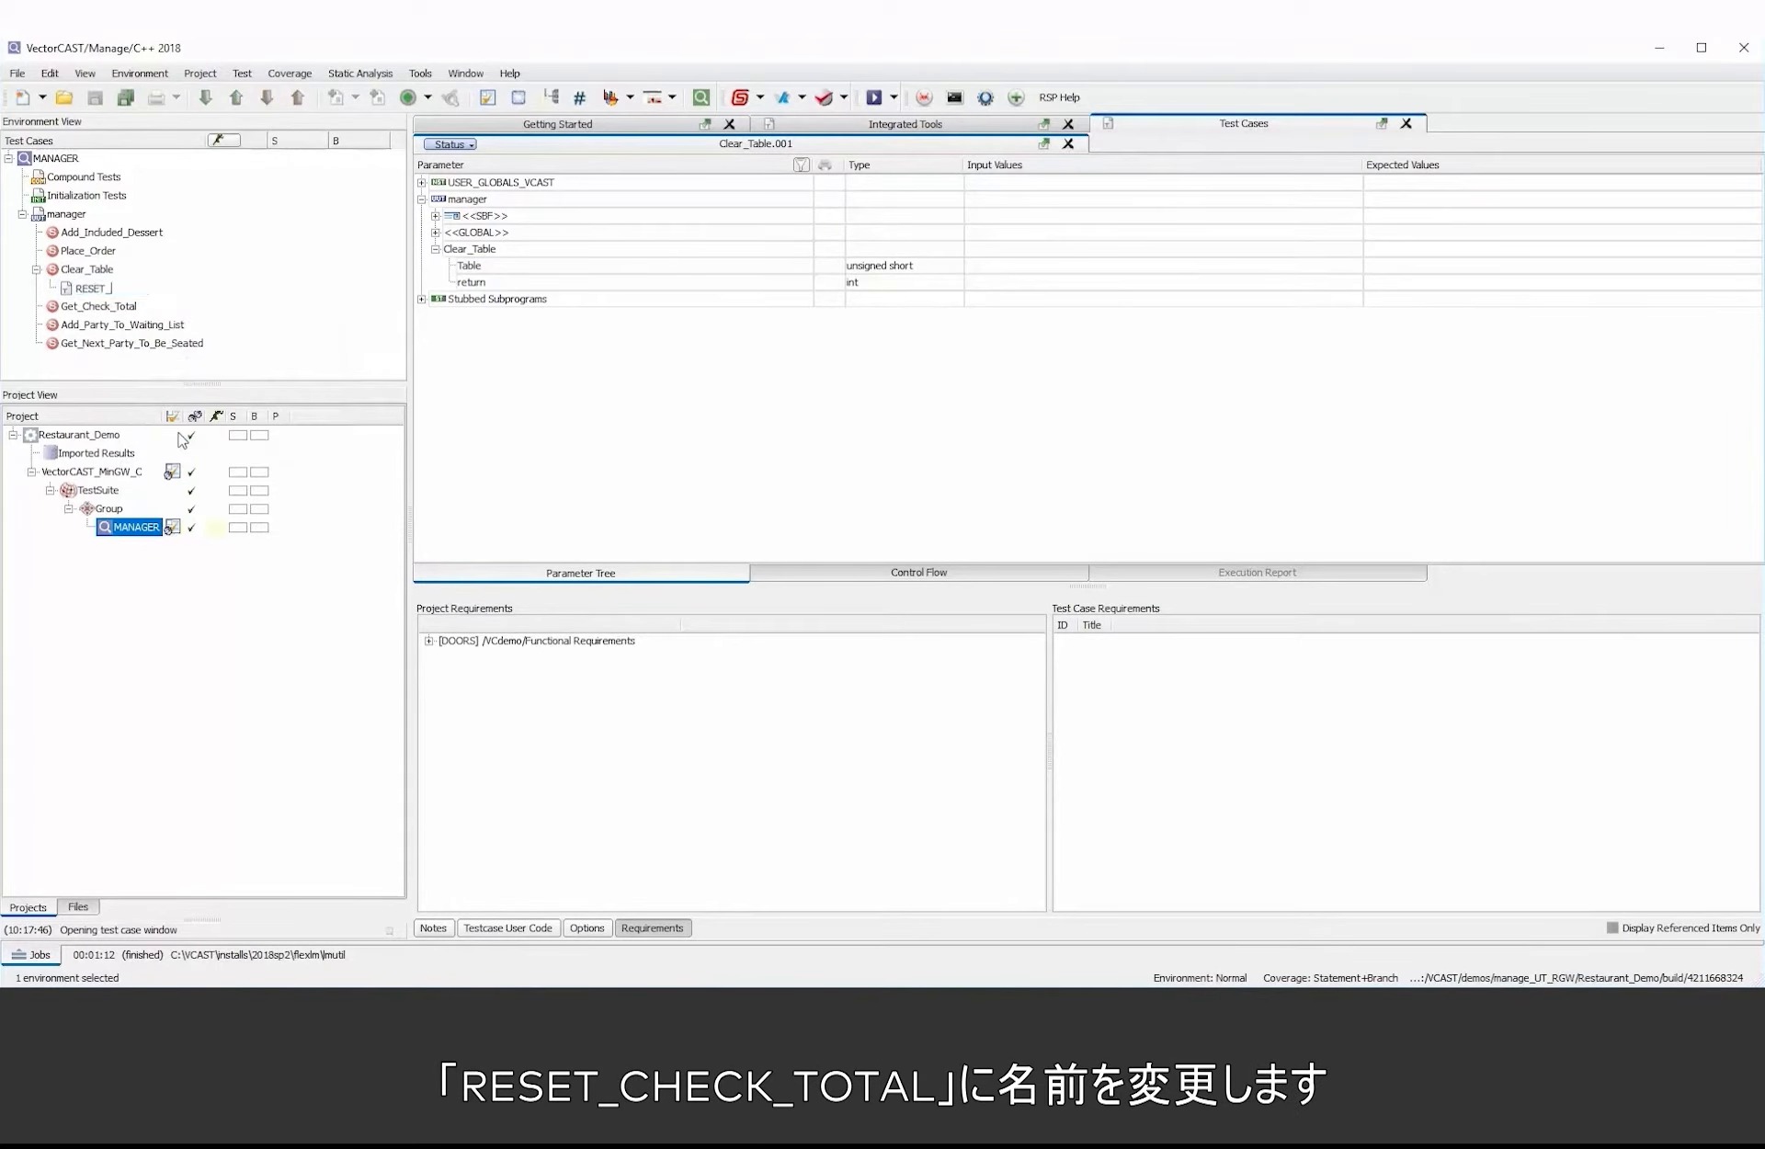
{"action": "type", "text": "CHECK_TOTAL"}
{"action": "key", "text": "Return"}
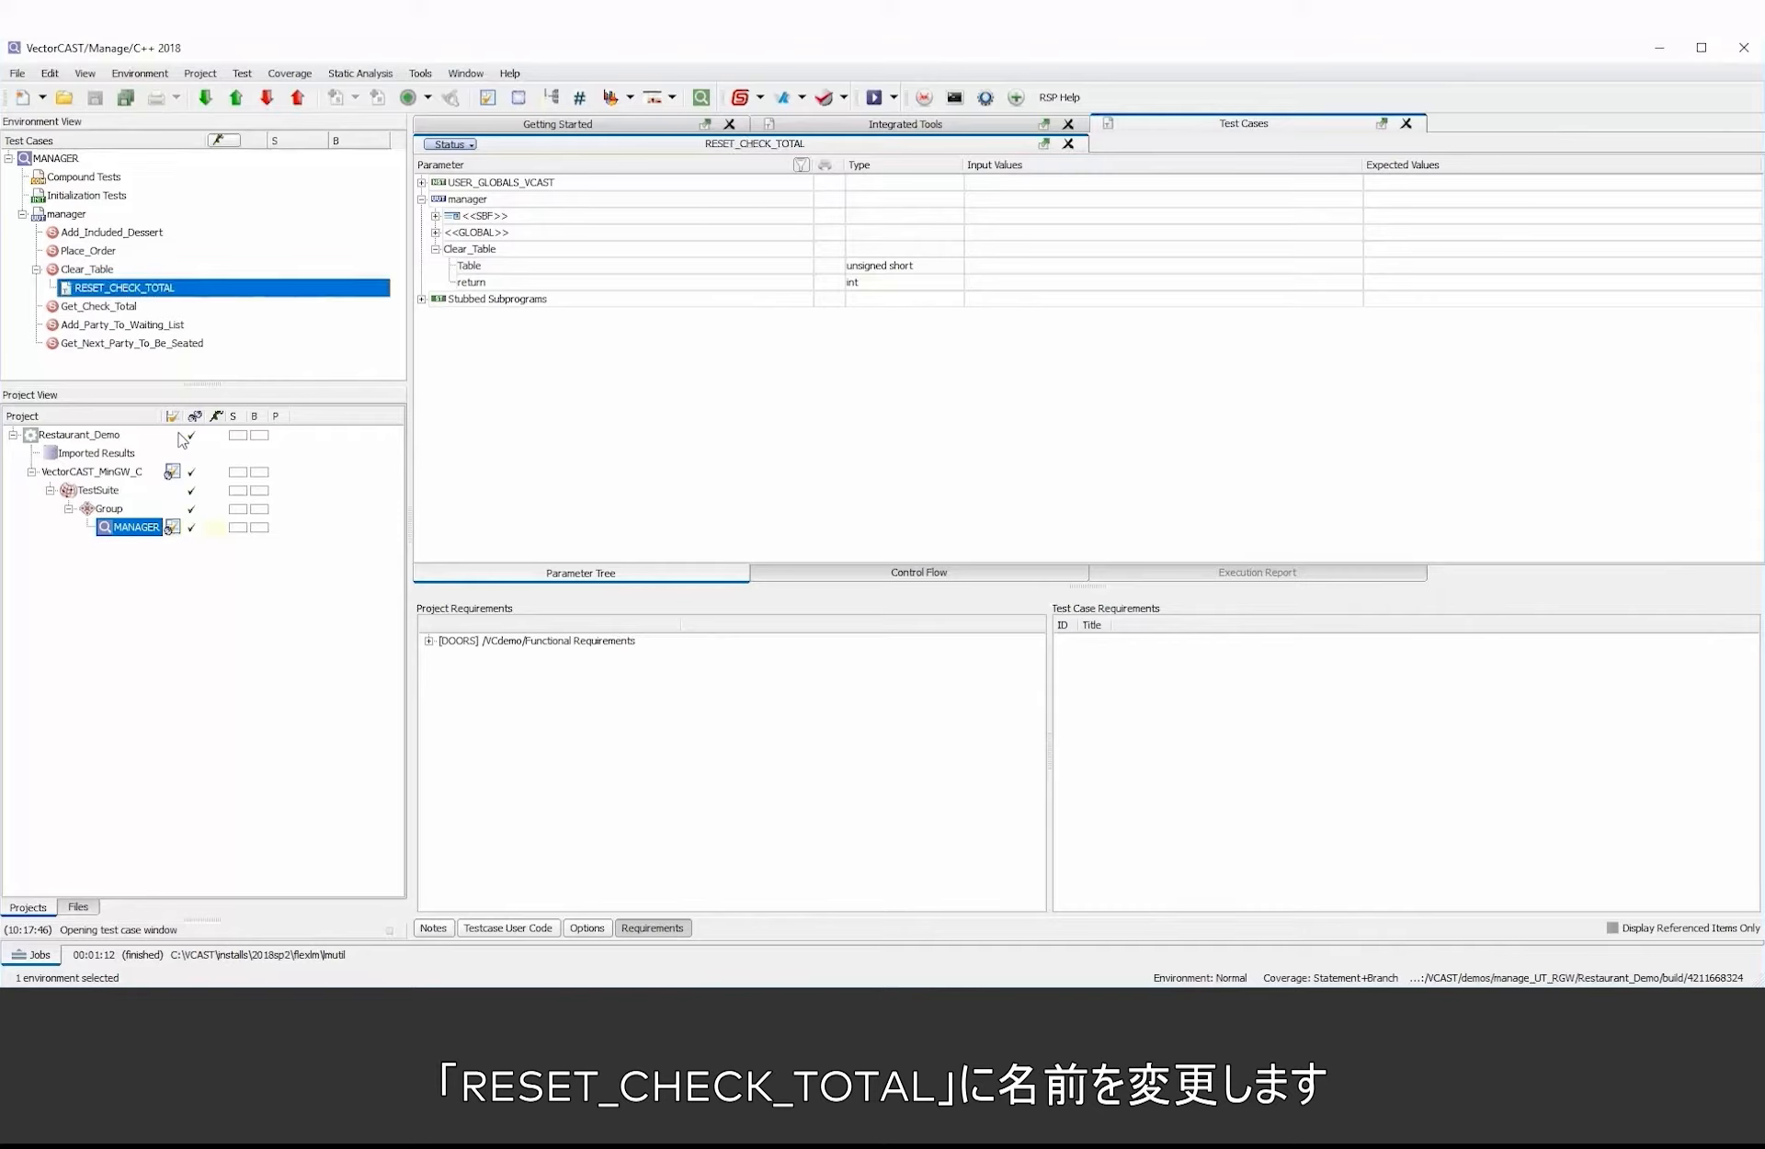
Set the Check_Total input value in the return of the stubbed Get_Table_Record to 53.53
{"action": "left_click", "coordinate": [421, 299]}
{"action": "left_click", "coordinate": [436, 315]}
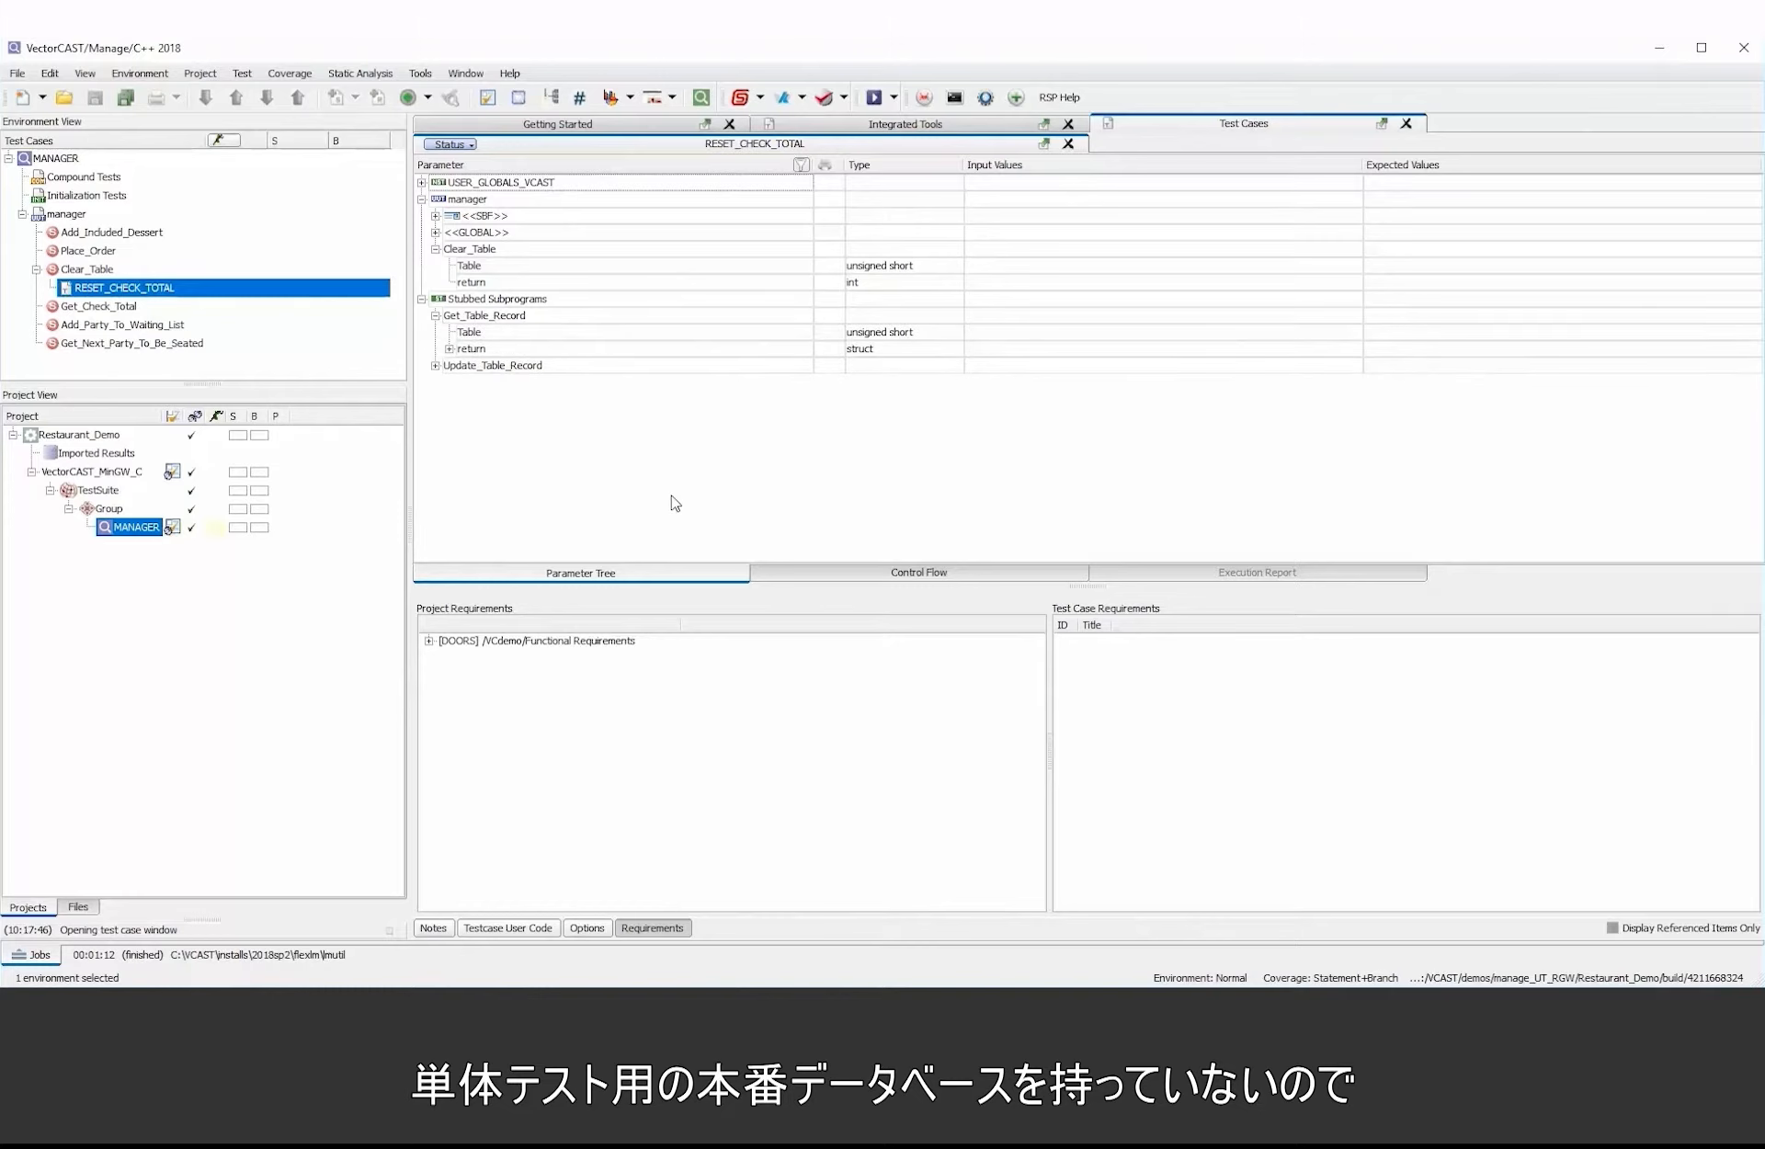
{"action": "left_click", "coordinate": [449, 349]}
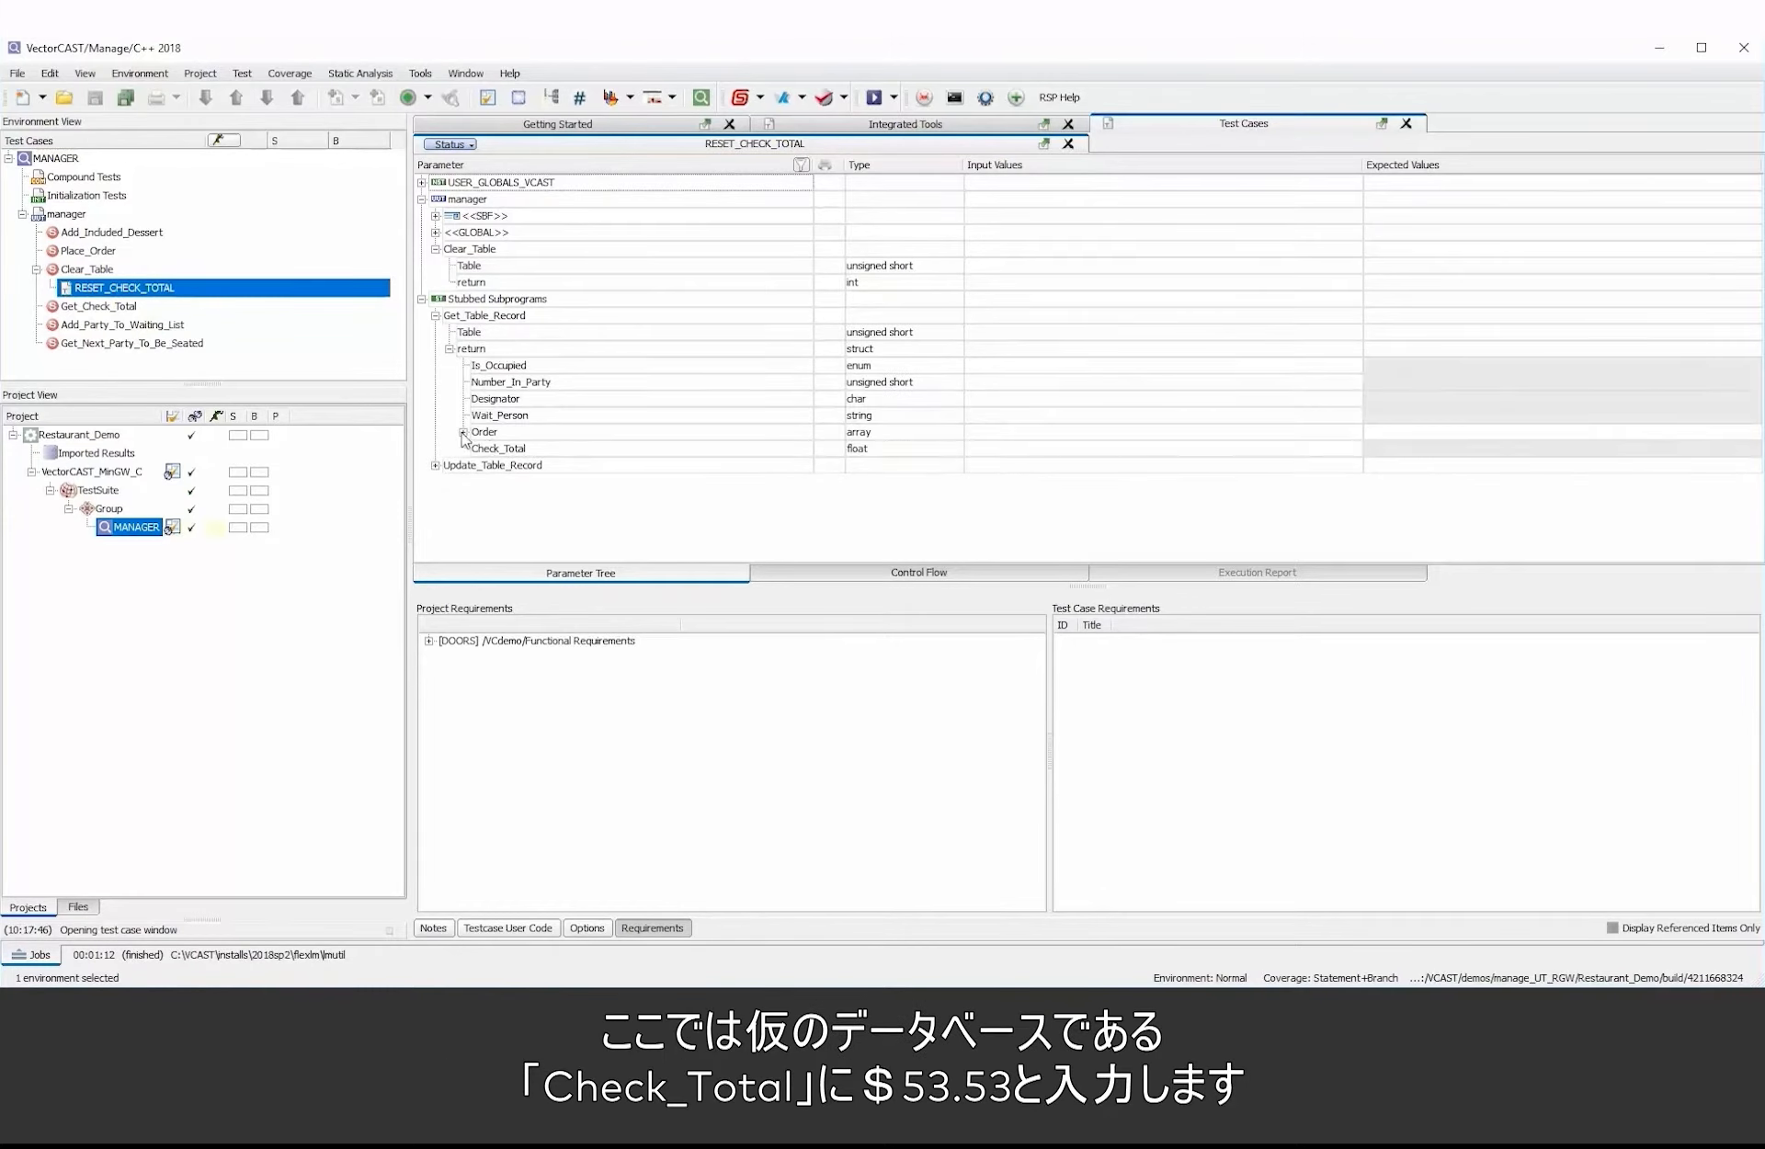
{"action": "left_click", "coordinate": [1091, 448]}
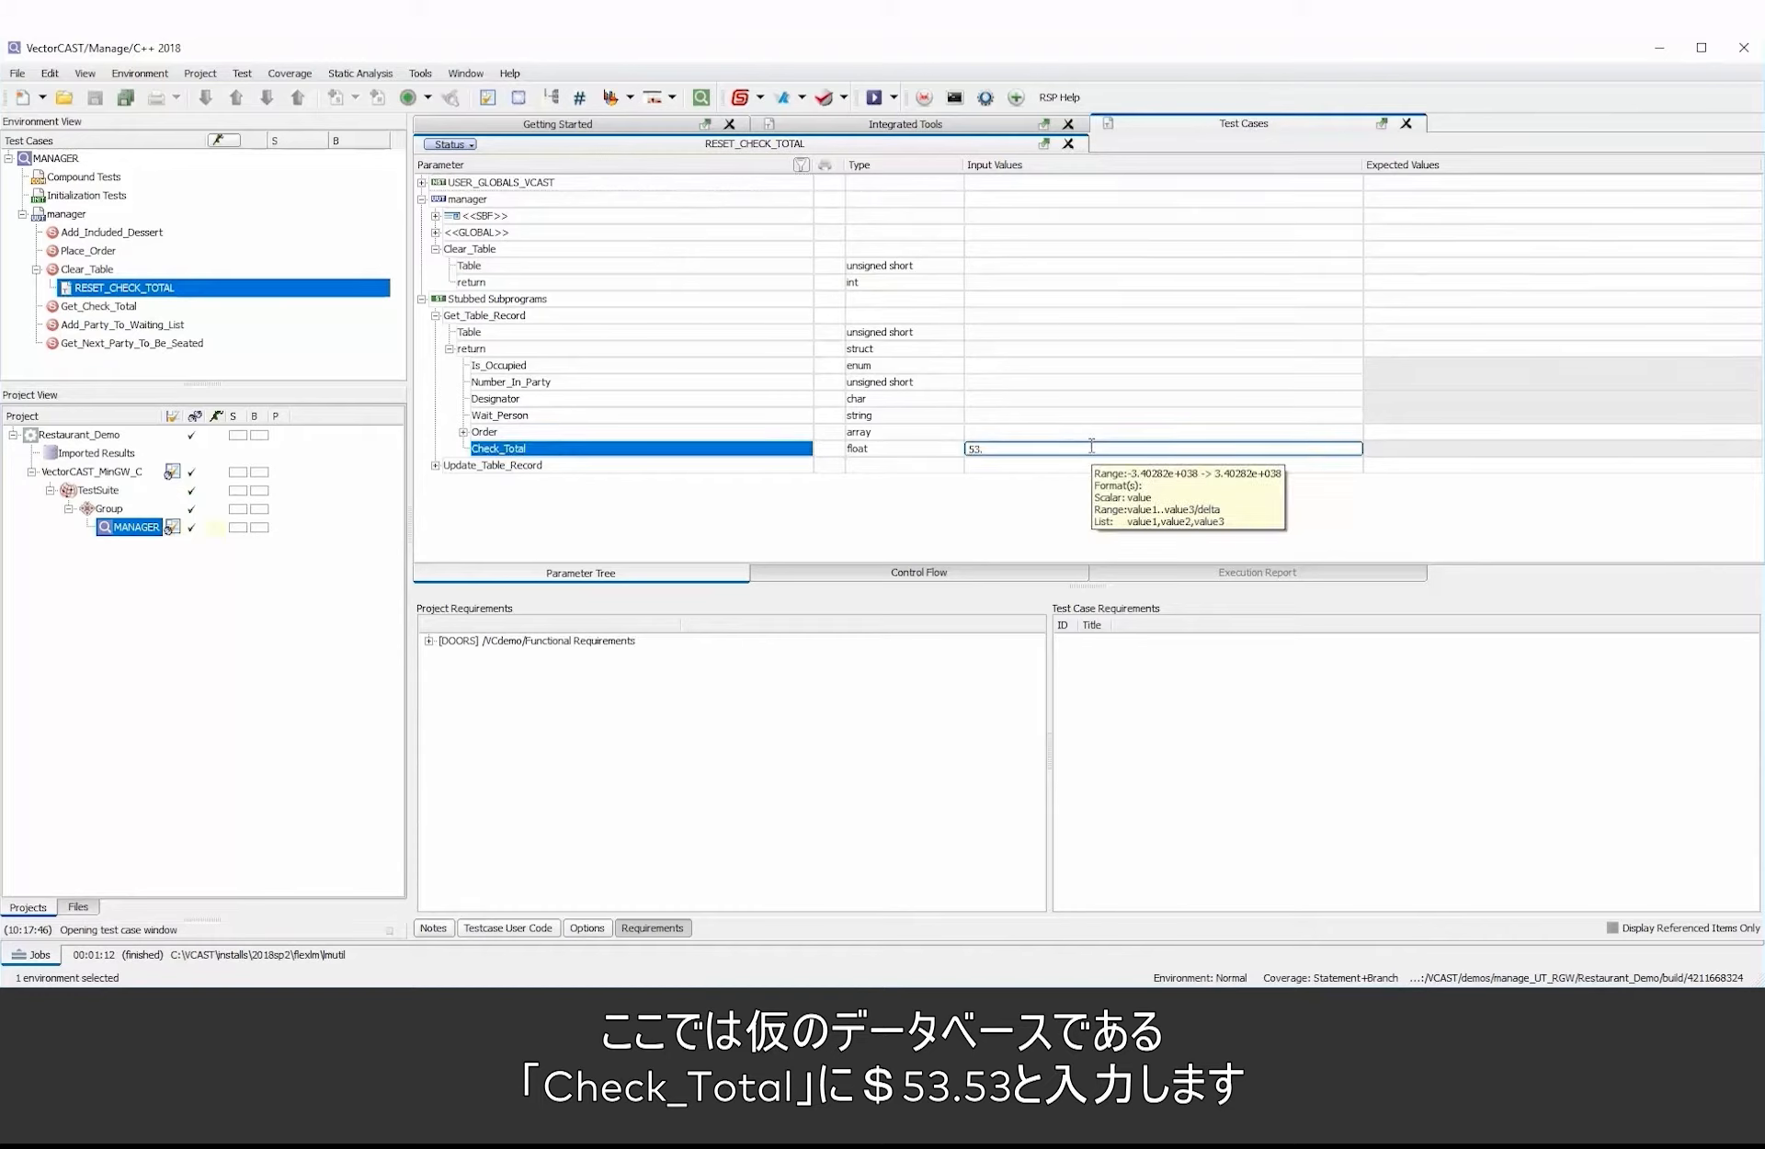
{"action": "key", "text": "Return"}
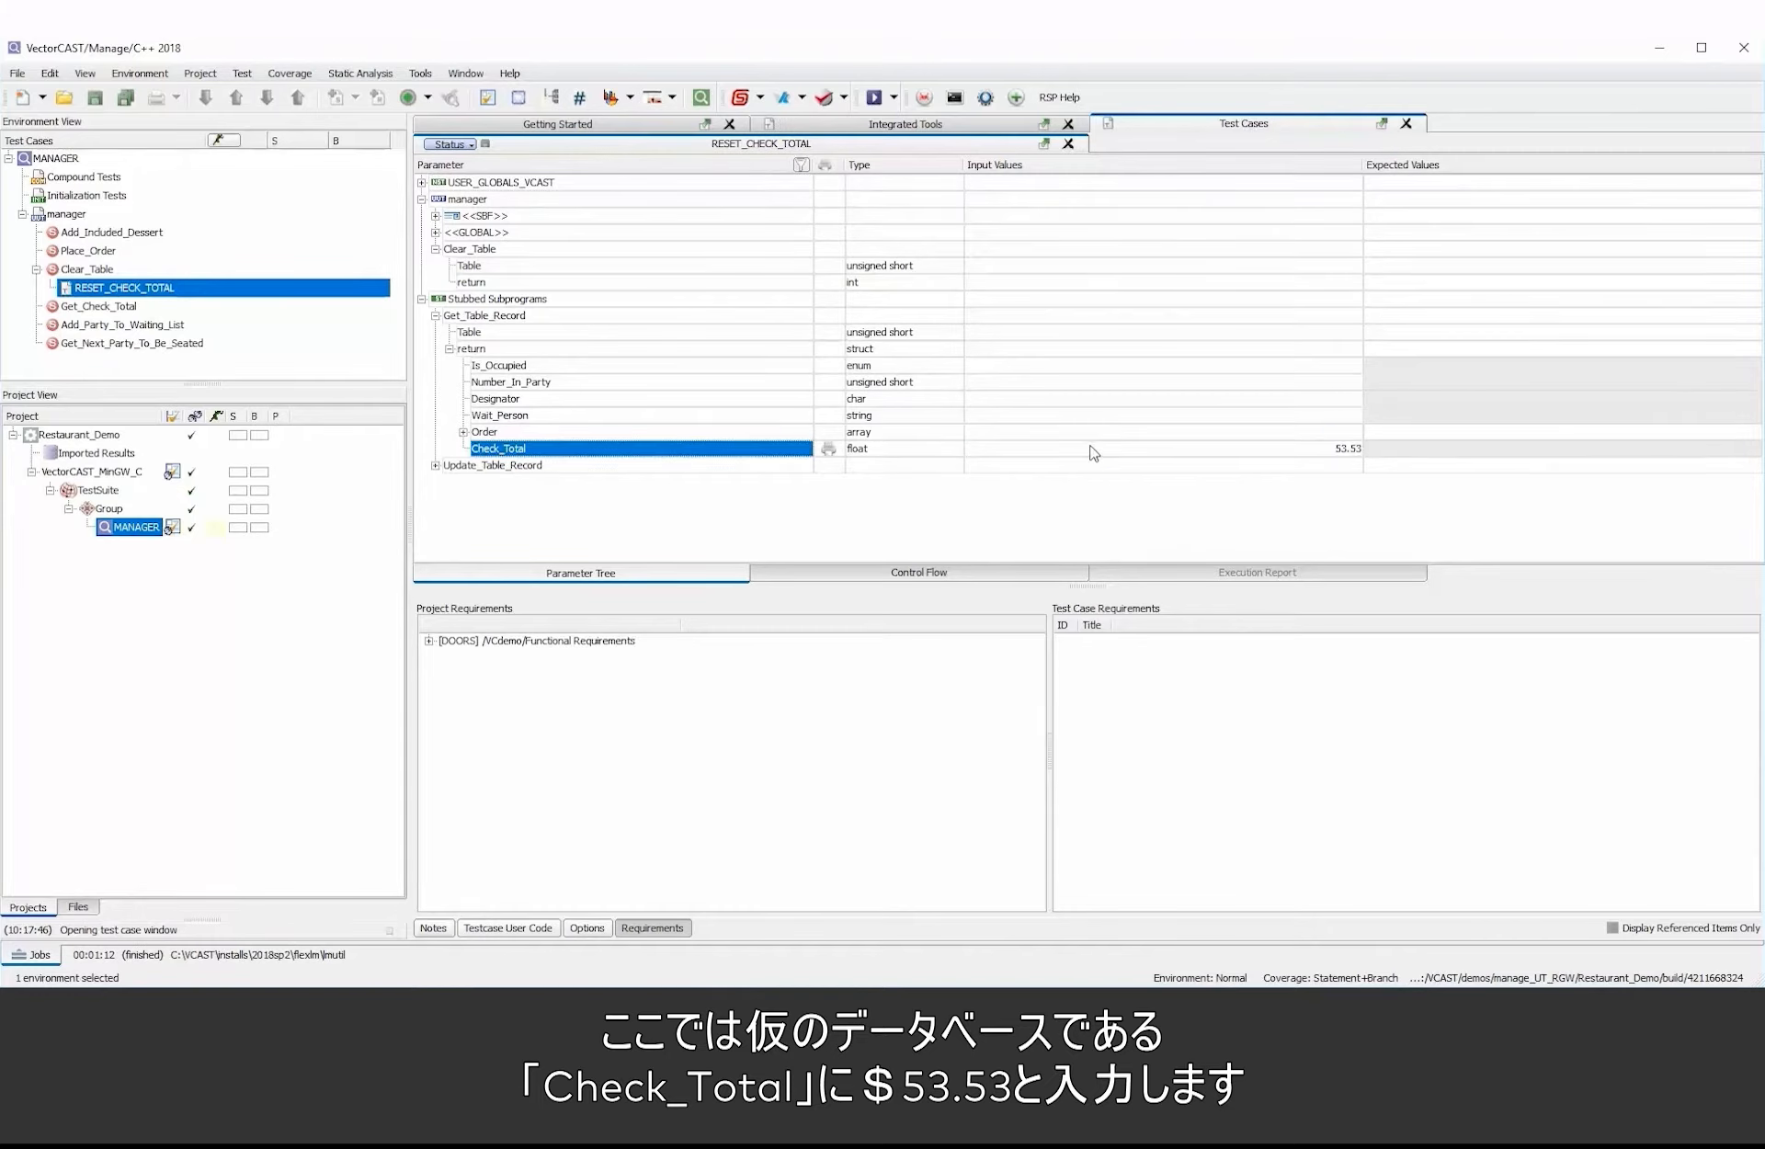
Set the expected Check_Total in the Data of the stubbed Update_Table_Record to 0 and the Table input of Clear_Table to 1
{"action": "left_click", "coordinate": [436, 466]}
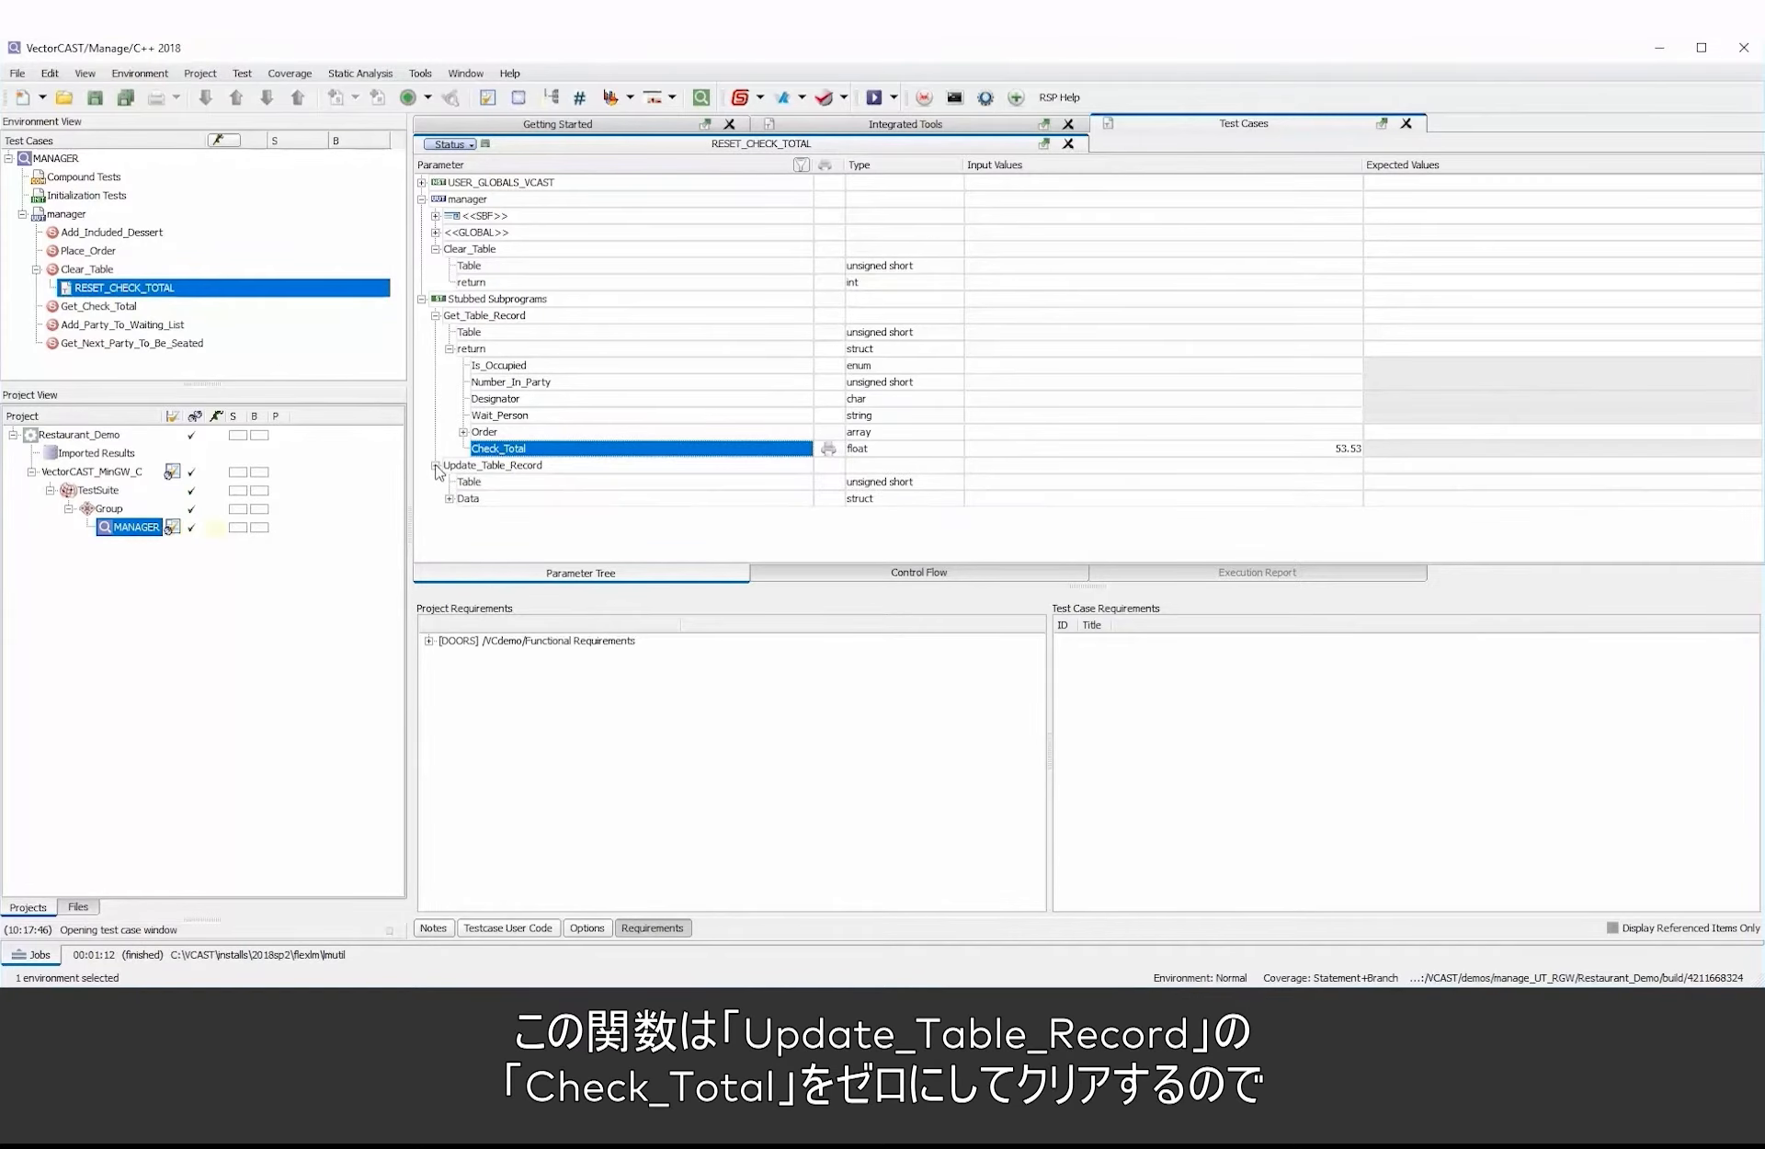
{"action": "left_click", "coordinate": [449, 499]}
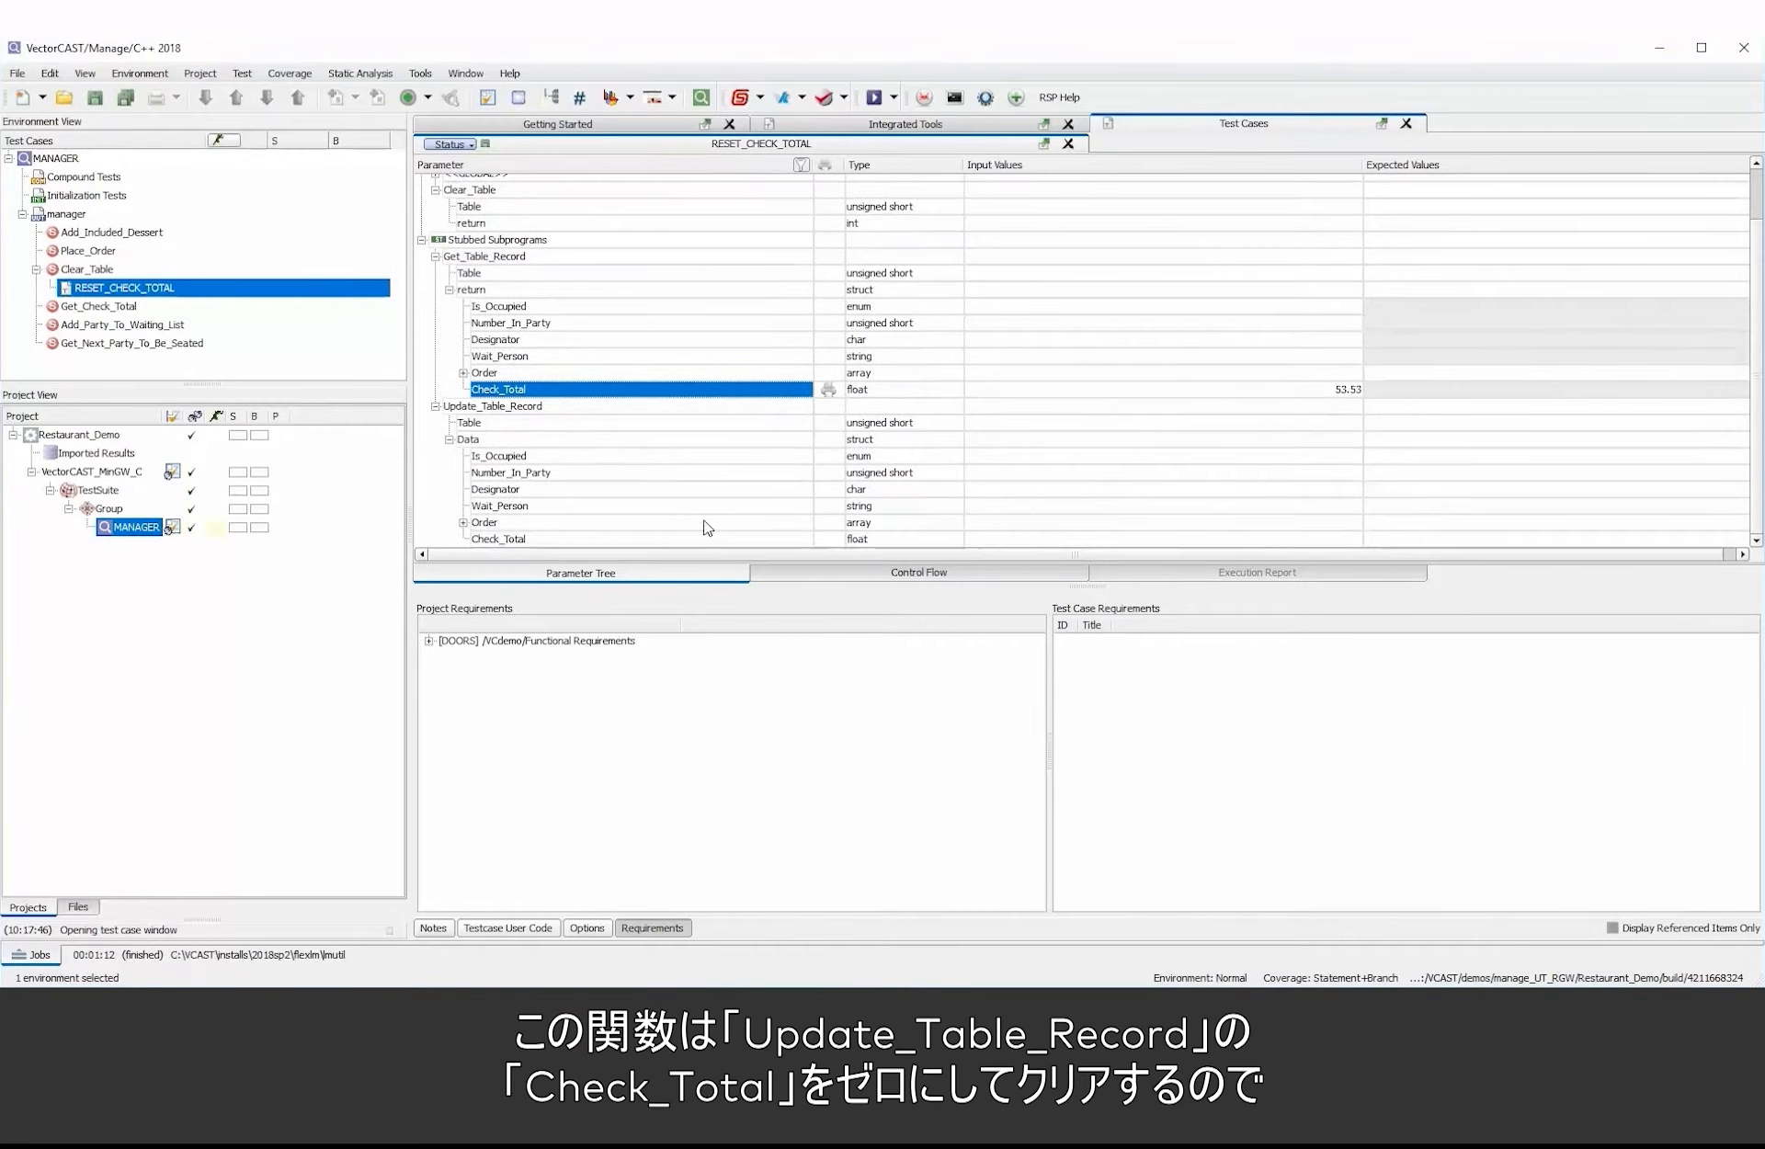
{"action": "left_click", "coordinate": [1388, 539]}
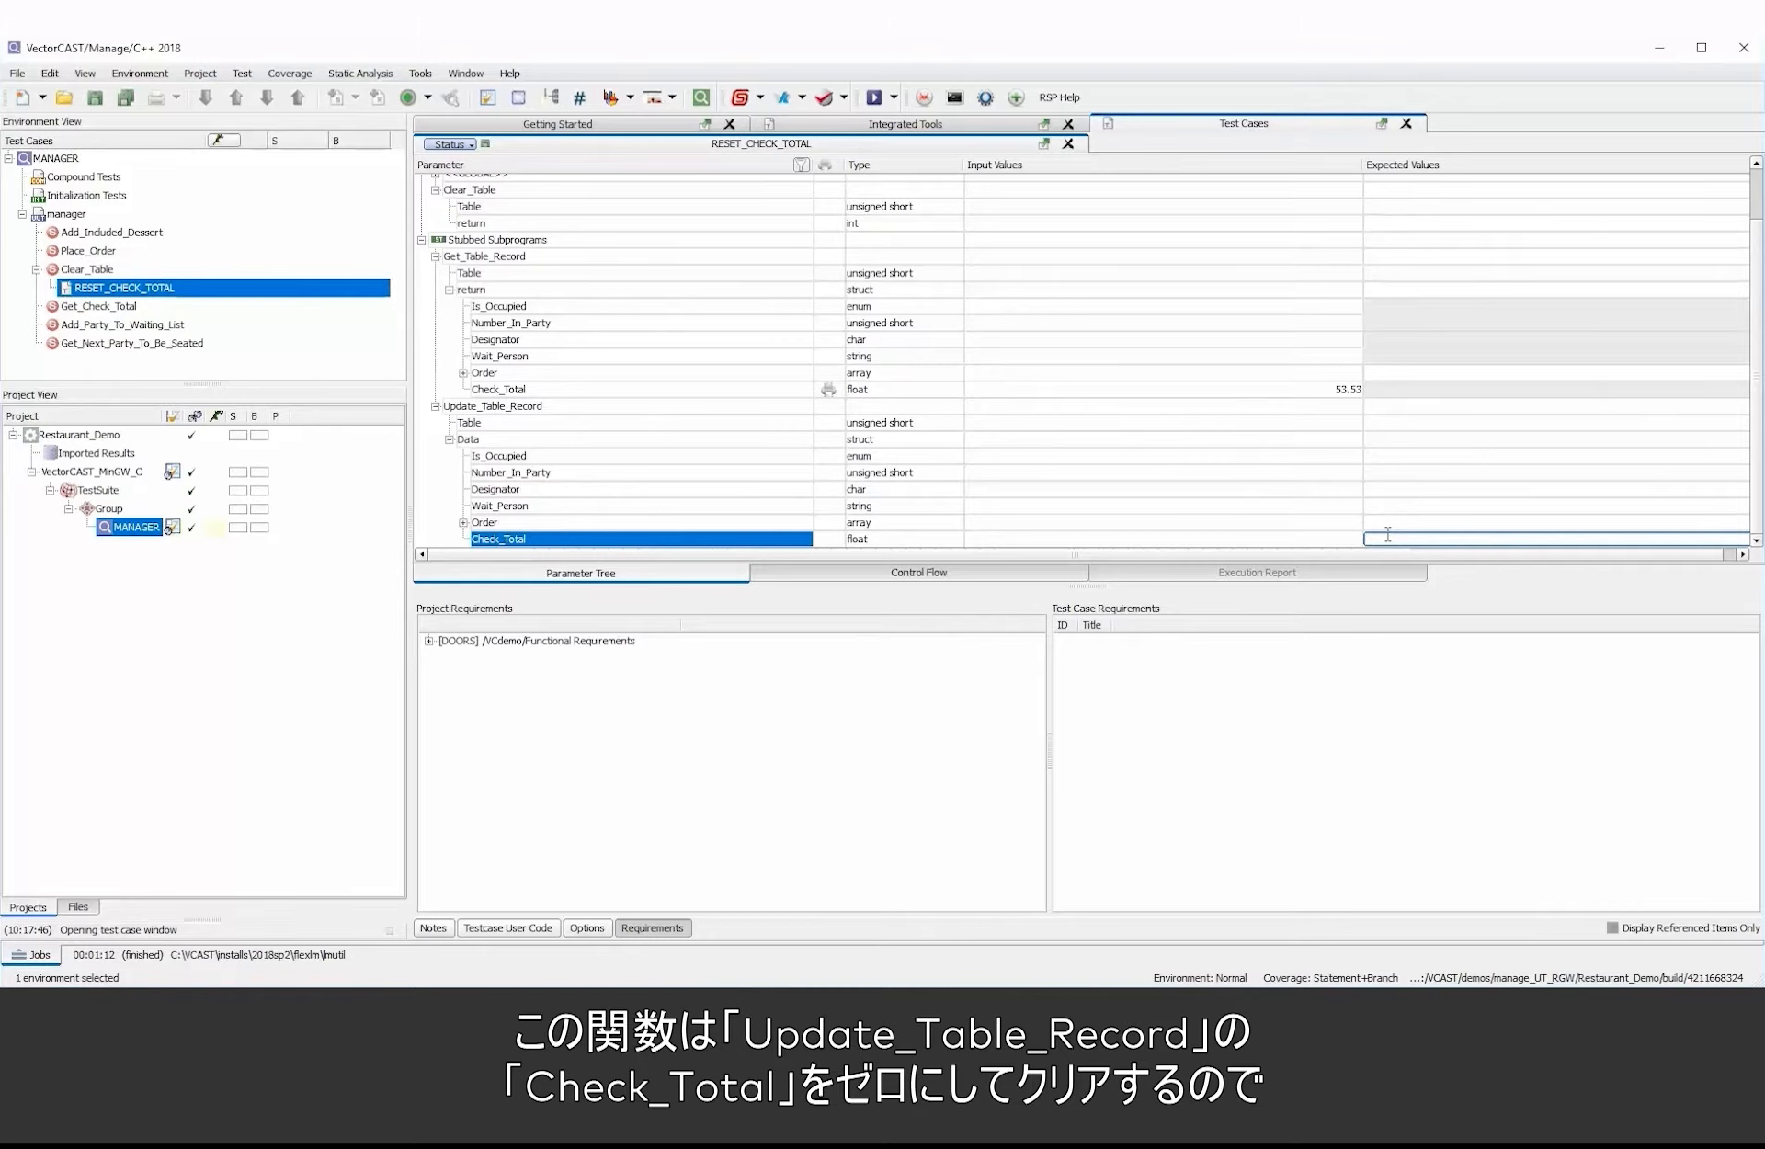
{"action": "type", "text": "0"}
{"action": "key", "text": "Return"}
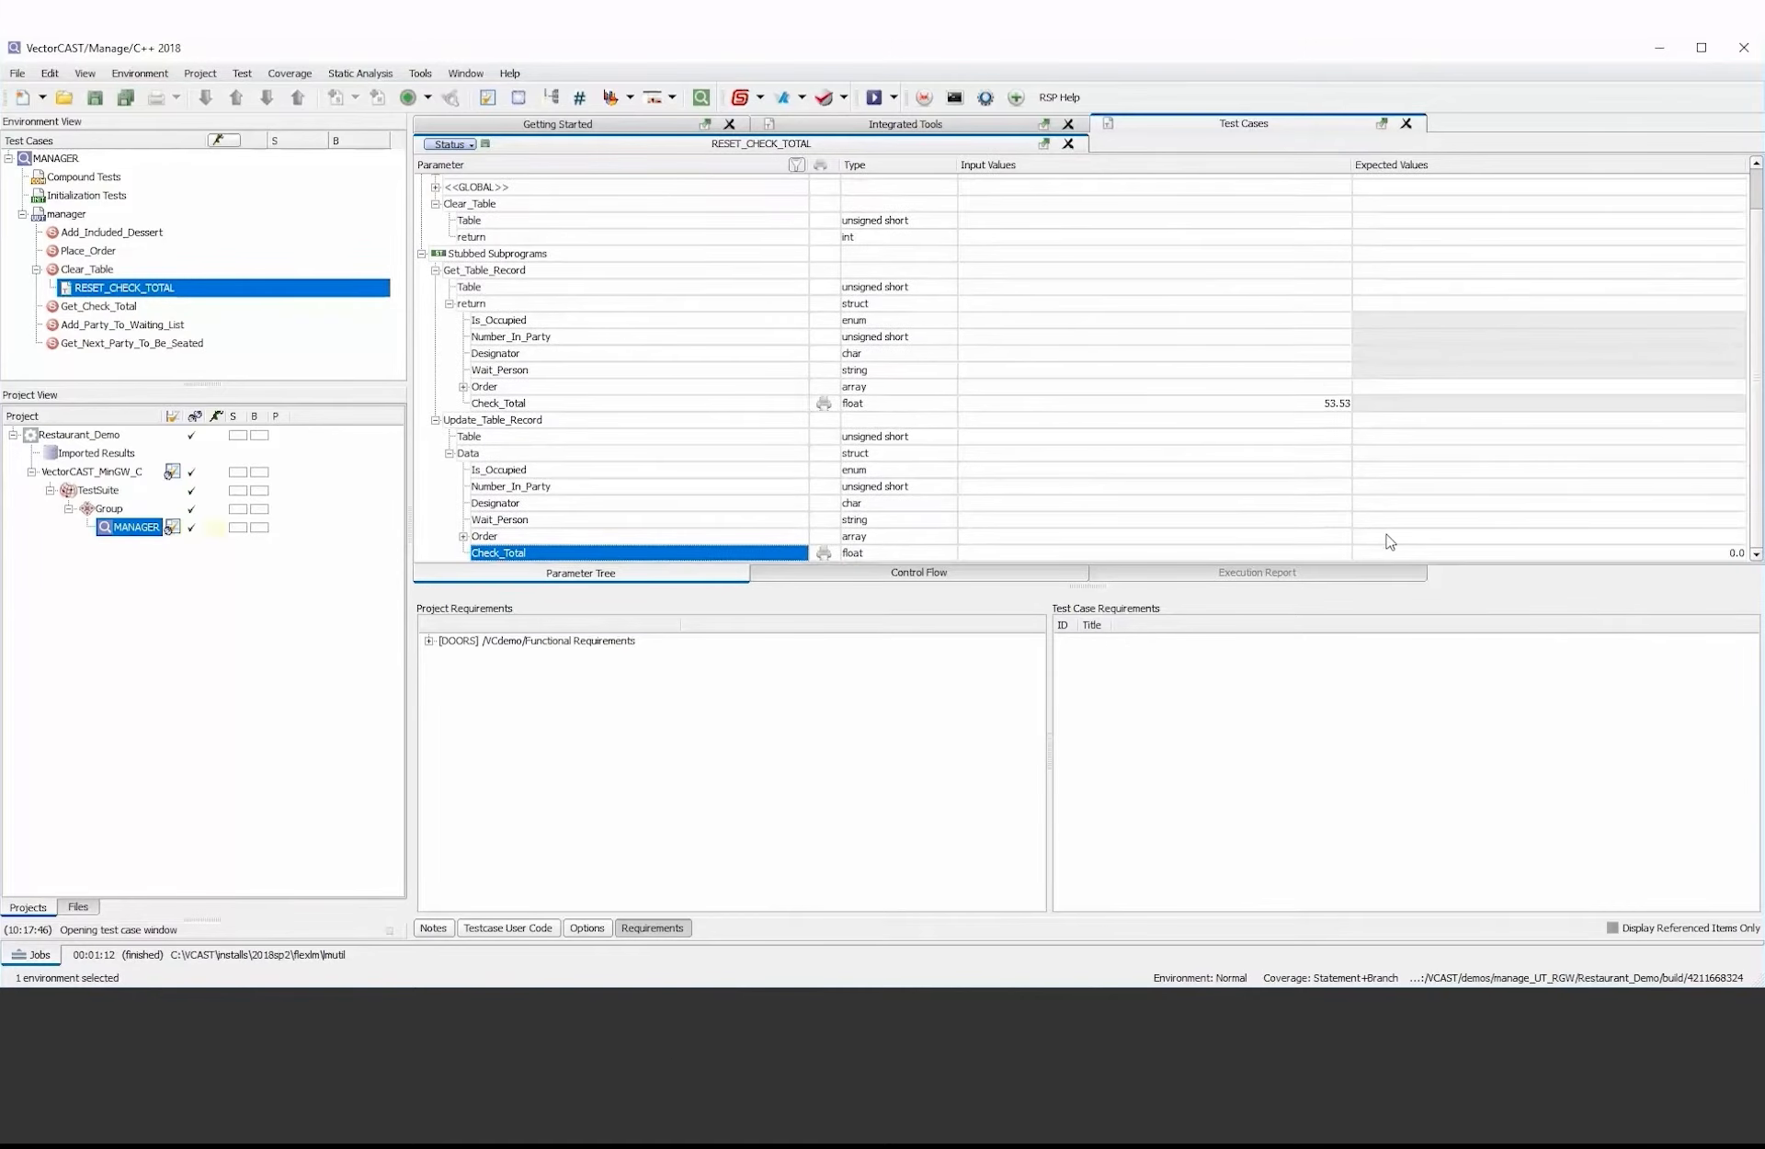
{"action": "left_click", "coordinate": [1015, 266]}
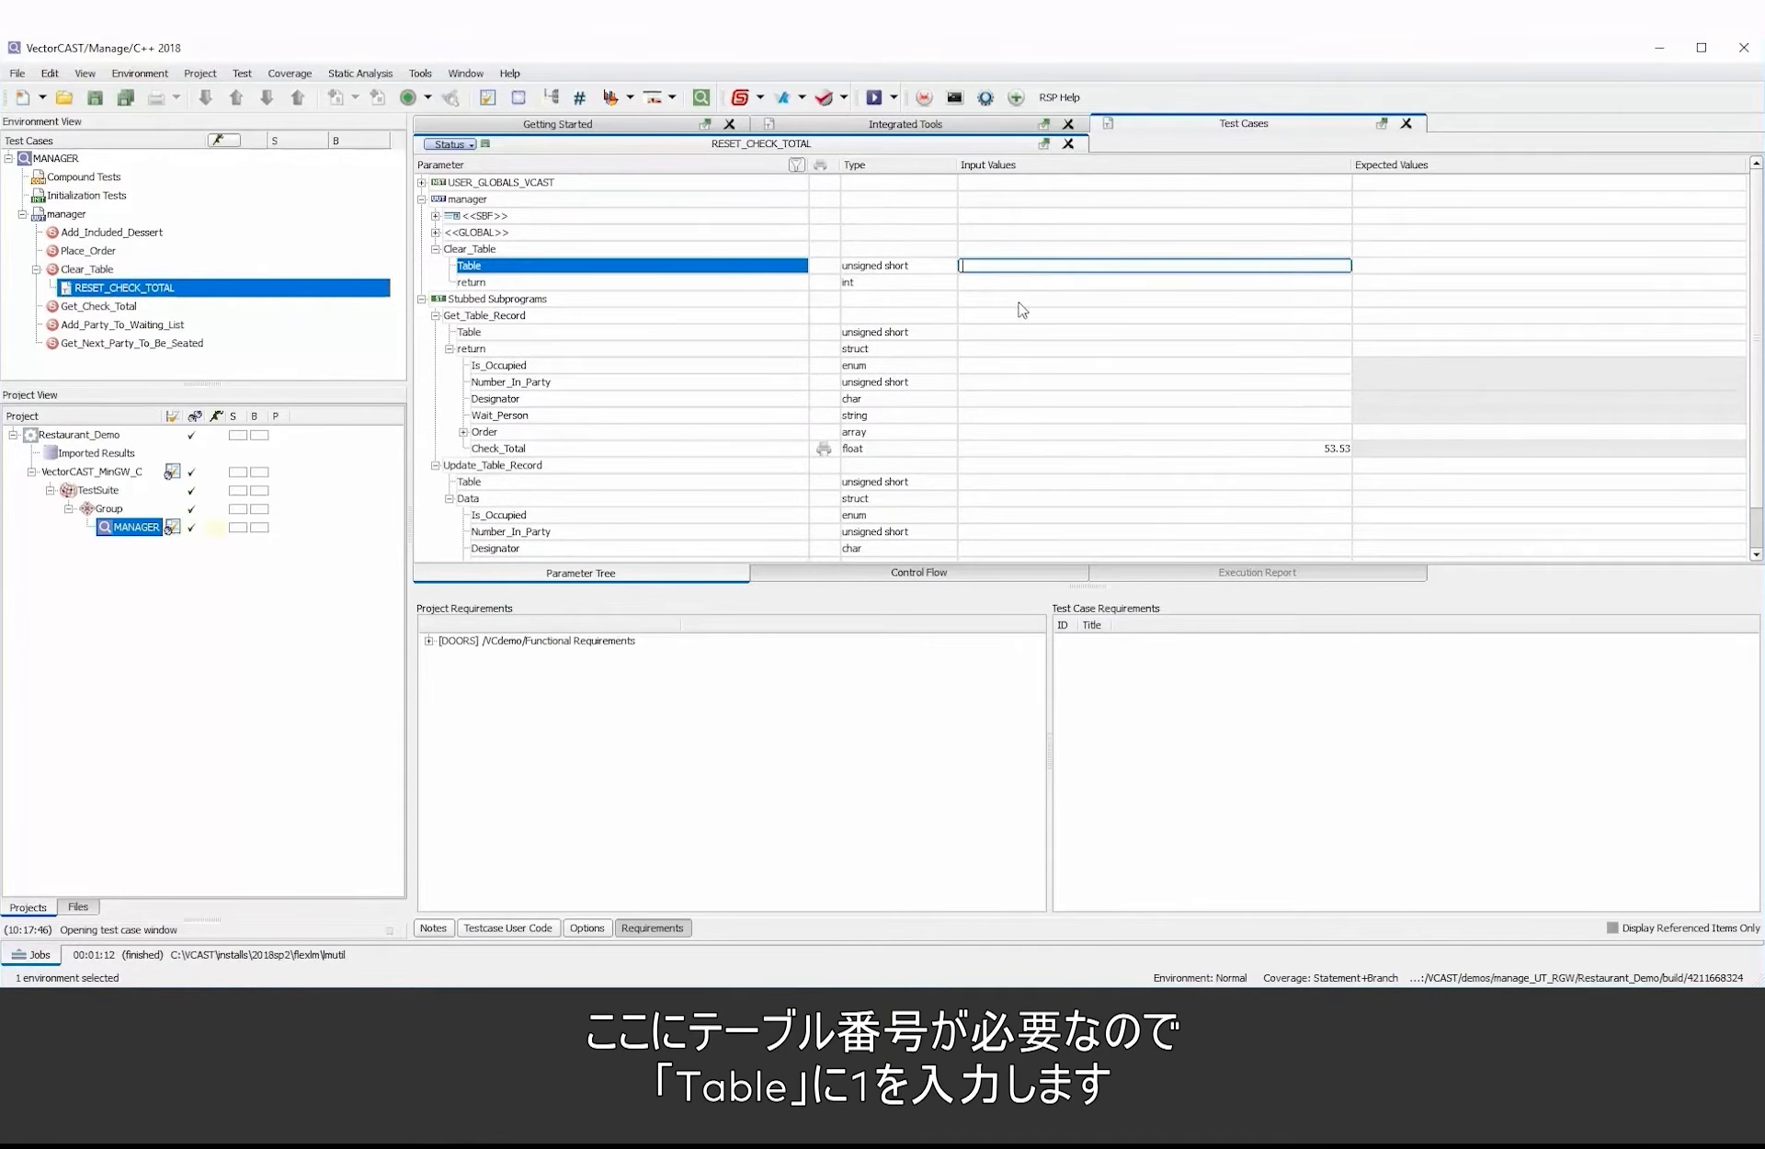
{"action": "key", "text": "Return"}
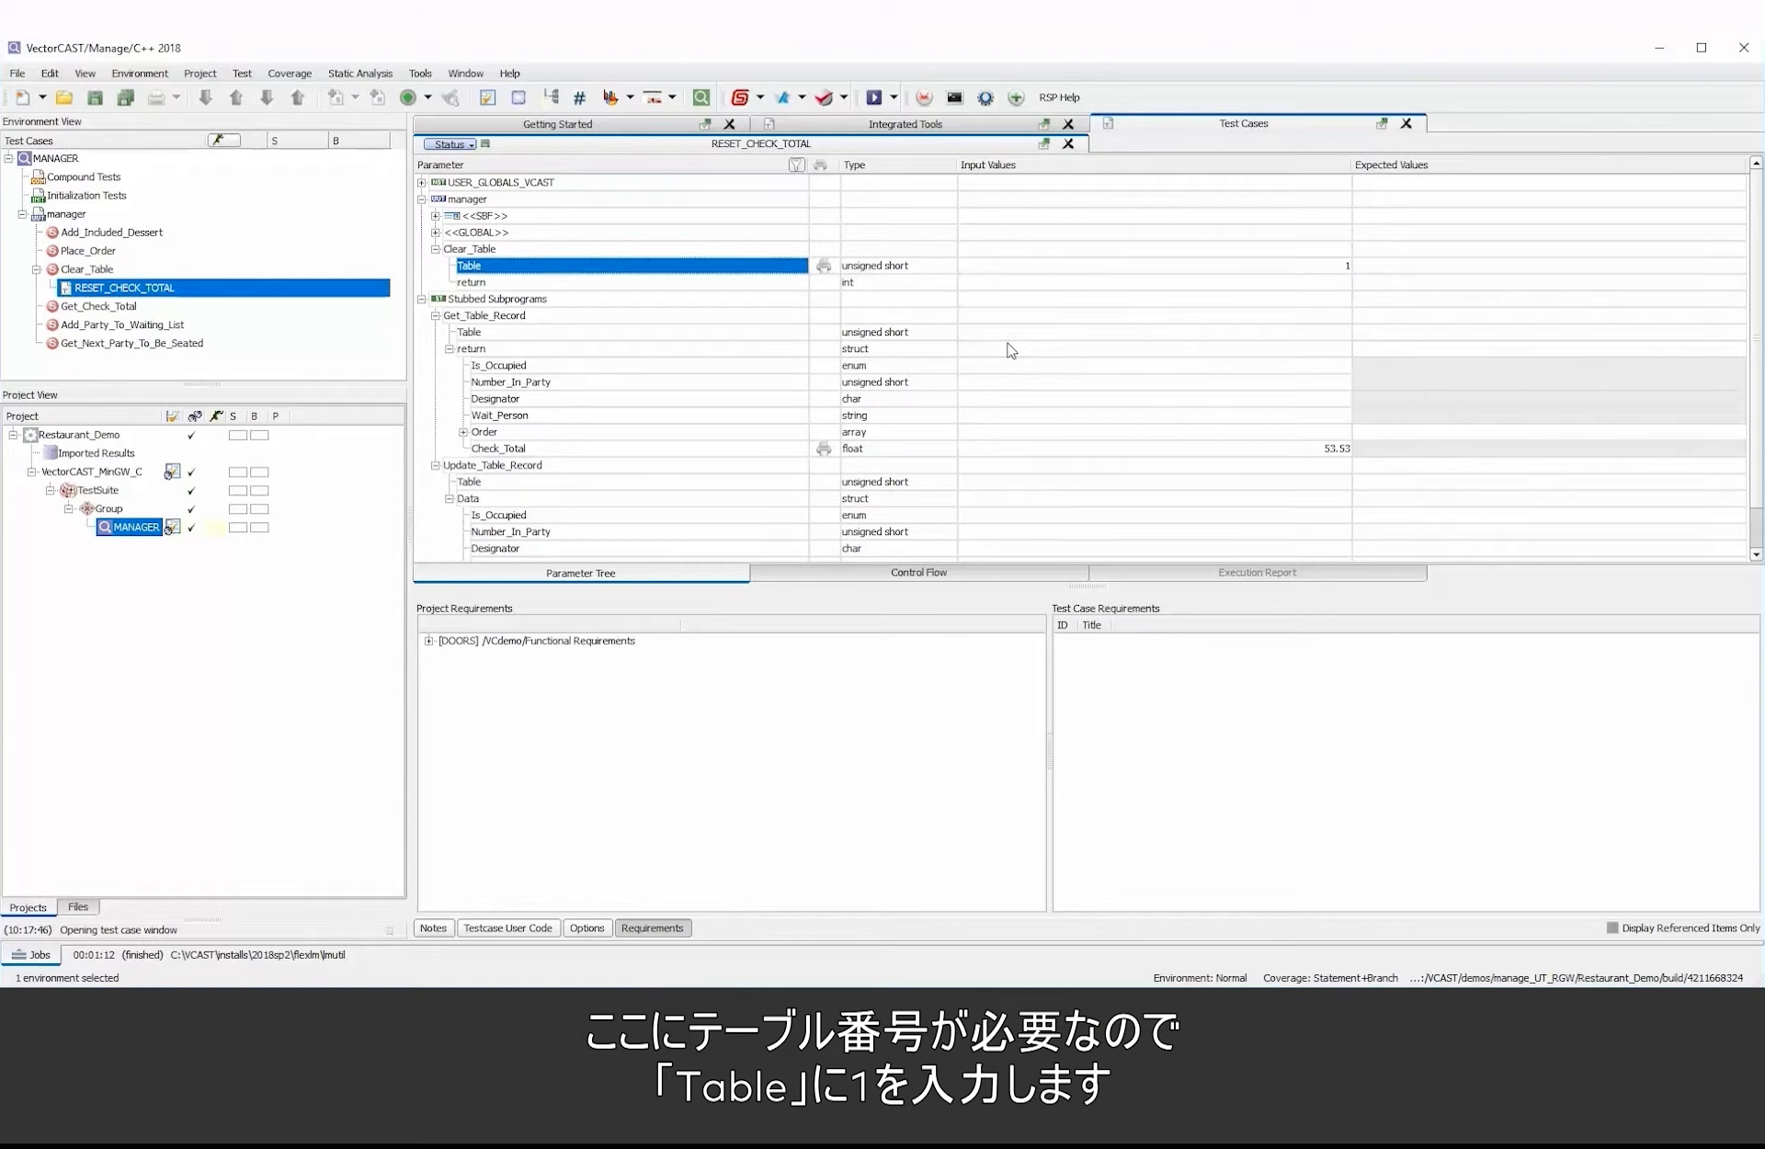
Link requirement REQ21 Clearing a table resets check total to the RESET_CHECK_TOTAL test case and execute the test
{"action": "left_click", "coordinate": [428, 641]}
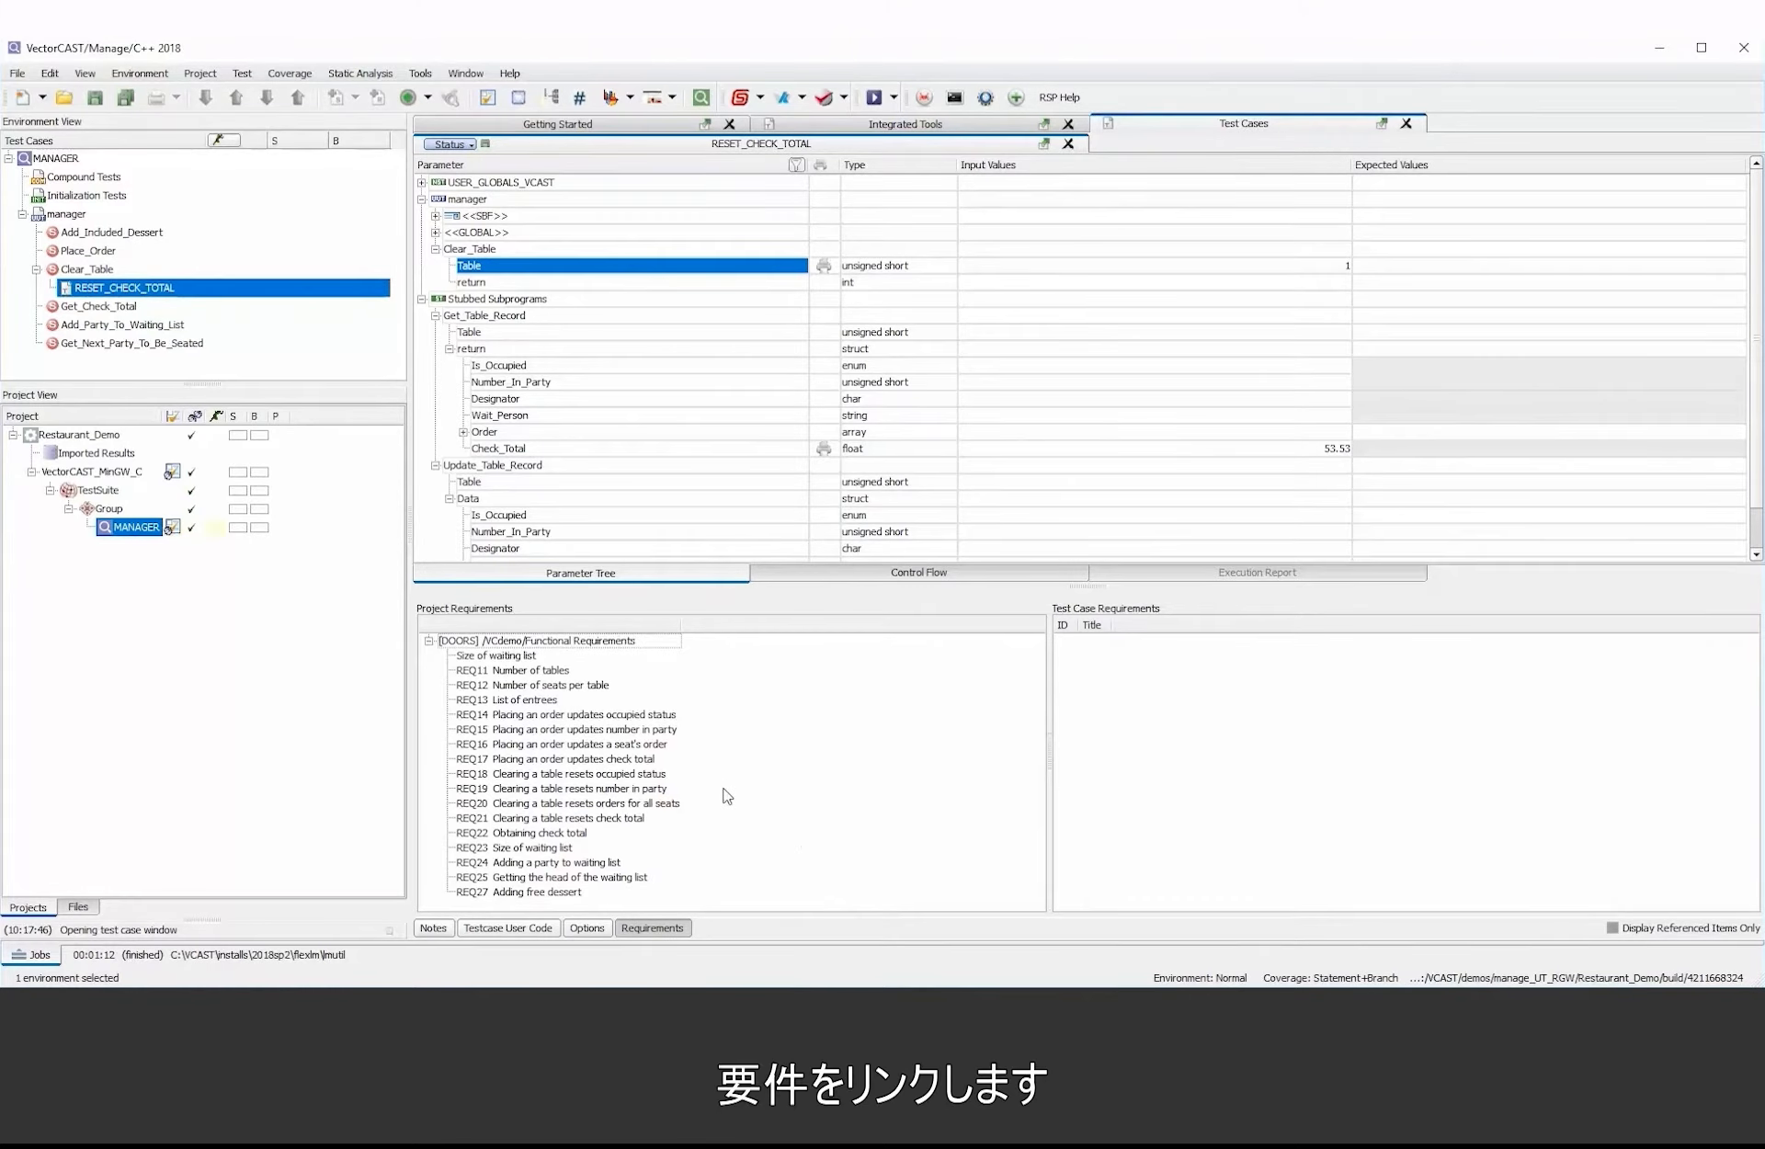
{"action": "left_click", "coordinate": [542, 819]}
{"action": "double_click", "coordinate": [541, 819]}
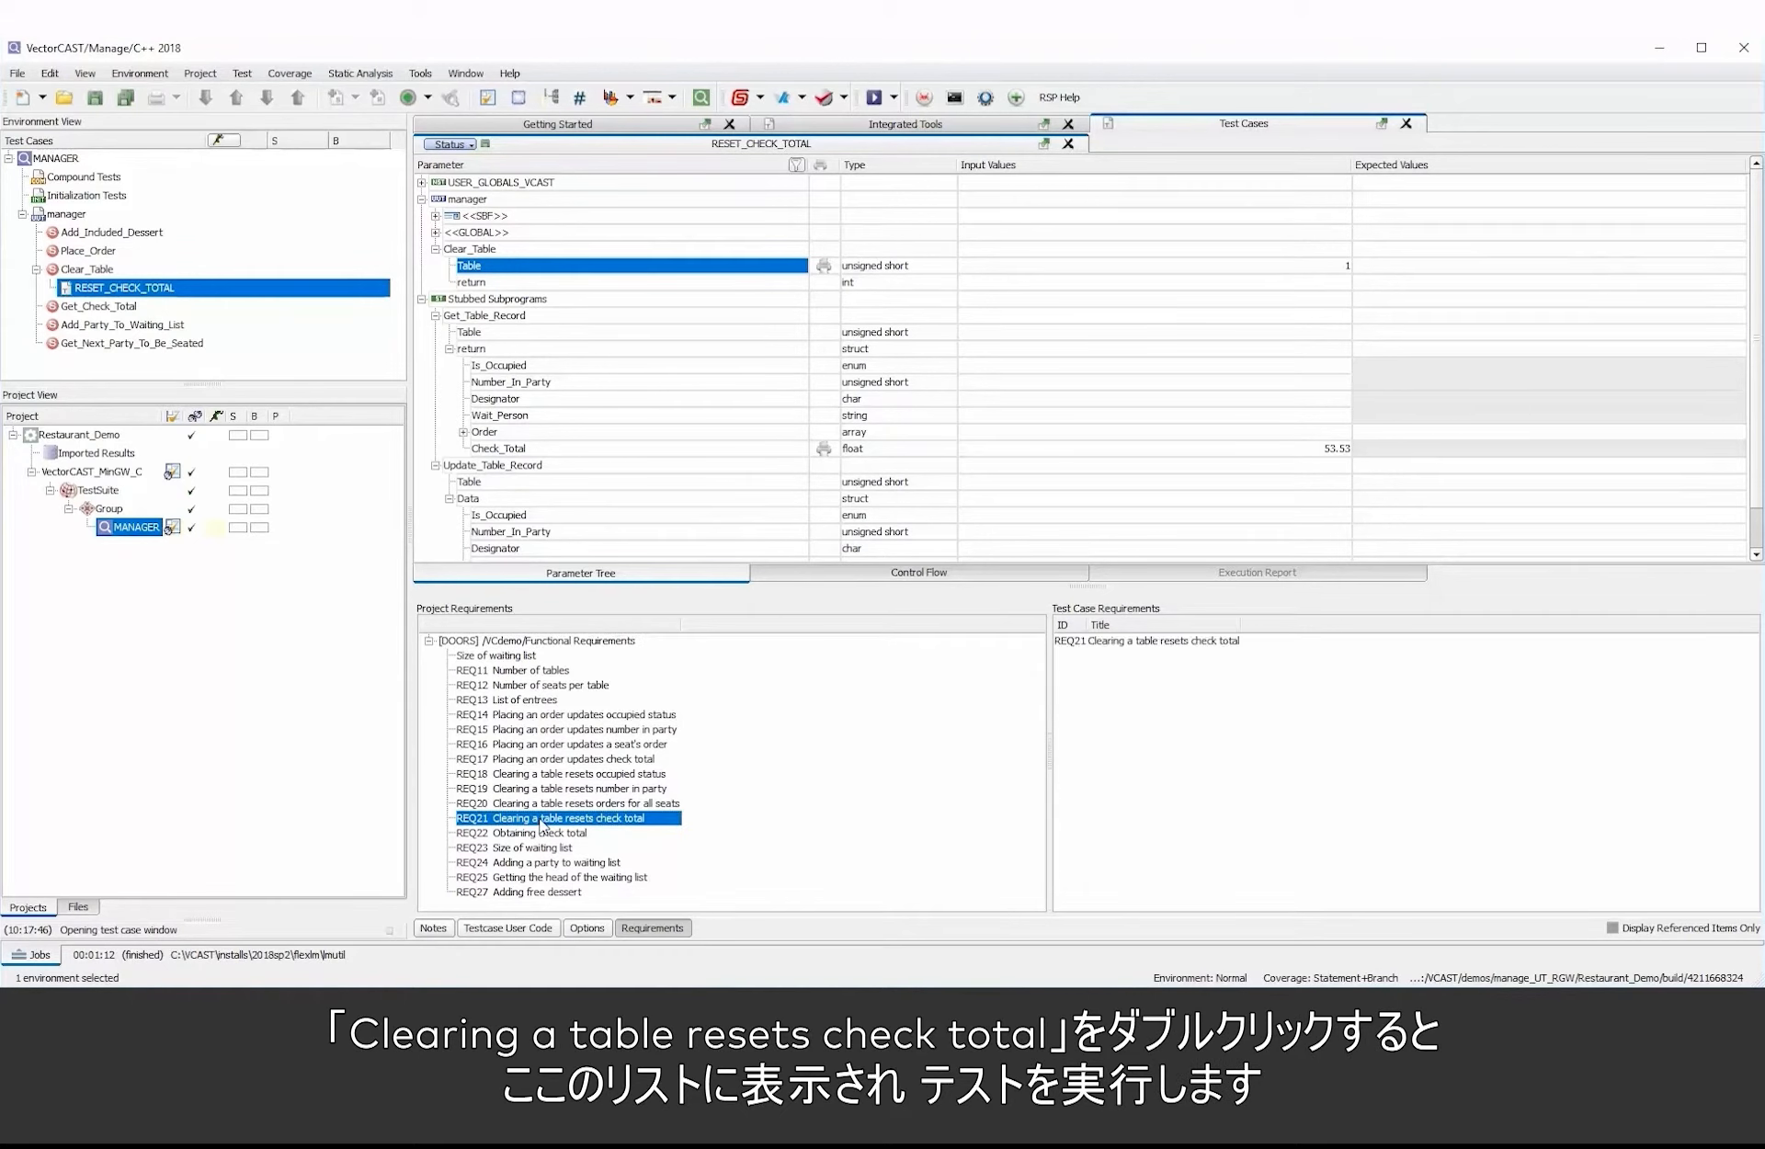
{"action": "left_click", "coordinate": [1161, 641]}
{"action": "left_click", "coordinate": [873, 97]}
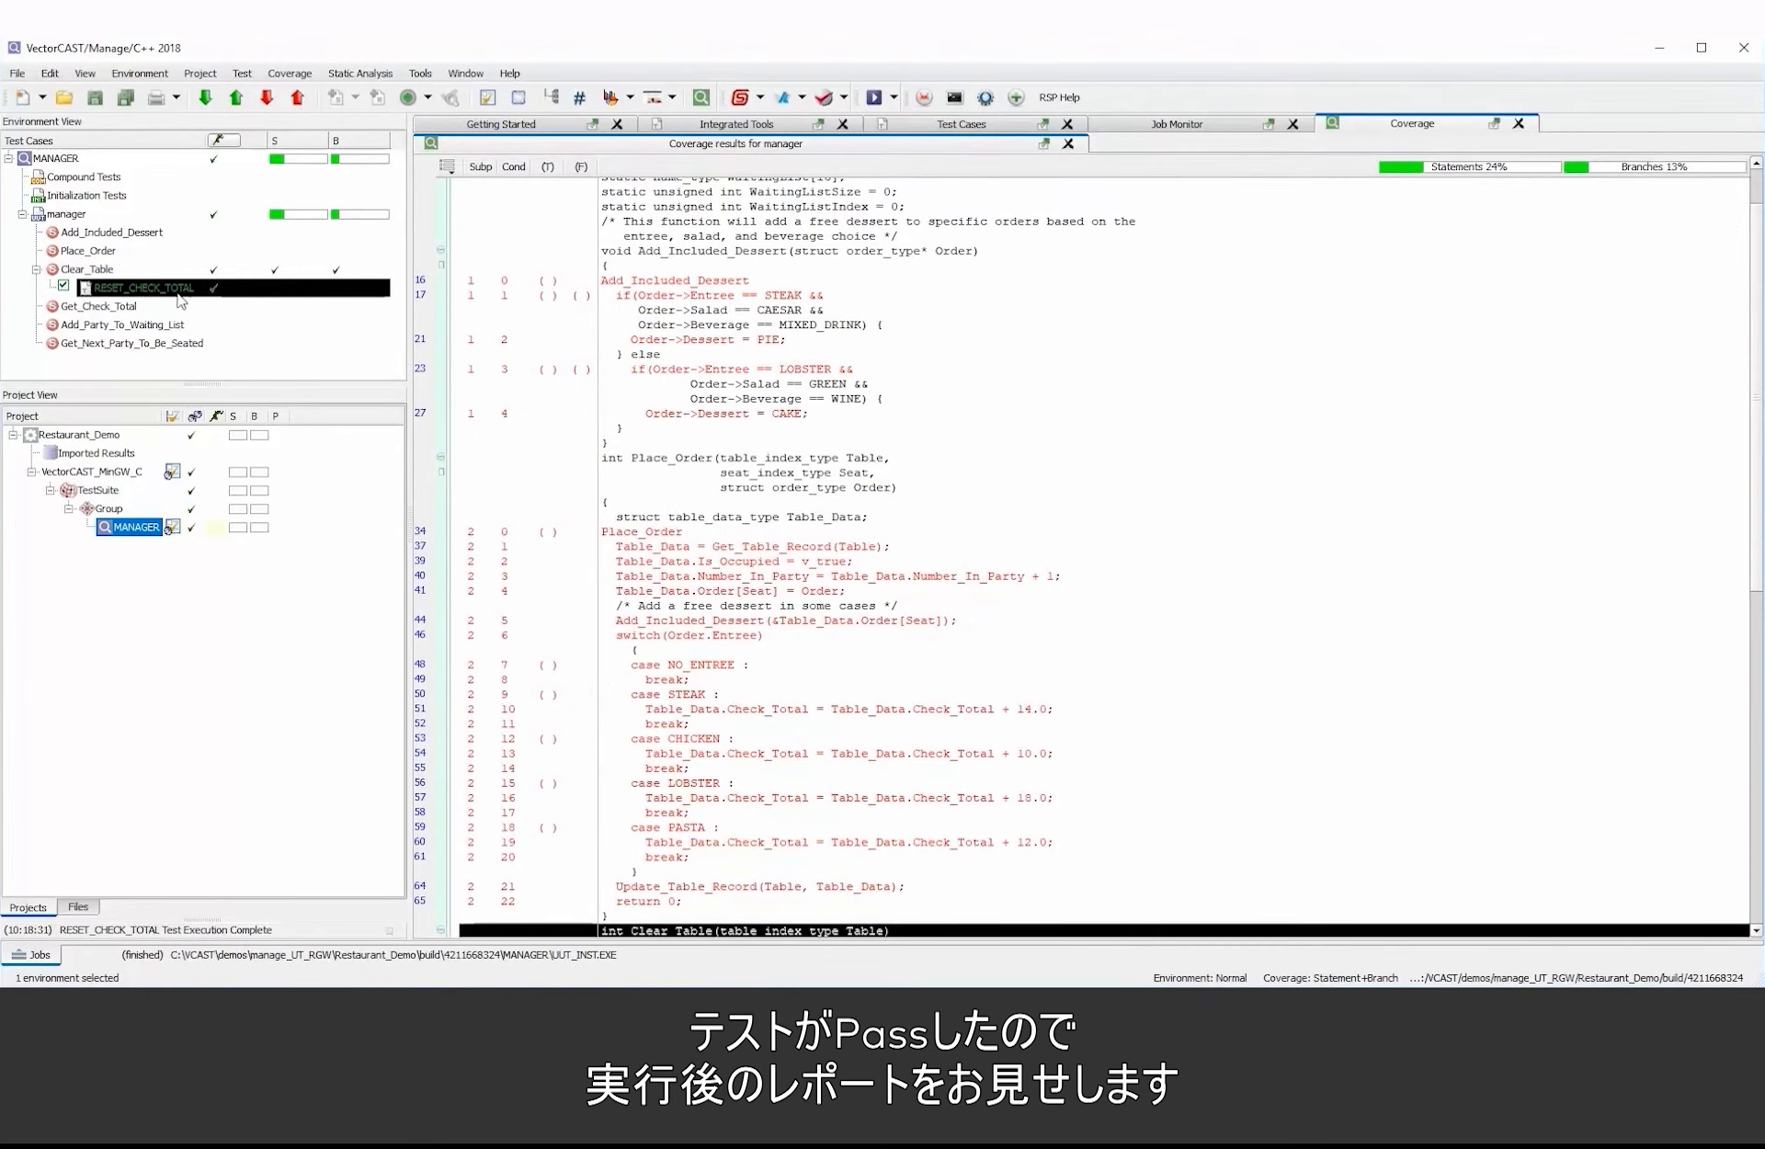
Open the execution report of RESET_CHECK_TOTAL and check the Table and Check_Total values in its events
{"action": "double_click", "coordinate": [179, 291]}
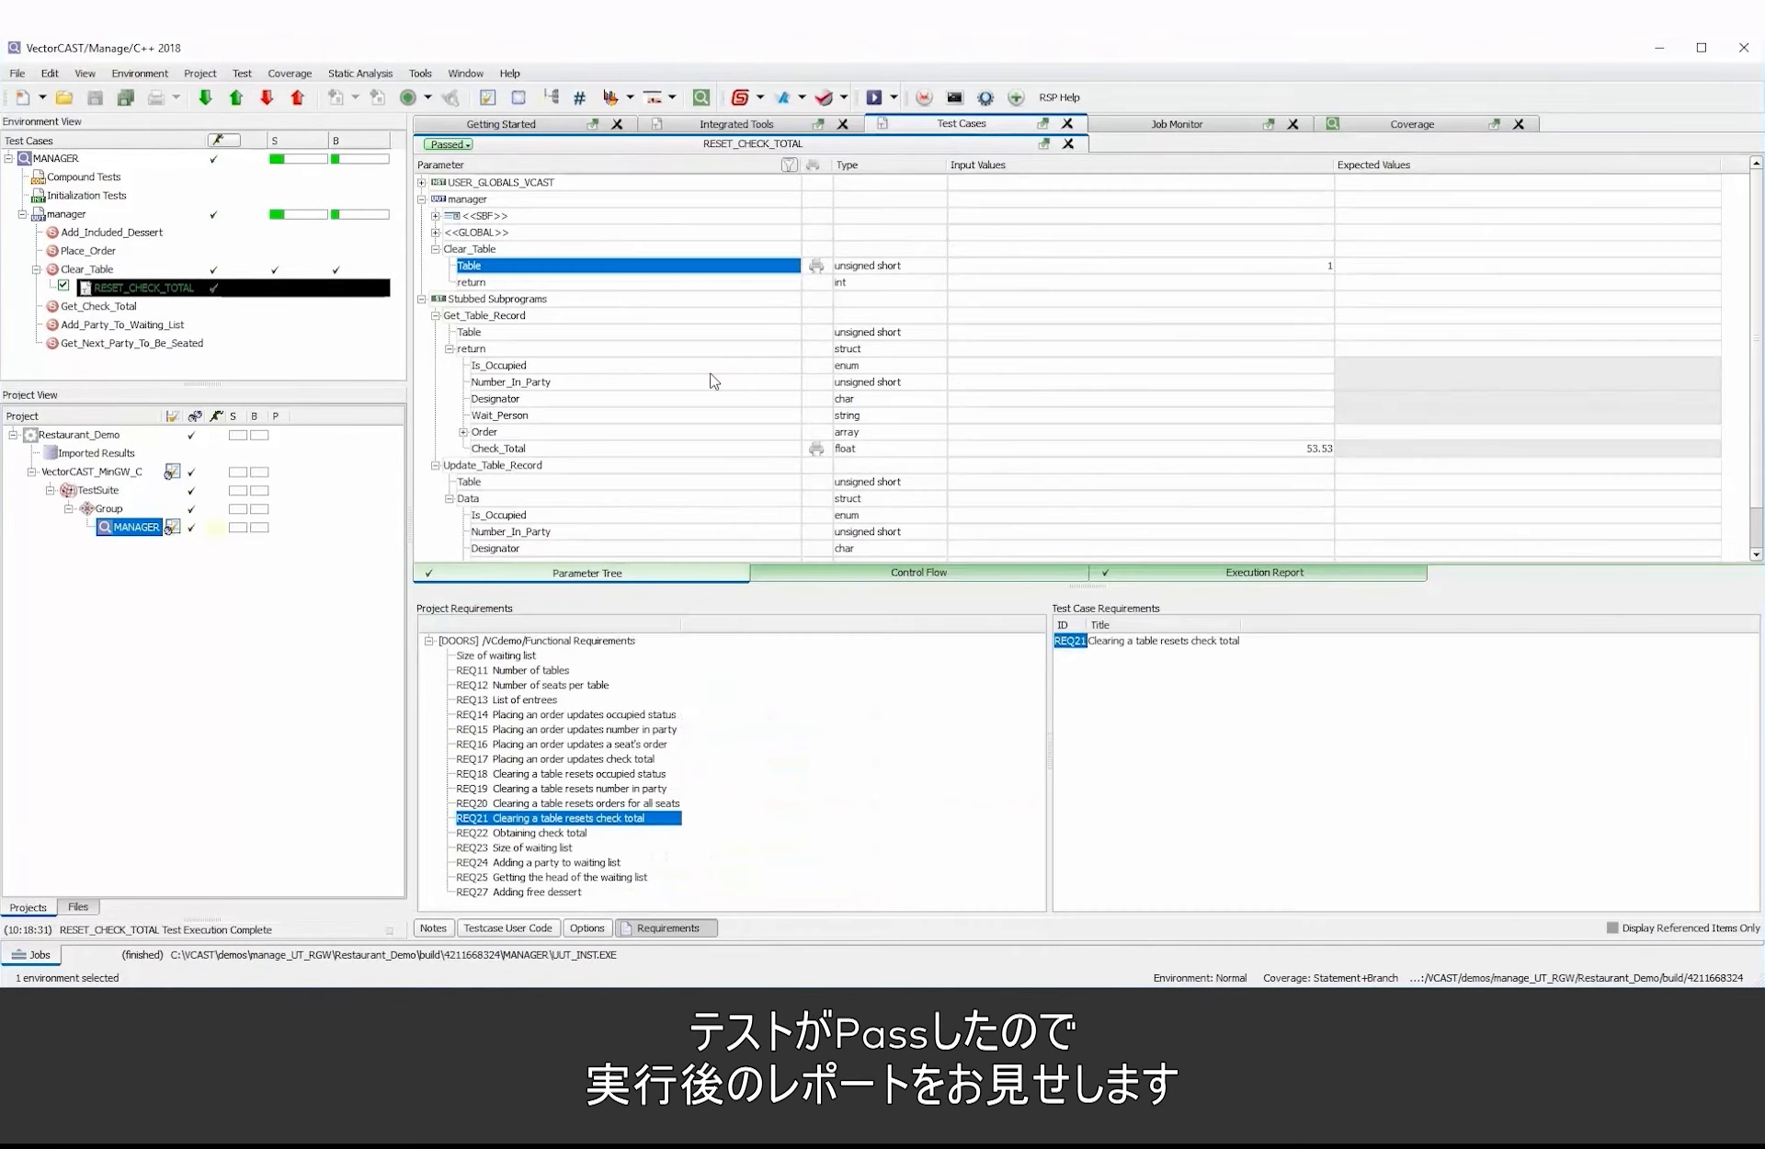
{"action": "left_click", "coordinate": [1273, 574]}
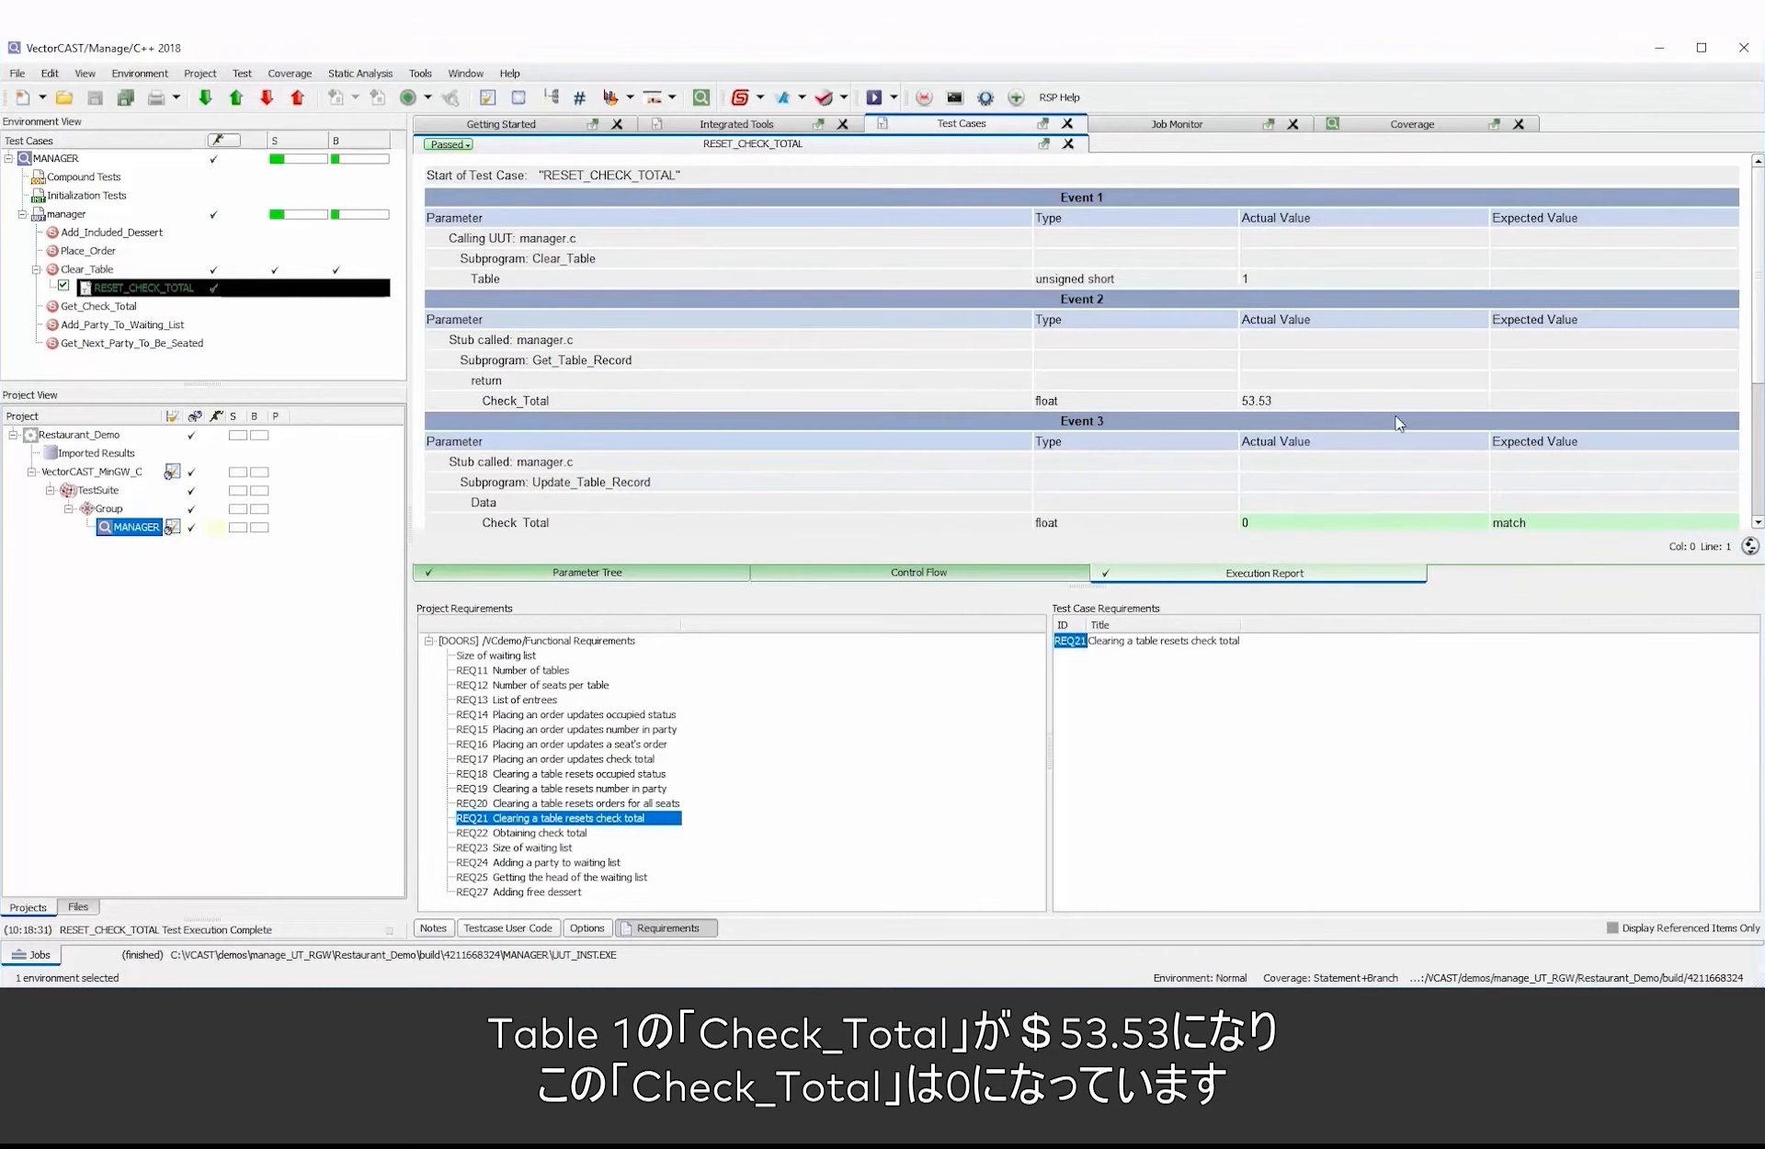
{"action": "left_click", "coordinate": [1259, 276]}
{"action": "double_click", "coordinate": [1287, 405]}
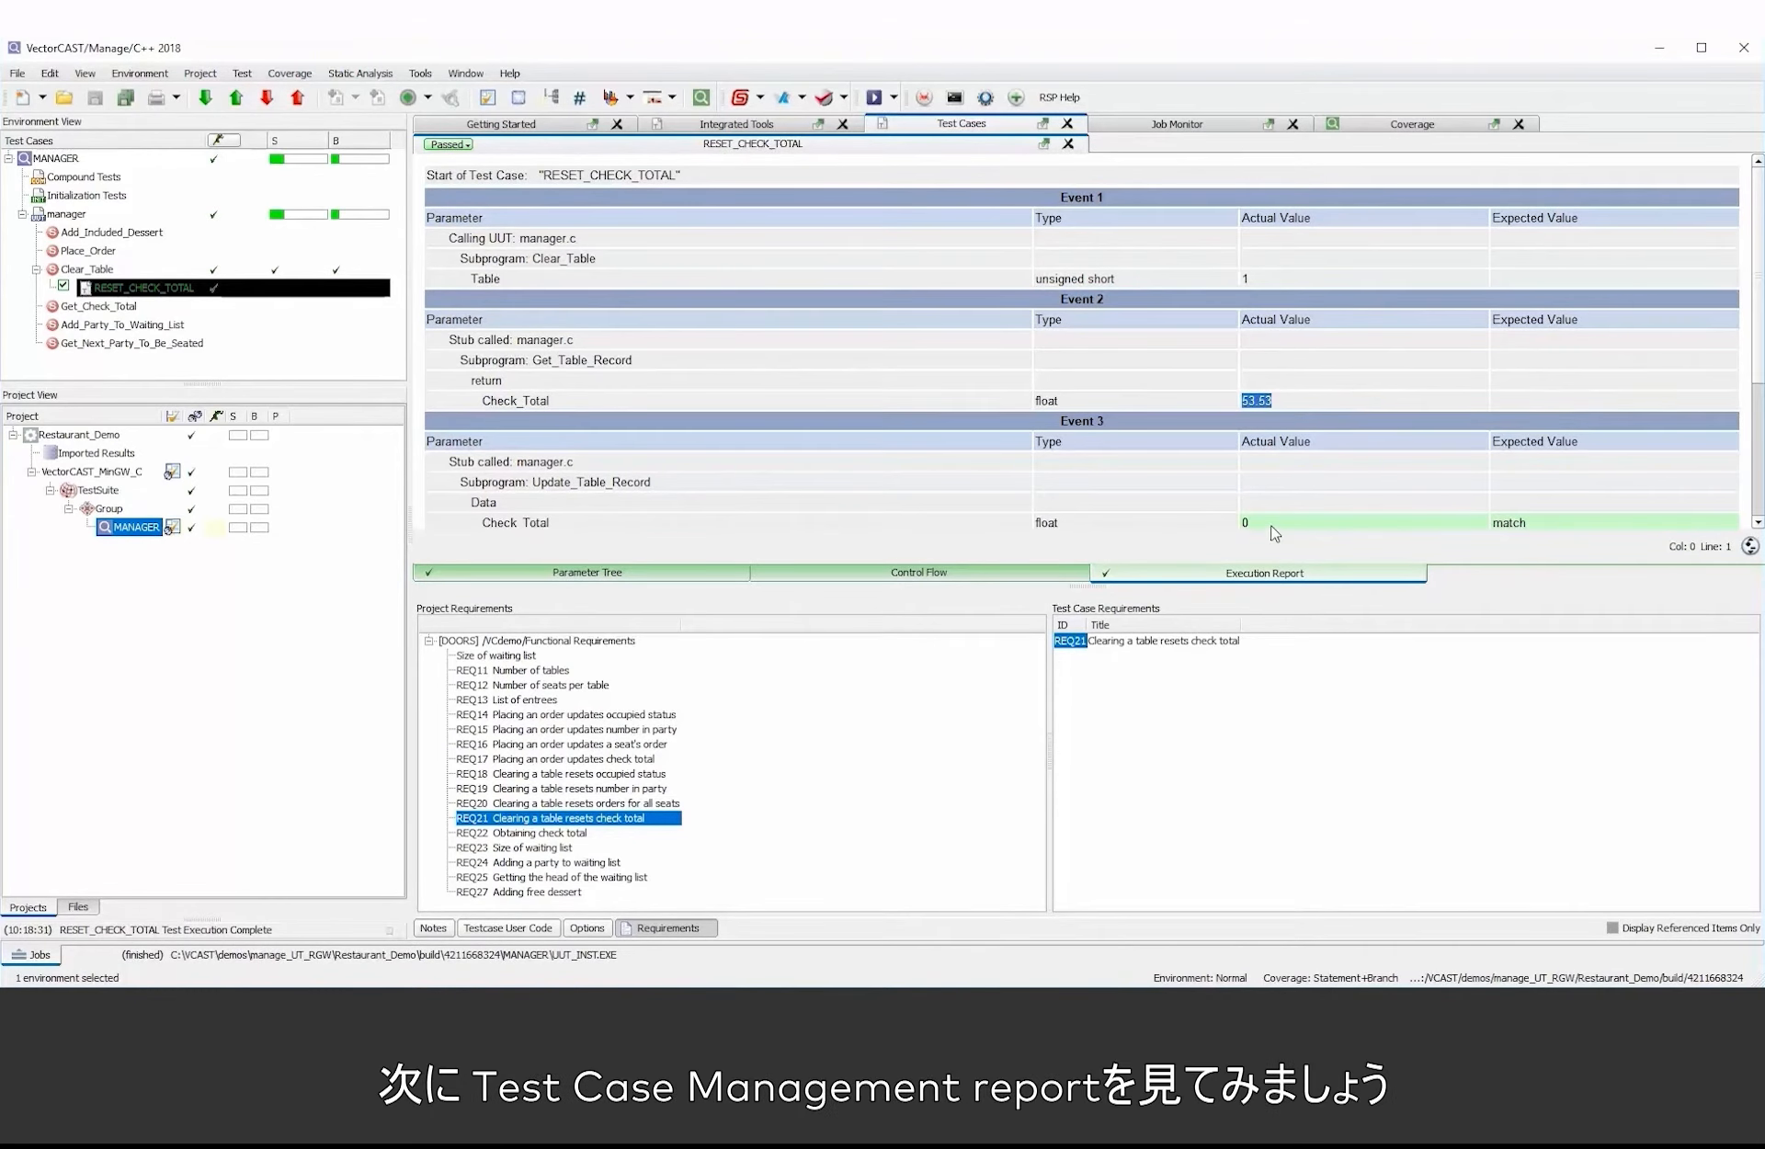
{"action": "left_click_drag", "start_coordinate": [1282, 524], "coordinate": [1235, 525]}
{"action": "left_click", "coordinate": [1298, 486]}
Generate the Testcase Management Report and review the execution time, pass status and linked requirement of RESET_CHECK_TOTAL
{"action": "left_click", "coordinate": [237, 75]}
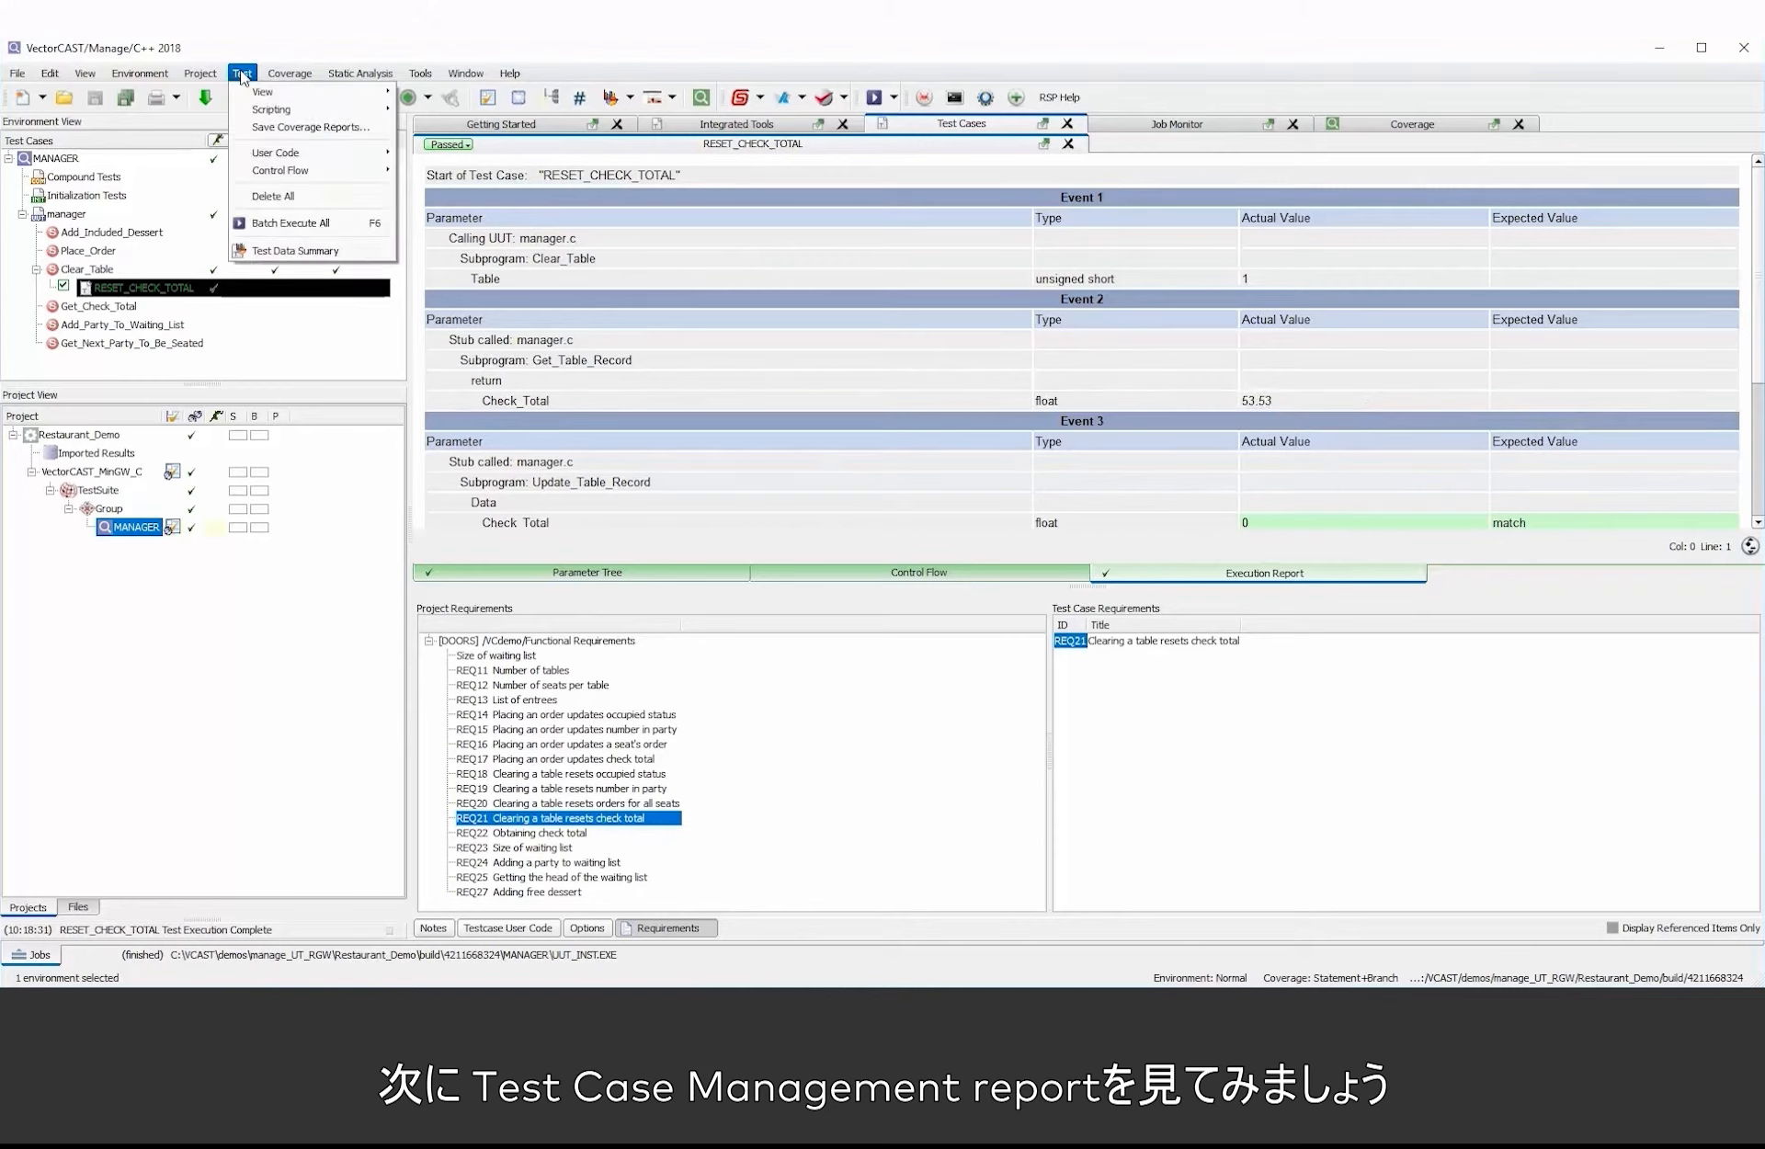
{"action": "mouse_move", "coordinate": [276, 92]}
{"action": "left_click", "coordinate": [497, 184]}
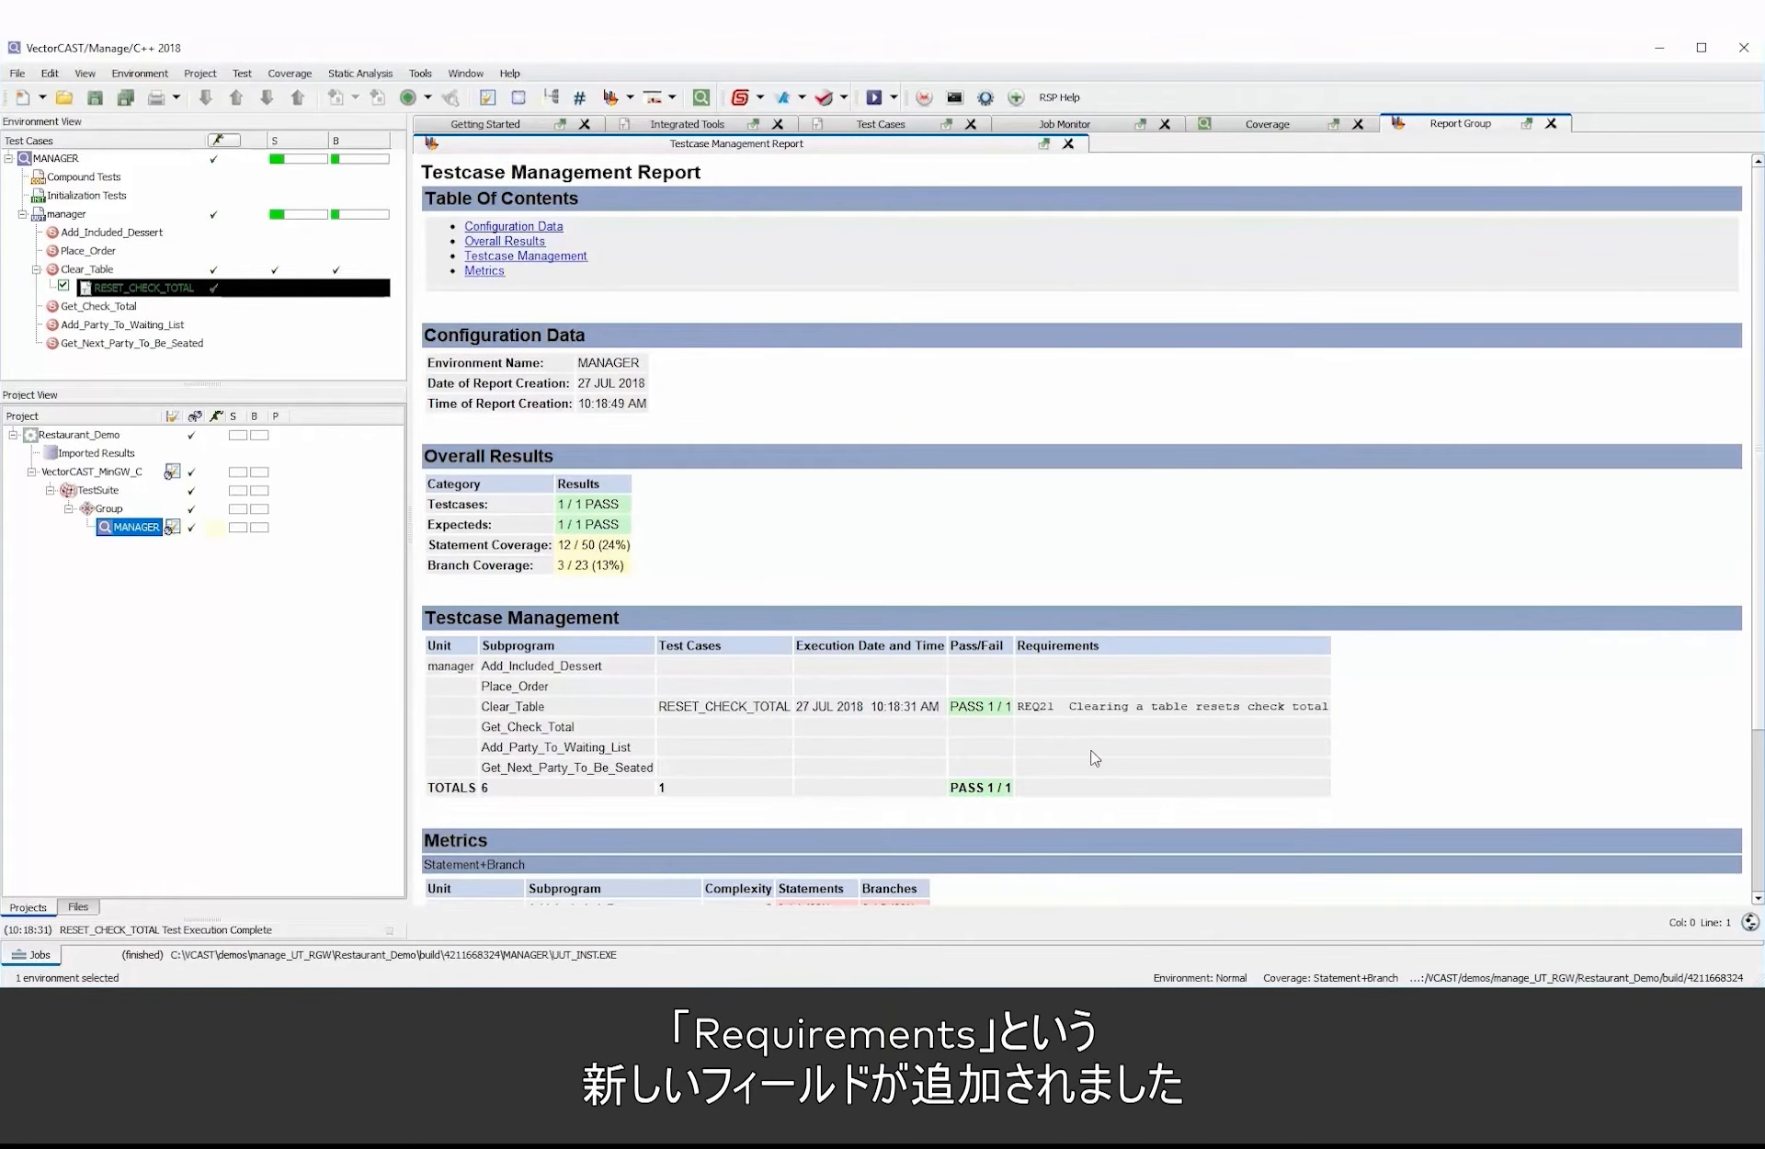
{"action": "double_click", "coordinate": [705, 705]}
{"action": "double_click", "coordinate": [823, 706]}
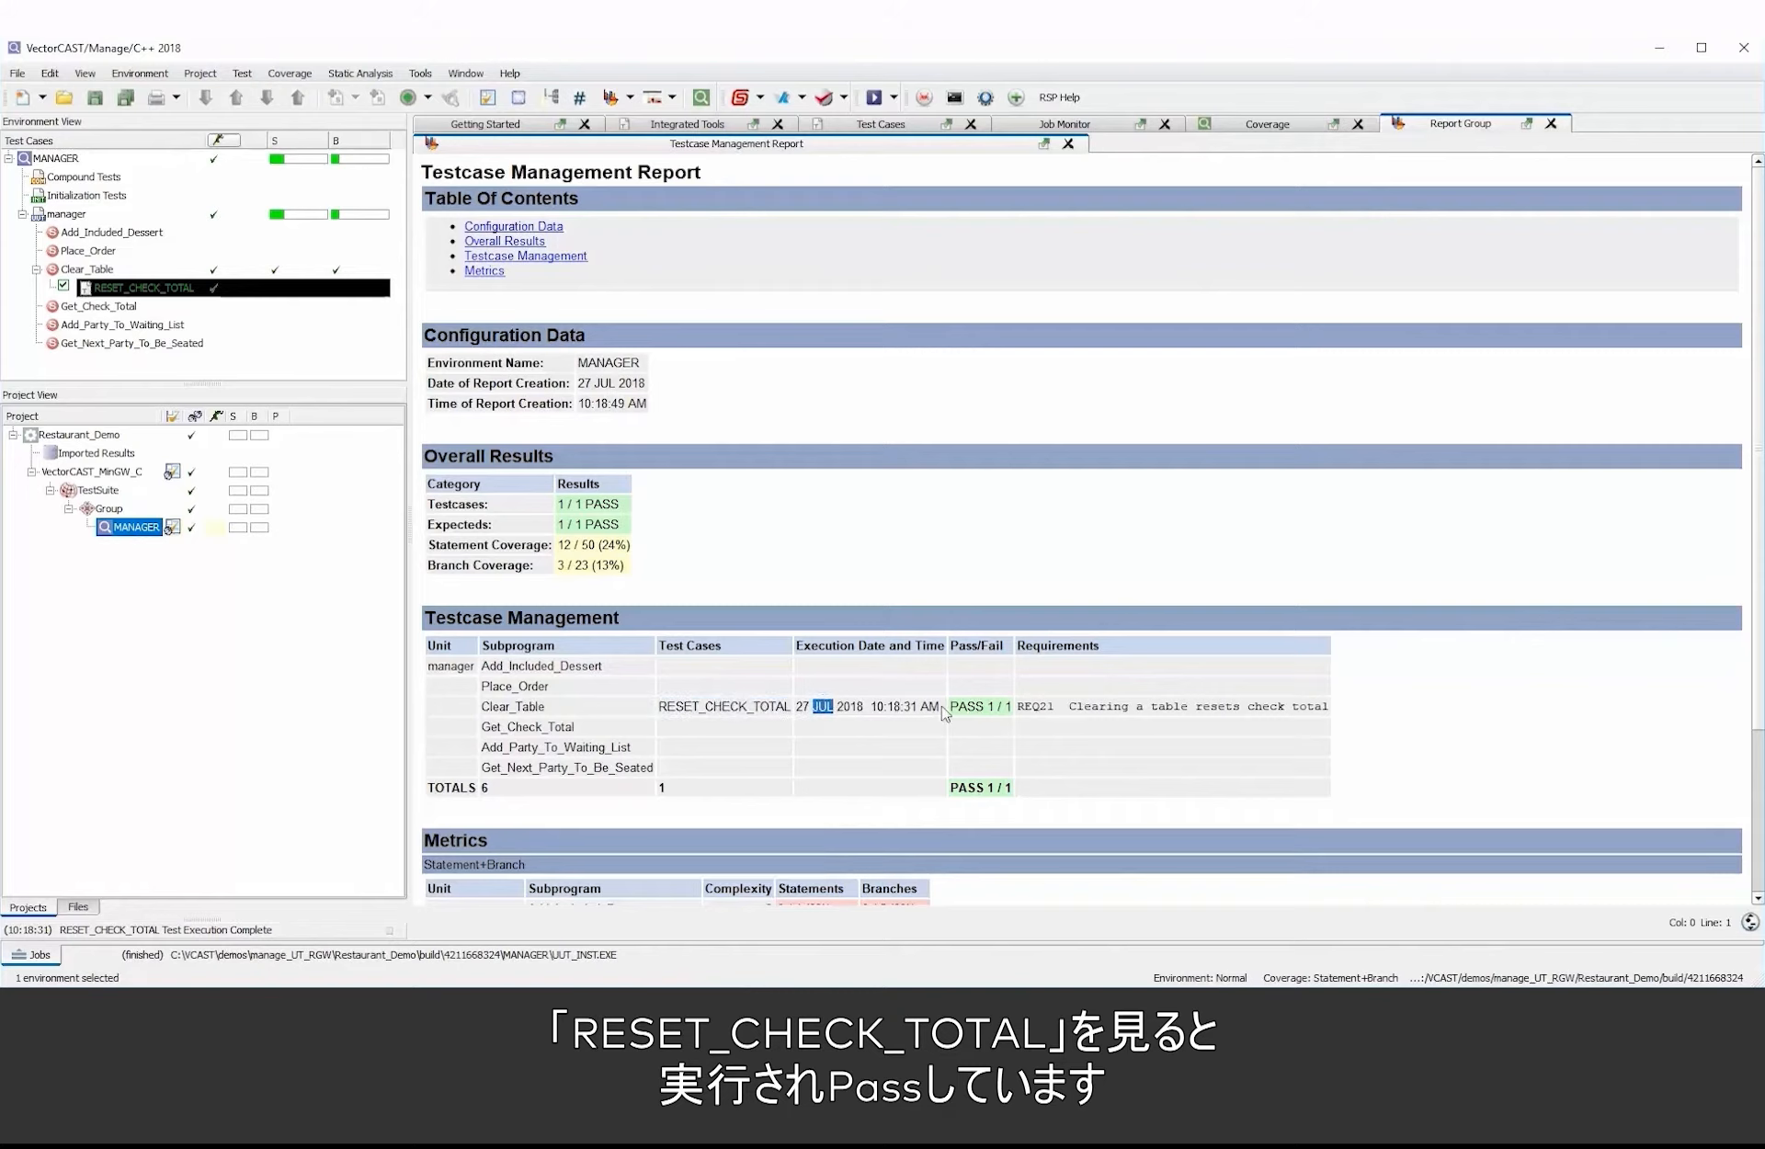
{"action": "double_click", "coordinate": [966, 706]}
{"action": "left_click_drag", "start_coordinate": [1020, 704], "coordinate": [1329, 706]}
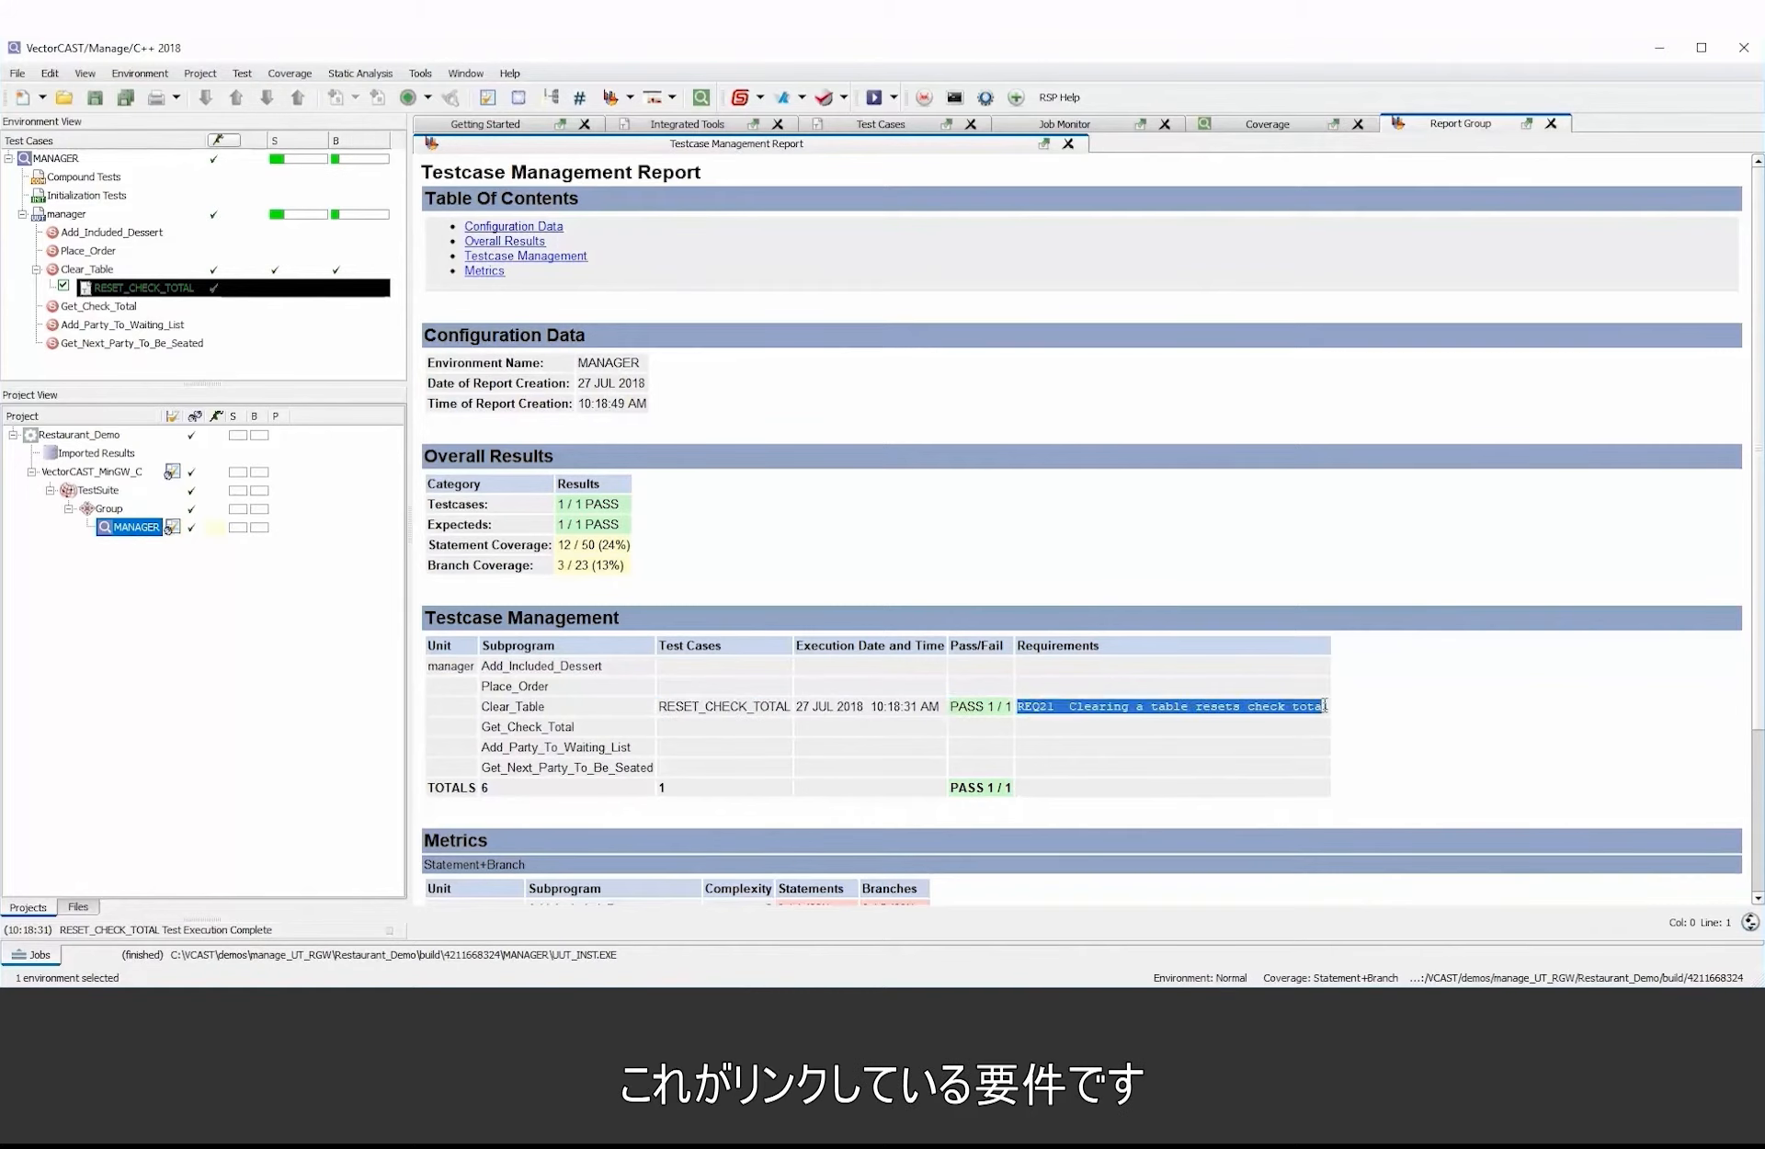
{"action": "left_click", "coordinate": [1022, 605]}
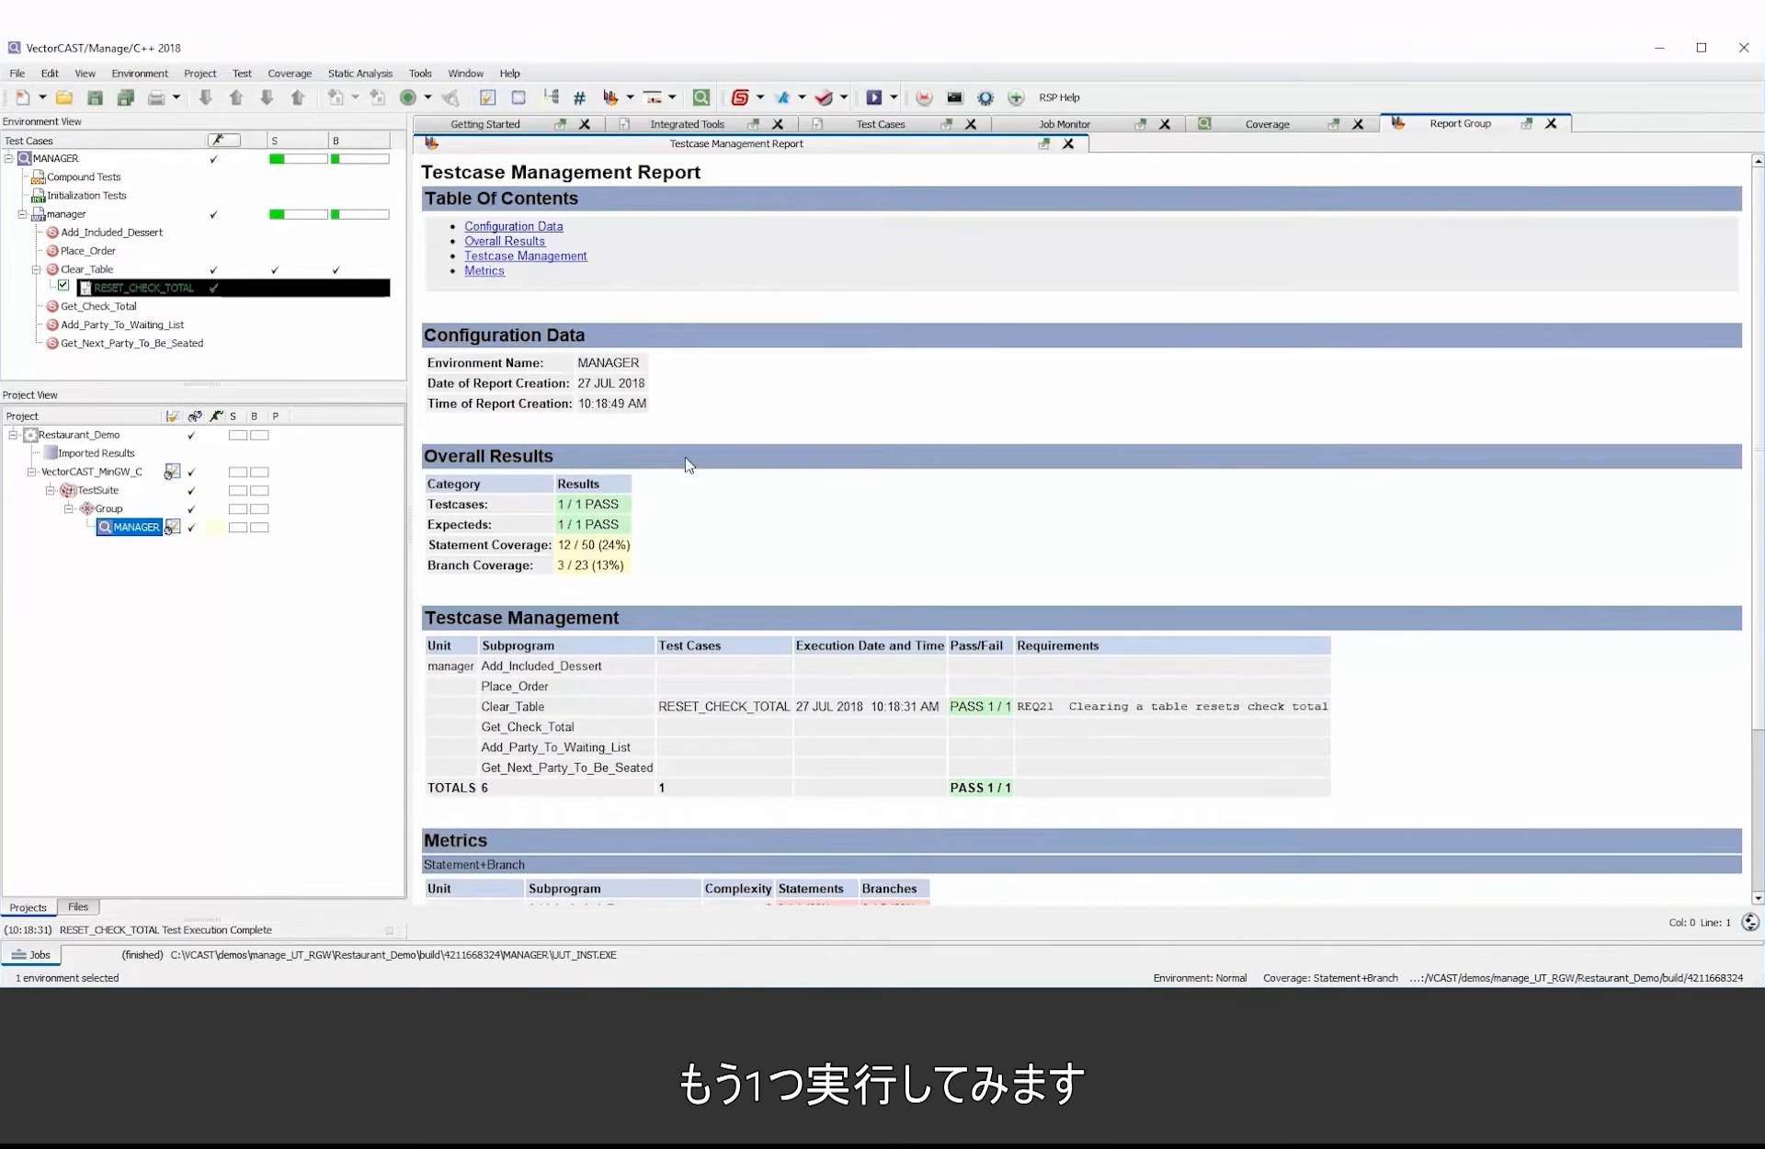
Select REQ17 Placing an order updates check total among the imported requirements and insert a test case for the Place_Order subprogram
{"action": "left_click", "coordinate": [680, 125]}
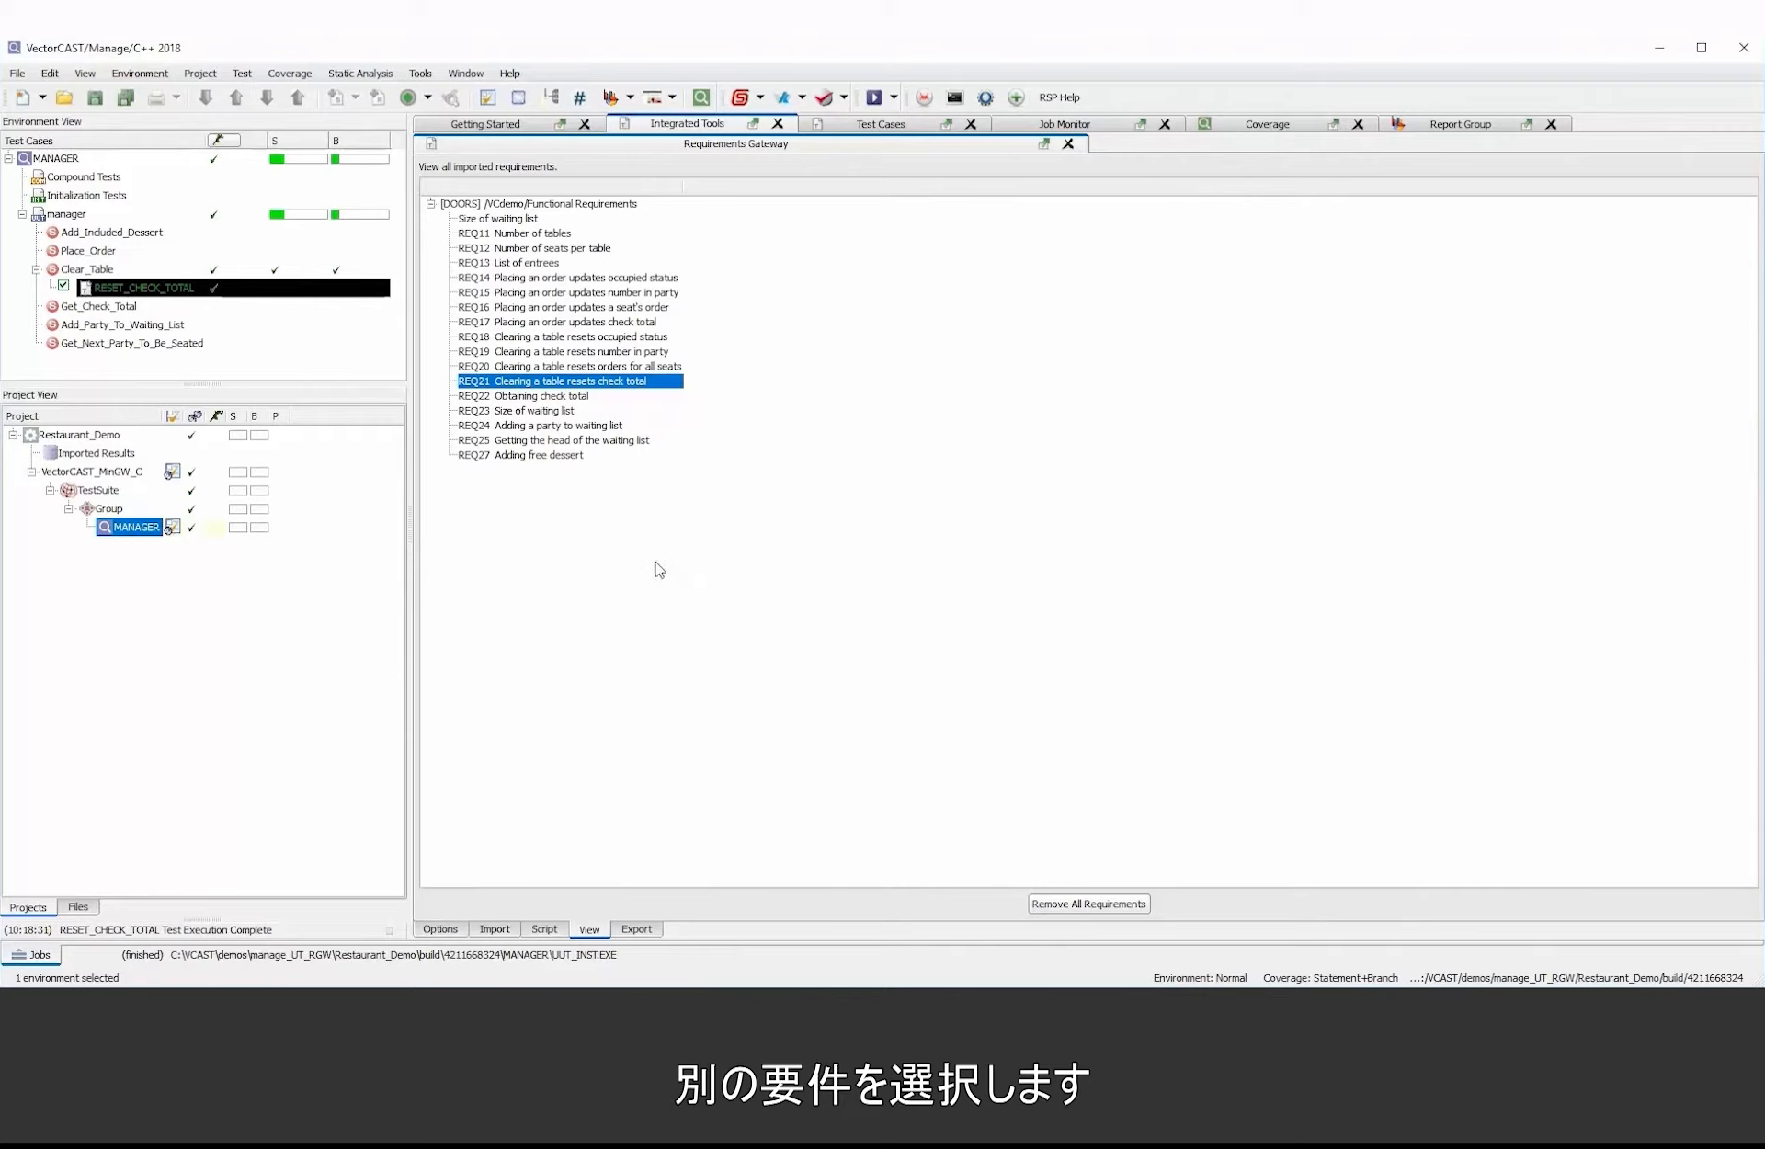
{"action": "left_click", "coordinate": [564, 323]}
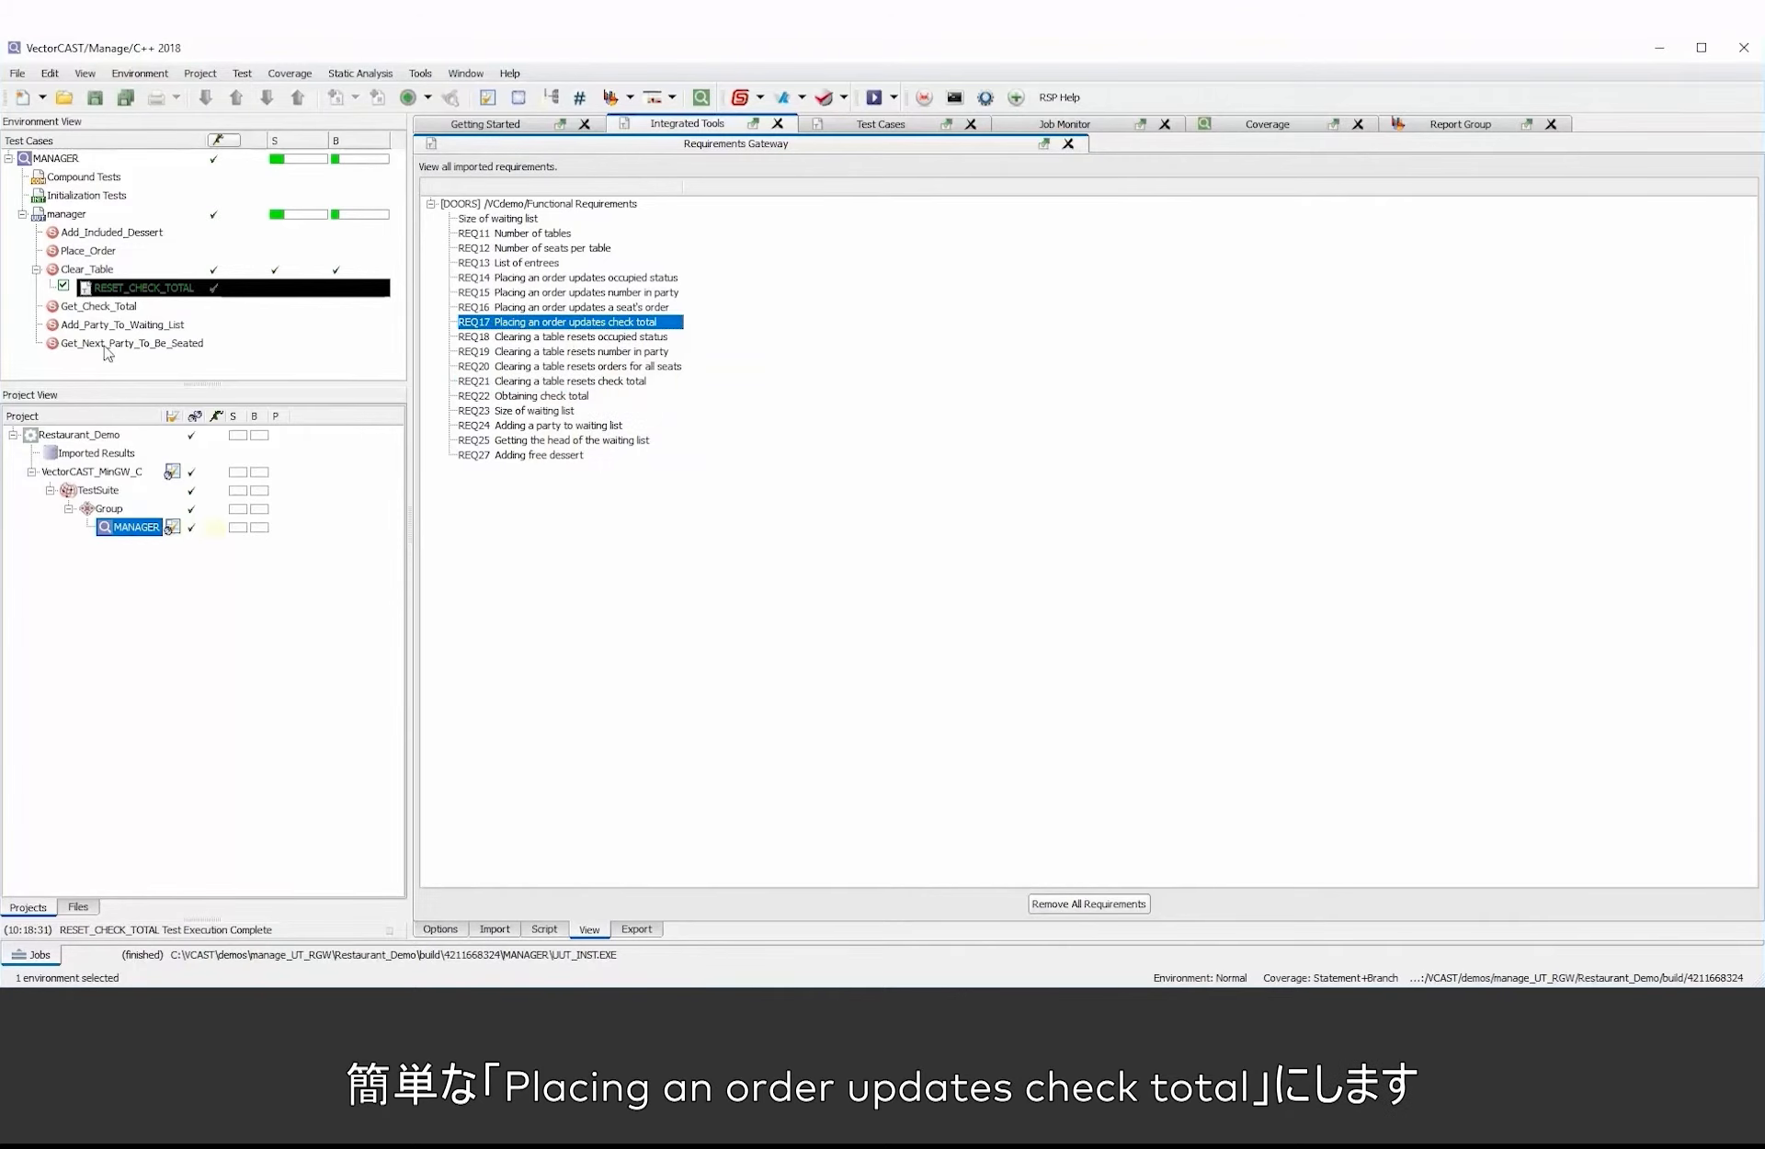
{"action": "left_click", "coordinate": [91, 252]}
{"action": "right_click", "coordinate": [90, 252]}
{"action": "left_click", "coordinate": [138, 264]}
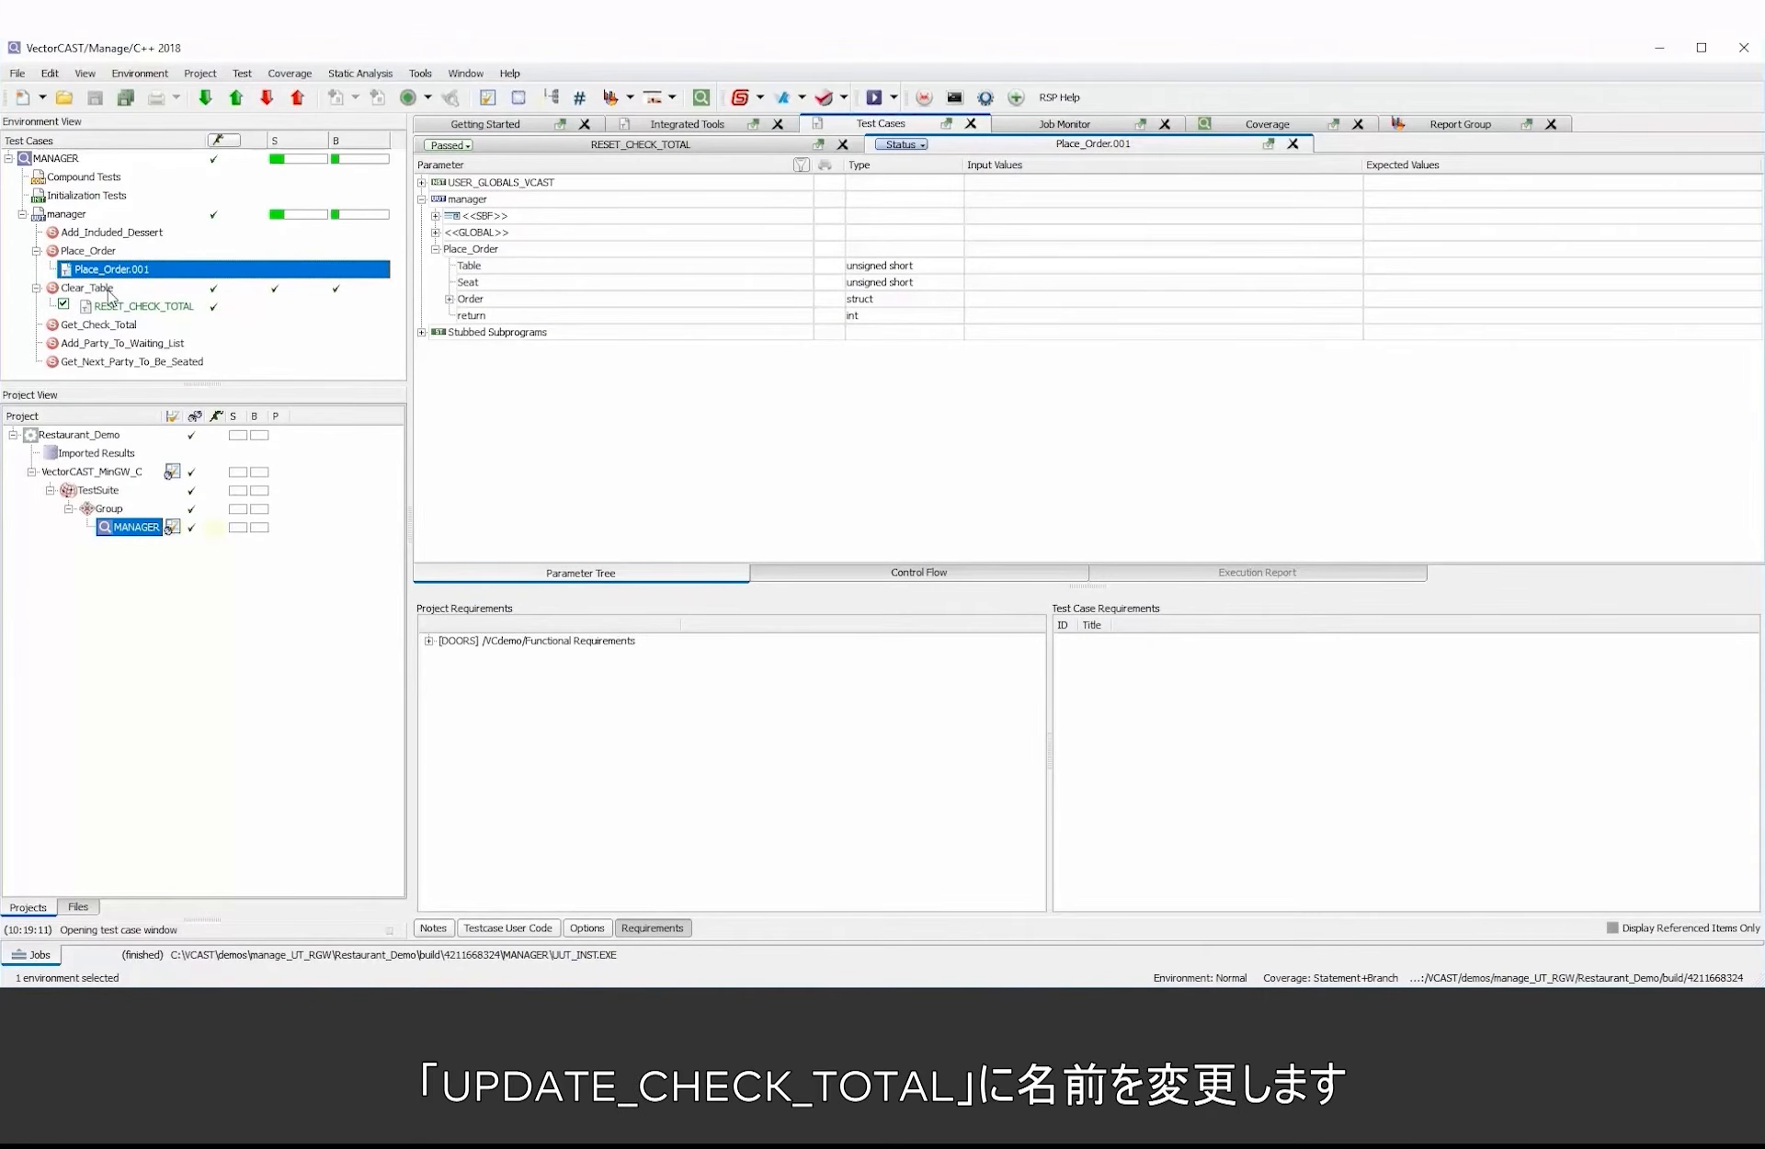
Rename the new Place_Order test case UPDATE_CHECK_TOTAL
{"action": "right_click", "coordinate": [112, 272]}
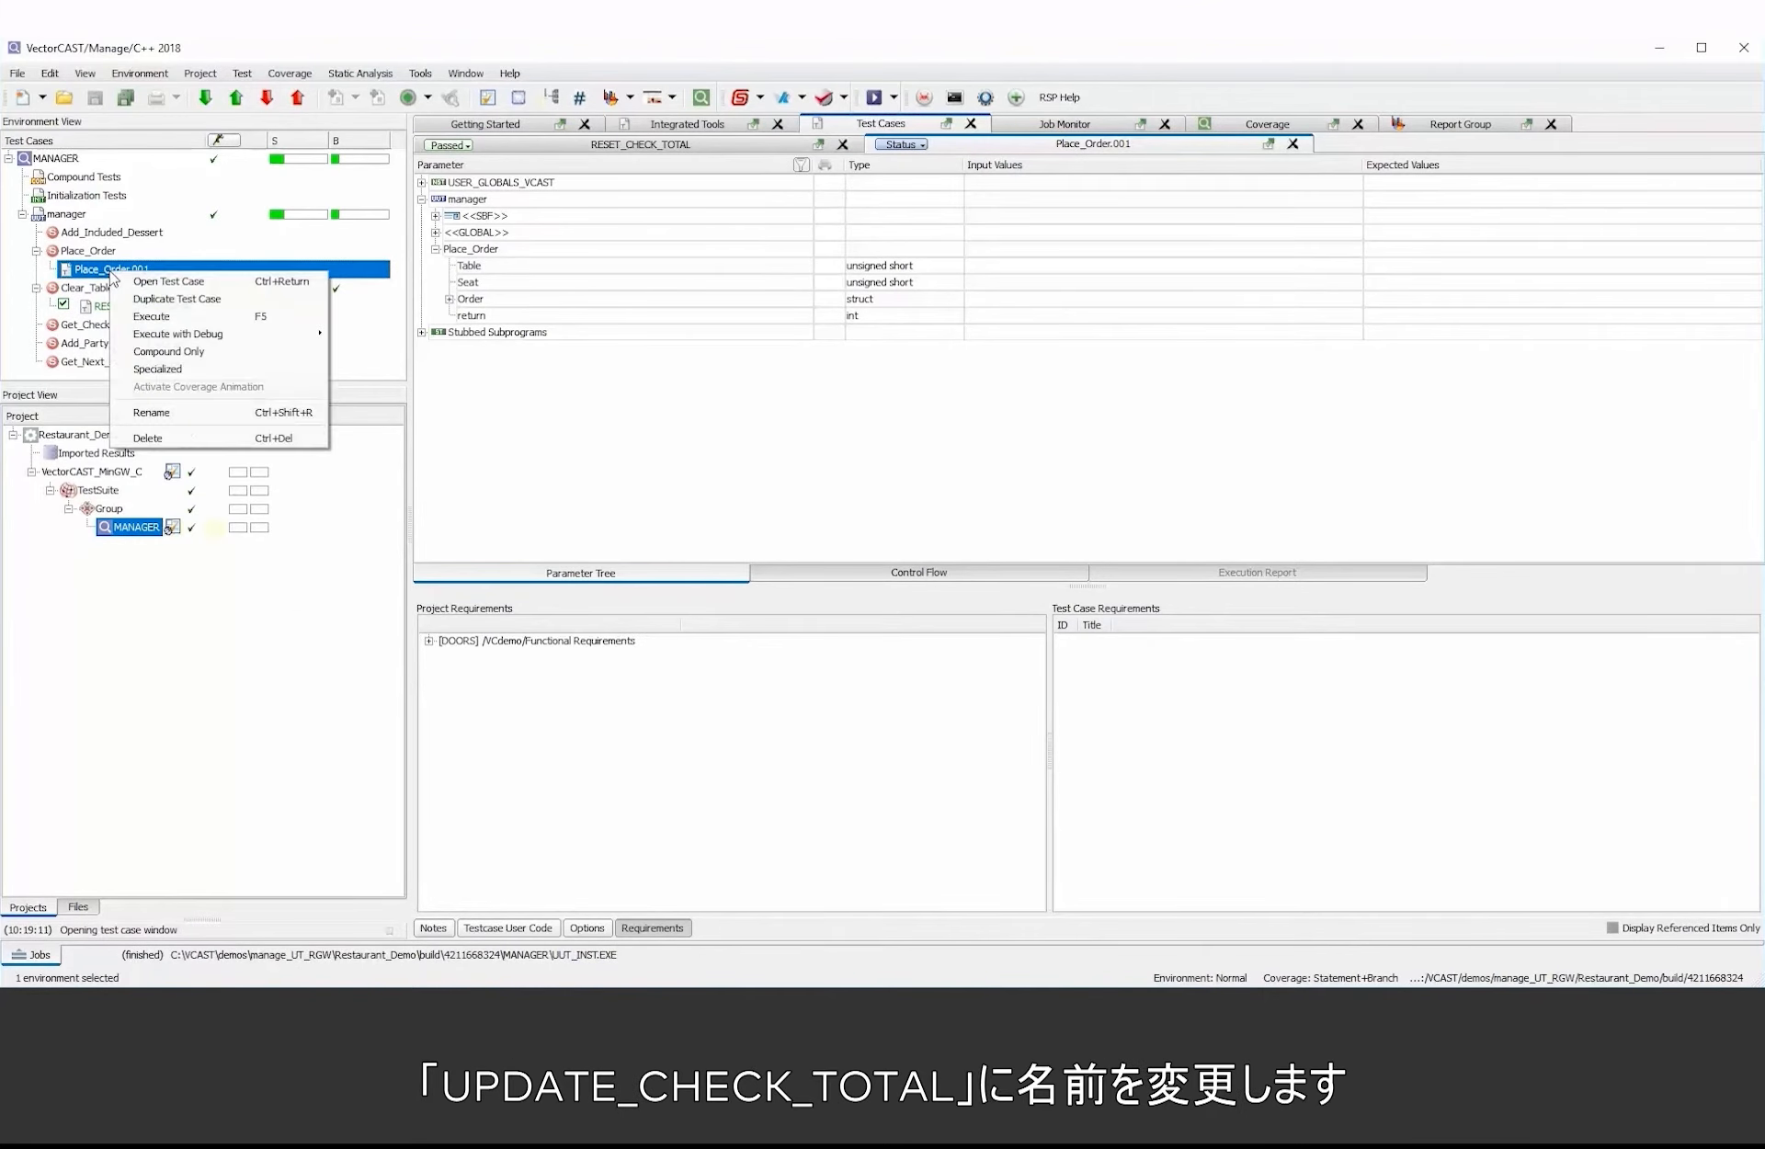
{"action": "left_click", "coordinate": [176, 415]}
{"action": "type", "text": "UPDATE_CHECK_TOTAL"}
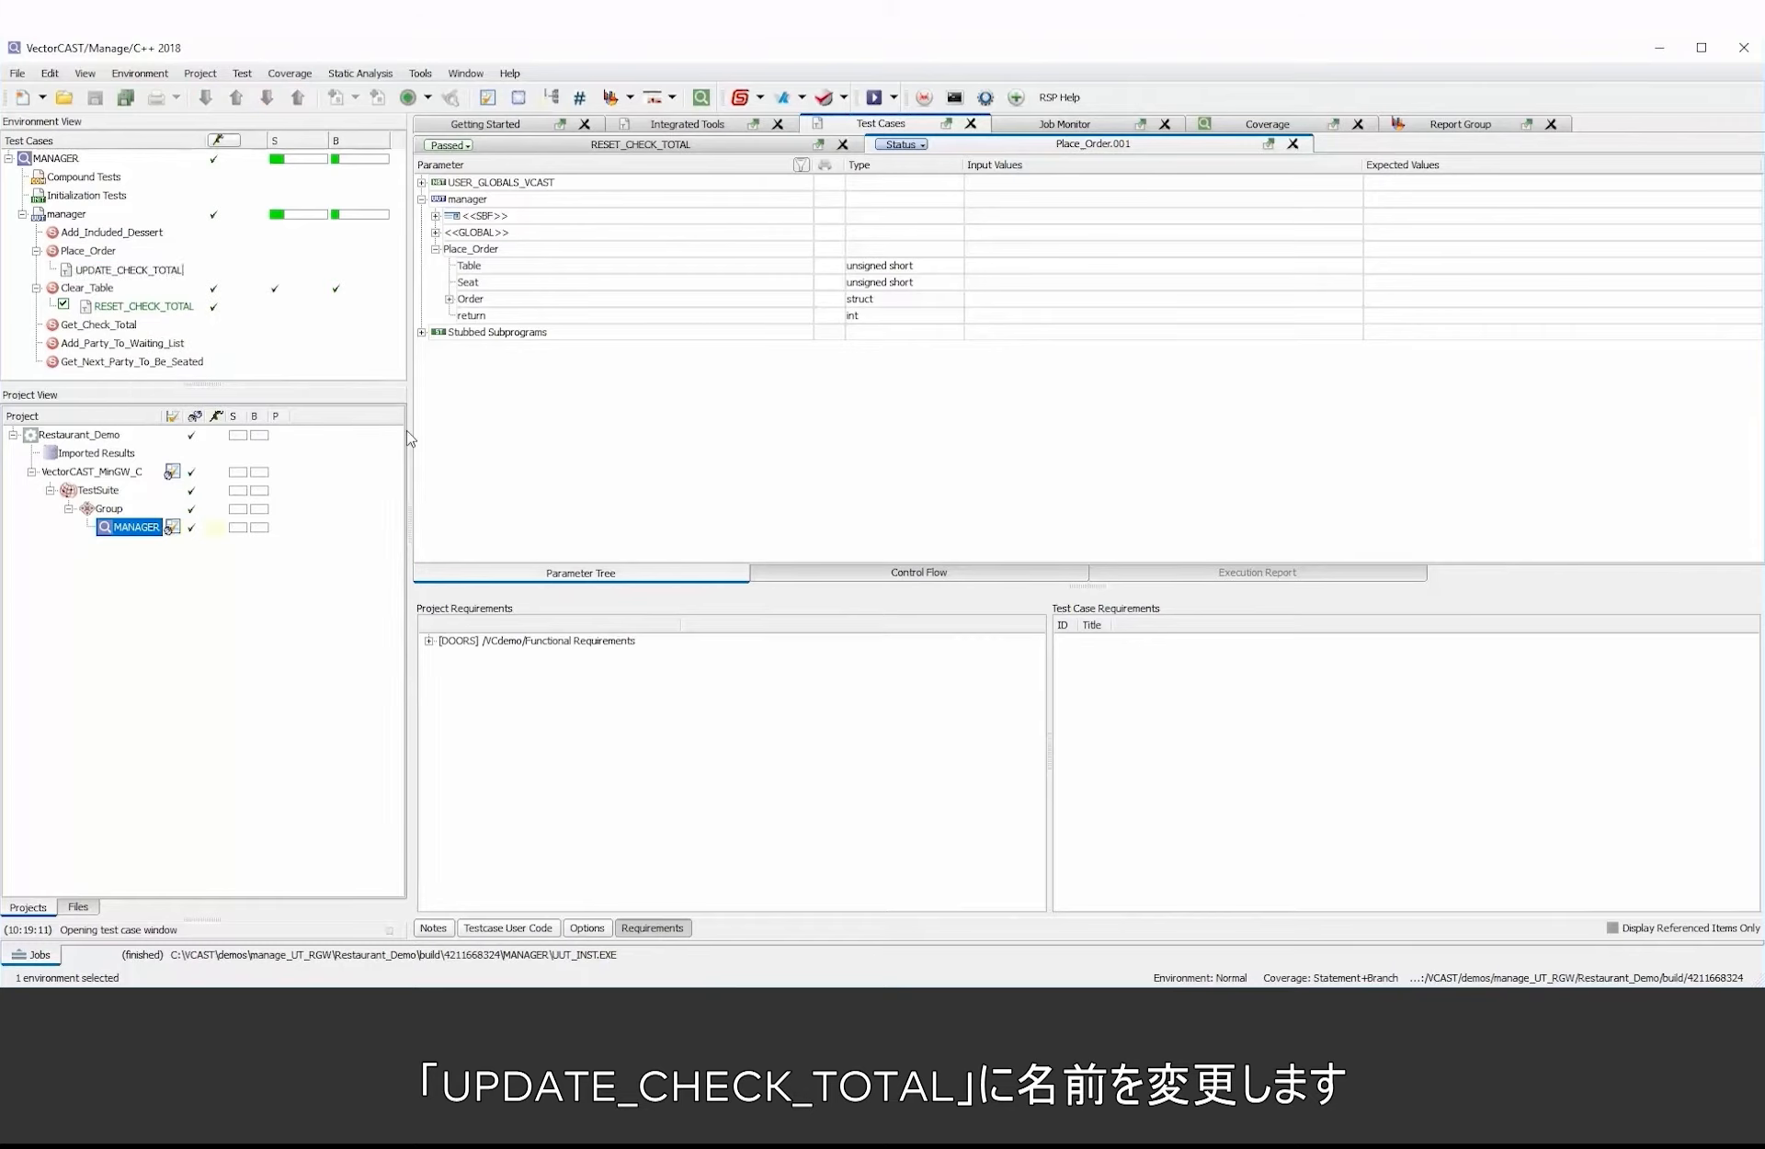
{"action": "key", "text": "Return"}
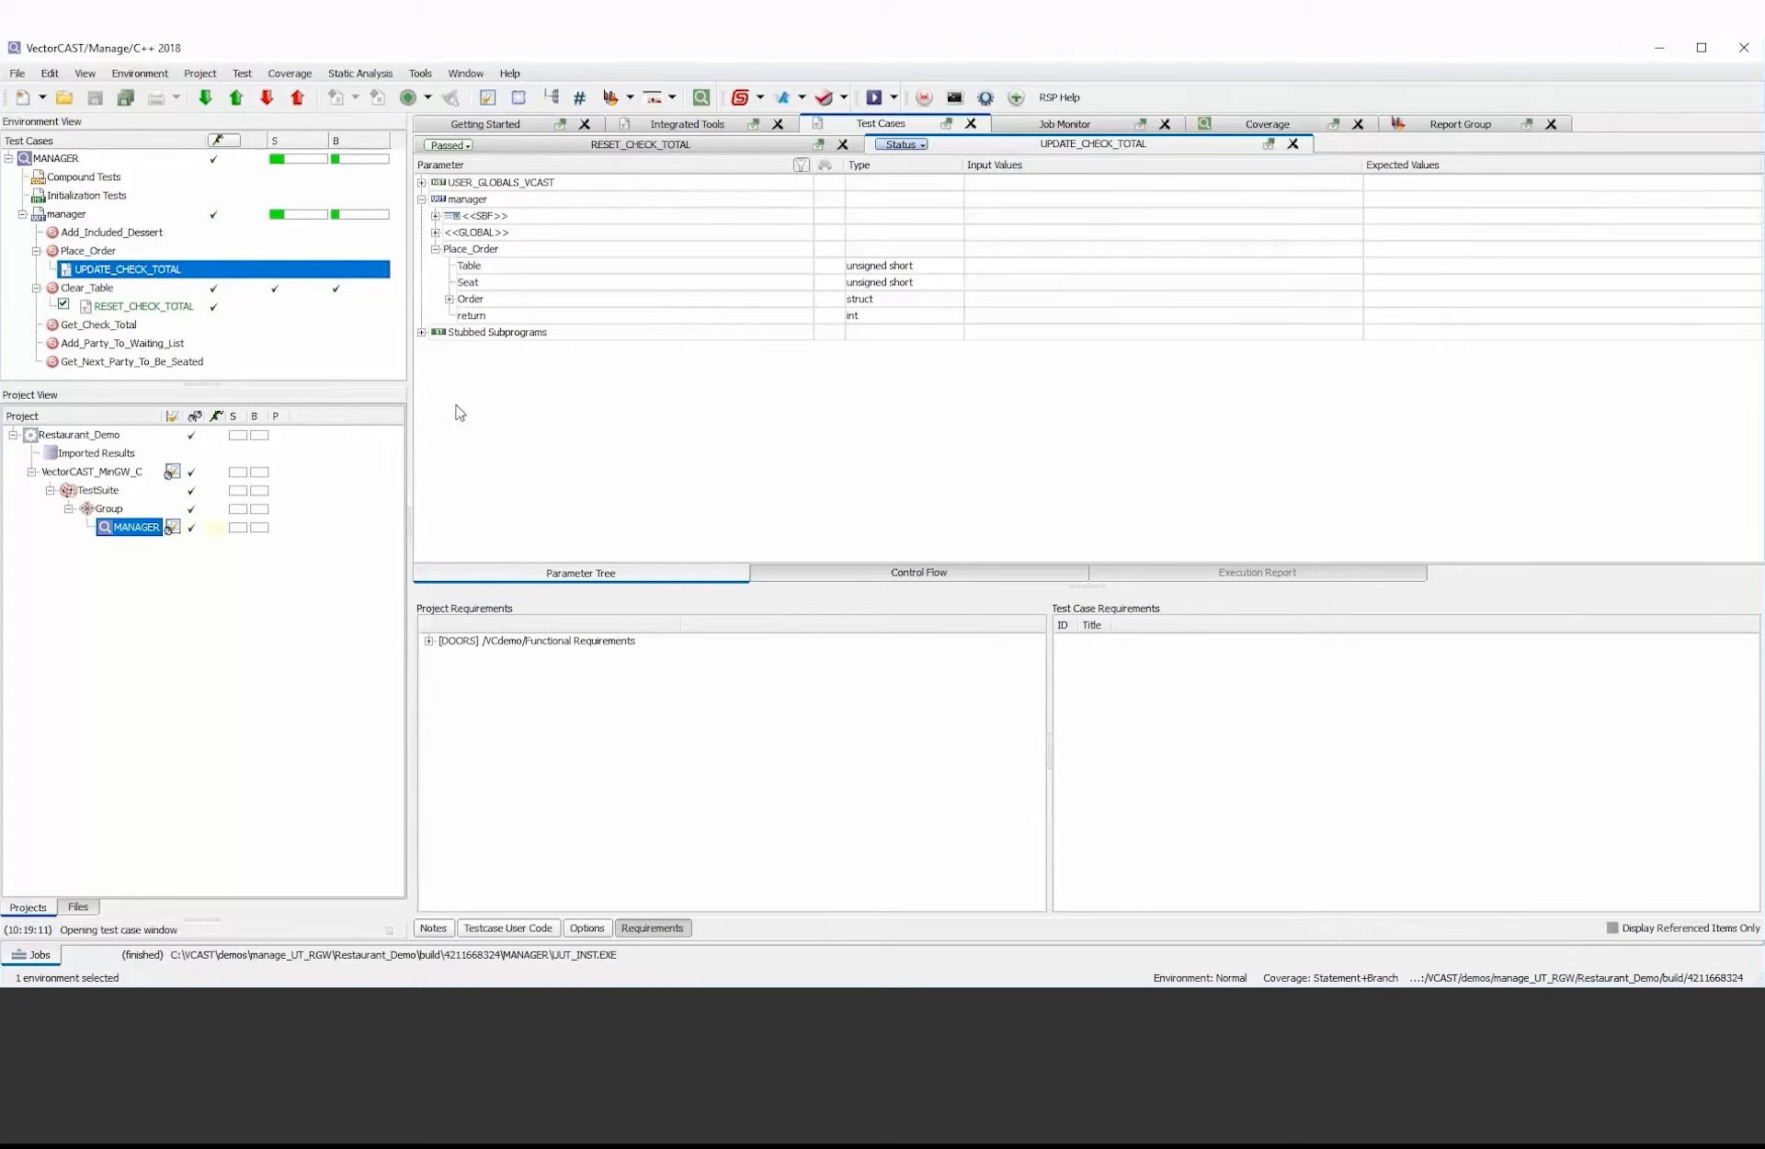
Set the Place_Order input values to 1 for Table and 2 for Seat
{"action": "left_click", "coordinate": [1007, 265]}
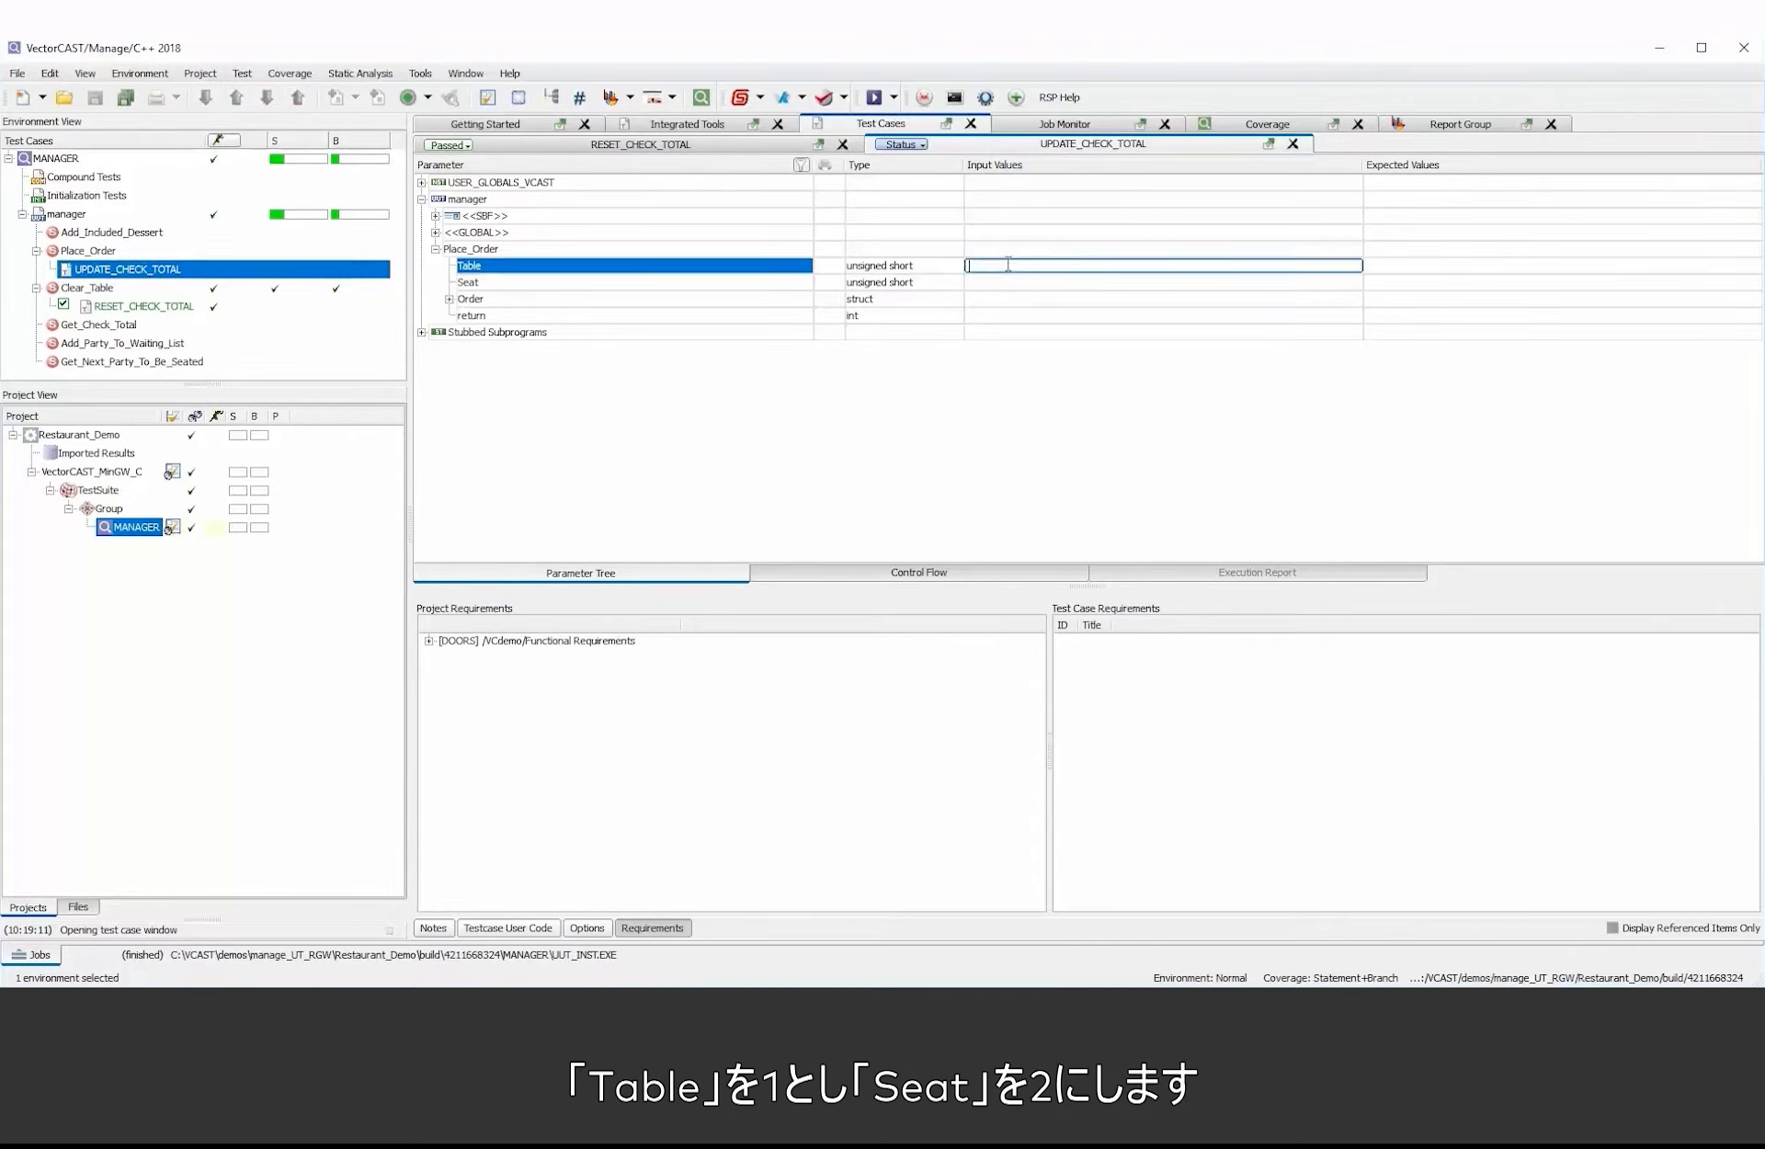
{"action": "type", "text": "1"}
{"action": "left_click", "coordinate": [1016, 285]}
{"action": "left_click", "coordinate": [1035, 304]}
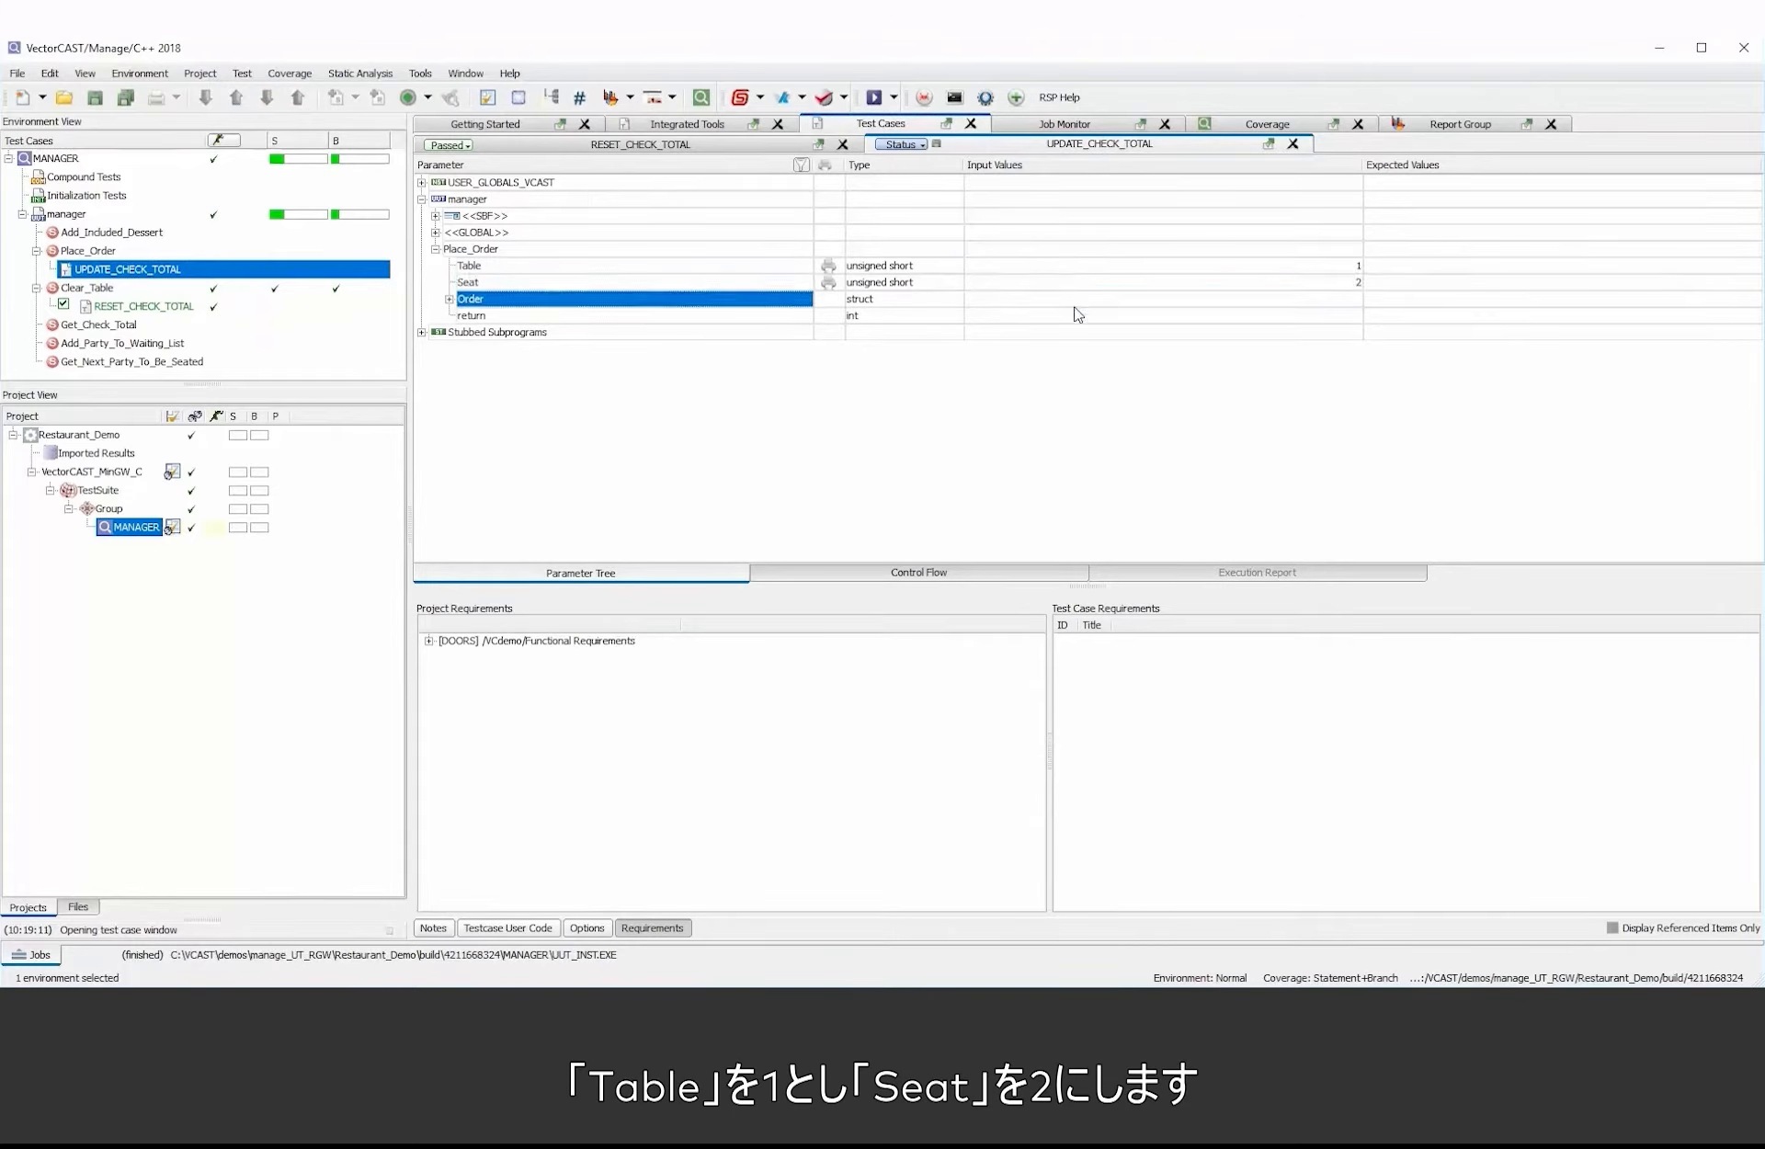
Set the Entree input value in the Order structure of Place_Order to LOBSTER
{"action": "left_click", "coordinate": [450, 300]}
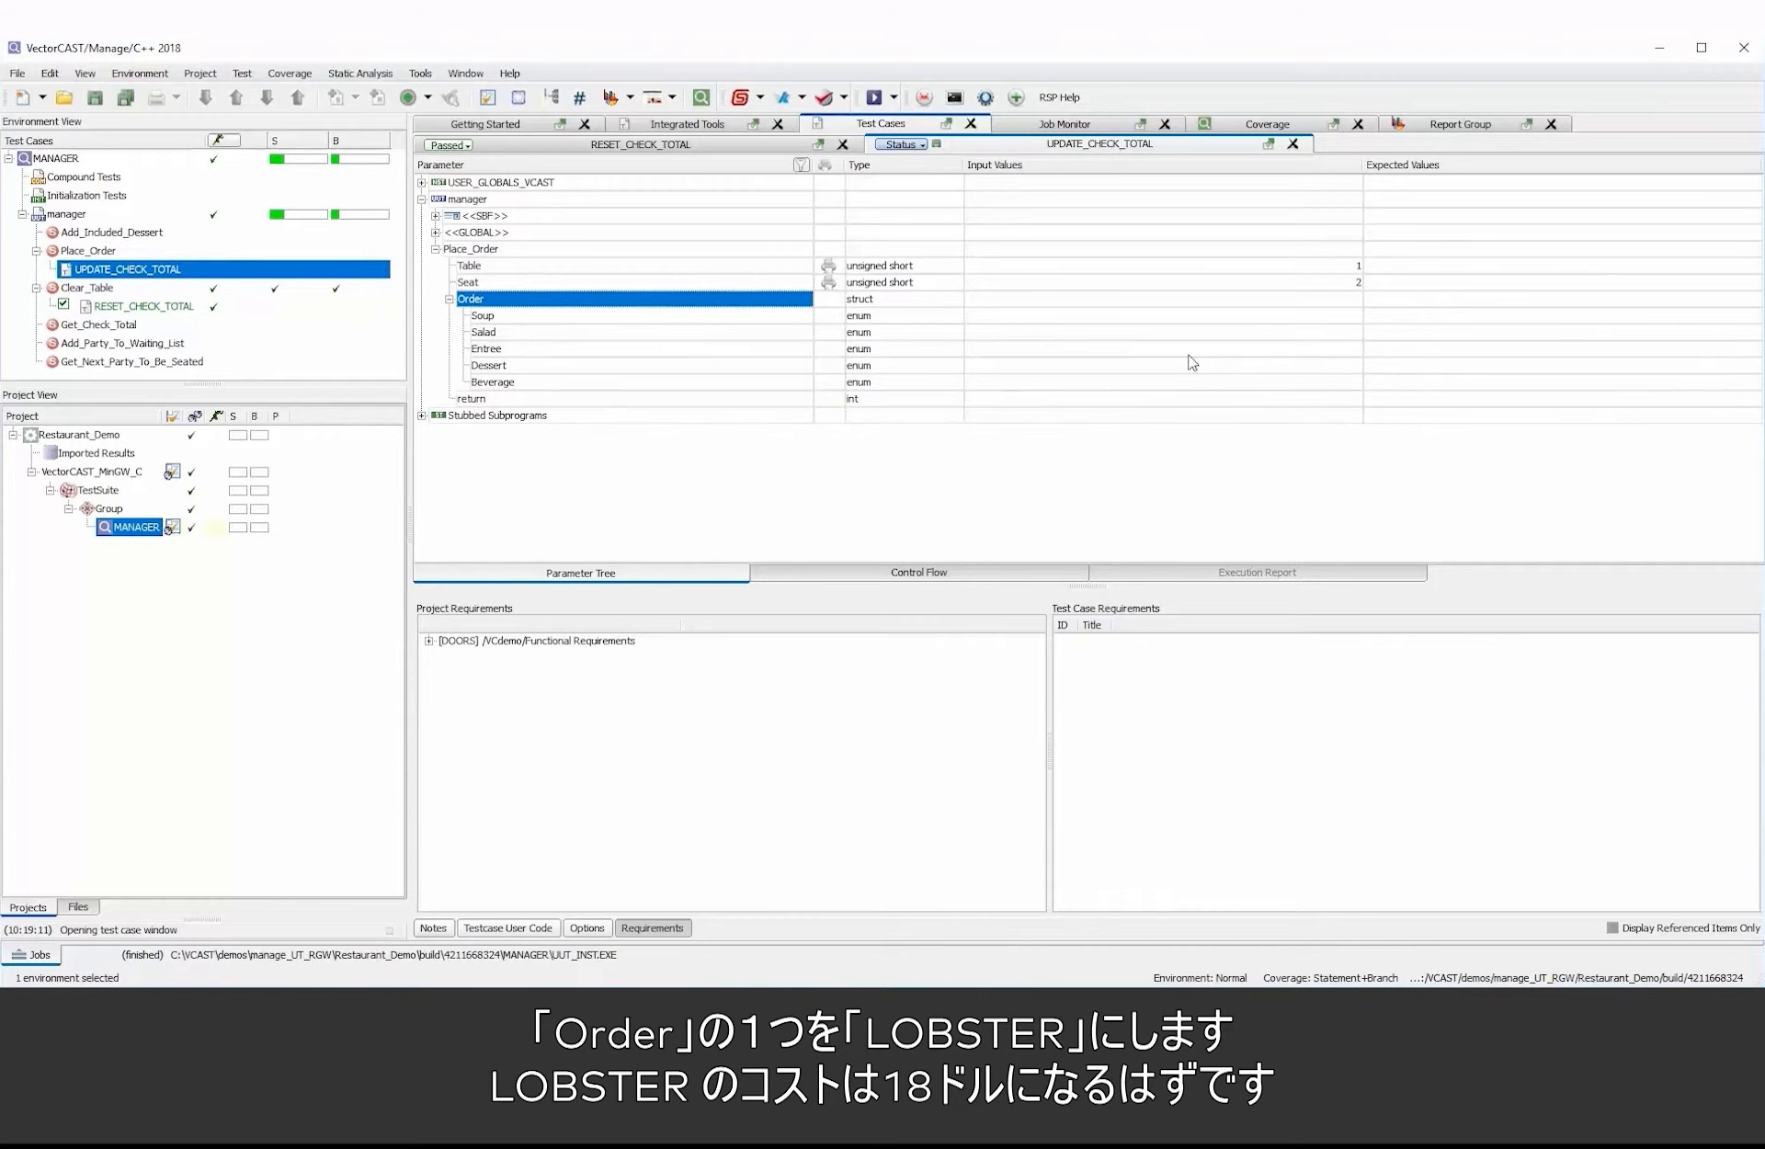
{"action": "left_click", "coordinate": [1070, 334]}
{"action": "left_click", "coordinate": [1304, 350]}
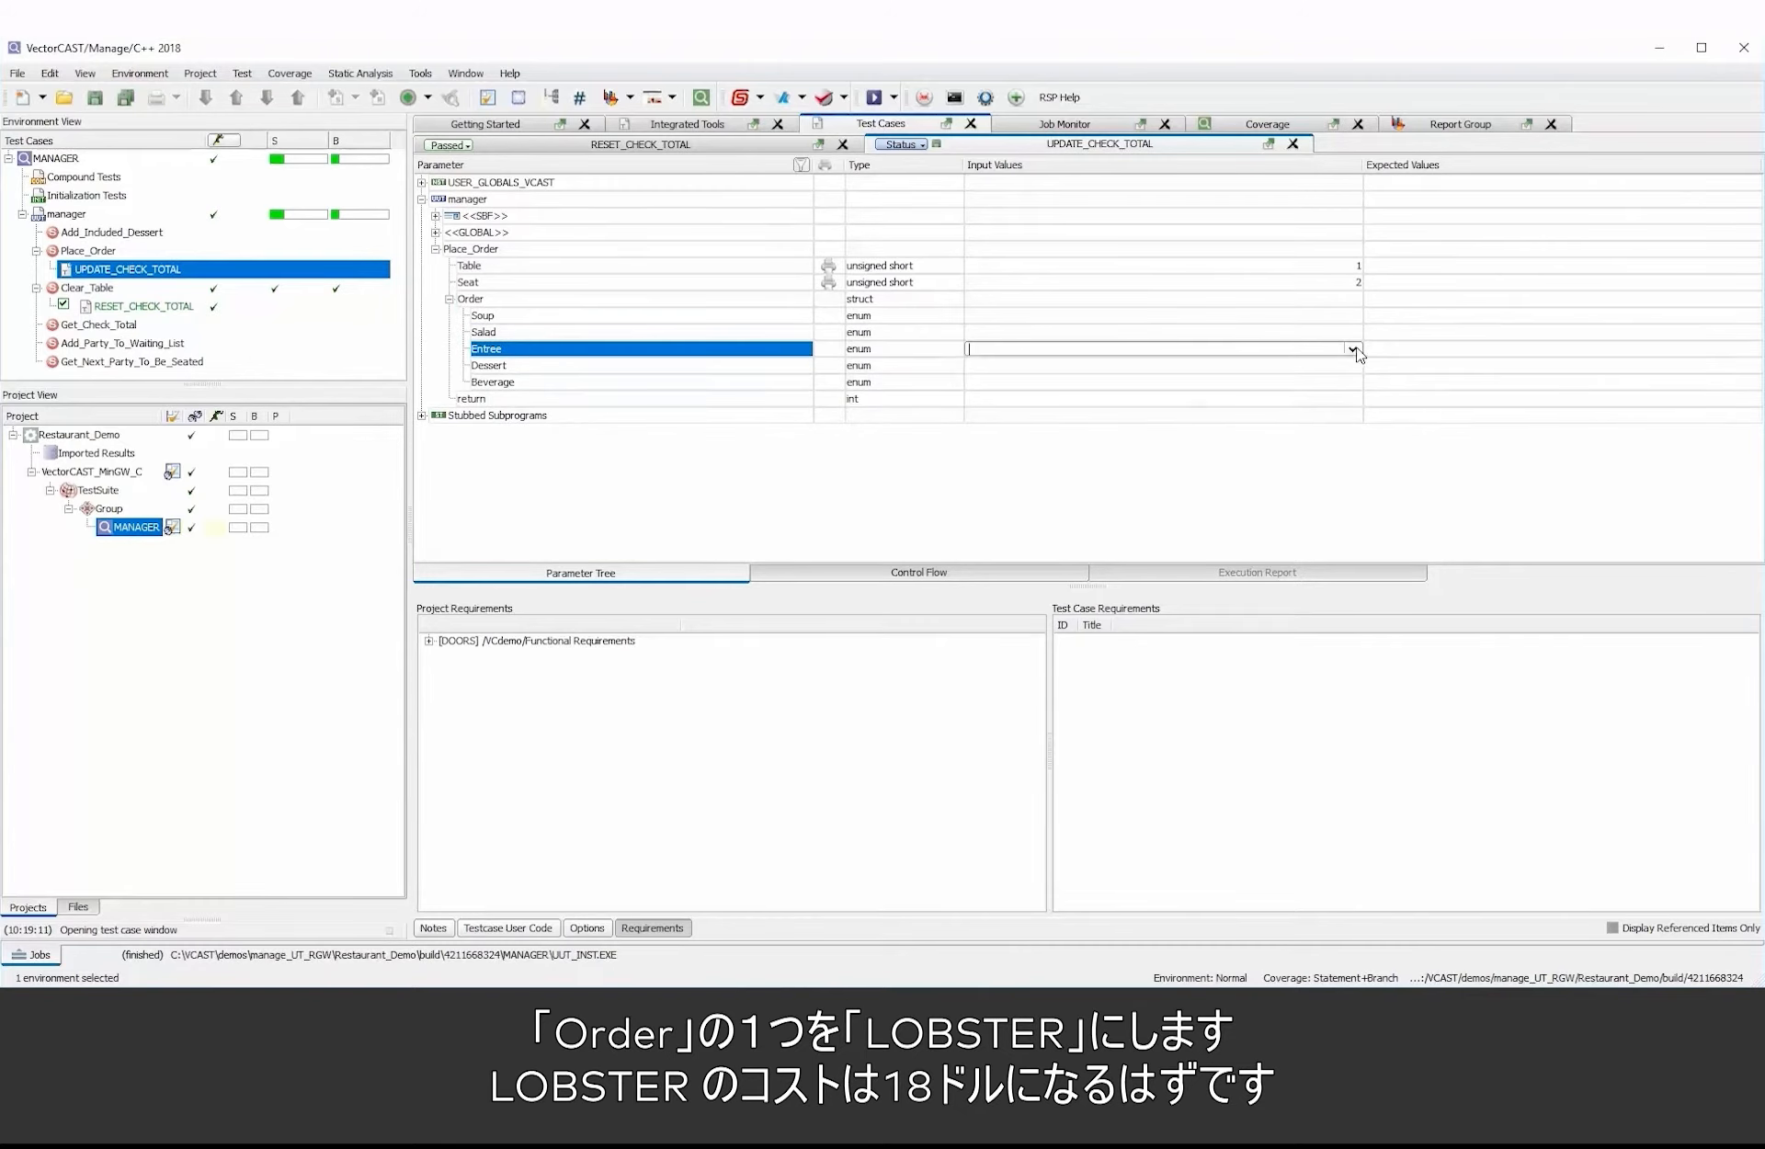
{"action": "left_click", "coordinate": [1353, 350]}
{"action": "left_click", "coordinate": [1015, 414]}
{"action": "key", "text": "Return"}
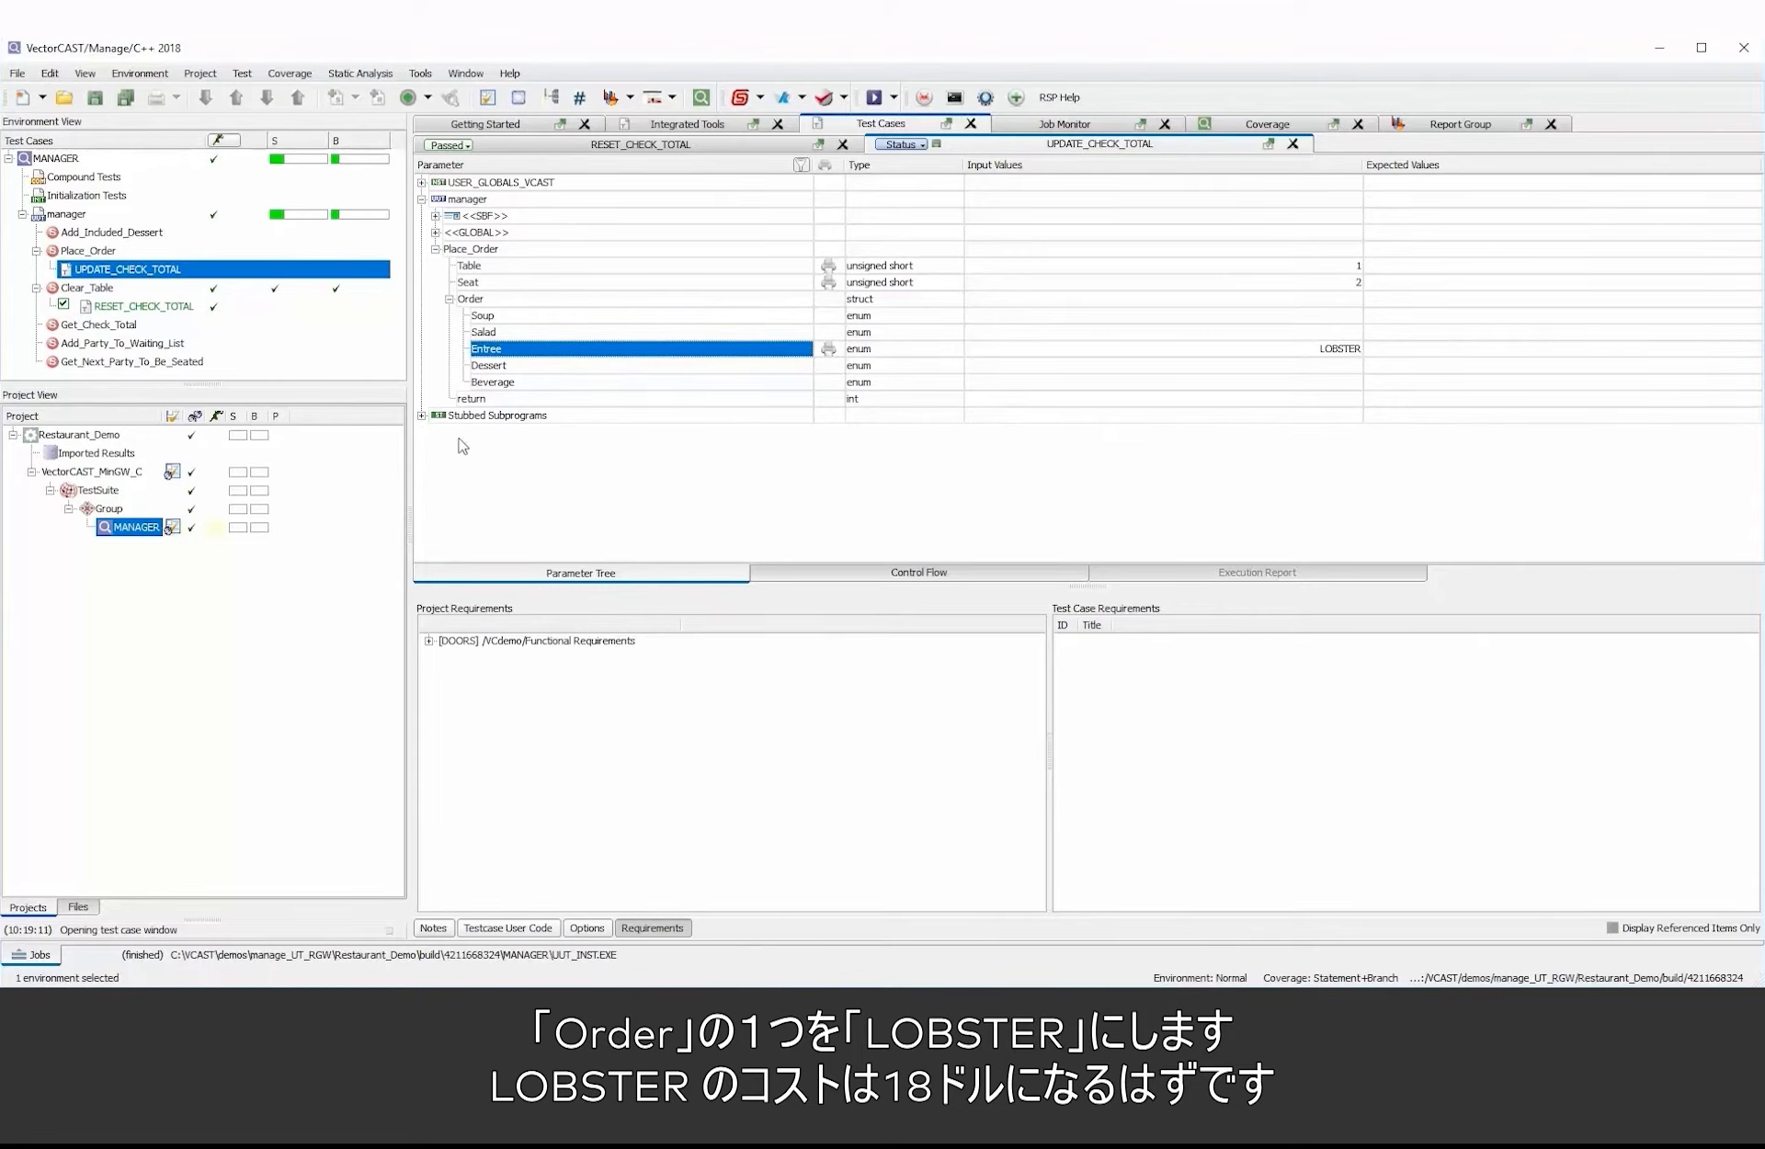
Set the input value of Check_Total in the return structure of the stubbed Get_Table_Record to 10.50
{"action": "left_click", "coordinate": [421, 415]}
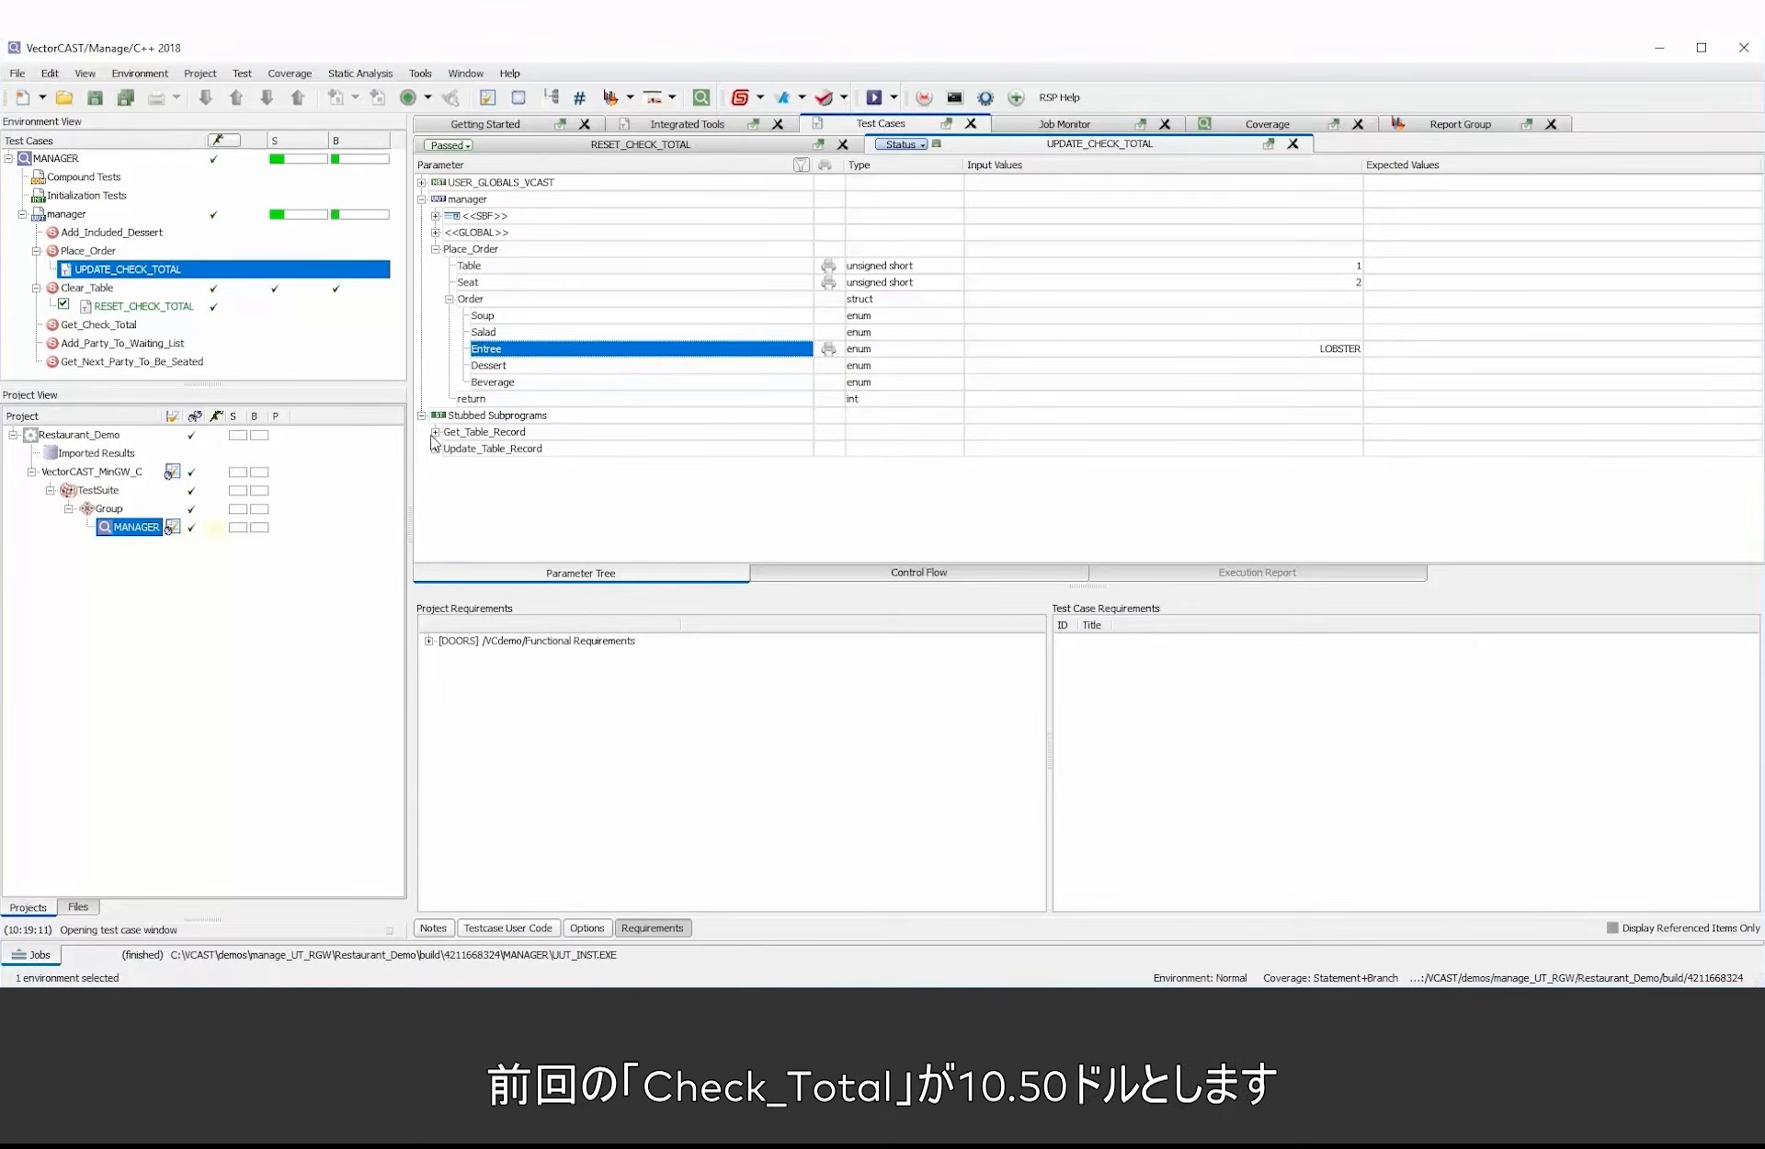
{"action": "left_click", "coordinate": [436, 432]}
{"action": "left_click", "coordinate": [450, 466]}
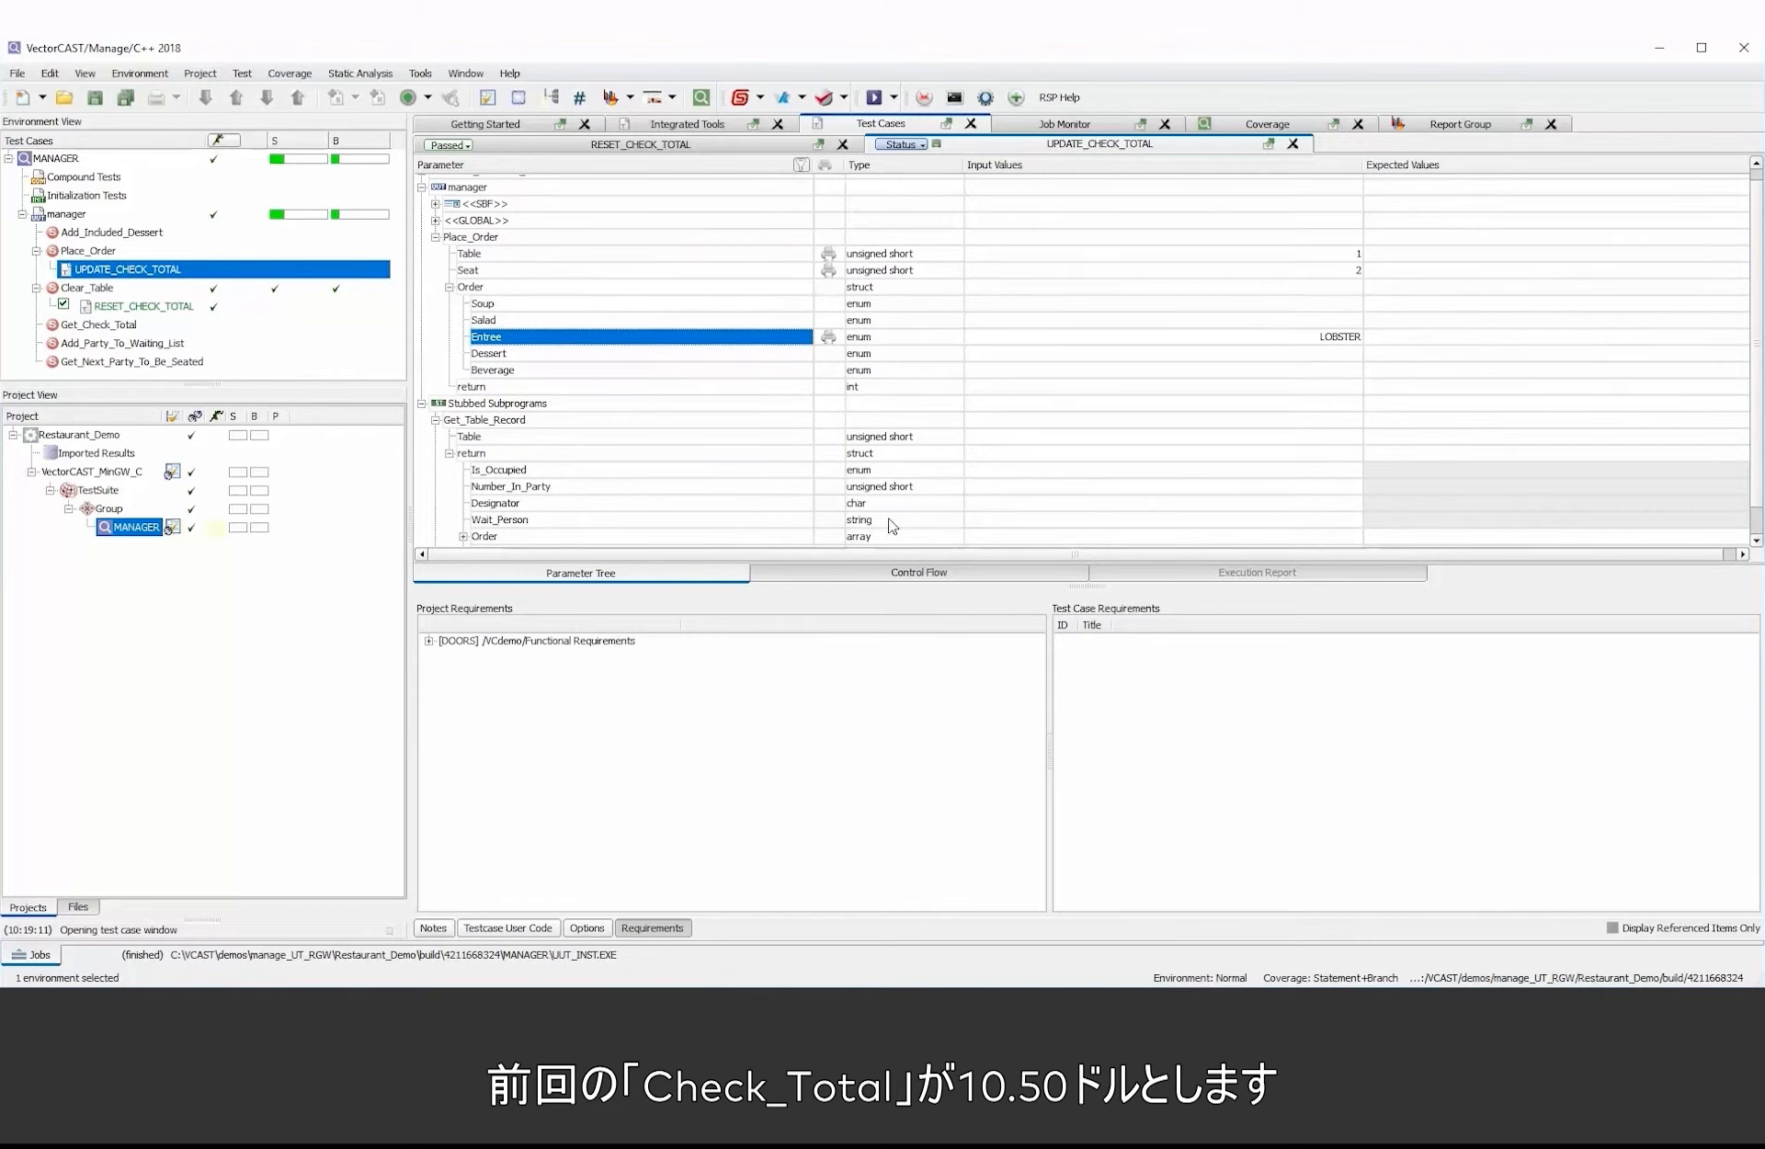
{"action": "scroll", "coordinate": [1007, 455], "scroll_direction": "down", "scroll_amount": 1}
{"action": "left_click", "coordinate": [1057, 520]}
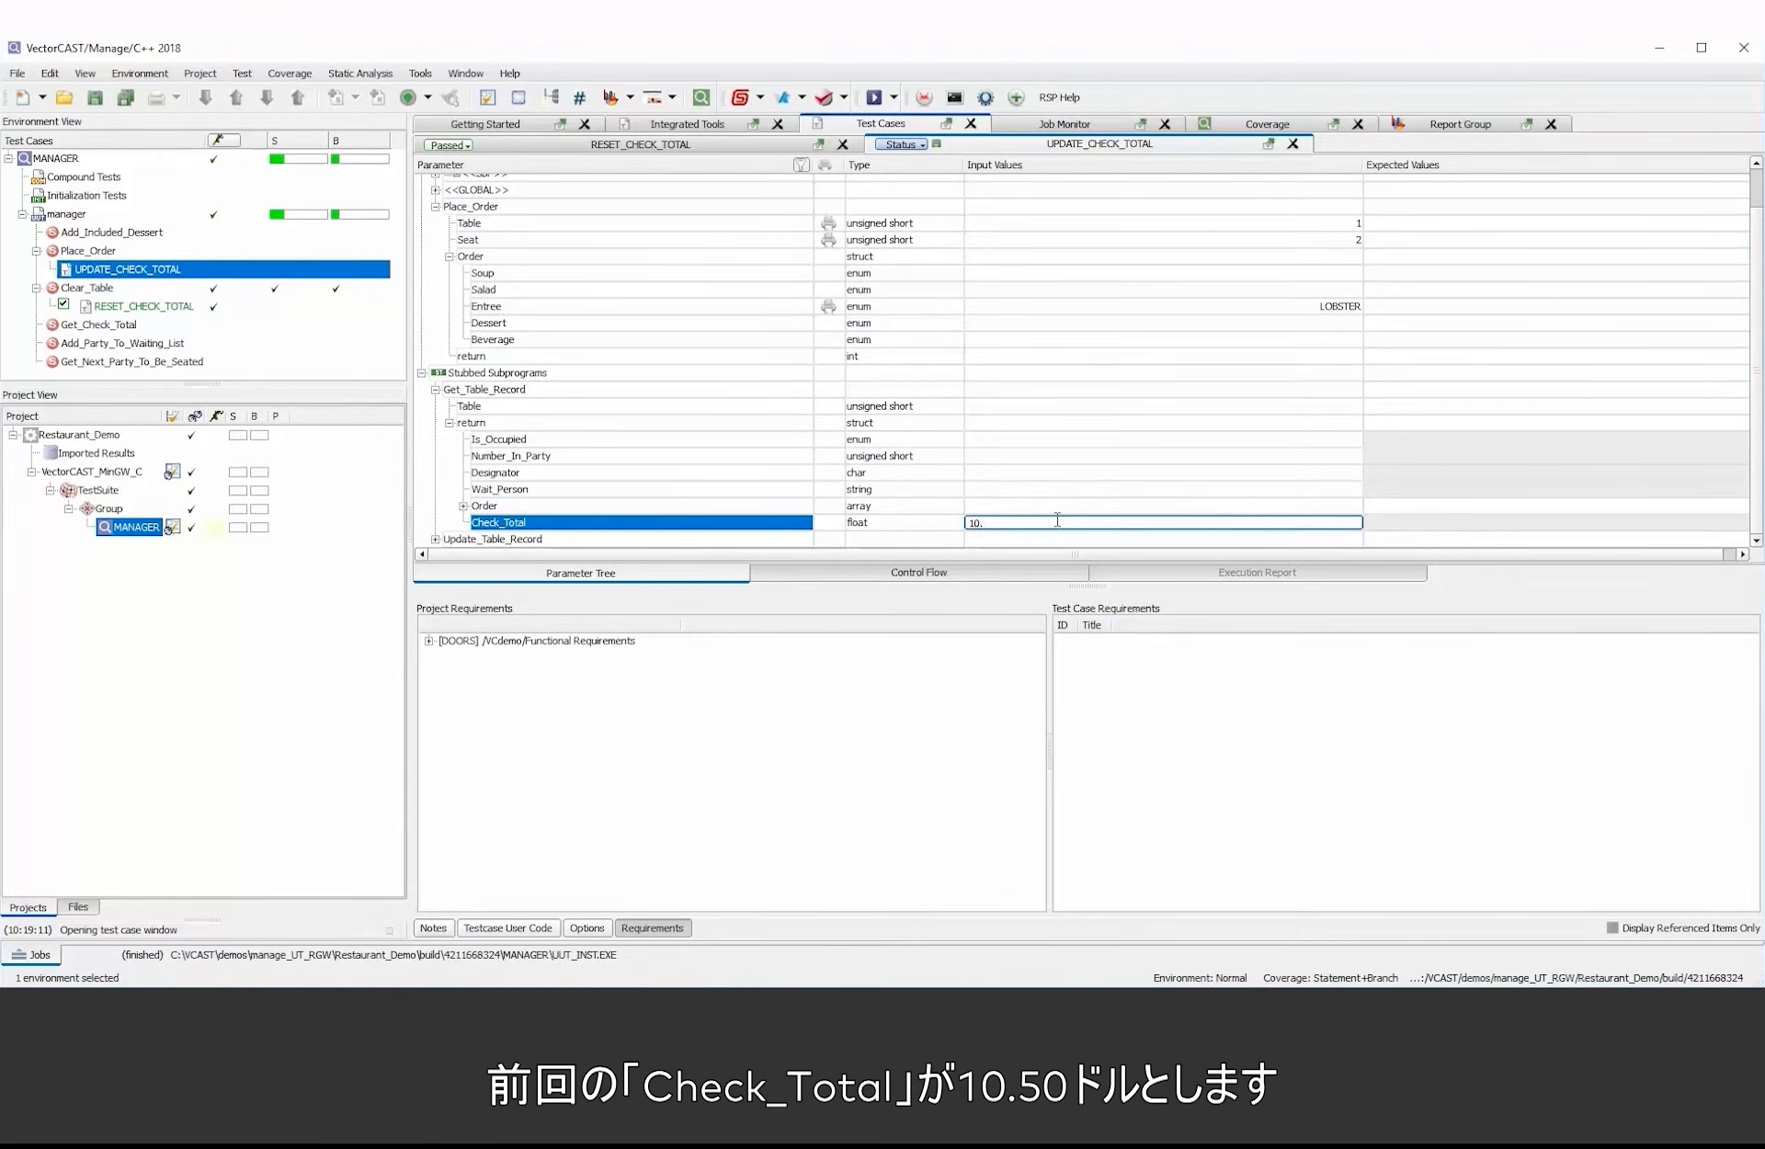
{"action": "type", "text": "10.50"}
{"action": "key", "text": "Return"}
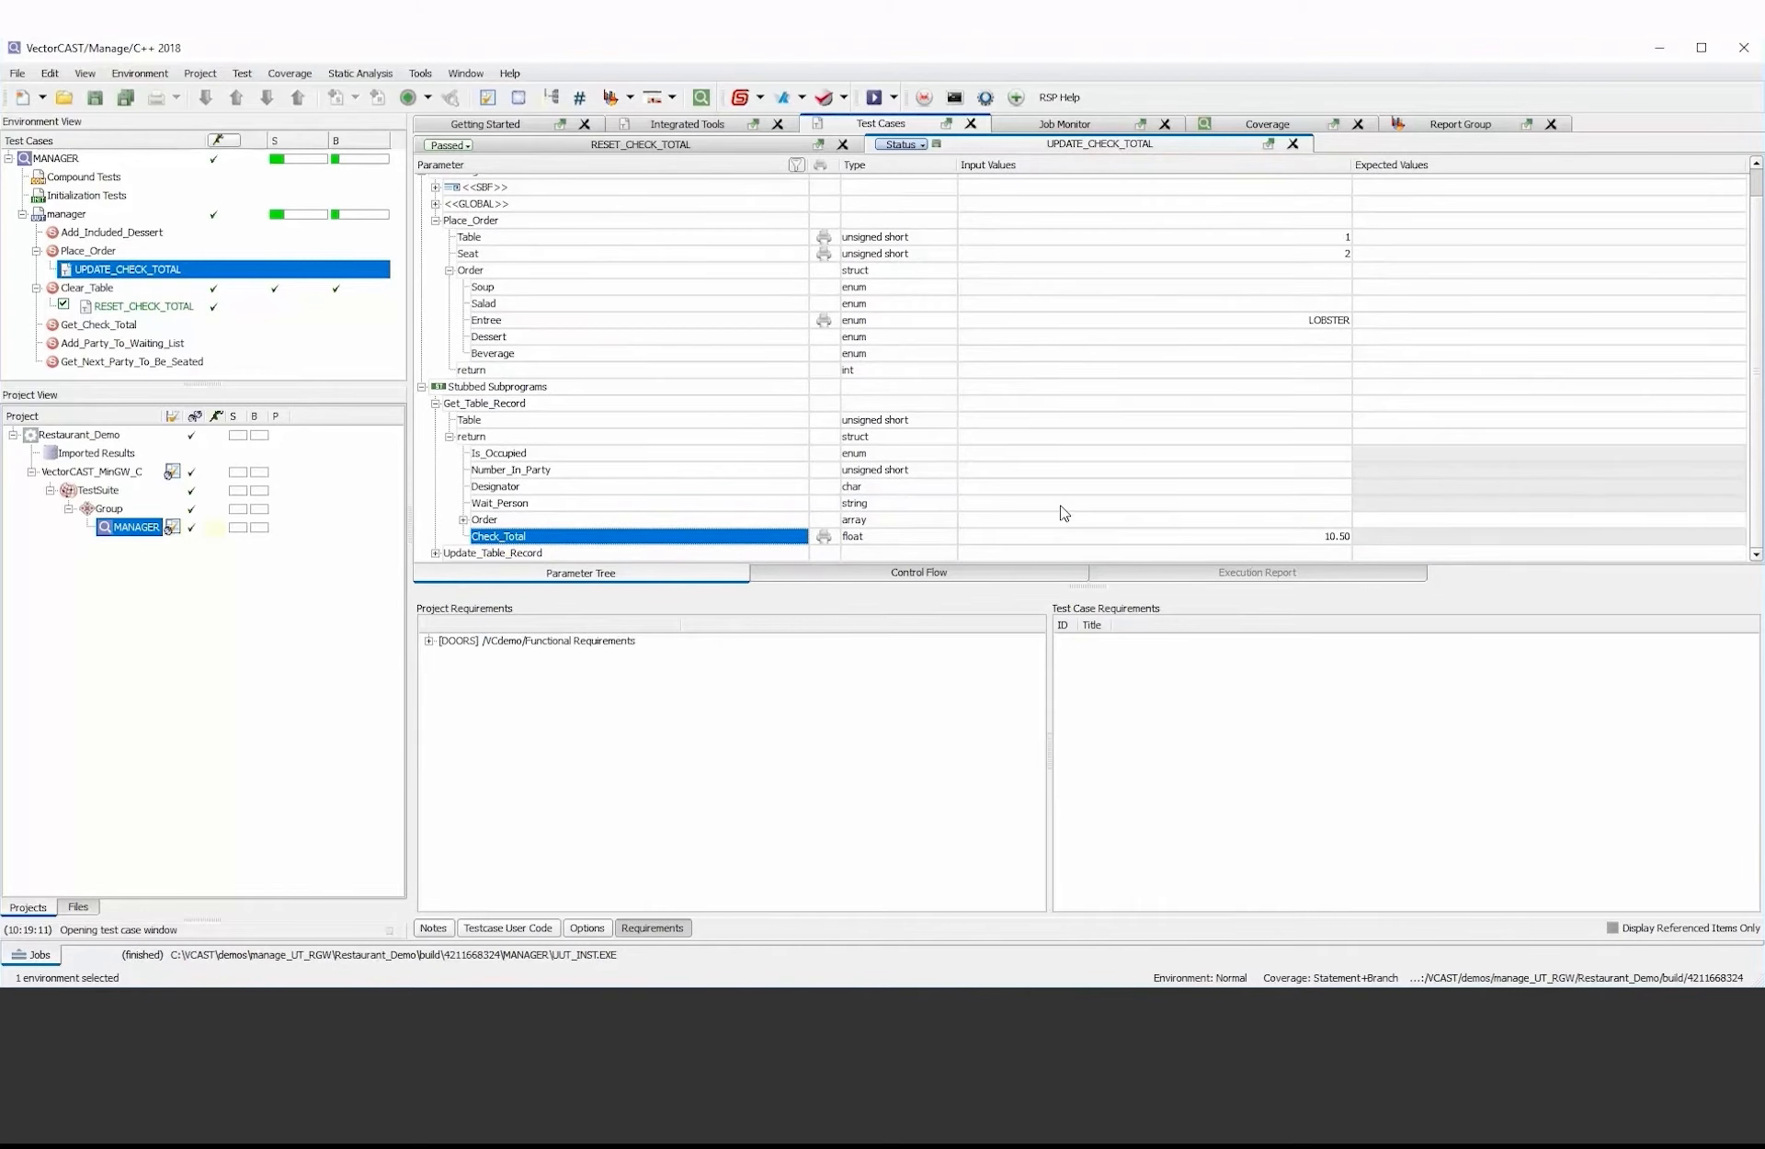
Set the expected value of Check_Total in the Data structure of the stubbed Update_Table_Record to 28.50
{"action": "left_click", "coordinate": [435, 553]}
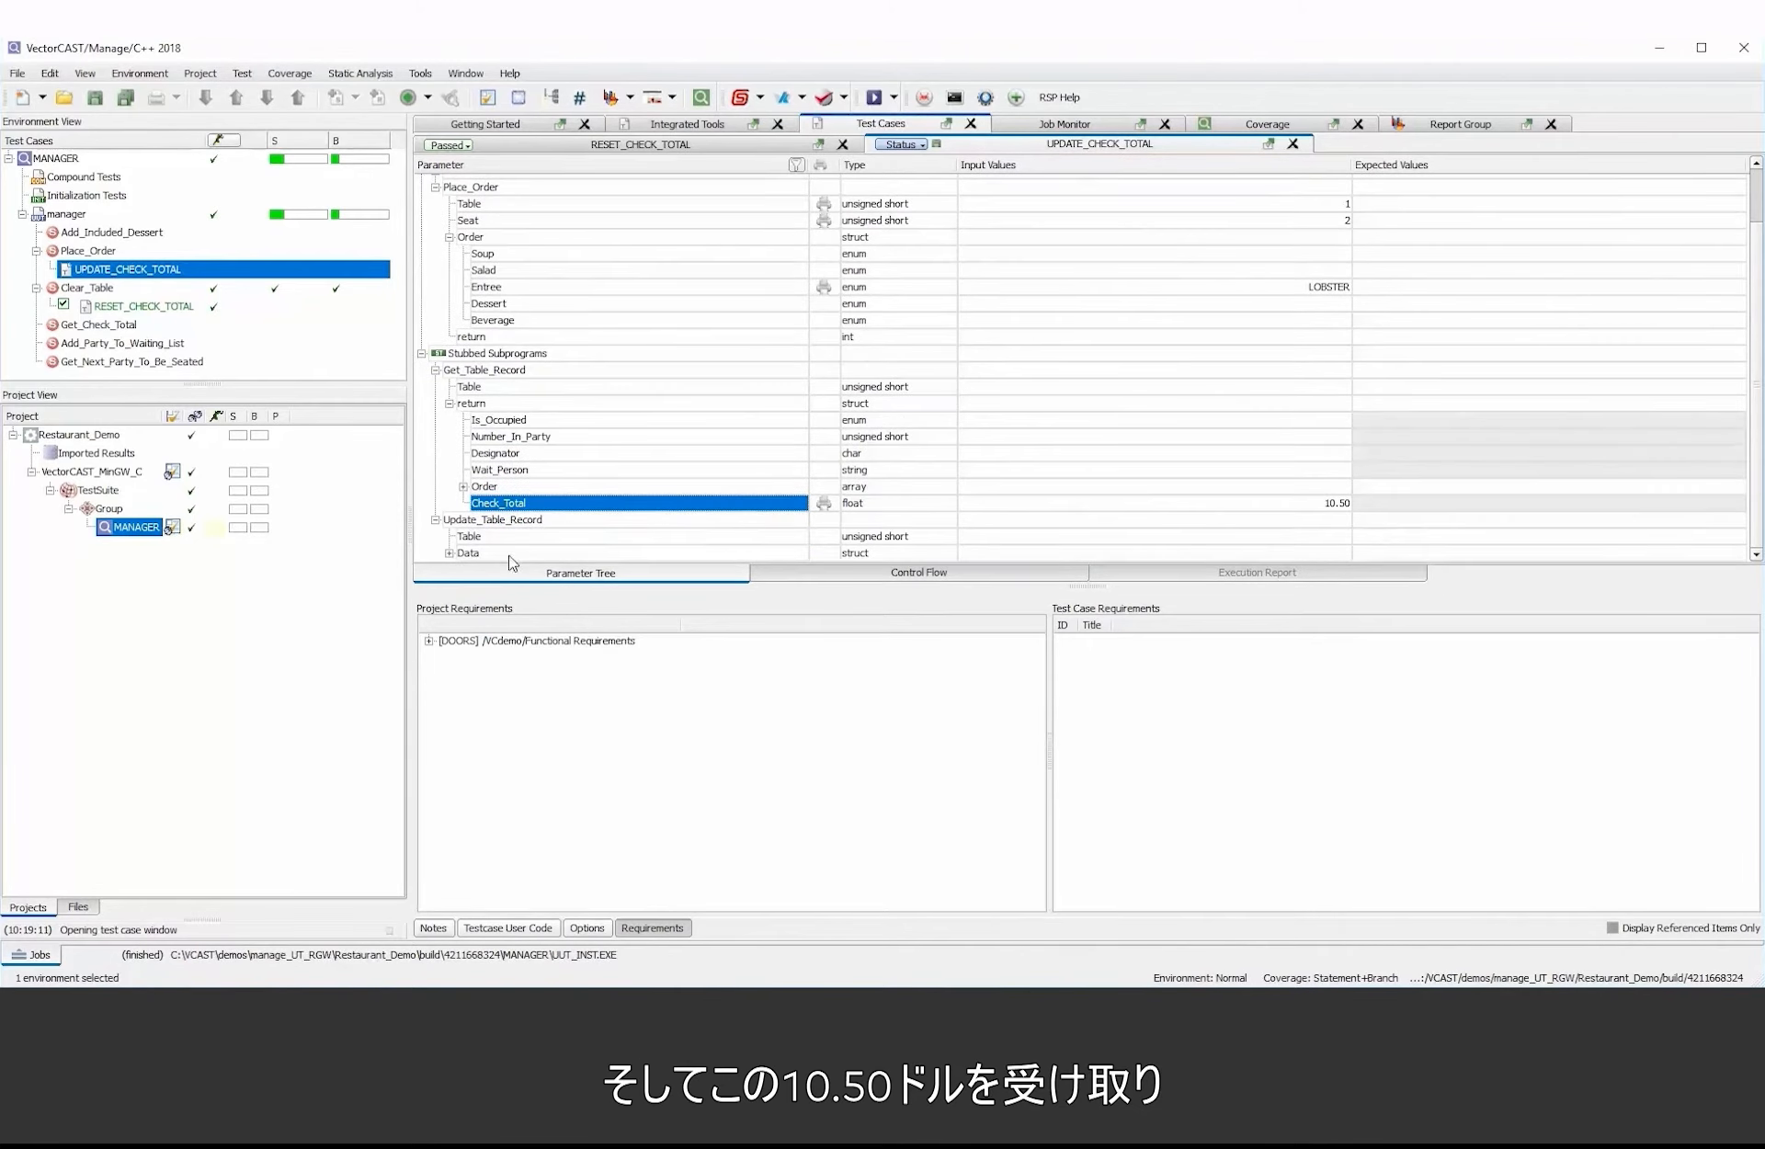
{"action": "scroll", "coordinate": [460, 559], "scroll_direction": "down", "scroll_amount": 2}
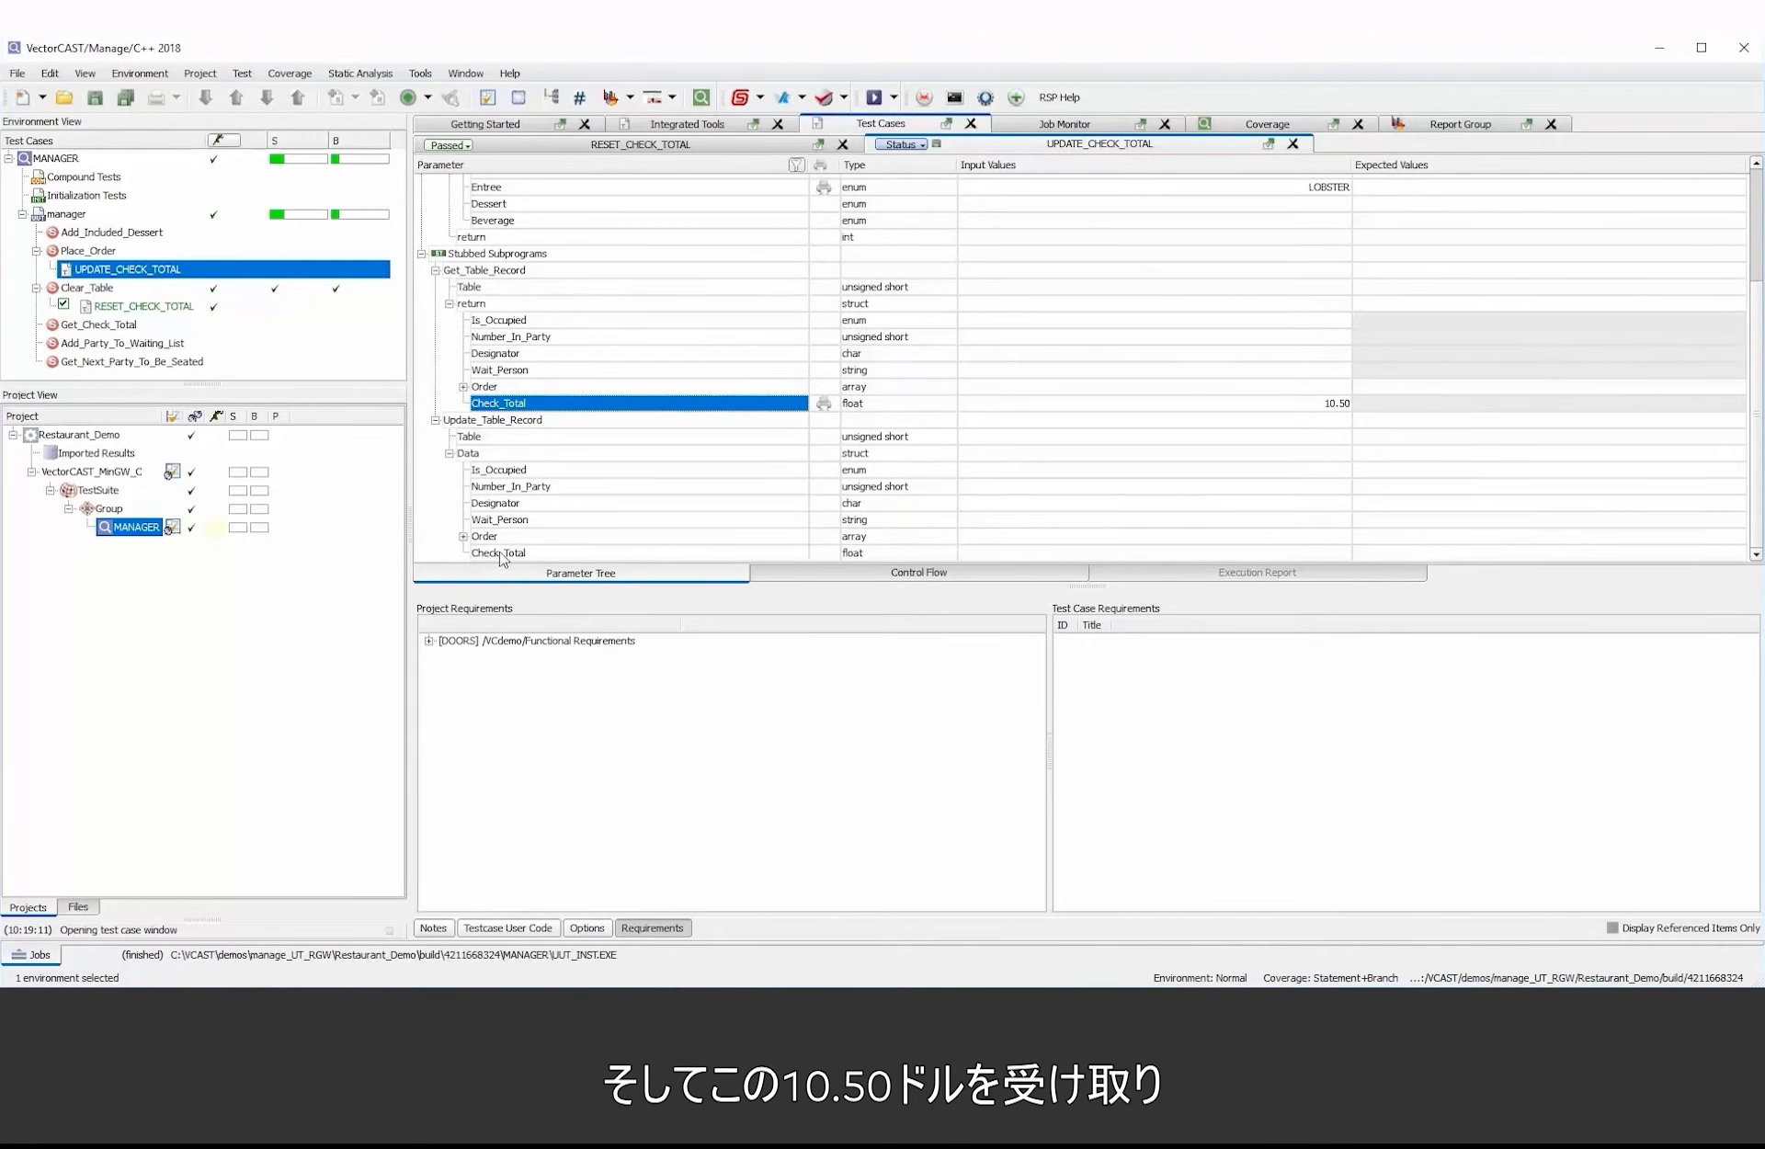
{"action": "left_click", "coordinate": [1419, 552]}
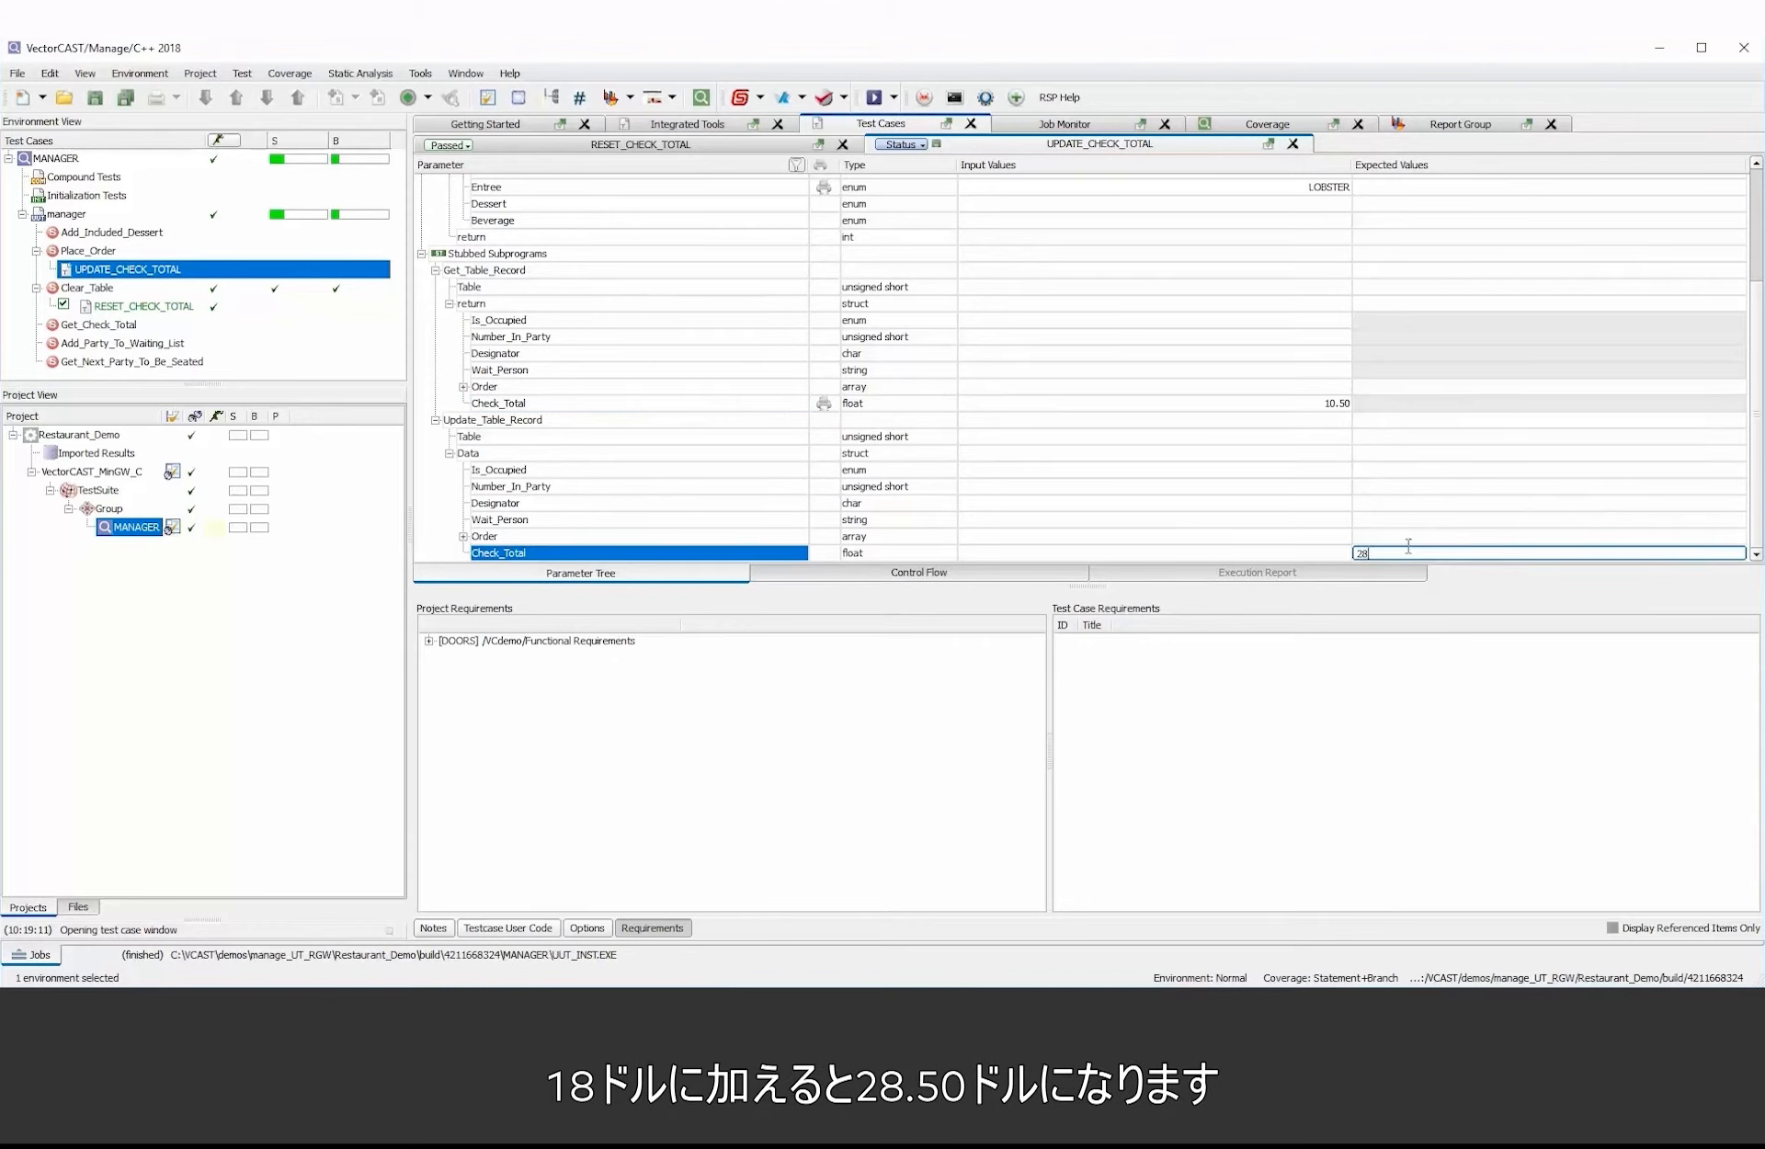
{"action": "key", "text": "Return"}
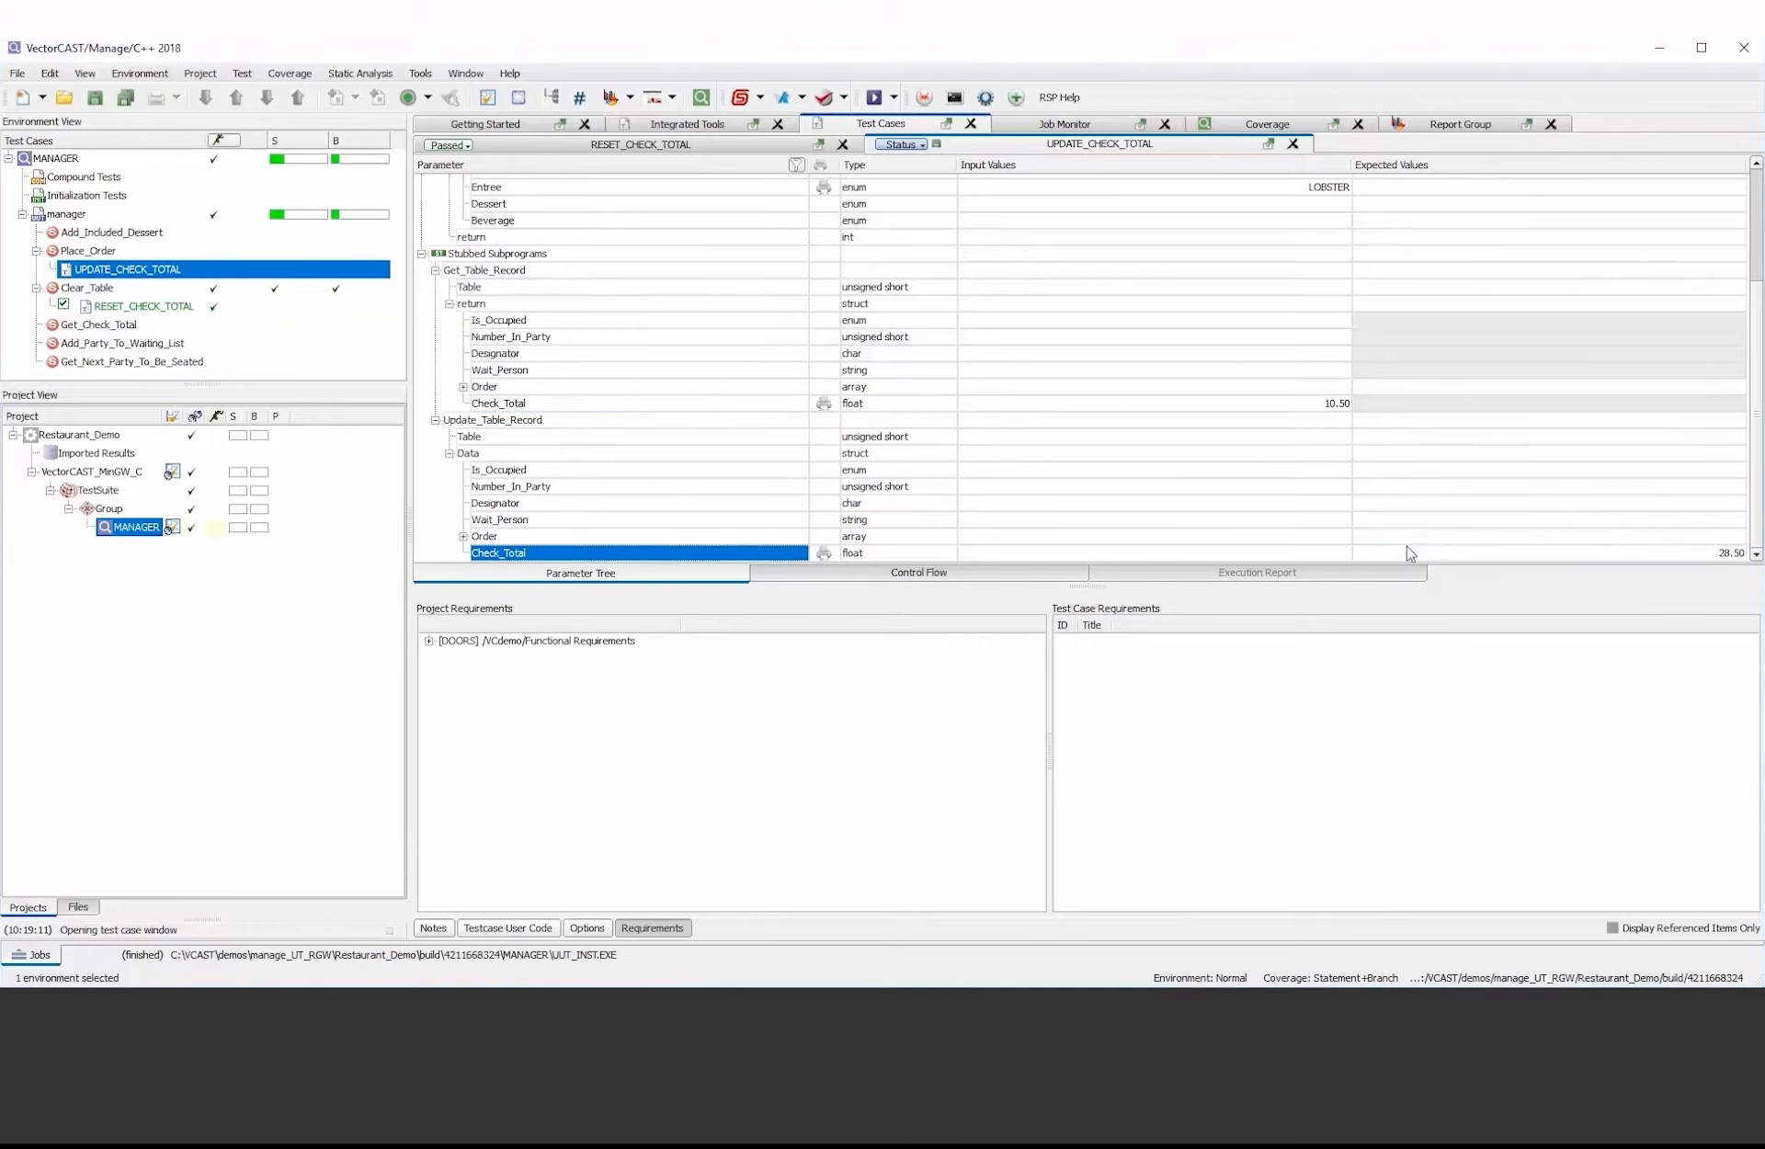
Link REQ17 Placing an order updates check total to the UPDATE_CHECK_TOTAL test case and run the test
{"action": "left_click", "coordinate": [429, 642]}
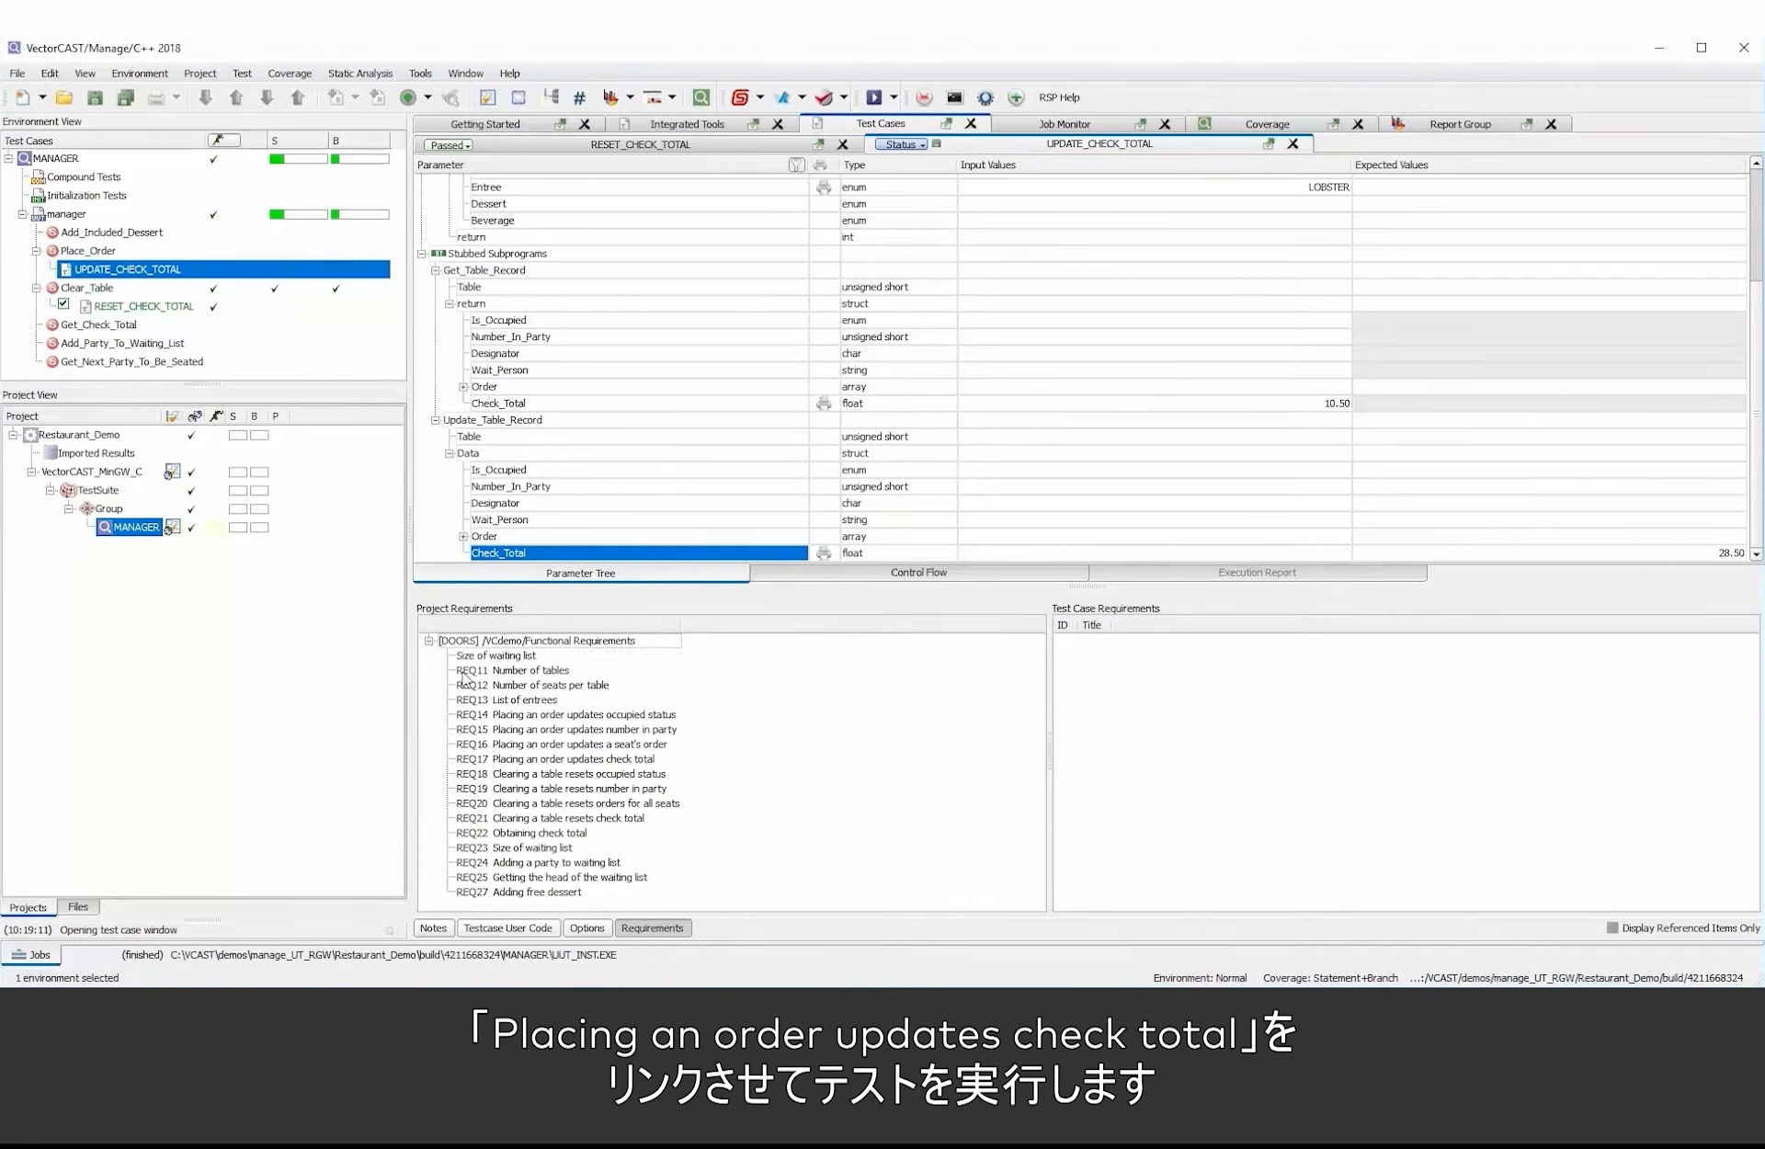
{"action": "left_click", "coordinate": [565, 761]}
{"action": "left_click_drag", "start_coordinate": [565, 761], "coordinate": [1093, 779]}
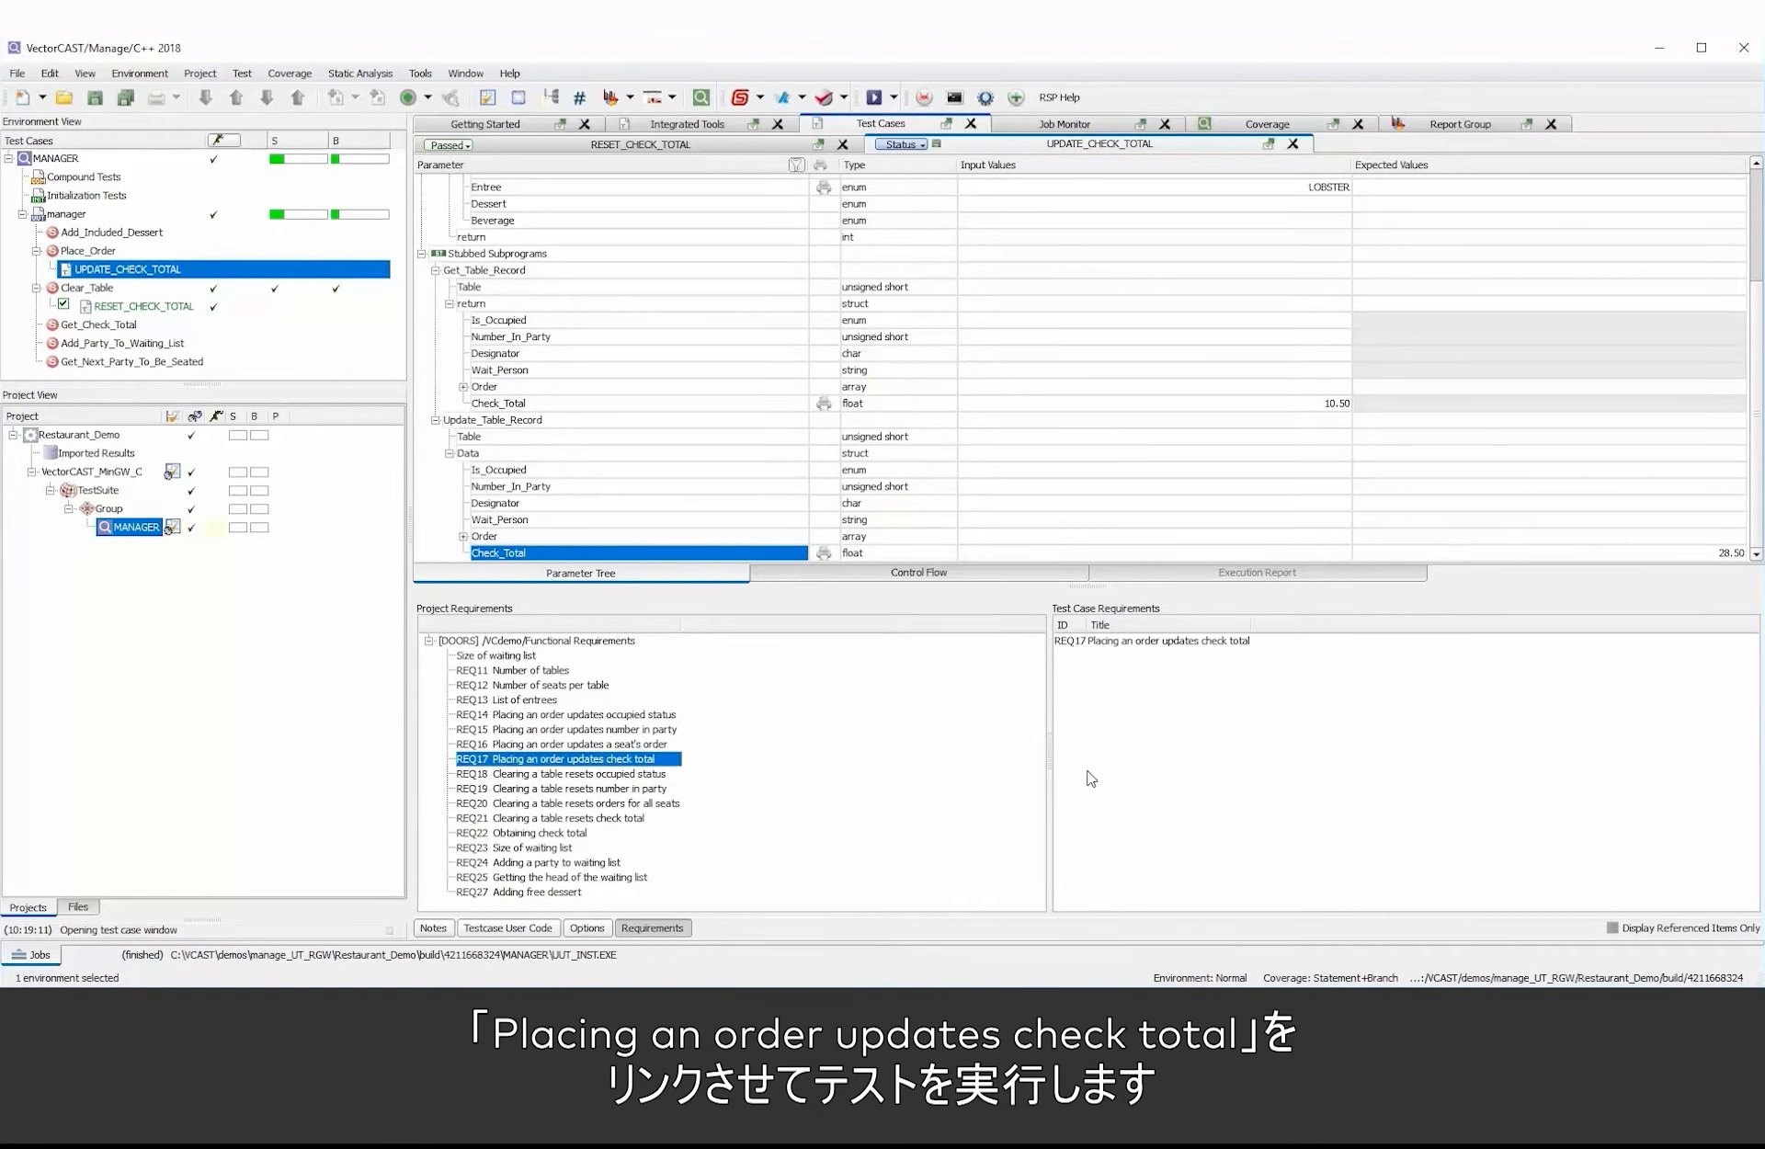
{"action": "left_click", "coordinate": [869, 99]}
{"action": "left_click", "coordinate": [861, 566]}
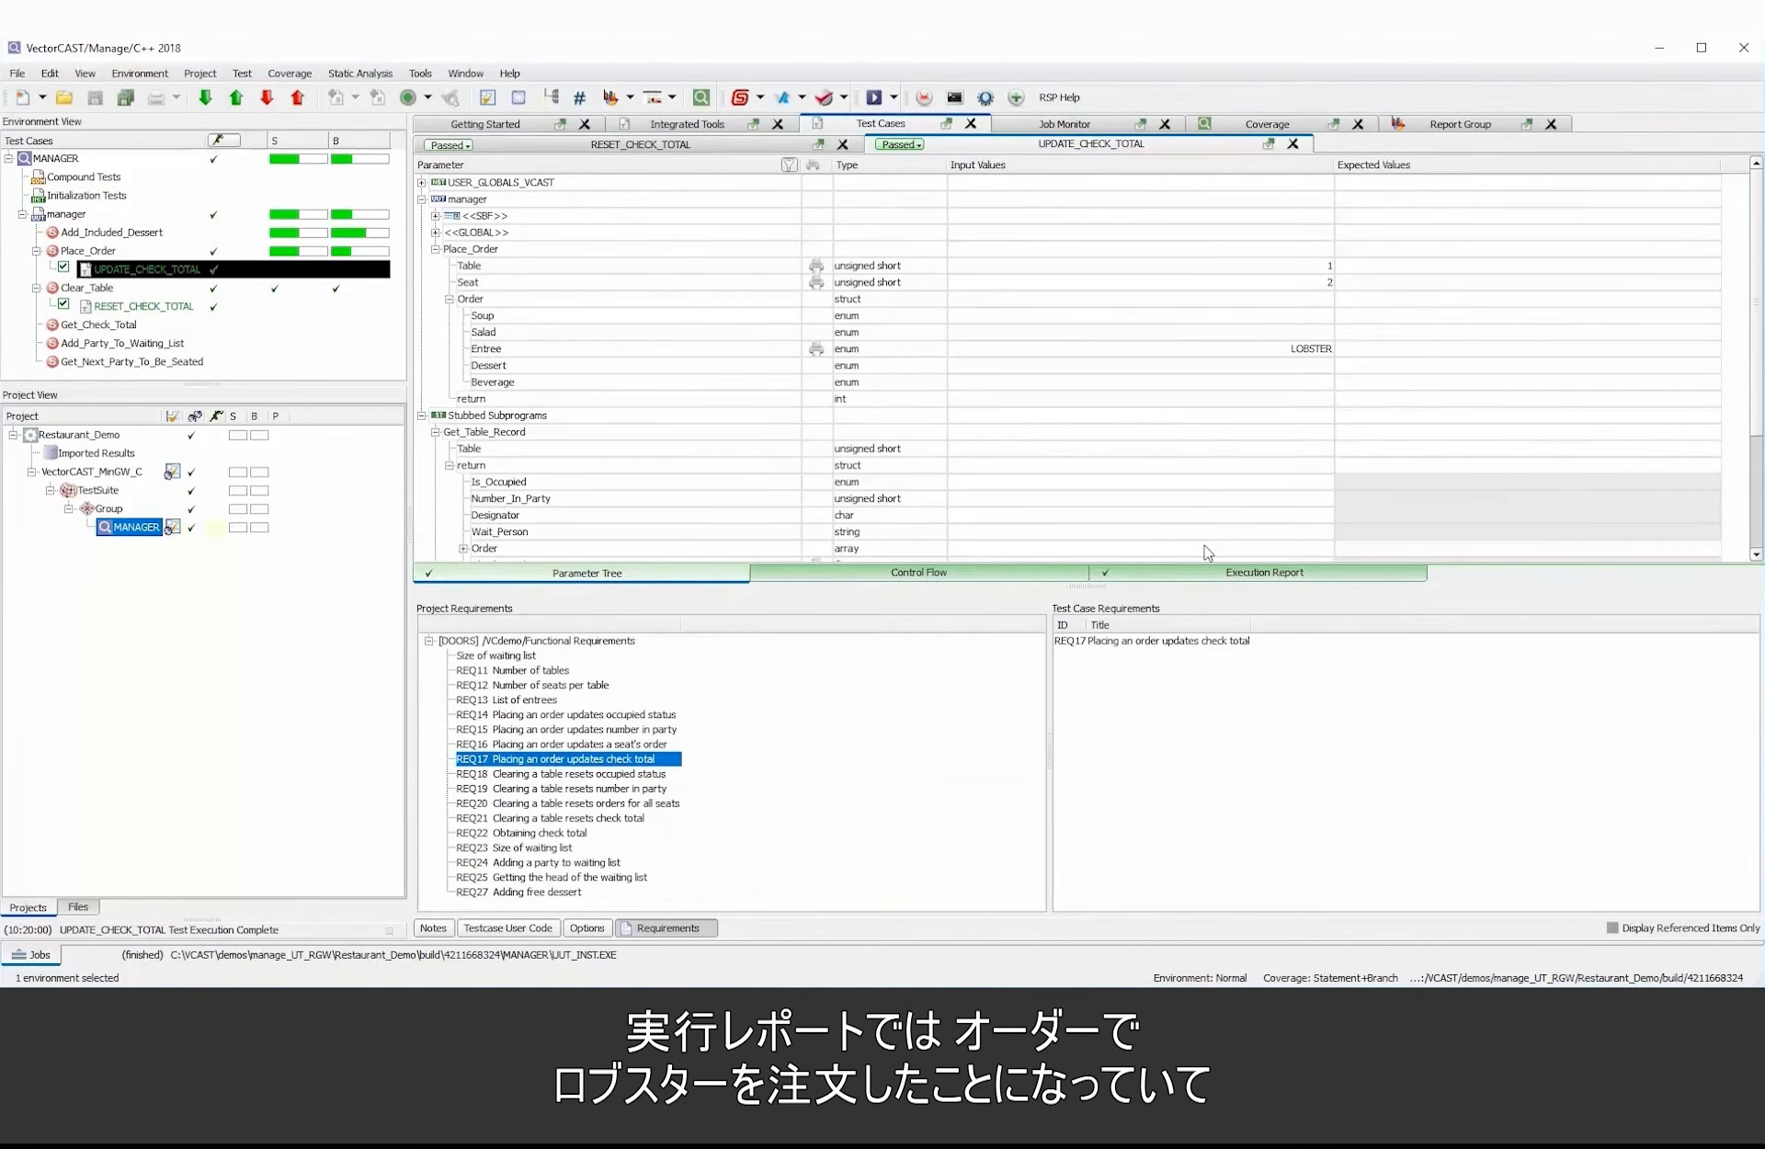
Examine the execution report of UPDATE_CHECK_TOTAL for the Entree input, the stubbed Check_Total input and the updated Check_Total result
{"action": "left_click", "coordinate": [1217, 572]}
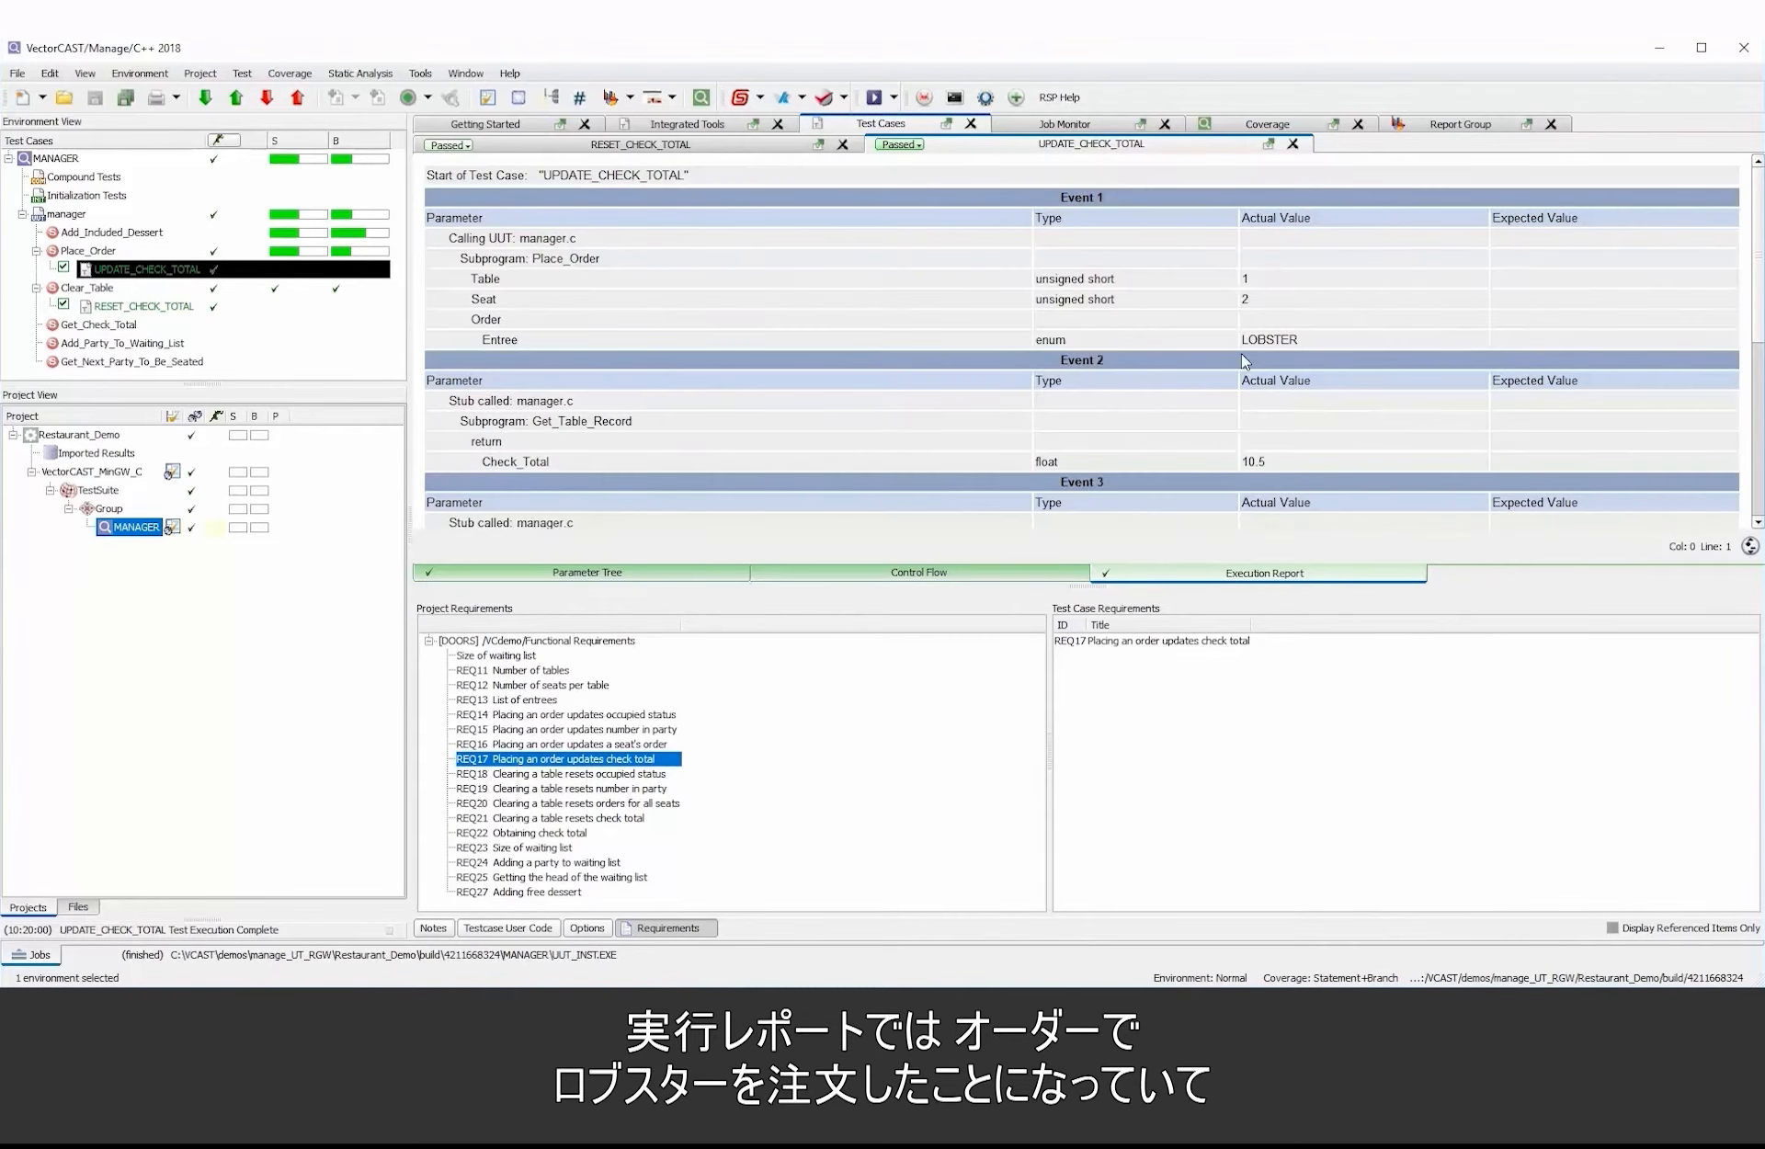
{"action": "double_click", "coordinate": [1285, 335]}
{"action": "double_click", "coordinate": [1253, 460]}
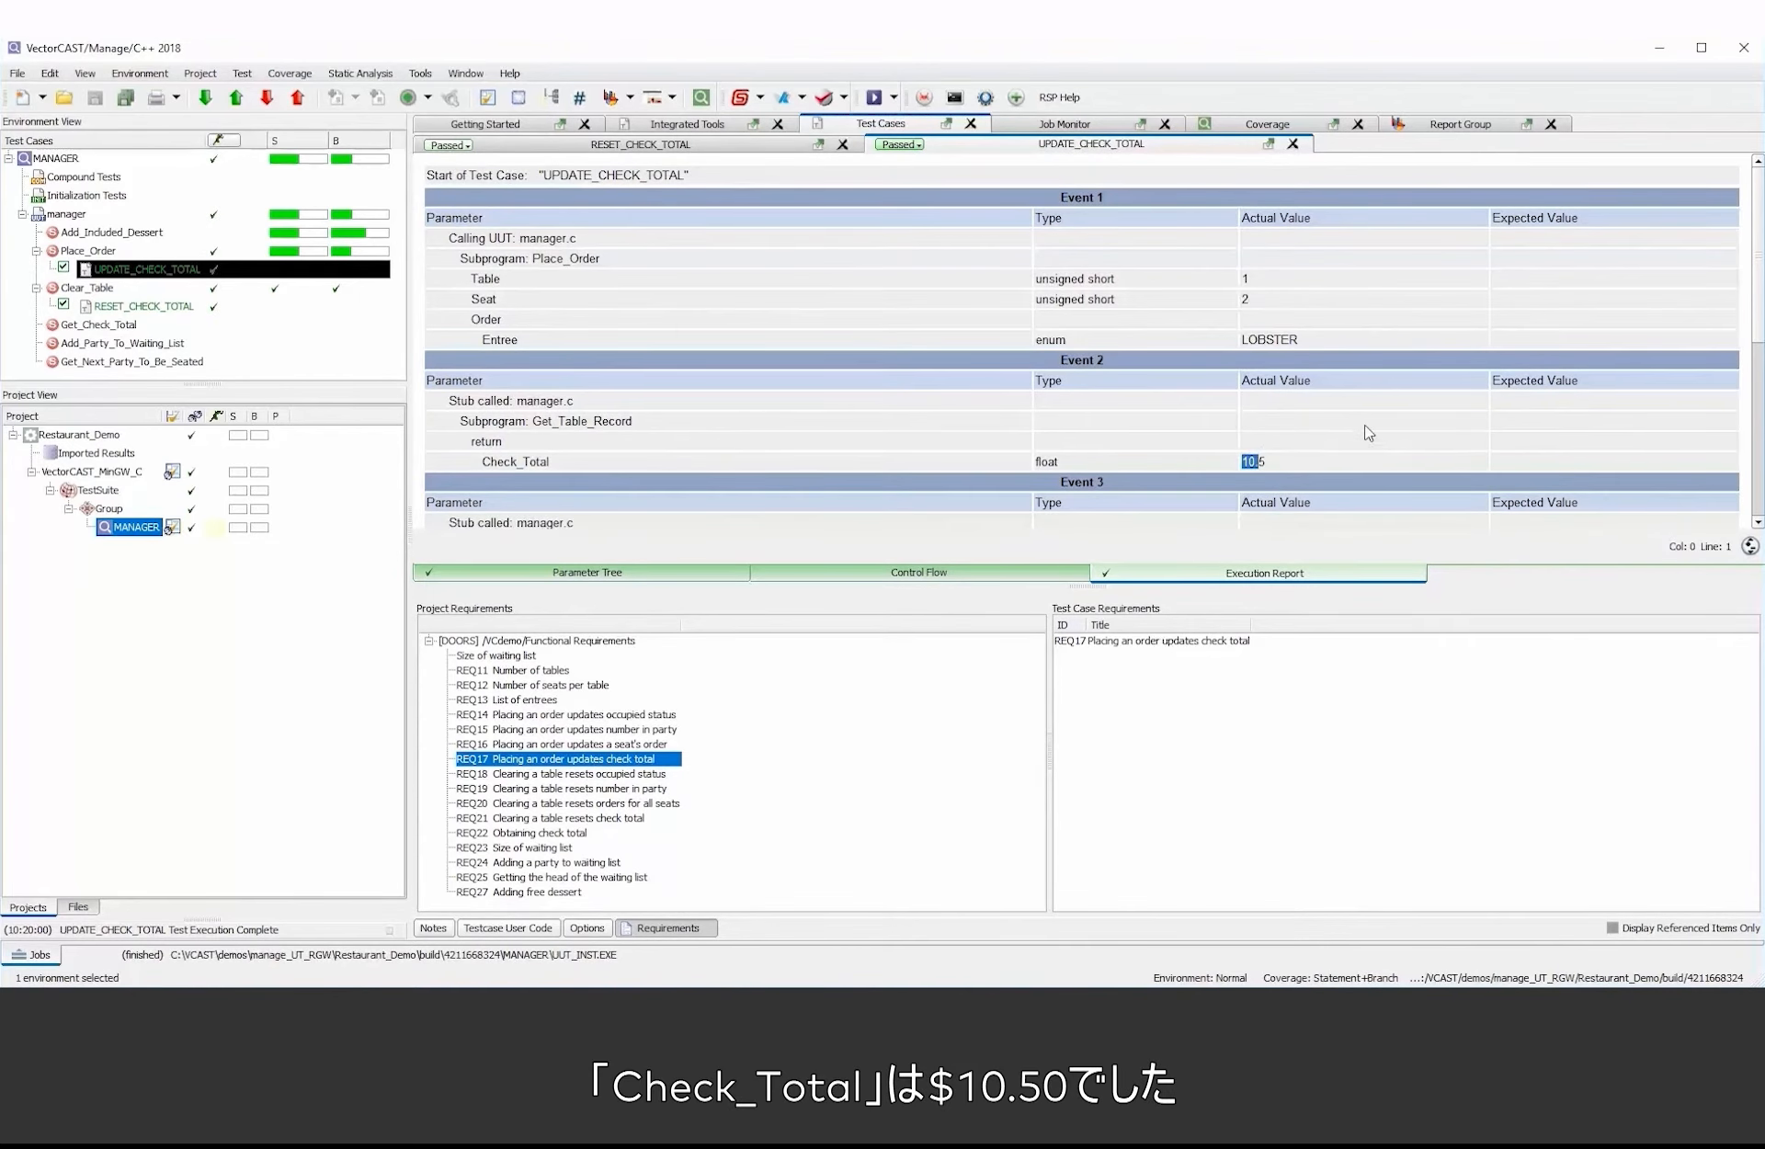
{"action": "scroll", "coordinate": [1368, 433], "scroll_direction": "down", "scroll_amount": 3}
{"action": "double_click", "coordinate": [1265, 418]}
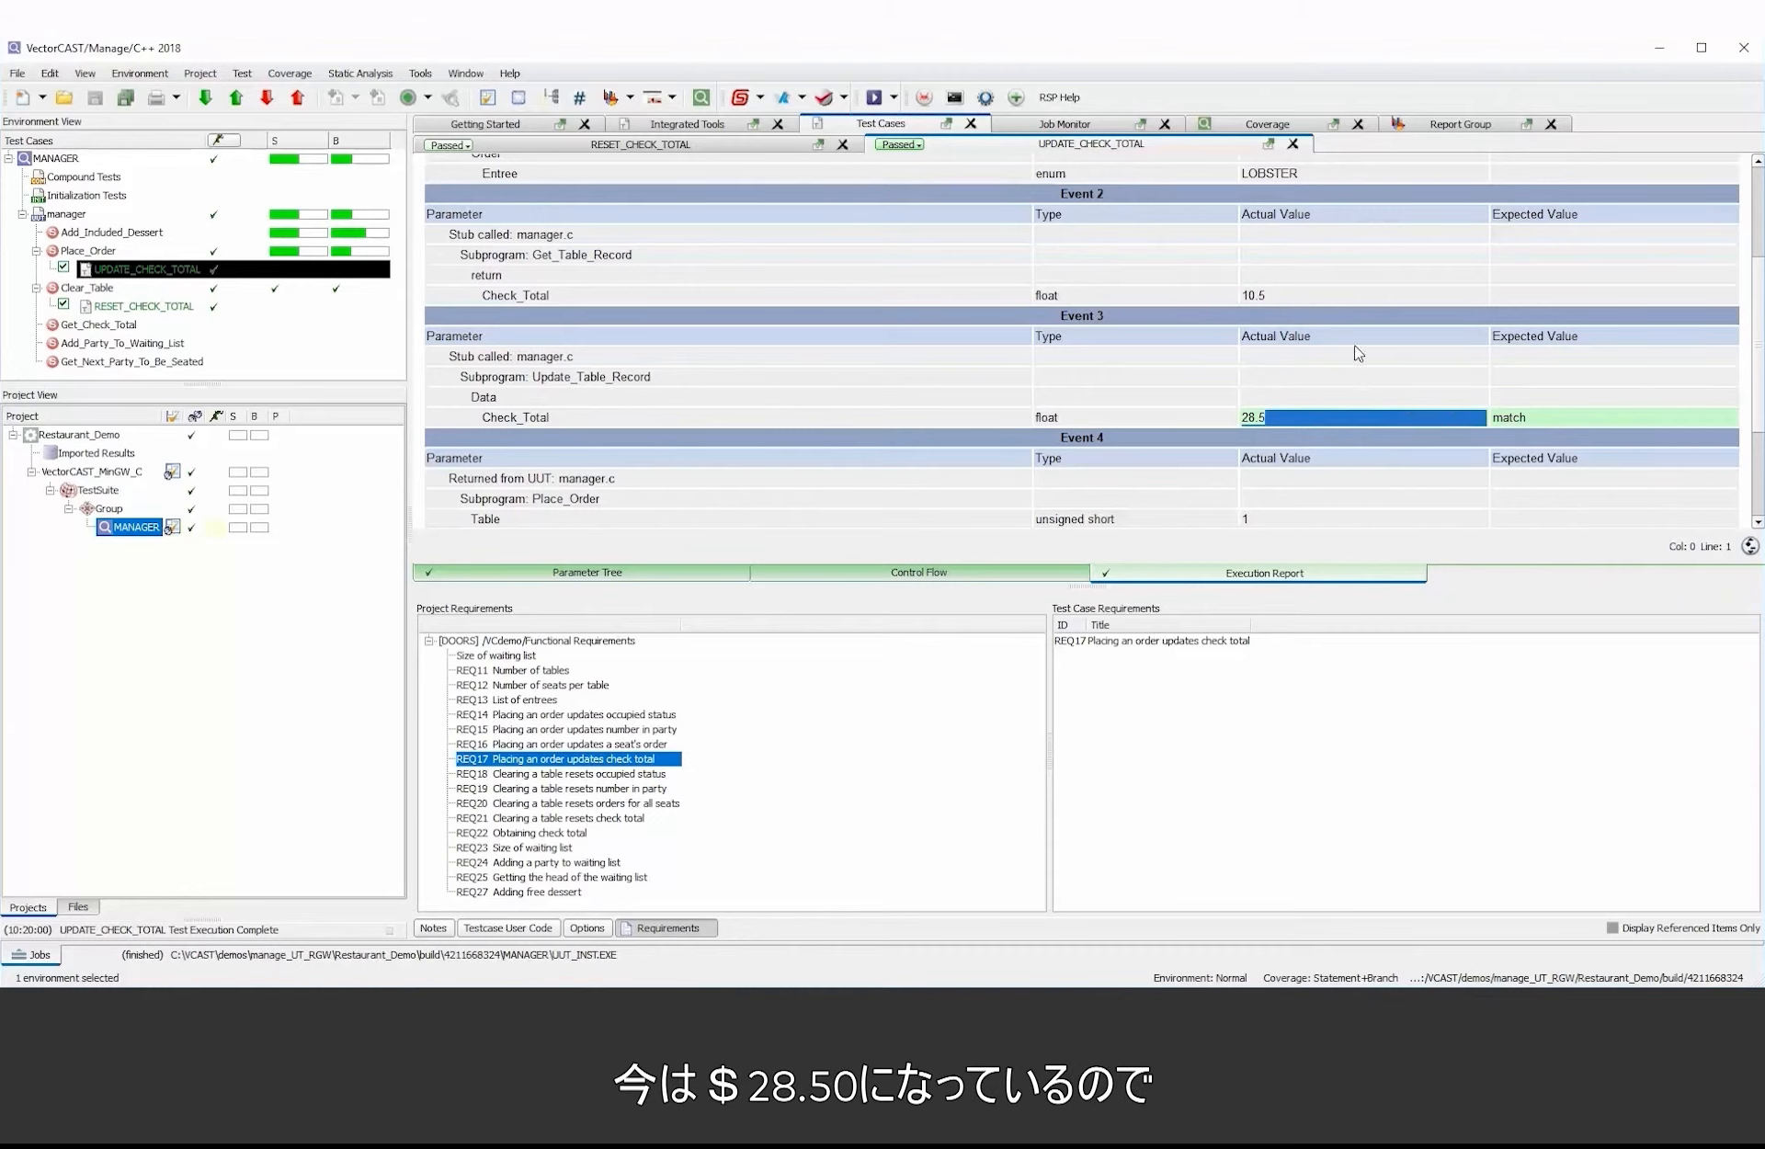
{"action": "left_click", "coordinate": [1076, 401]}
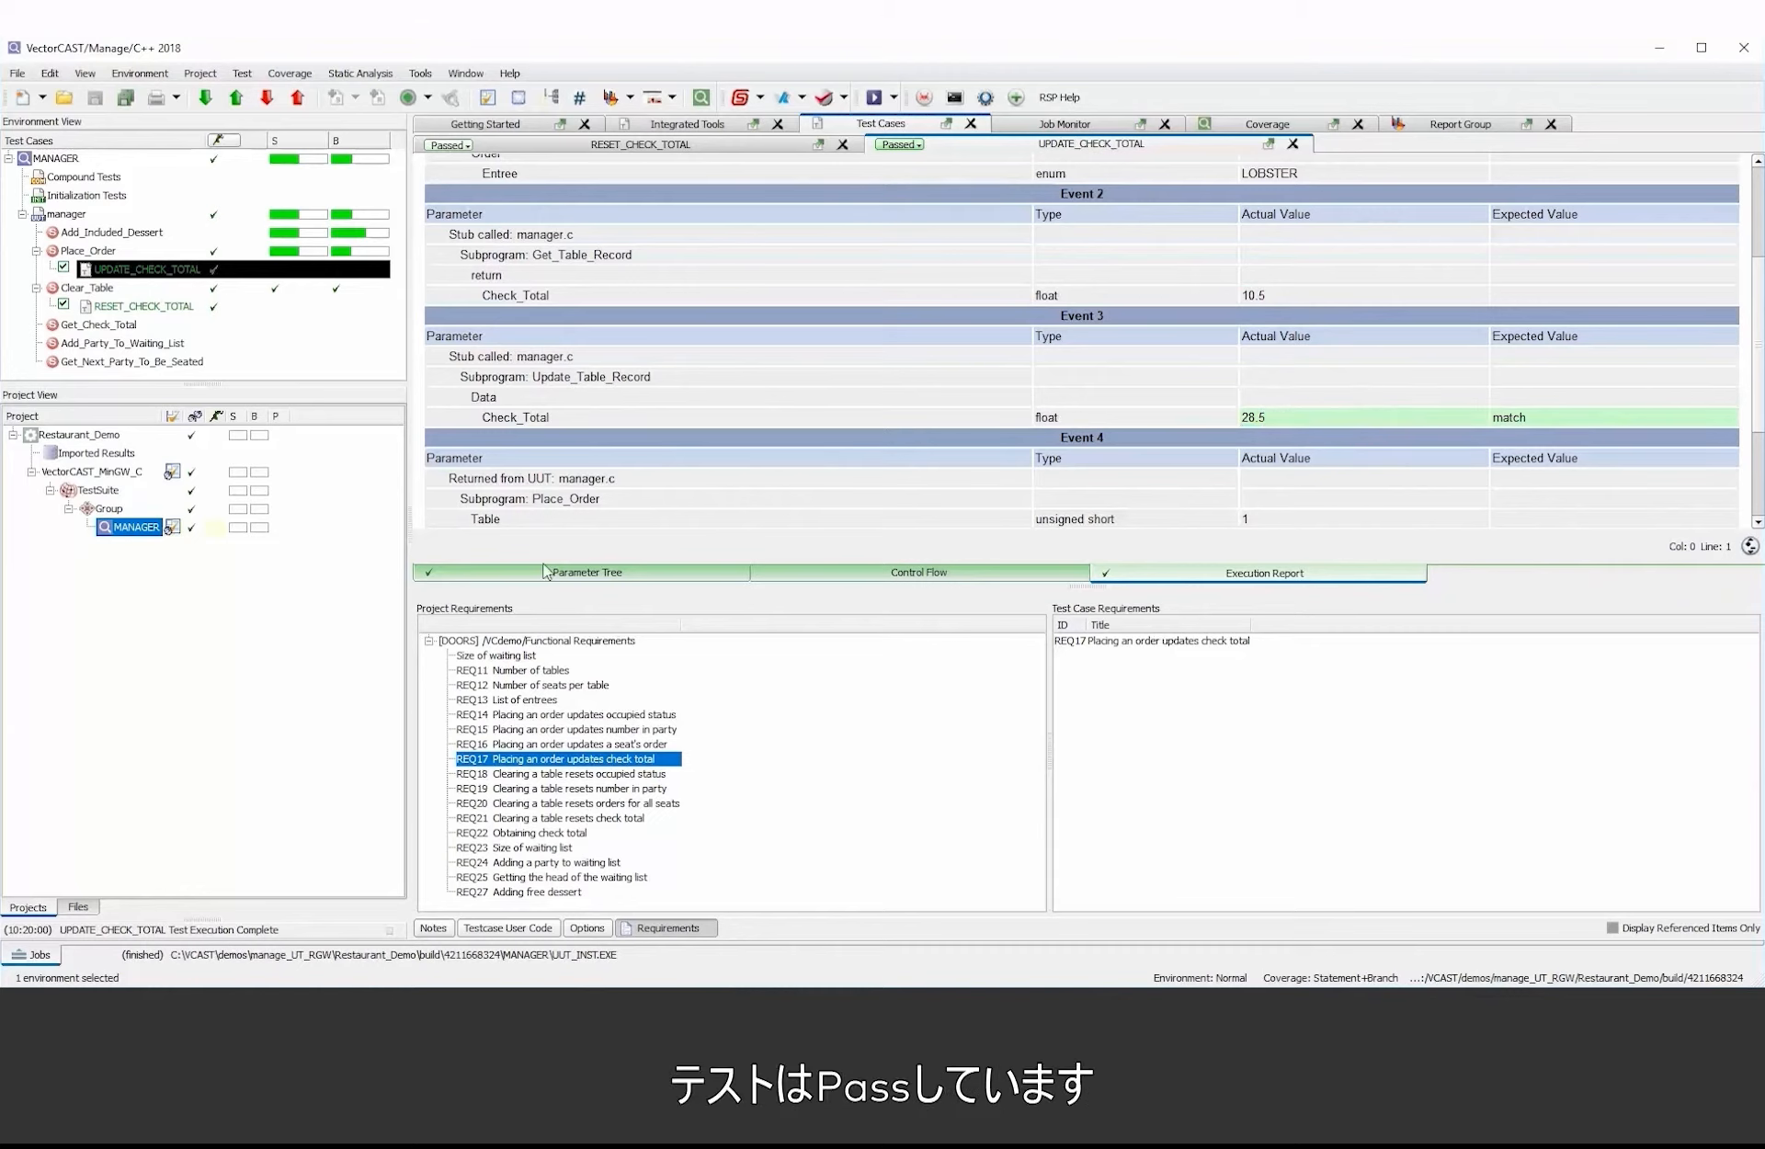
Open the Test Case Management Report and check the requirement linked to the Place_Order test case
{"action": "left_click", "coordinate": [240, 74]}
{"action": "mouse_move", "coordinate": [276, 92]}
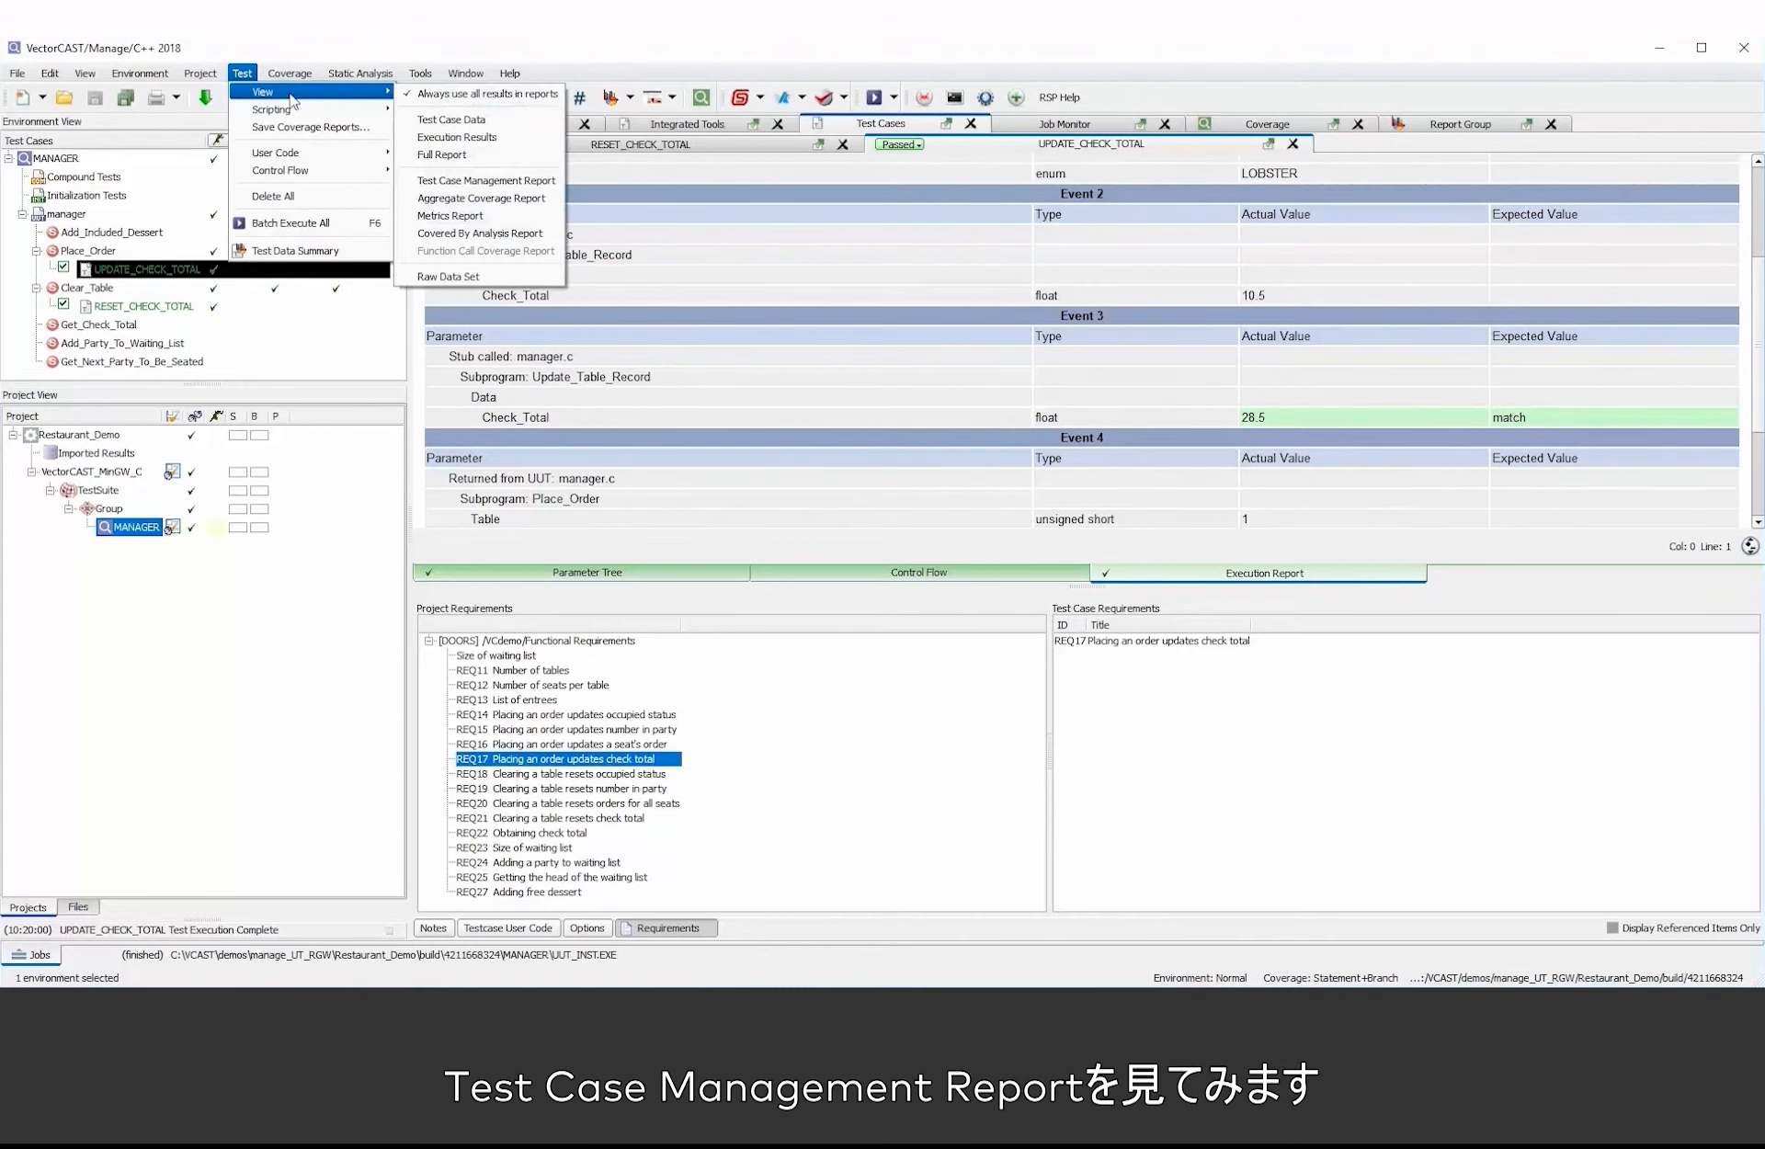
{"action": "left_click", "coordinate": [487, 181]}
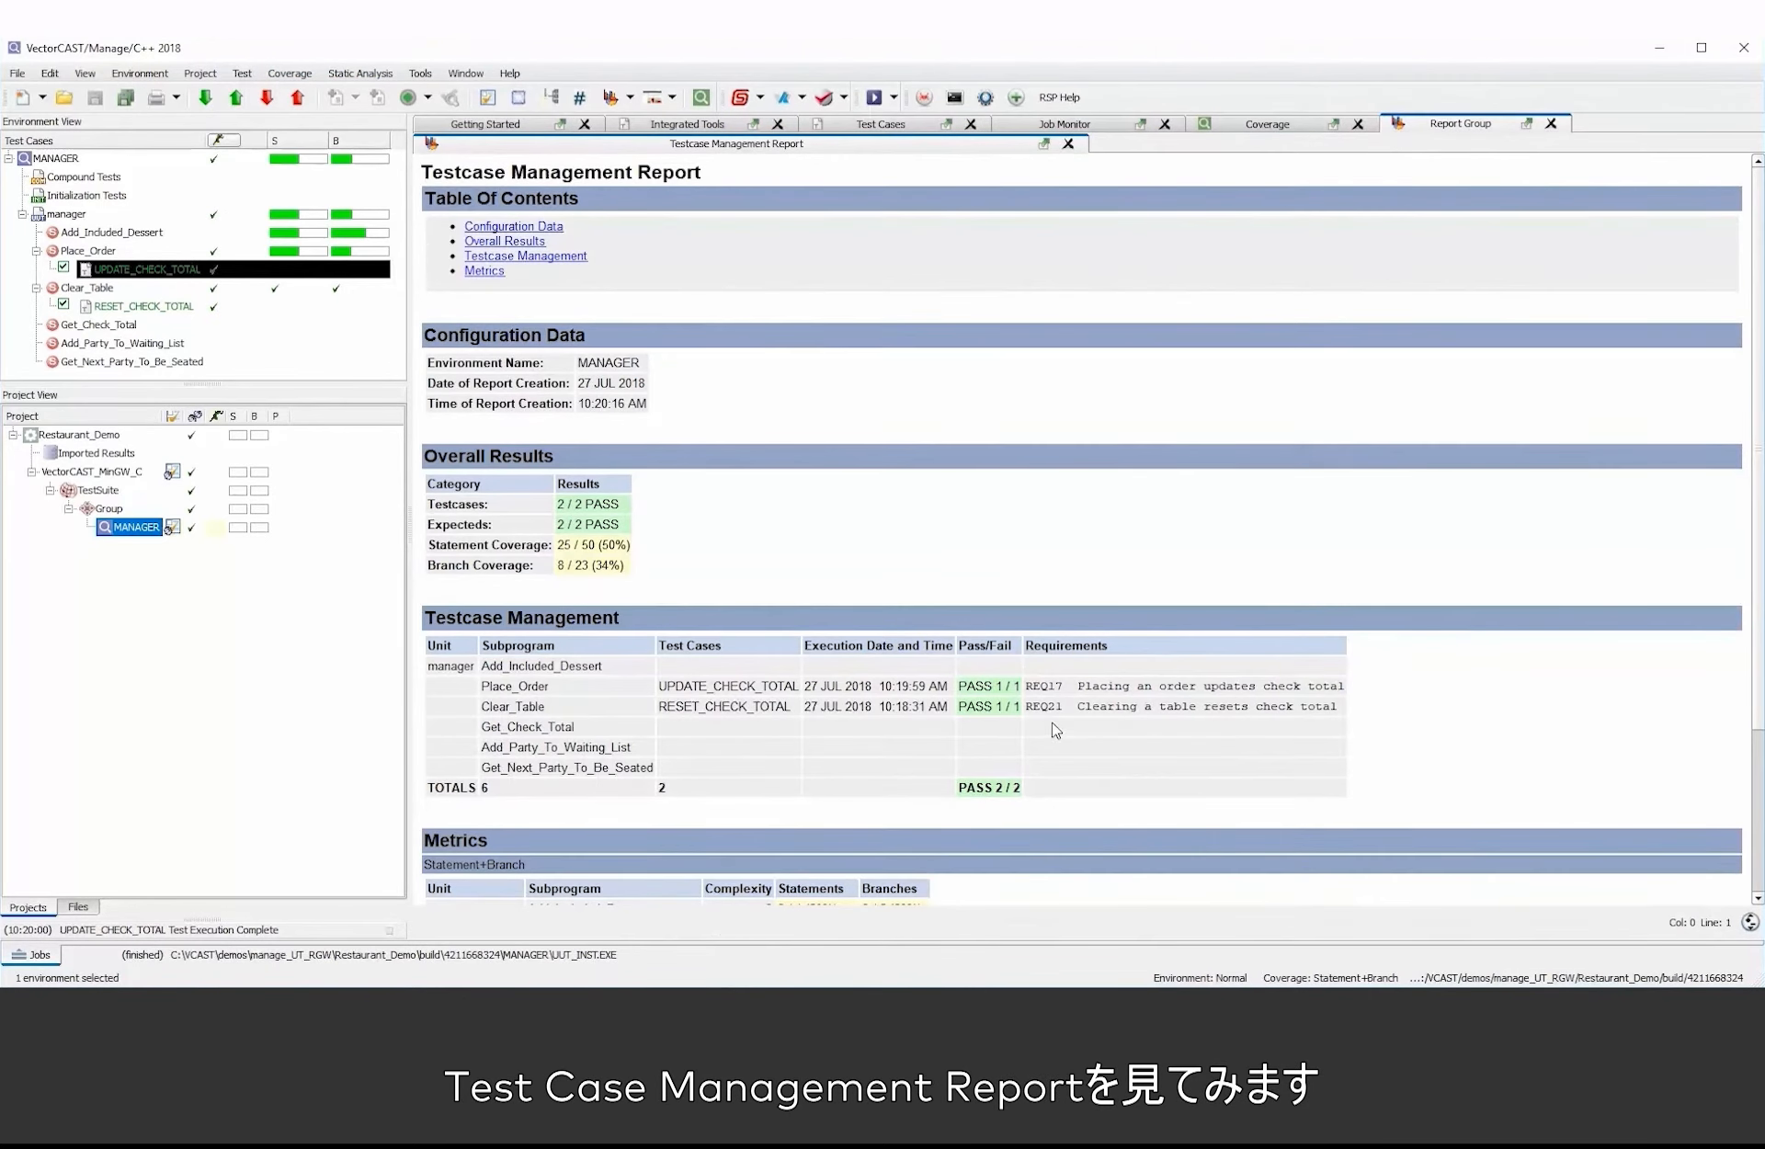
{"action": "left_click_drag", "start_coordinate": [1084, 686], "coordinate": [1333, 690]}
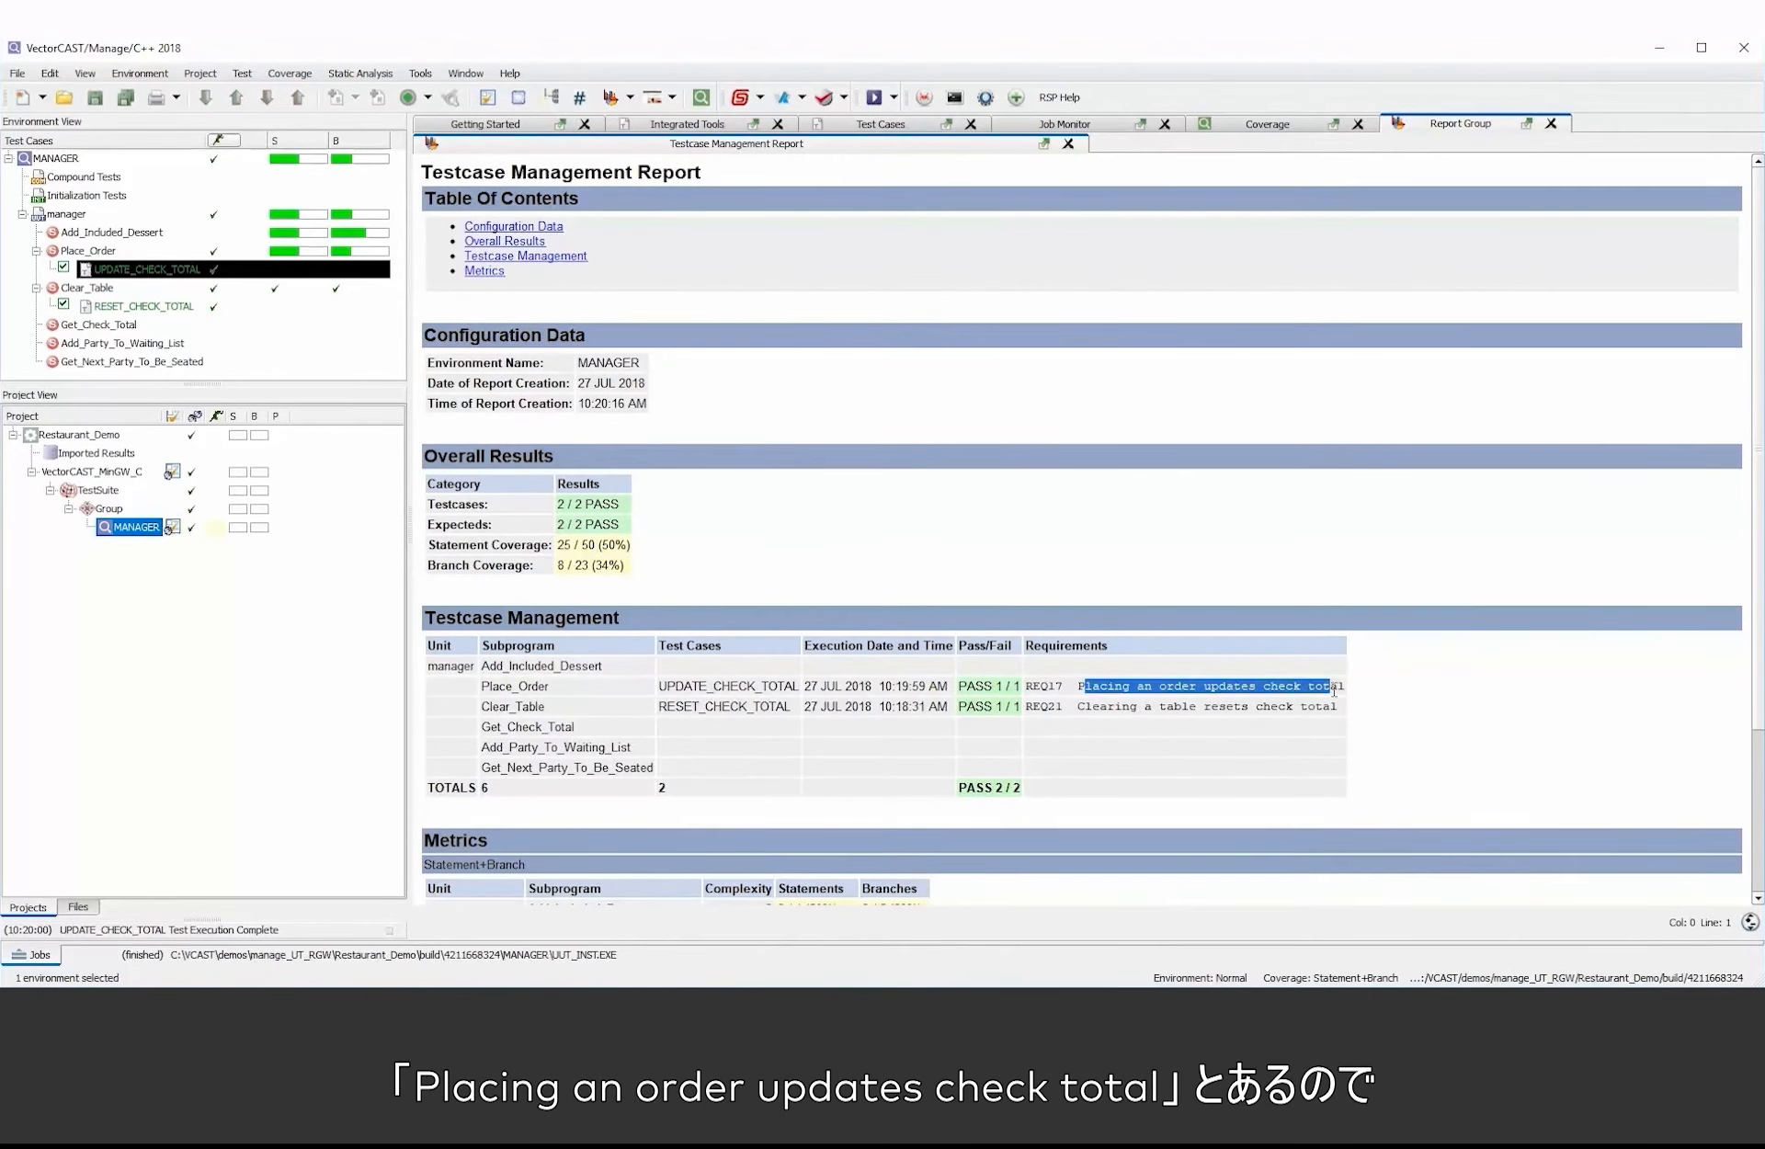
{"action": "left_click", "coordinate": [1136, 685]}
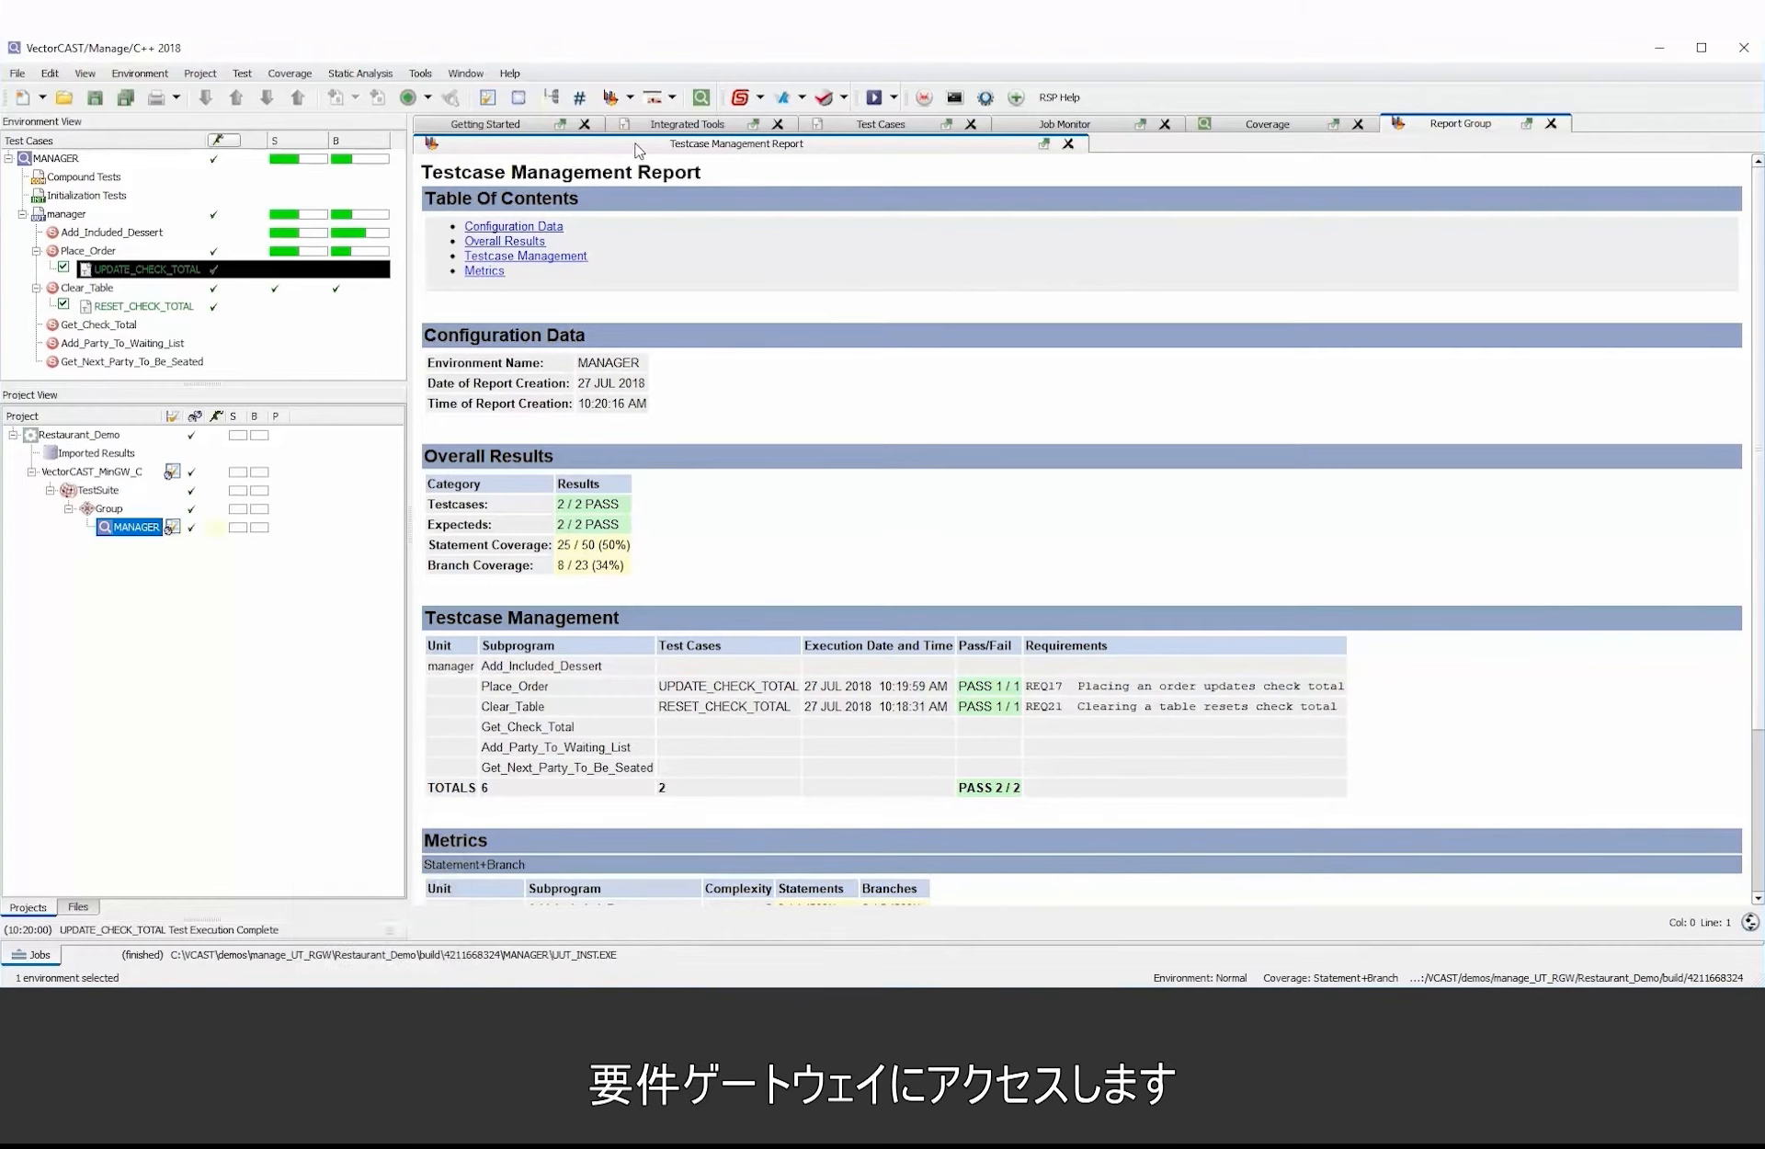
Export the test results through the Requirements Gateway to vcast_env_name, vcast_test_name and vcast_test_status, closing the DOORS database first
{"action": "left_click", "coordinate": [676, 125]}
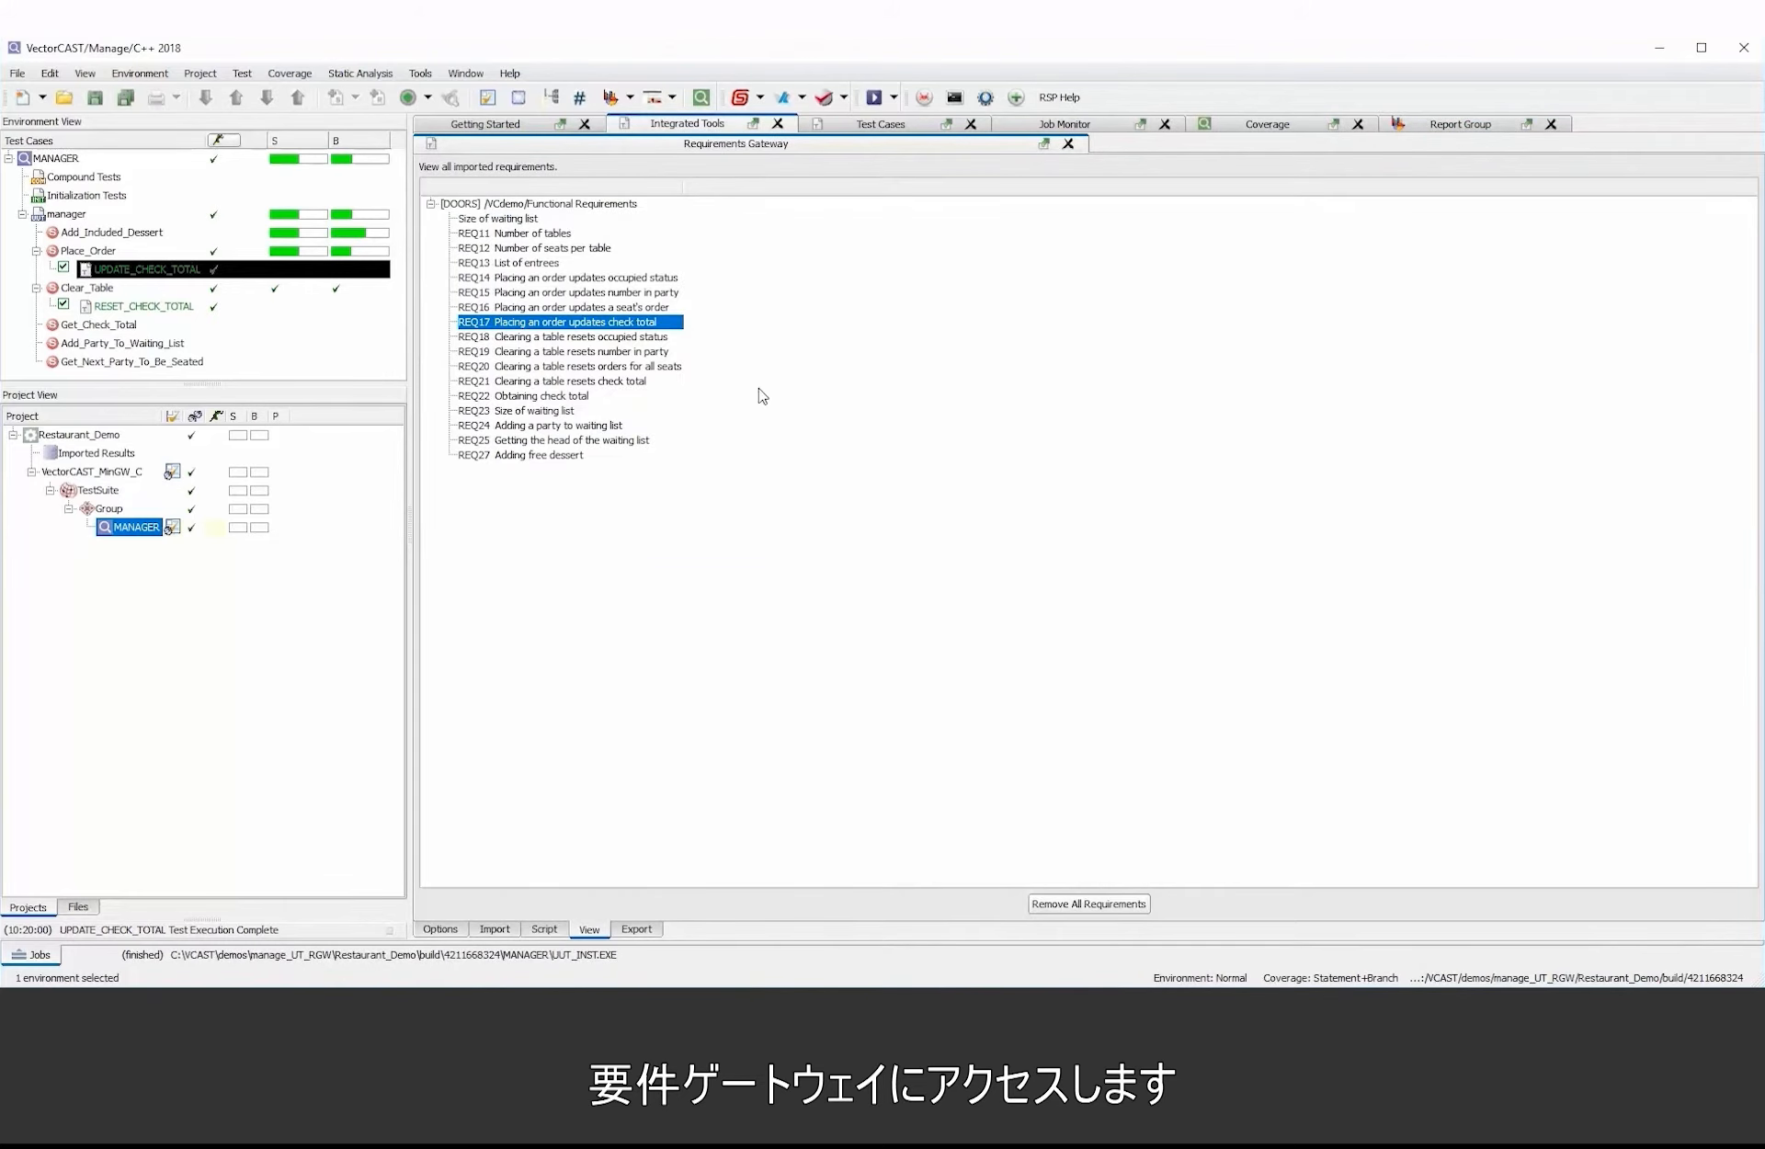
{"action": "left_click", "coordinate": [634, 929]}
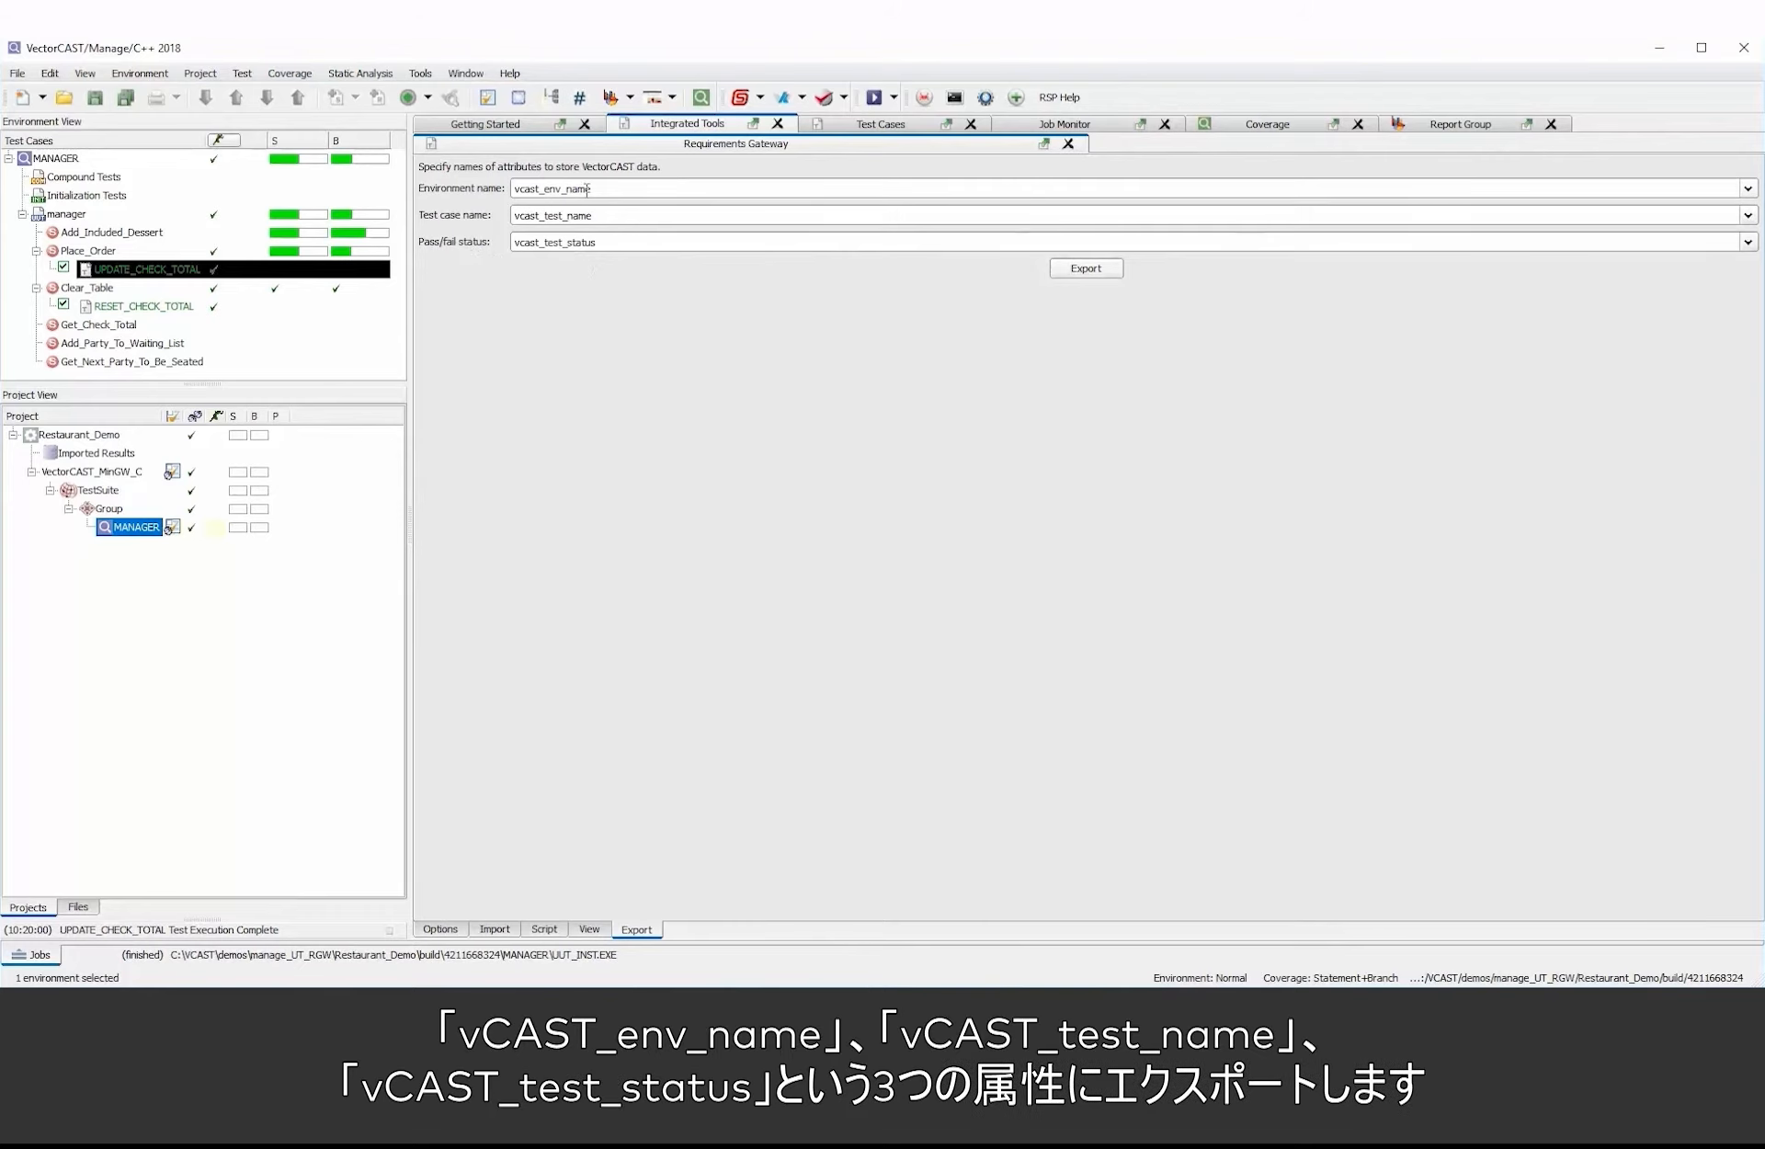
{"action": "left_click_drag", "start_coordinate": [596, 189], "coordinate": [503, 220]}
{"action": "left_click_drag", "start_coordinate": [610, 243], "coordinate": [511, 242]}
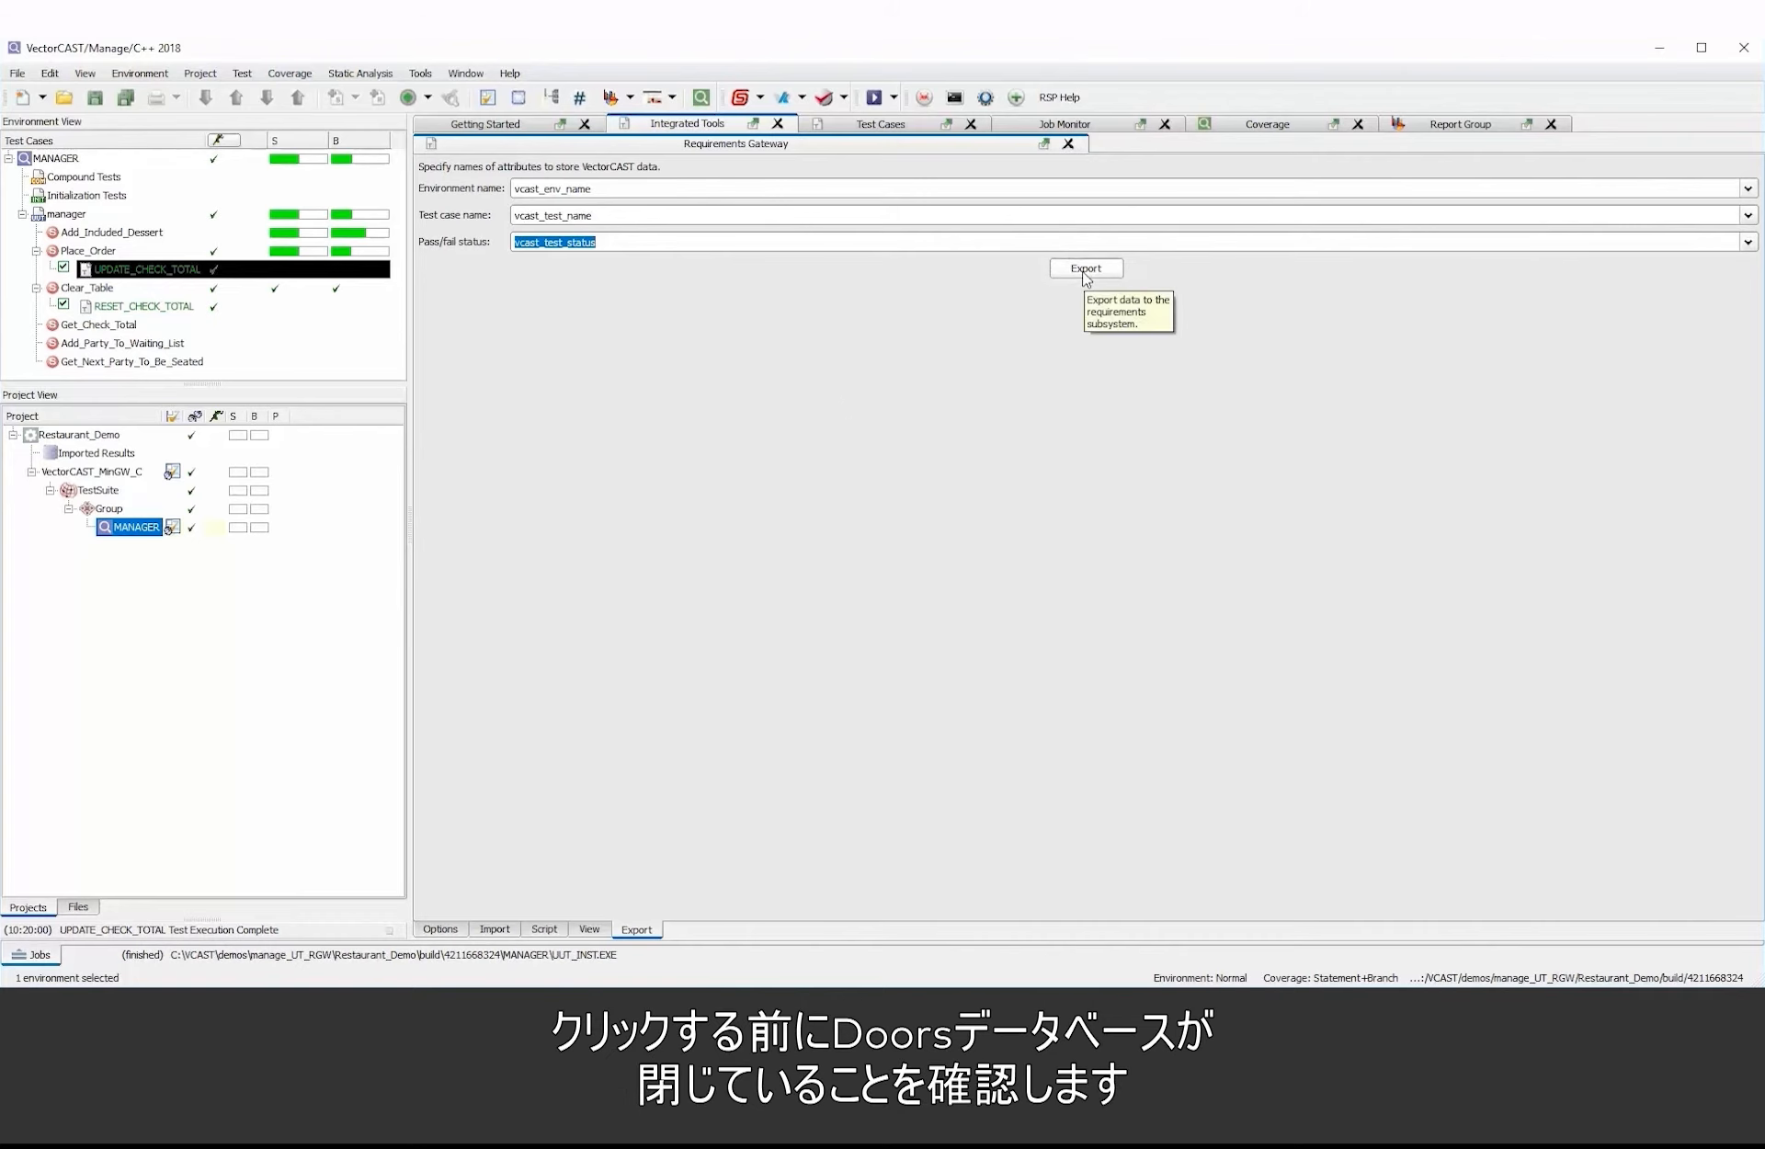
{"action": "left_click", "coordinate": [459, 1008]}
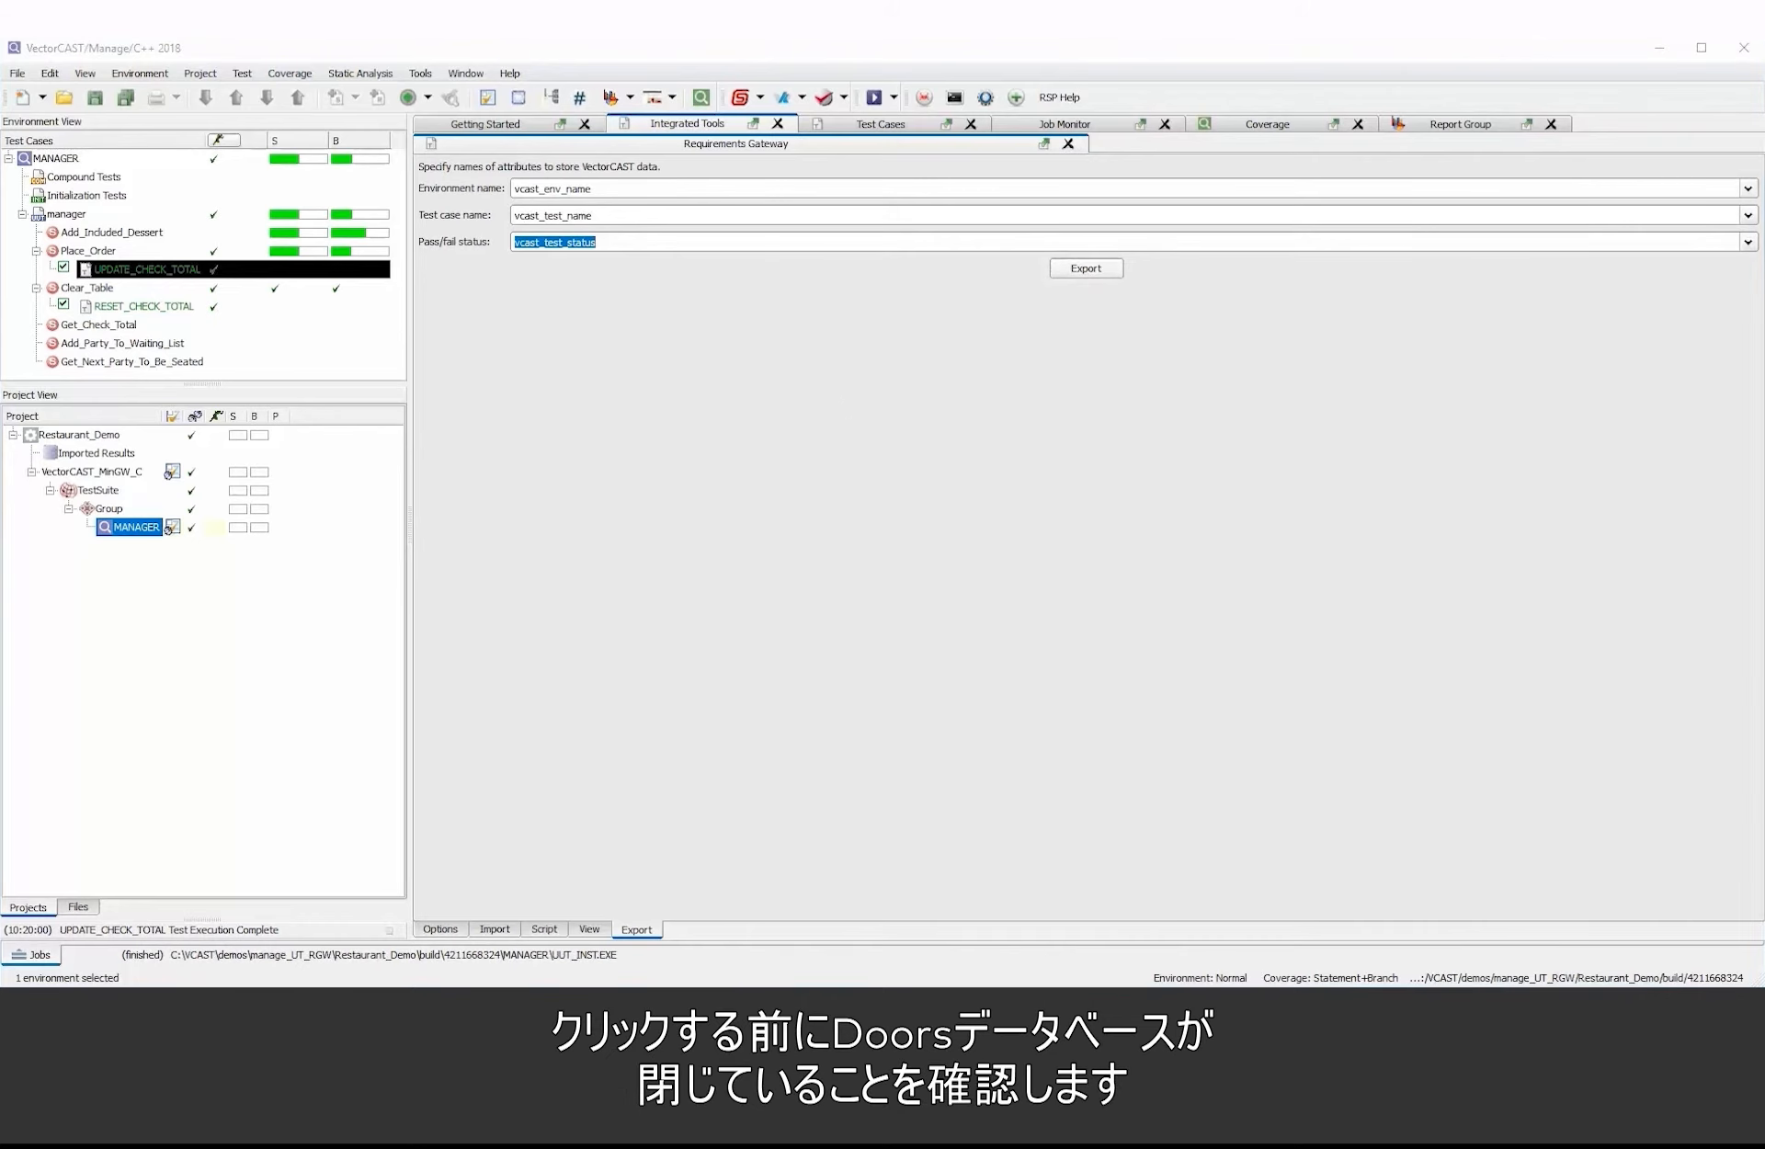
{"action": "left_click", "coordinate": [1190, 300]}
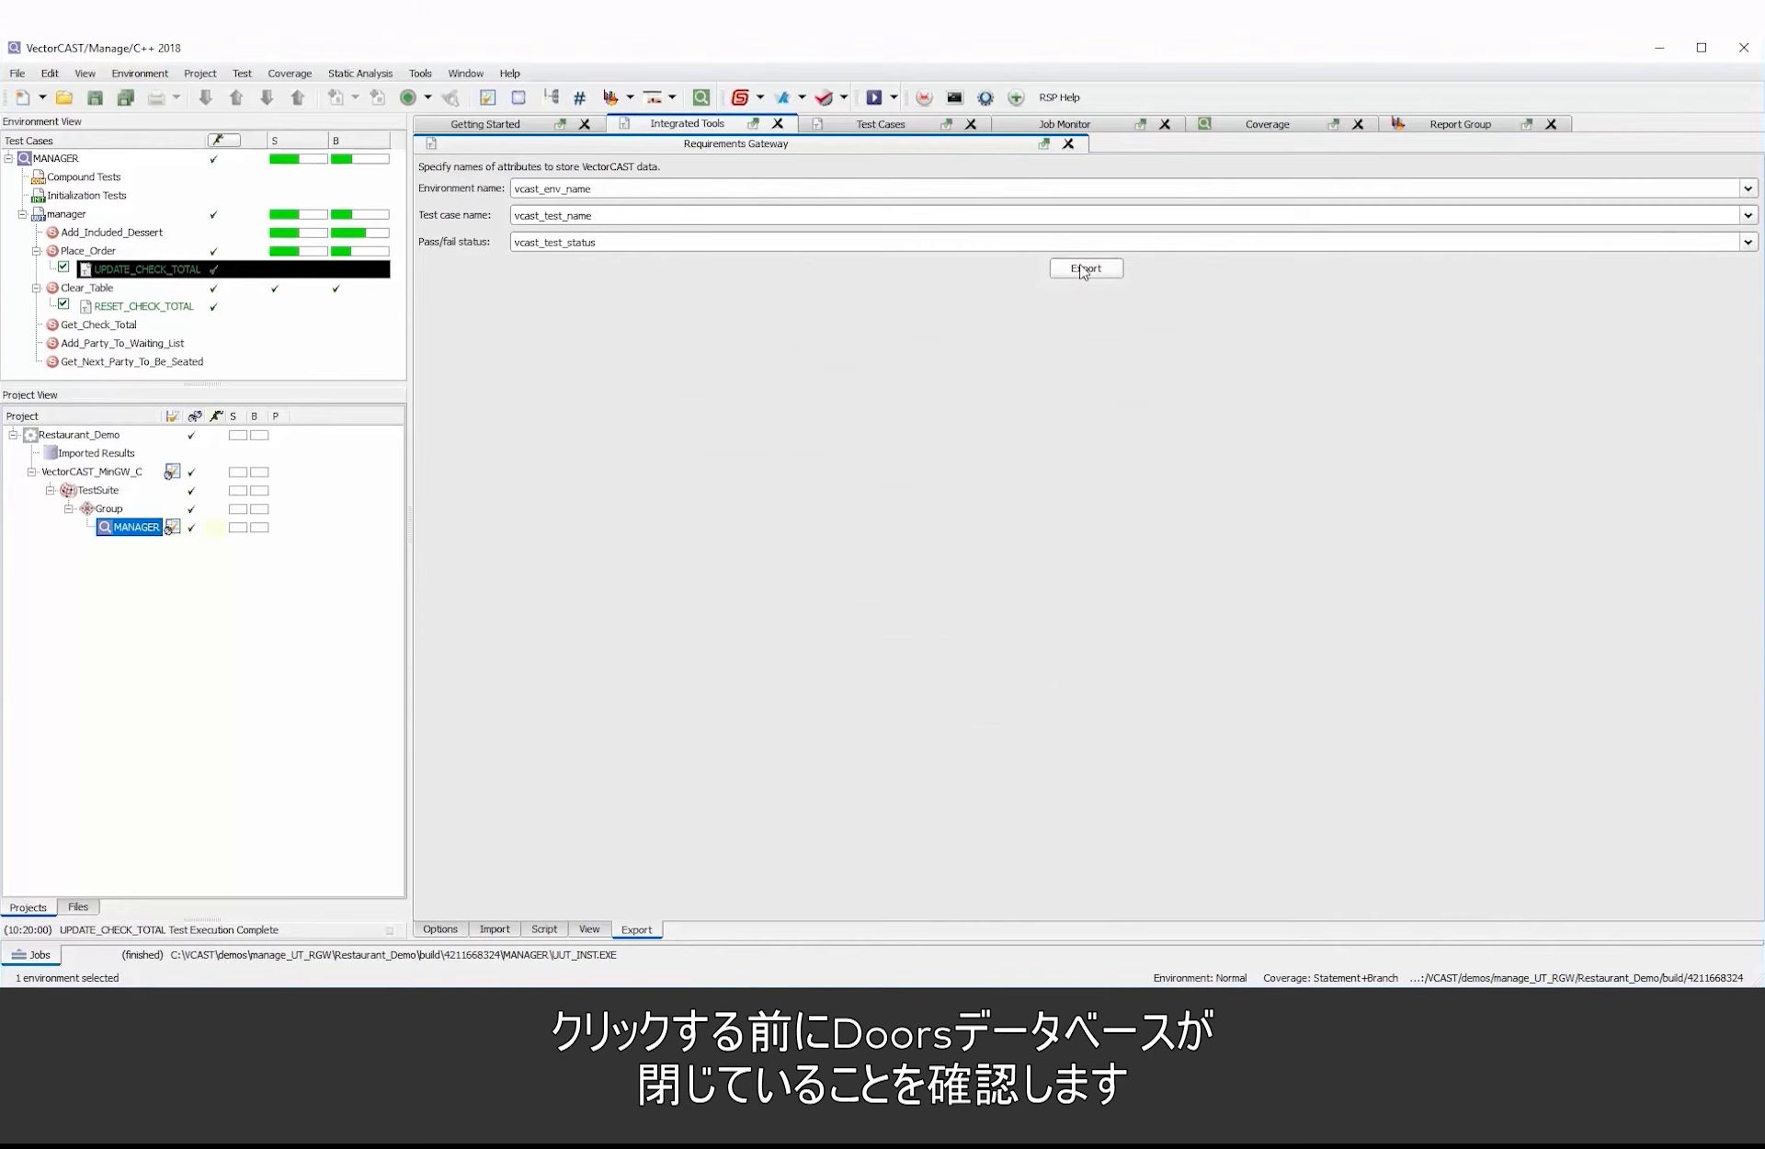
{"action": "key", "text": "Return"}
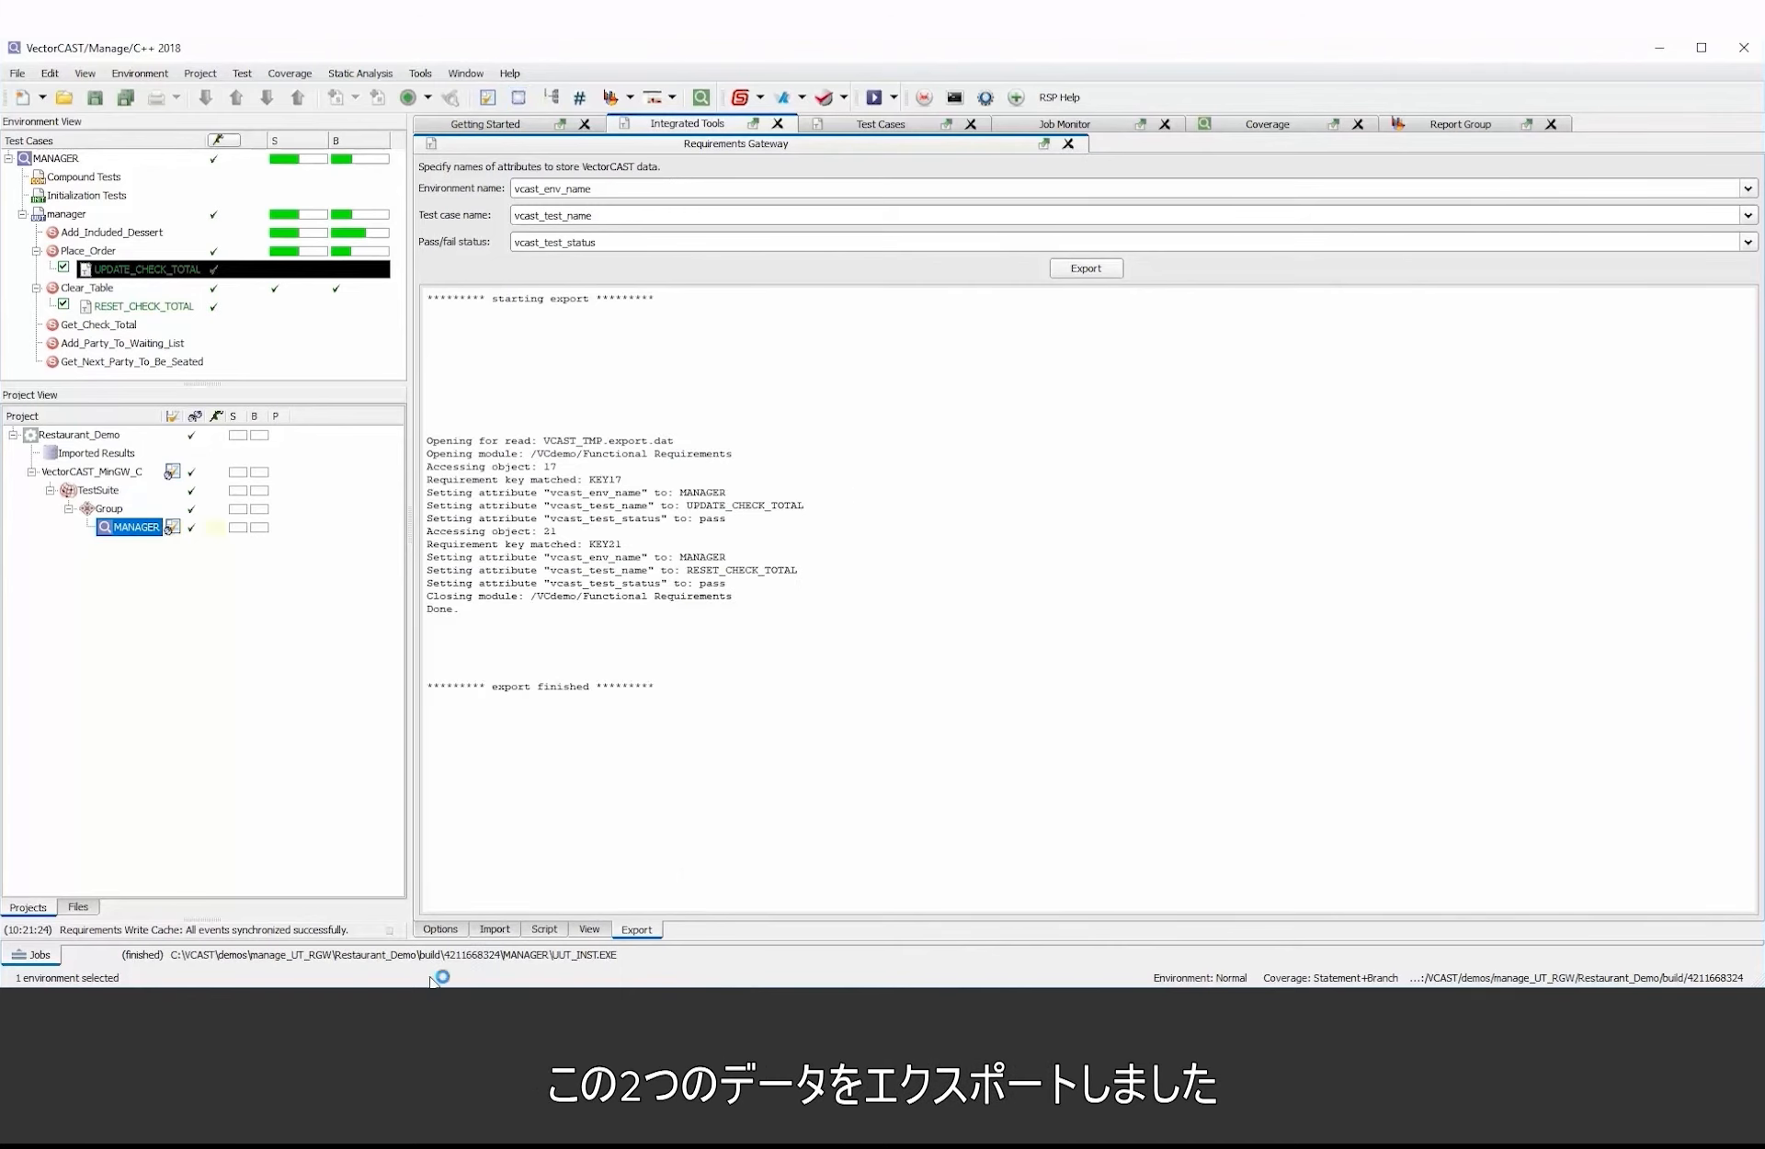
Switch to DOORS, open the Functional Requirements module of VCdemo and enlarge its window
{"action": "mouse_move", "coordinate": [375, 1011]}
{"action": "left_click", "coordinate": [375, 928]}
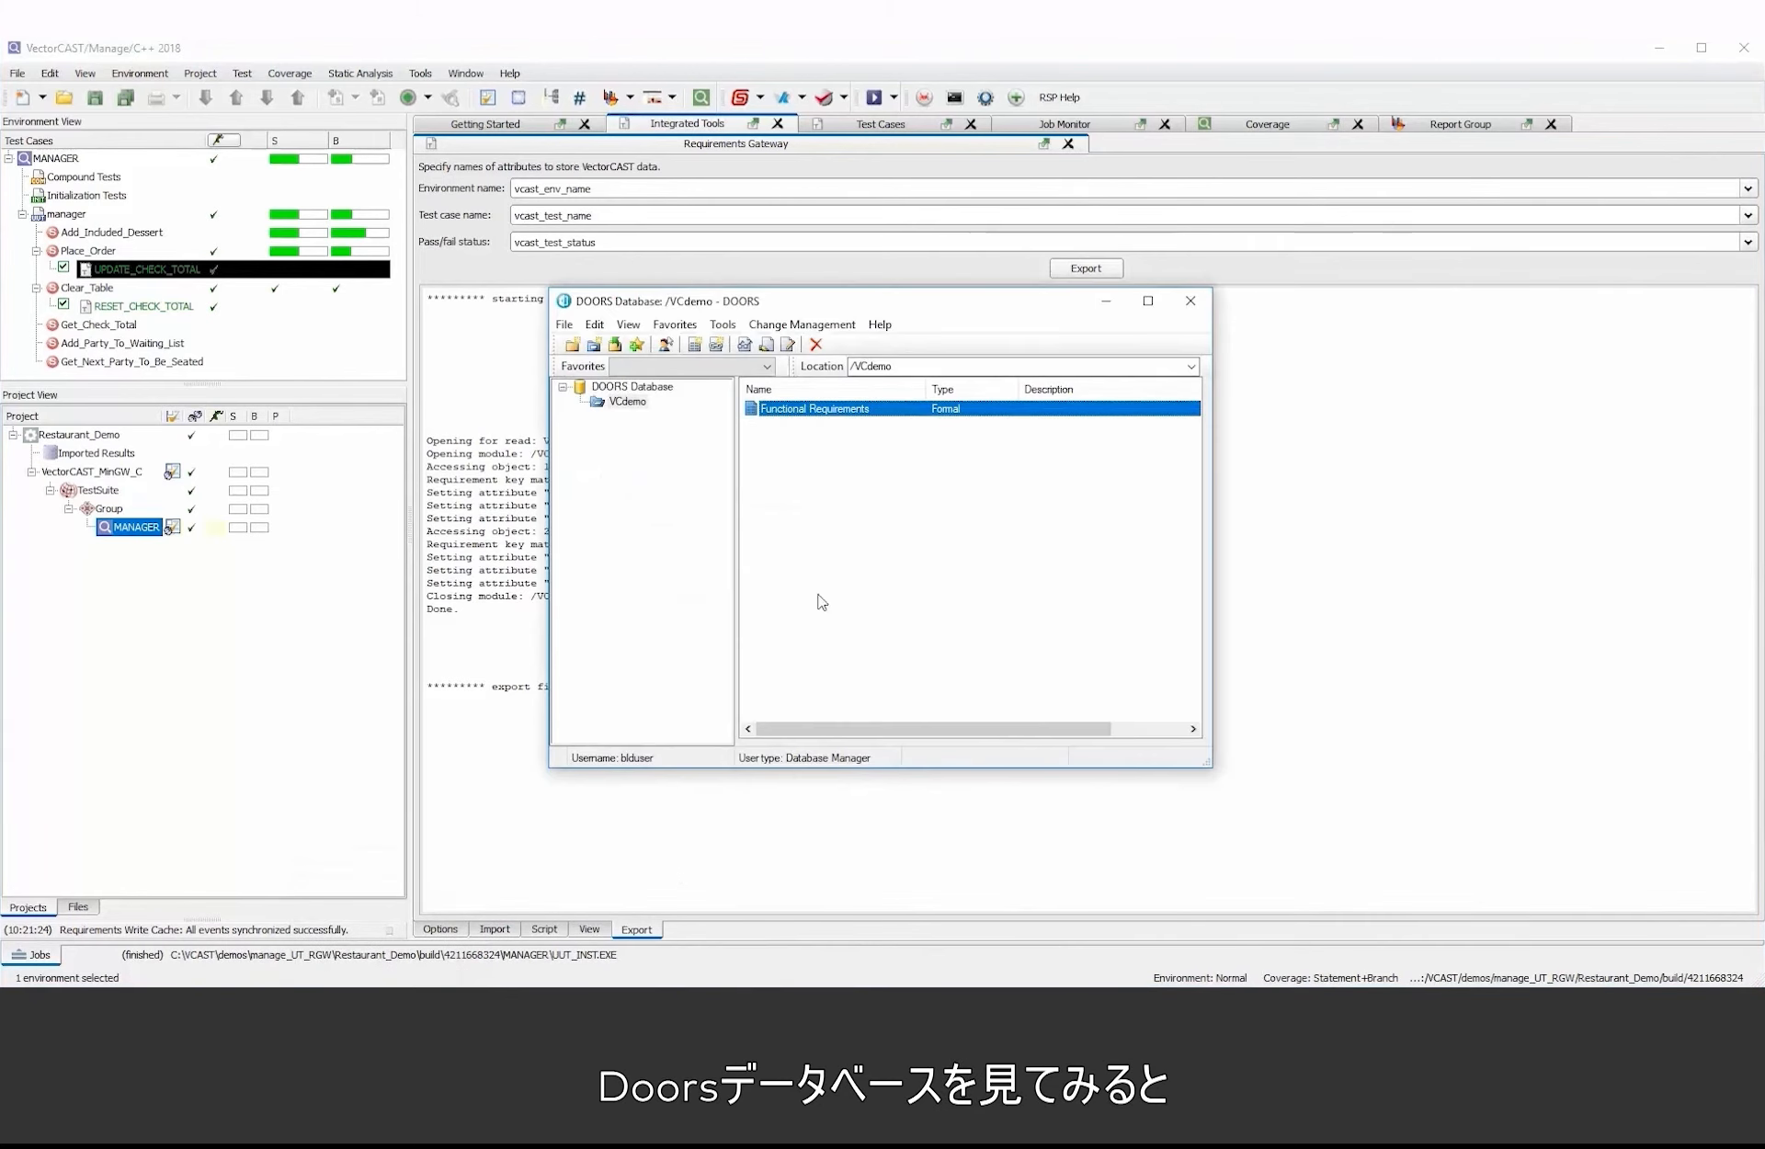
{"action": "double_click", "coordinate": [823, 410]}
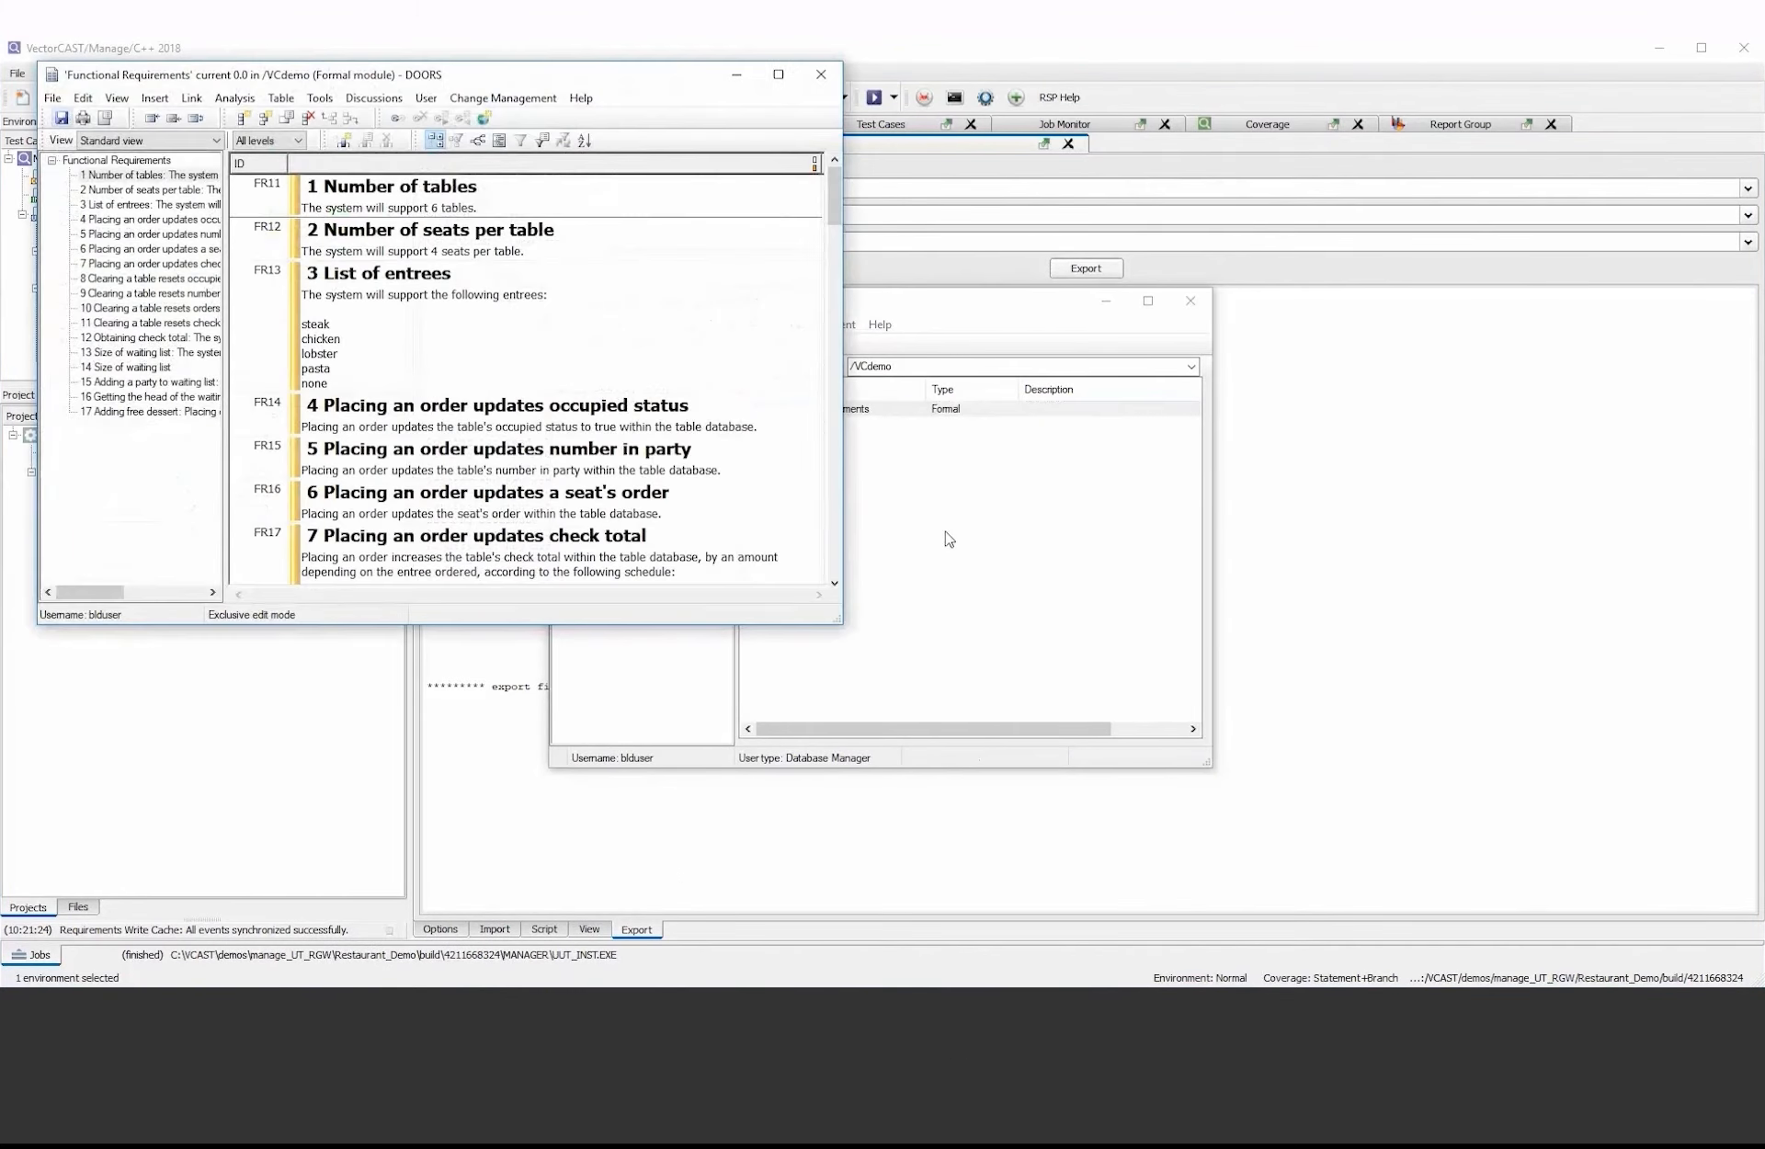
{"action": "left_click_drag", "start_coordinate": [276, 83], "coordinate": [423, 94]}
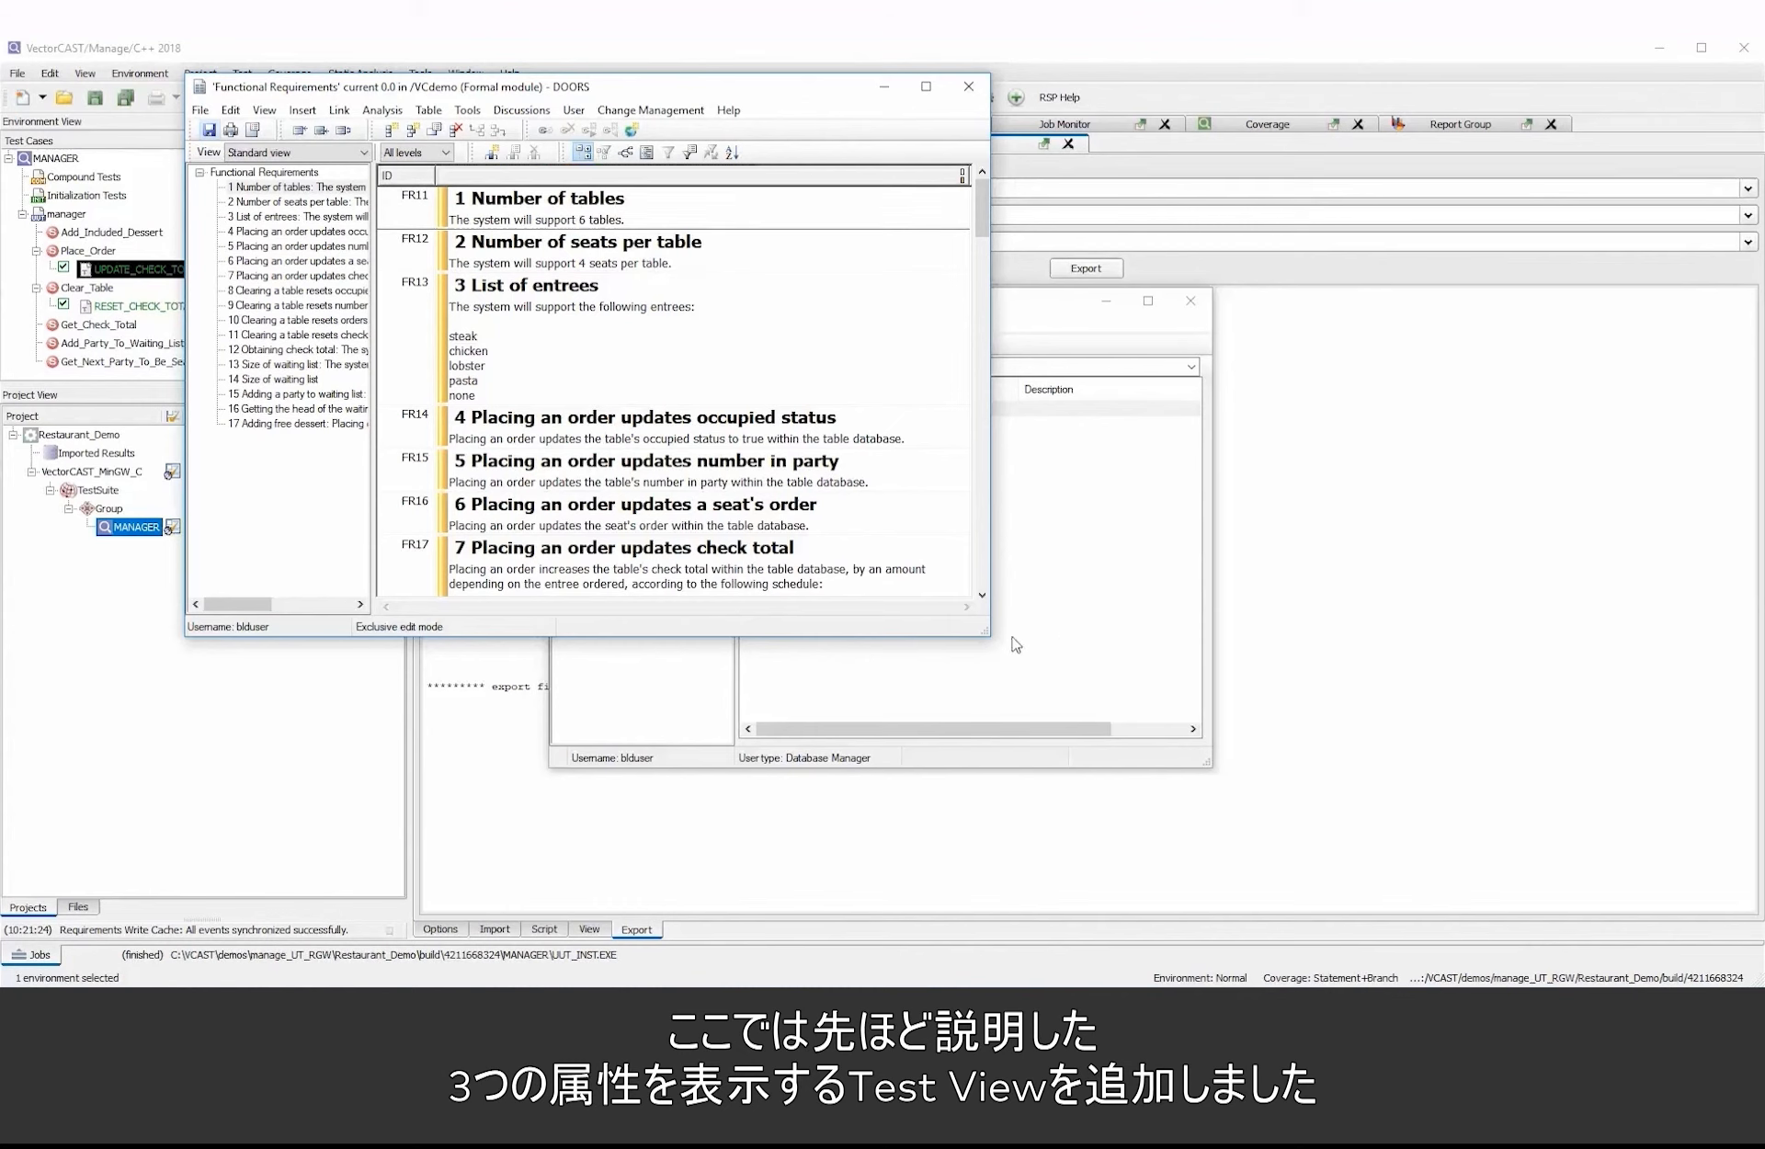
{"action": "left_click_drag", "start_coordinate": [989, 636], "coordinate": [1243, 806]}
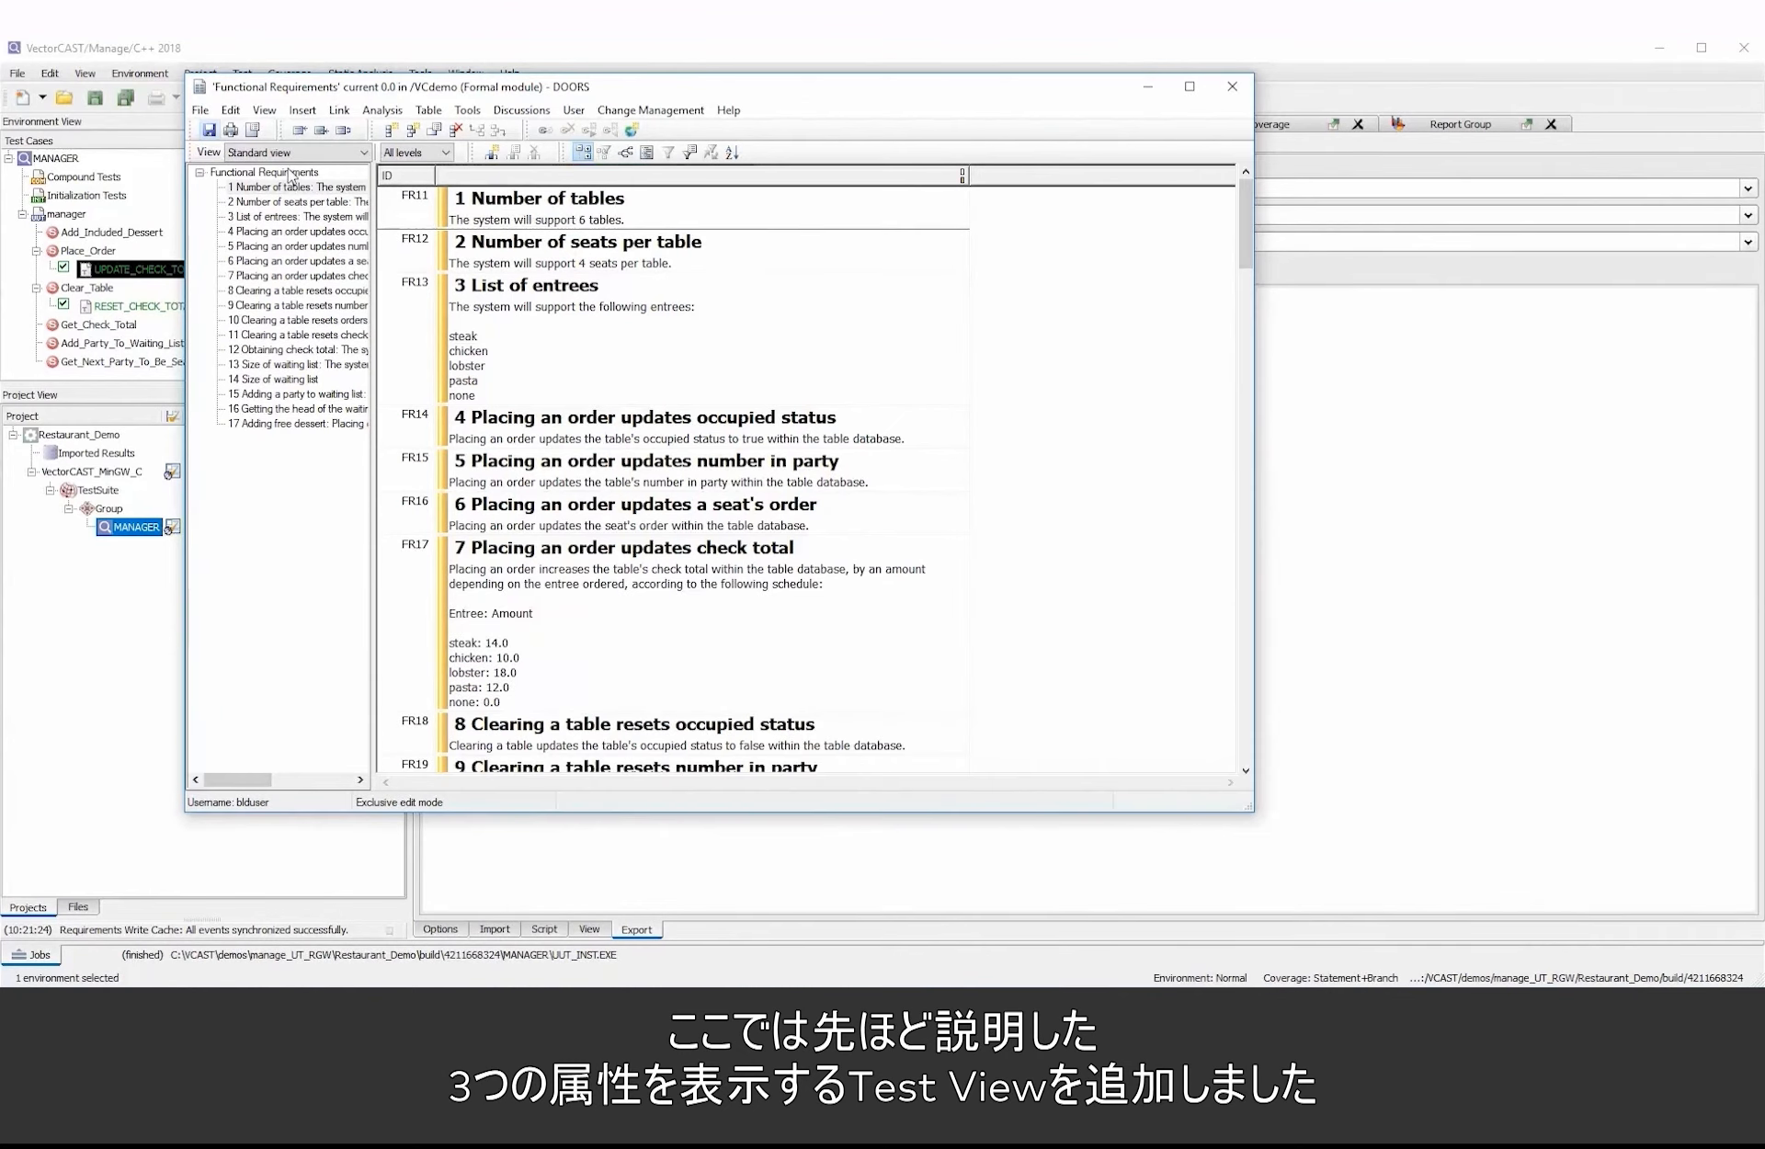
Switch the Functional Requirements module to the Test view and widen its window to show the Test Case Status column
{"action": "left_click", "coordinate": [365, 154]}
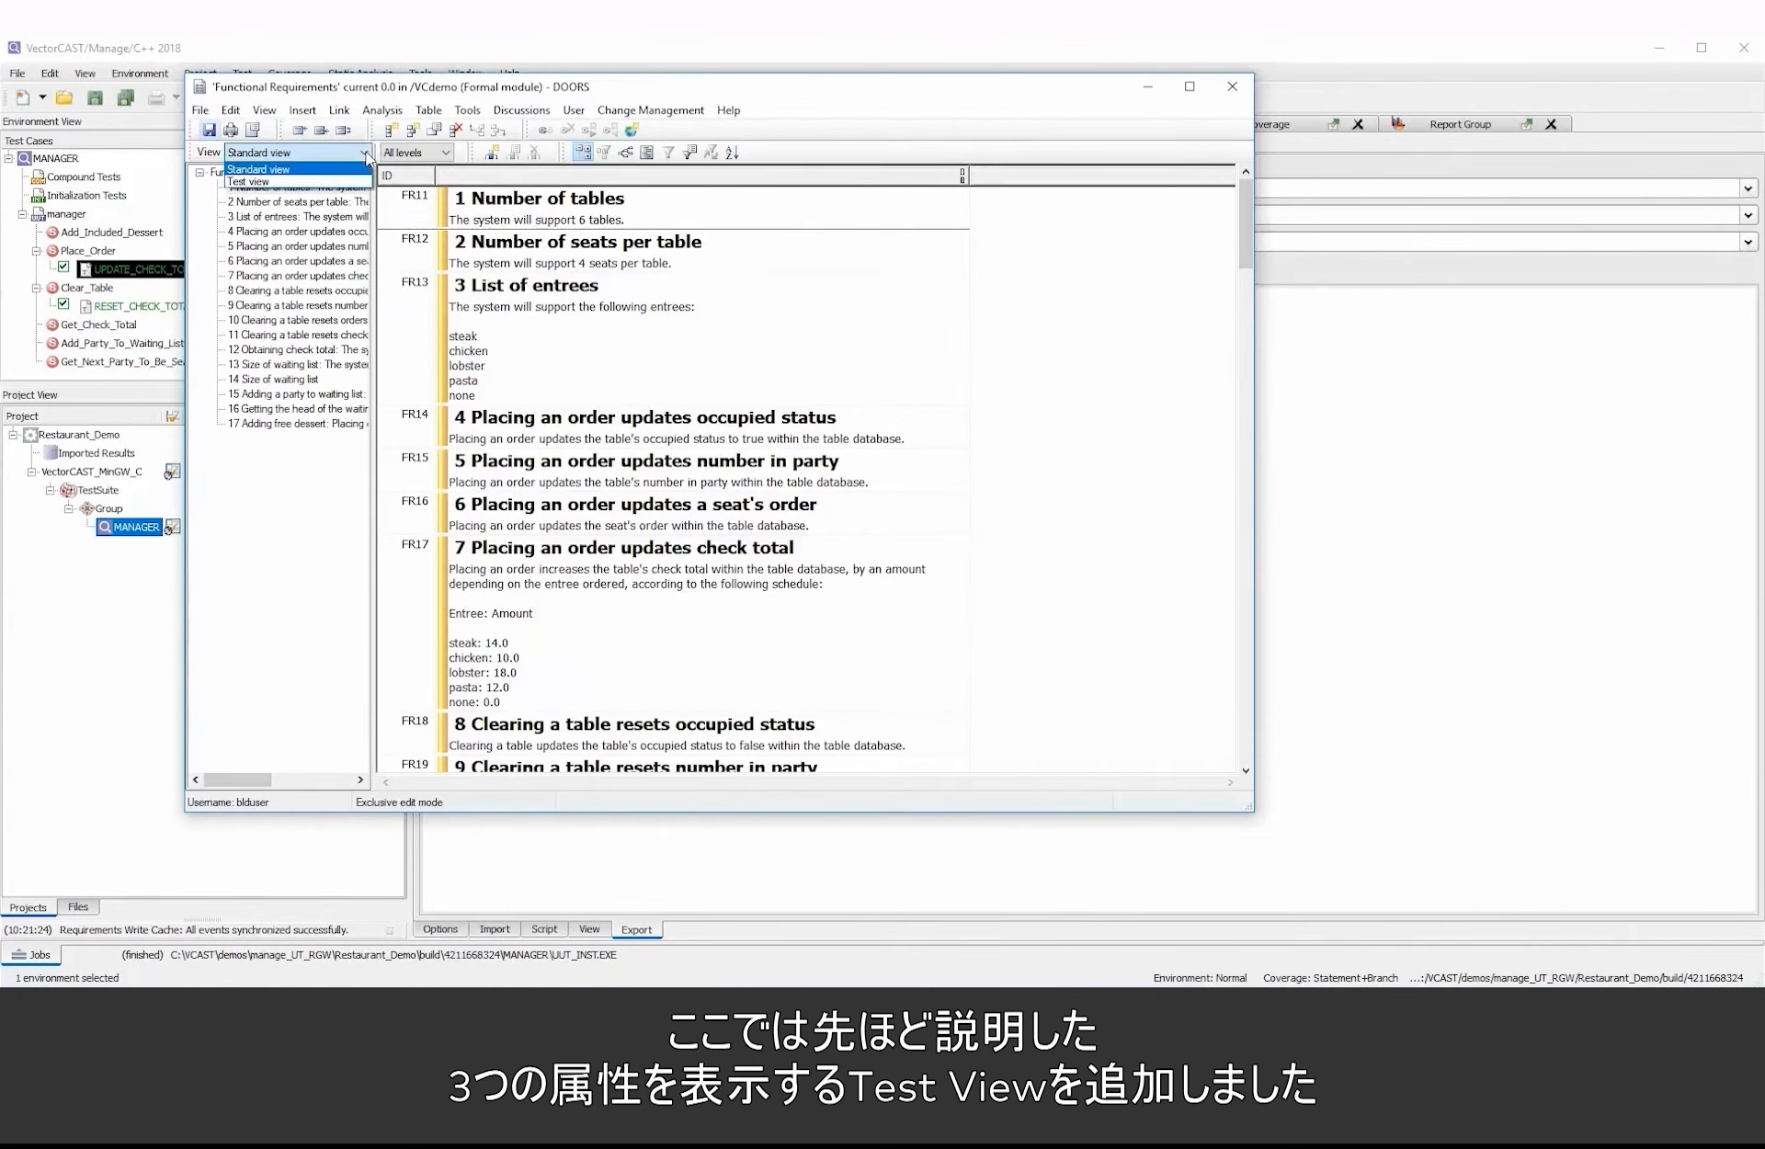
{"action": "left_click", "coordinate": [258, 181]}
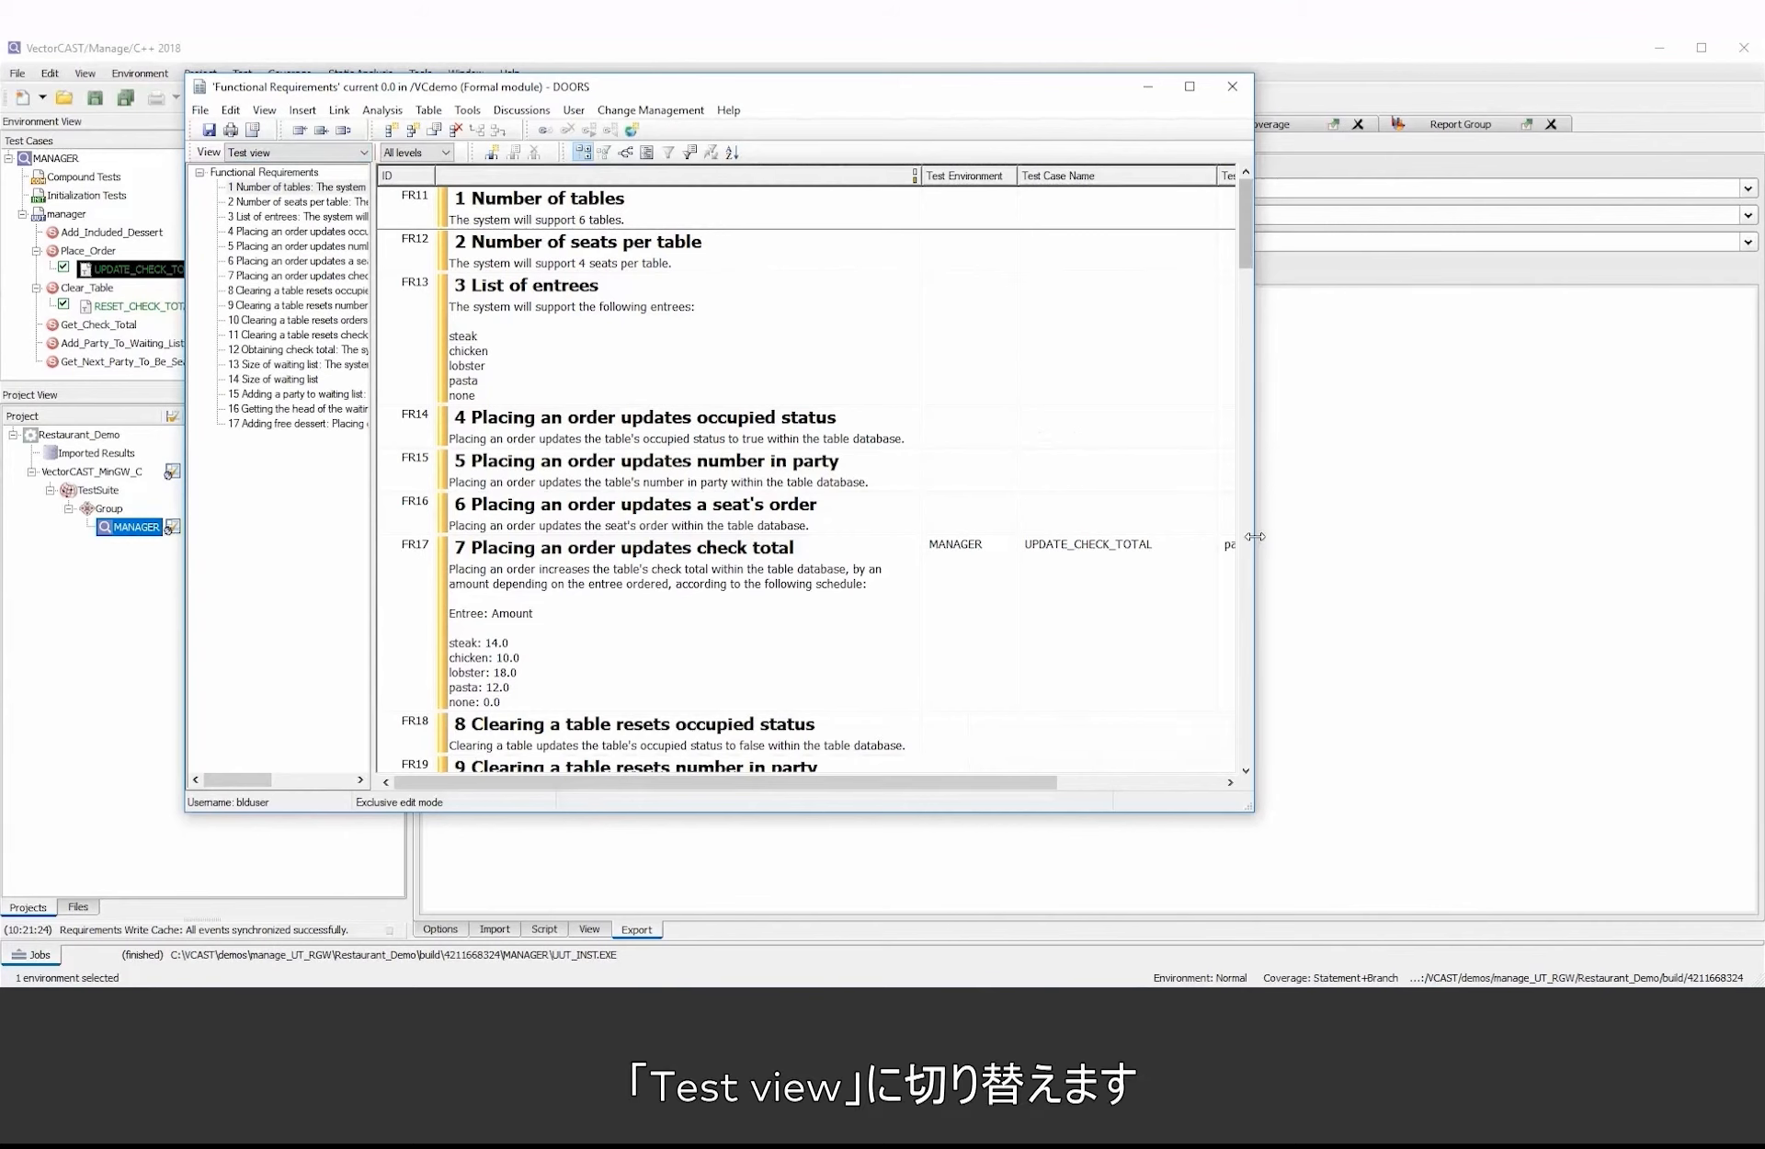
{"action": "left_click_drag", "start_coordinate": [1255, 536], "coordinate": [1600, 536]}
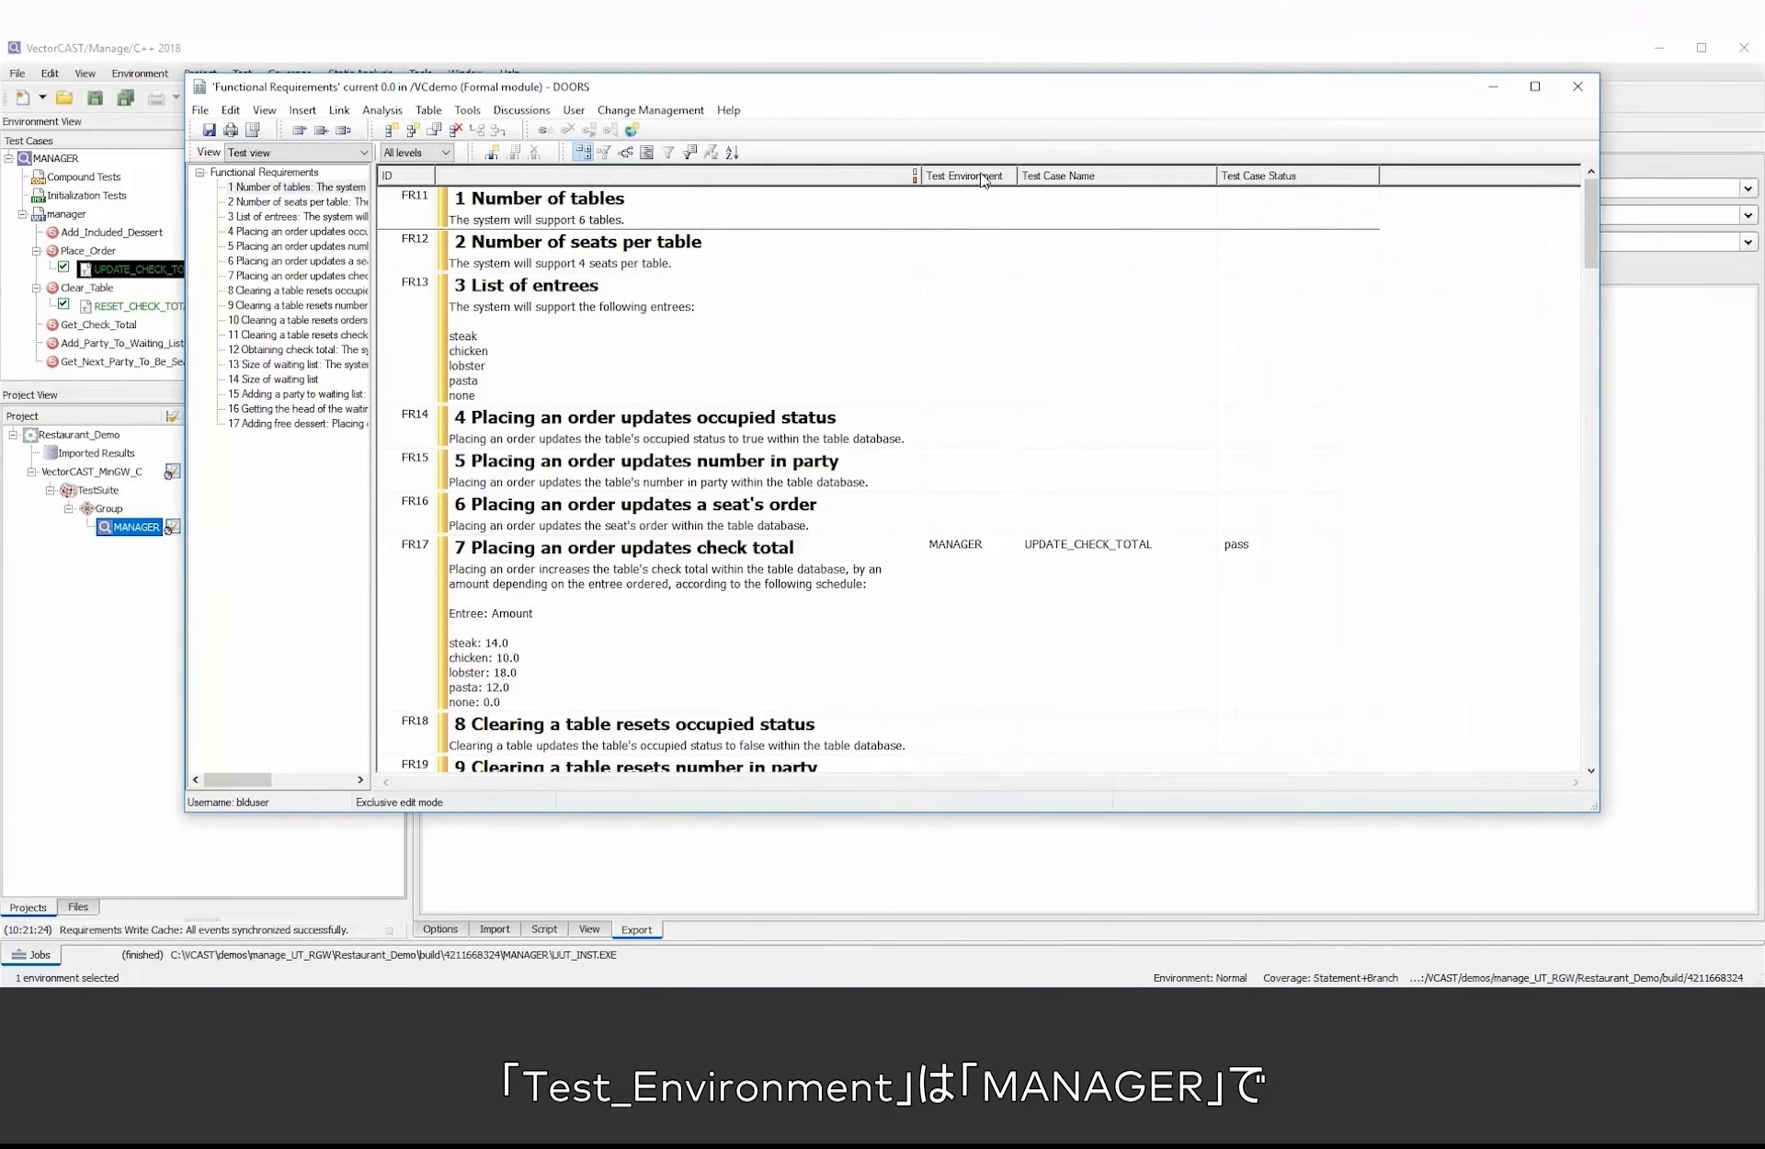
Examine the test environment, test case name and status exported for the check-total requirements FR17 and FR21
{"action": "left_click", "coordinate": [961, 543]}
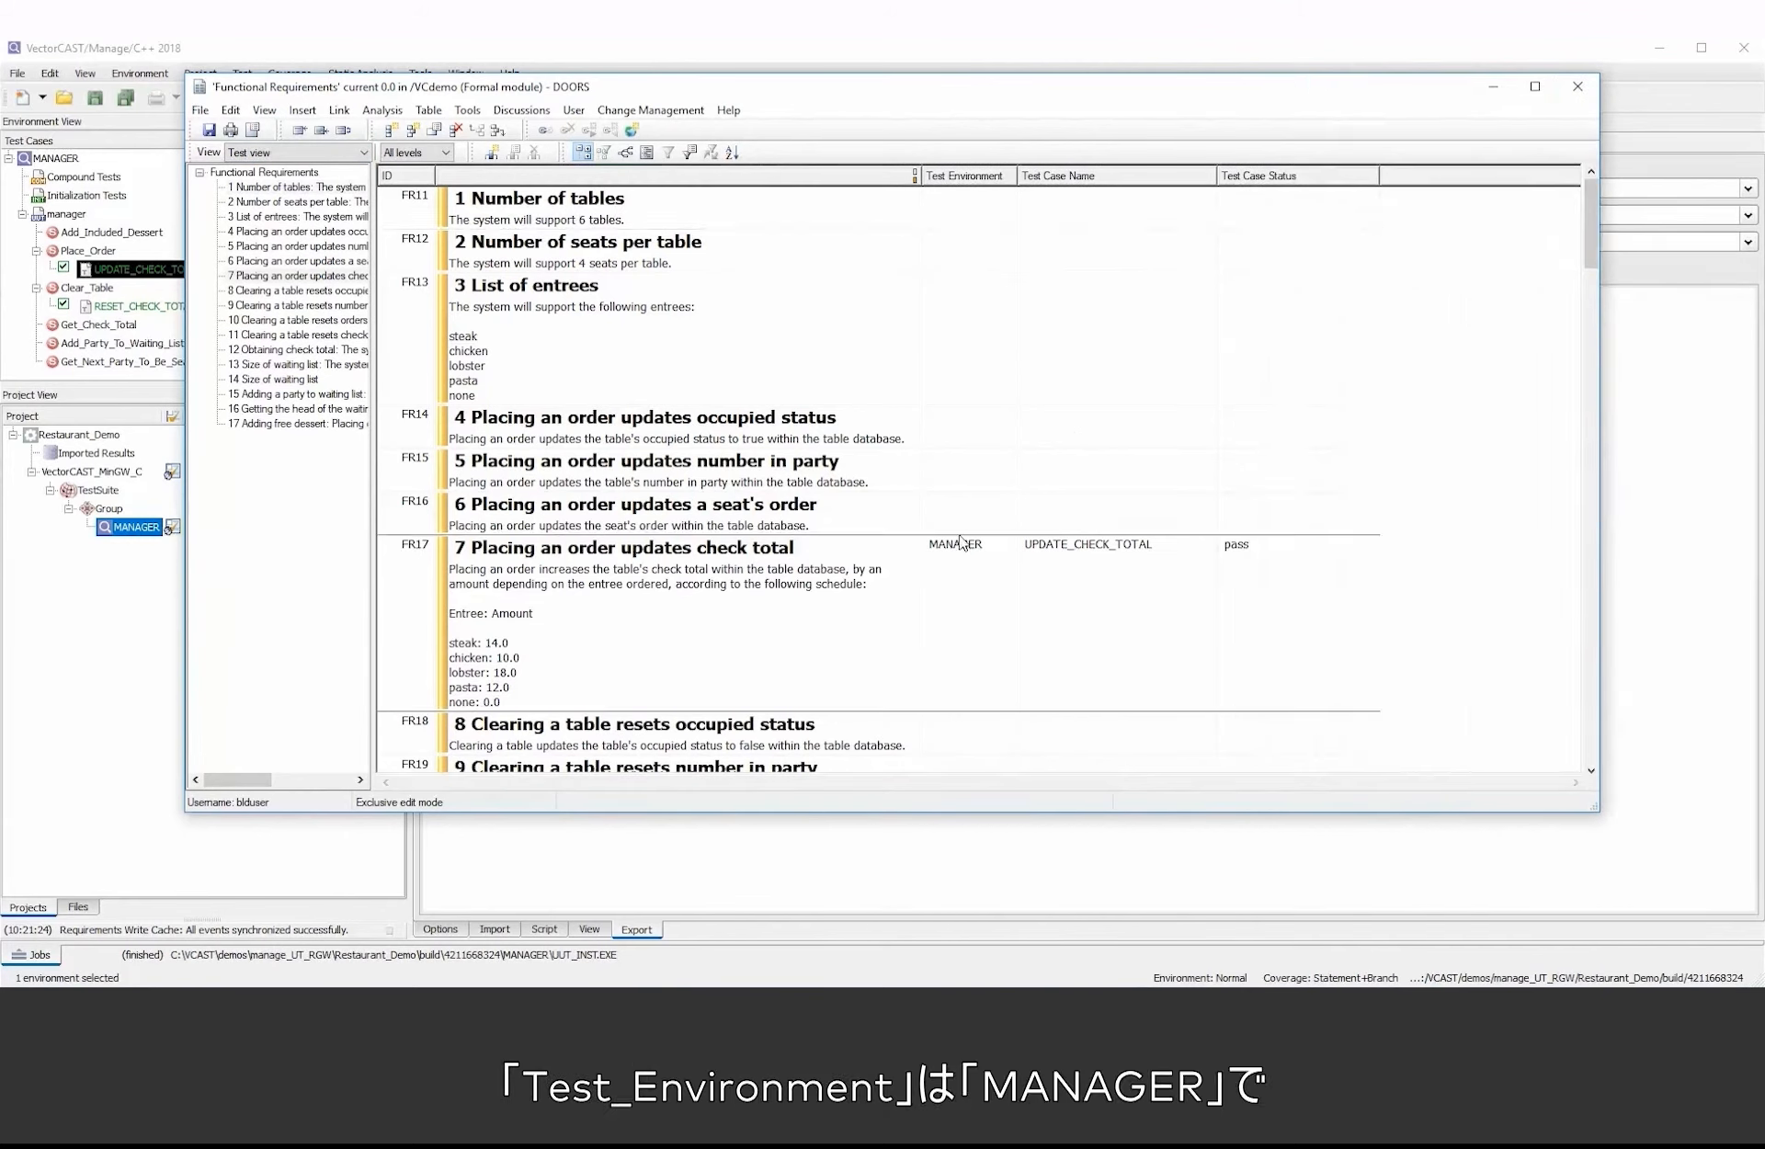
{"action": "scroll", "coordinate": [960, 542], "scroll_direction": "down", "scroll_amount": 3}
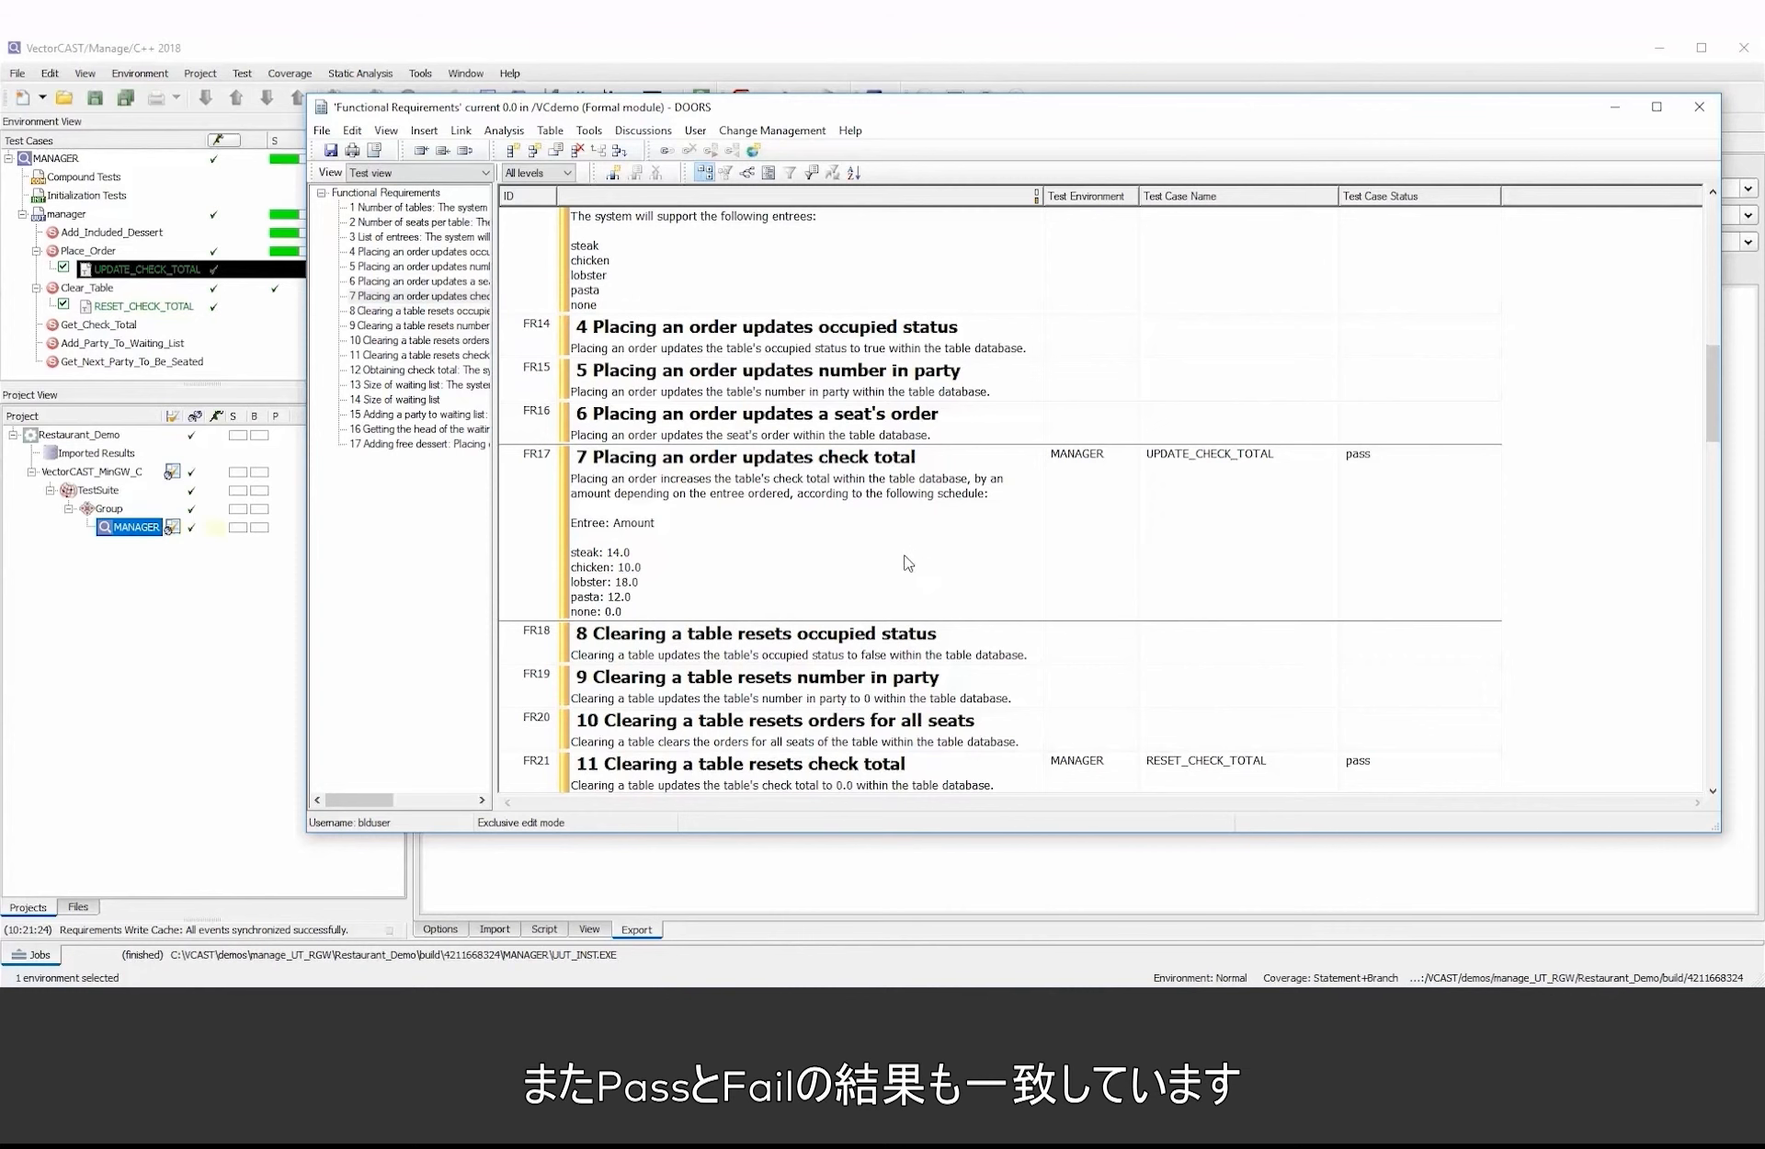
{"action": "left_click_drag", "start_coordinate": [706, 118], "coordinate": [598, 154]}
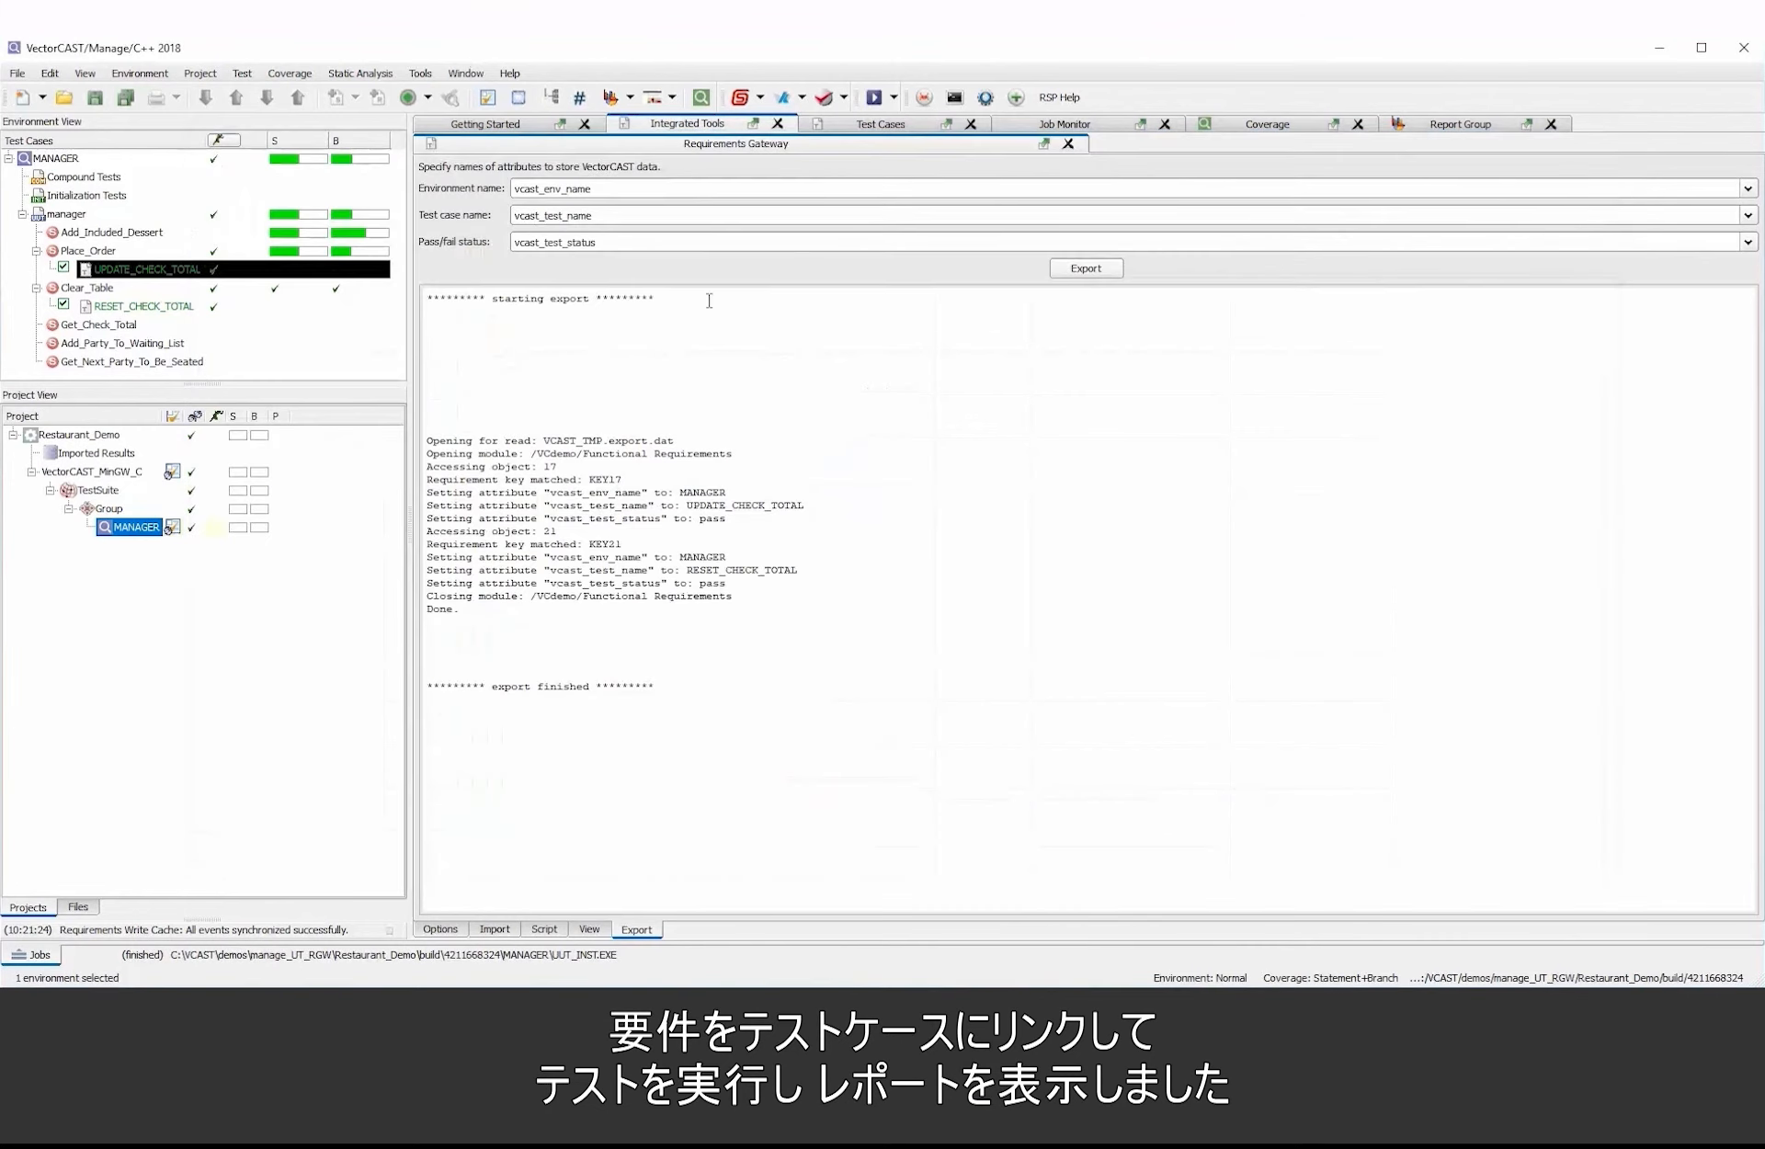
Review the Testcase Management Report for the MANAGER environment, including the requirements linked to the check-total test cases
{"action": "left_click", "coordinate": [1419, 128]}
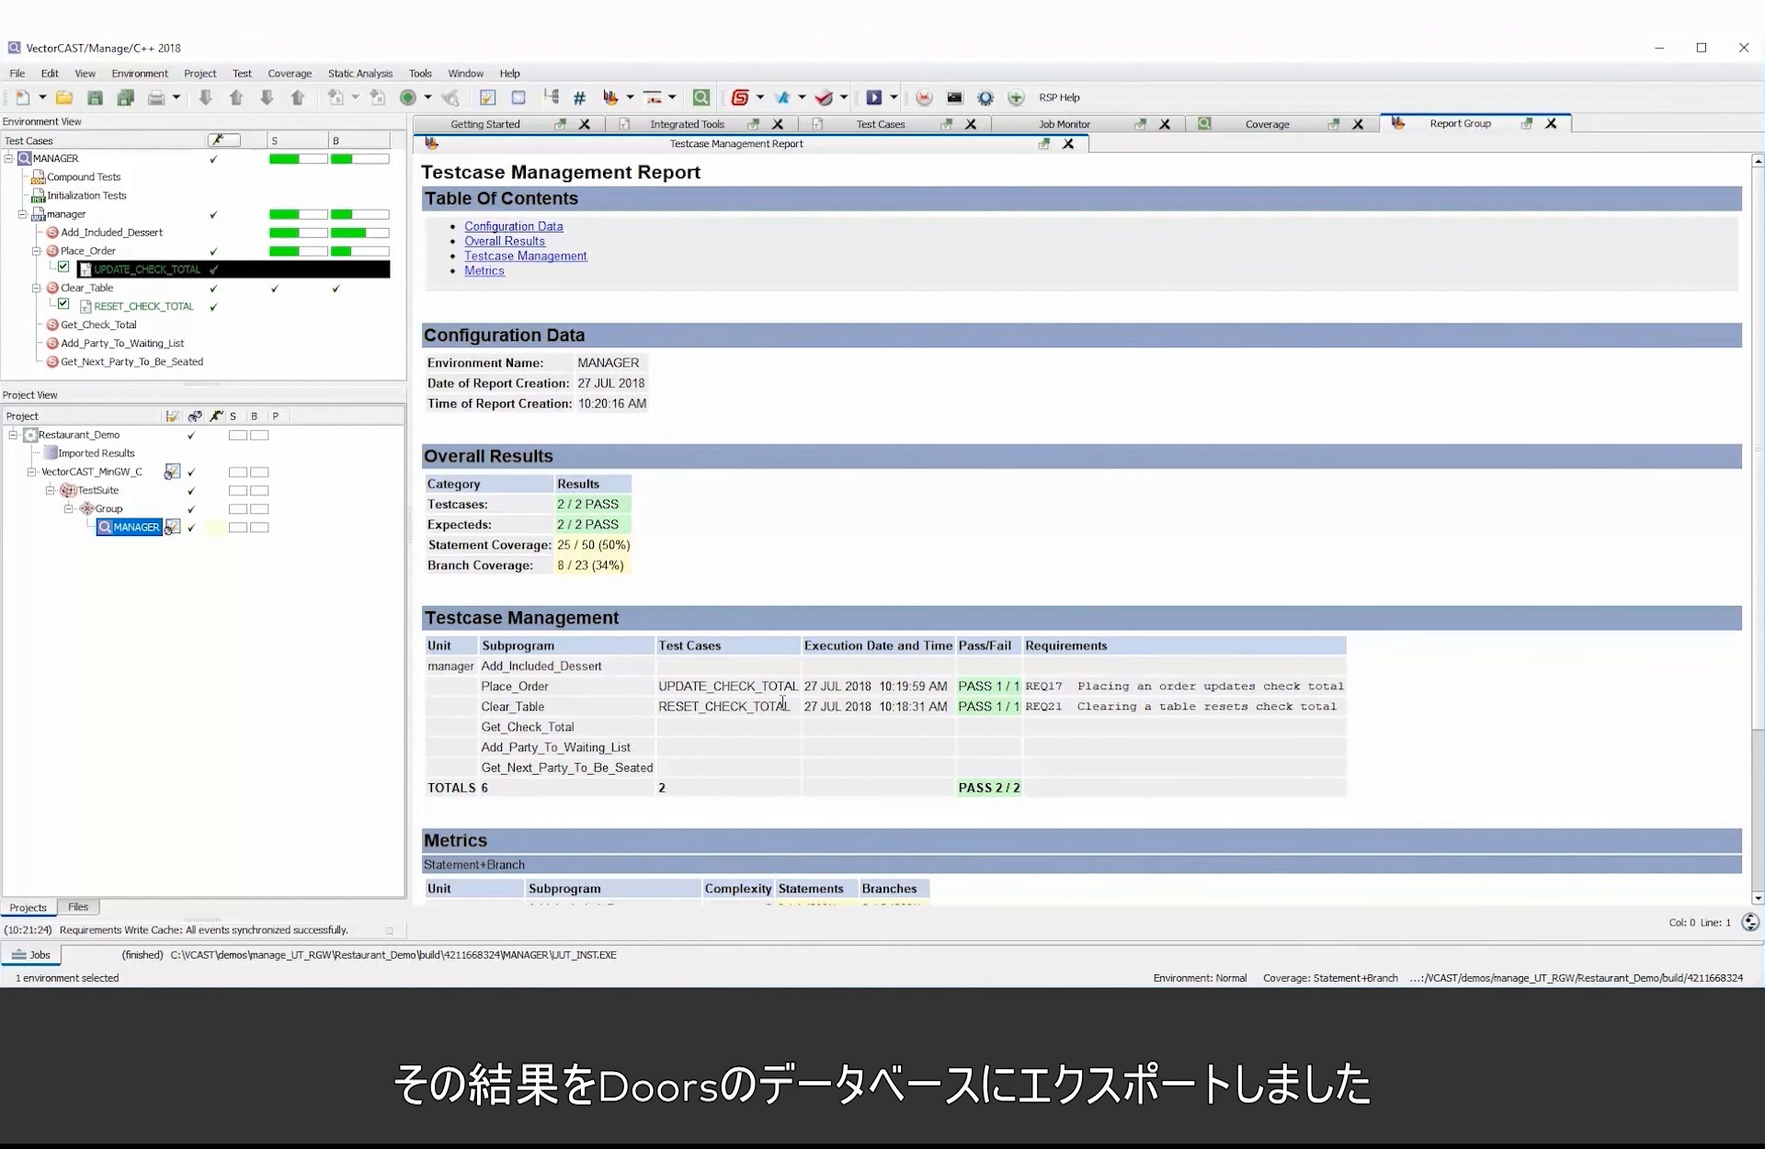
{"action": "left_click", "coordinate": [379, 1005]}
{"action": "left_click", "coordinate": [494, 954]}
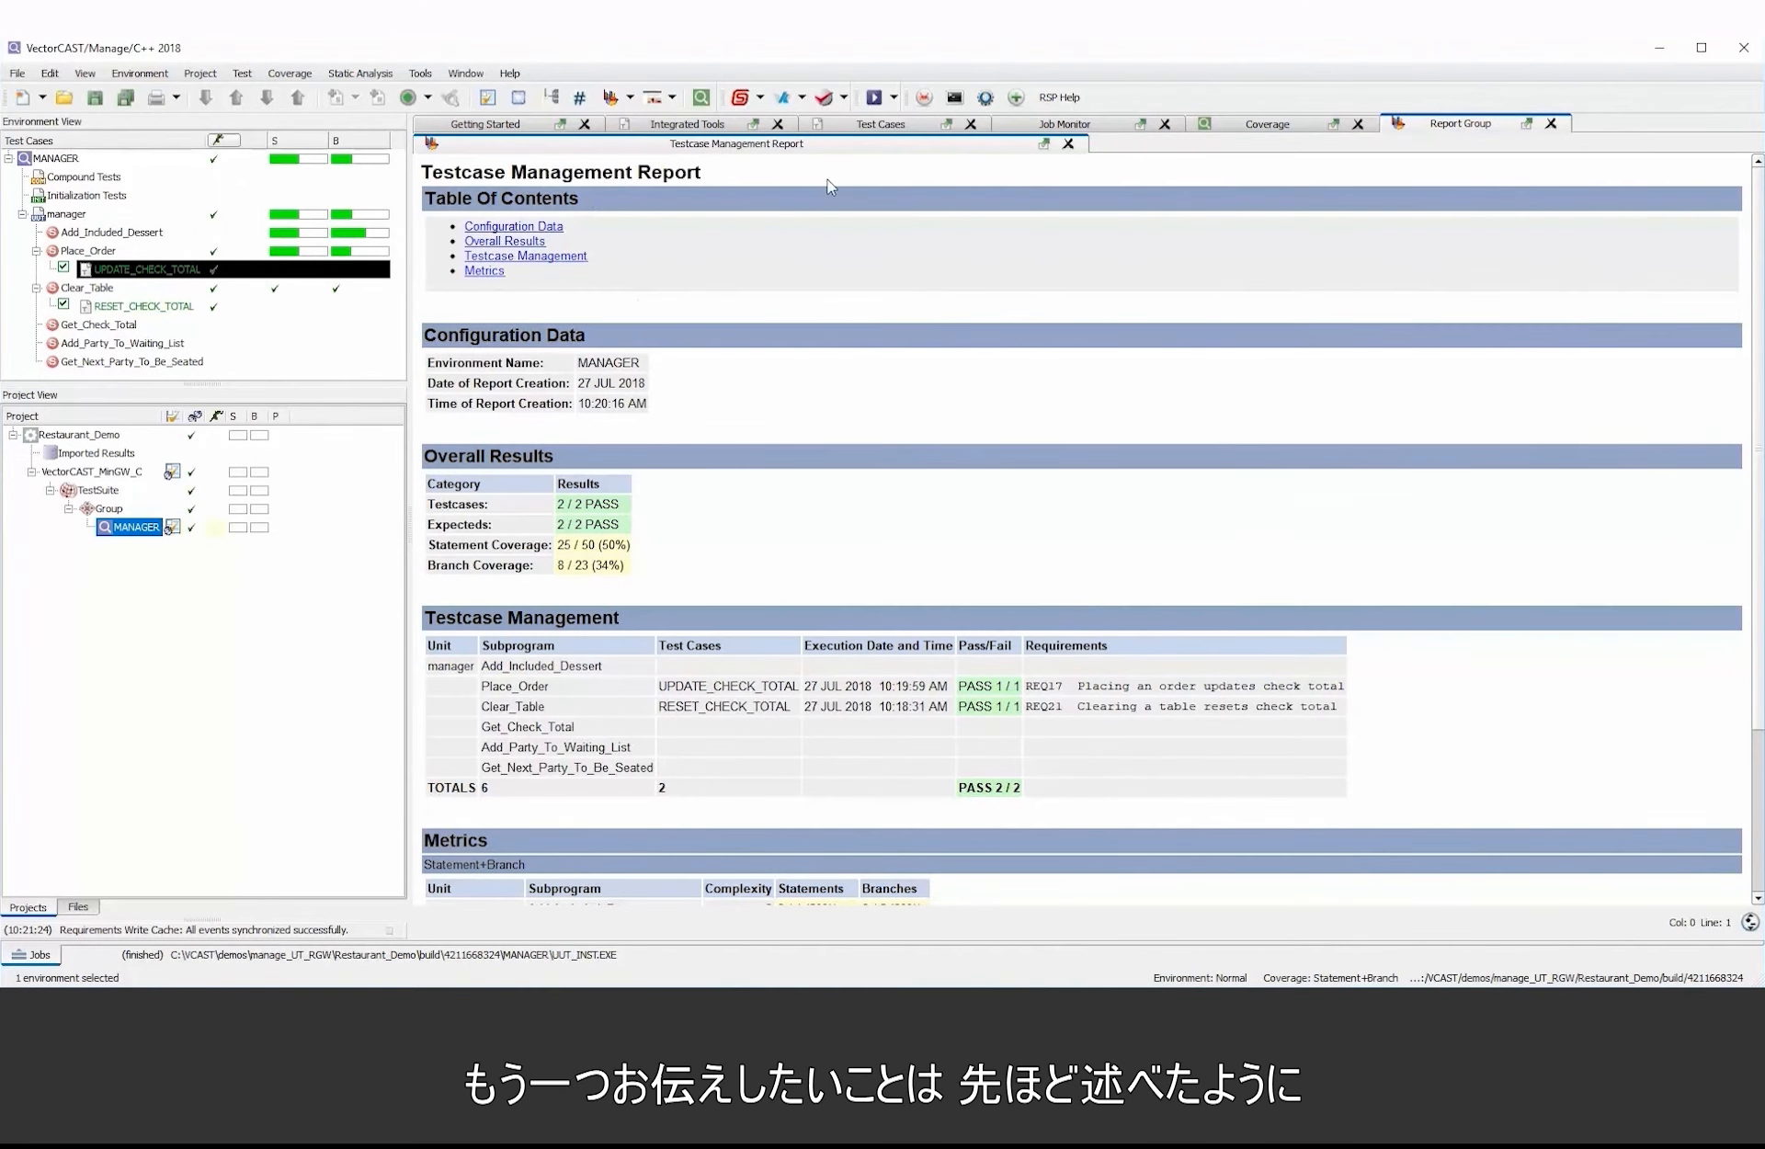
Return to the Requirements Gateway options and look through the available subsystem profiles, keeping DOORS selected
{"action": "left_click", "coordinate": [706, 125]}
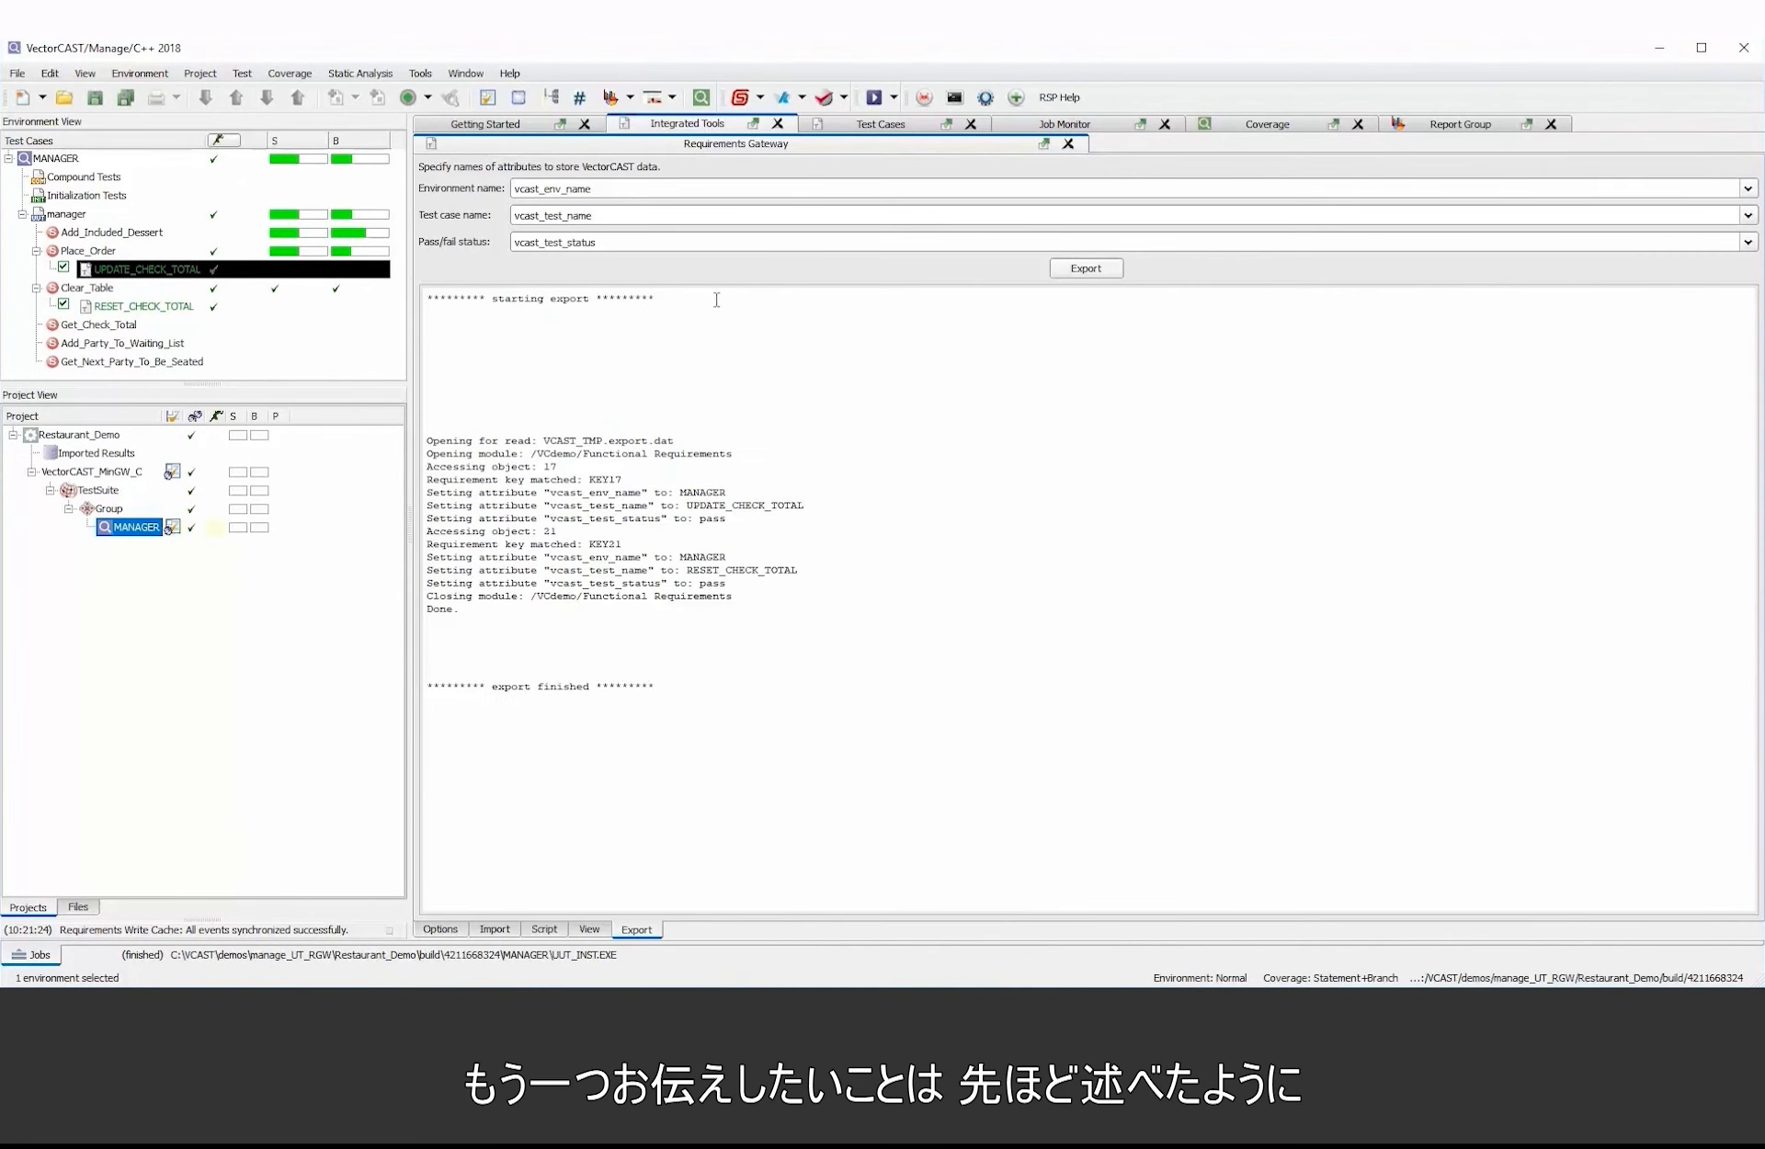
{"action": "left_click", "coordinate": [439, 929]}
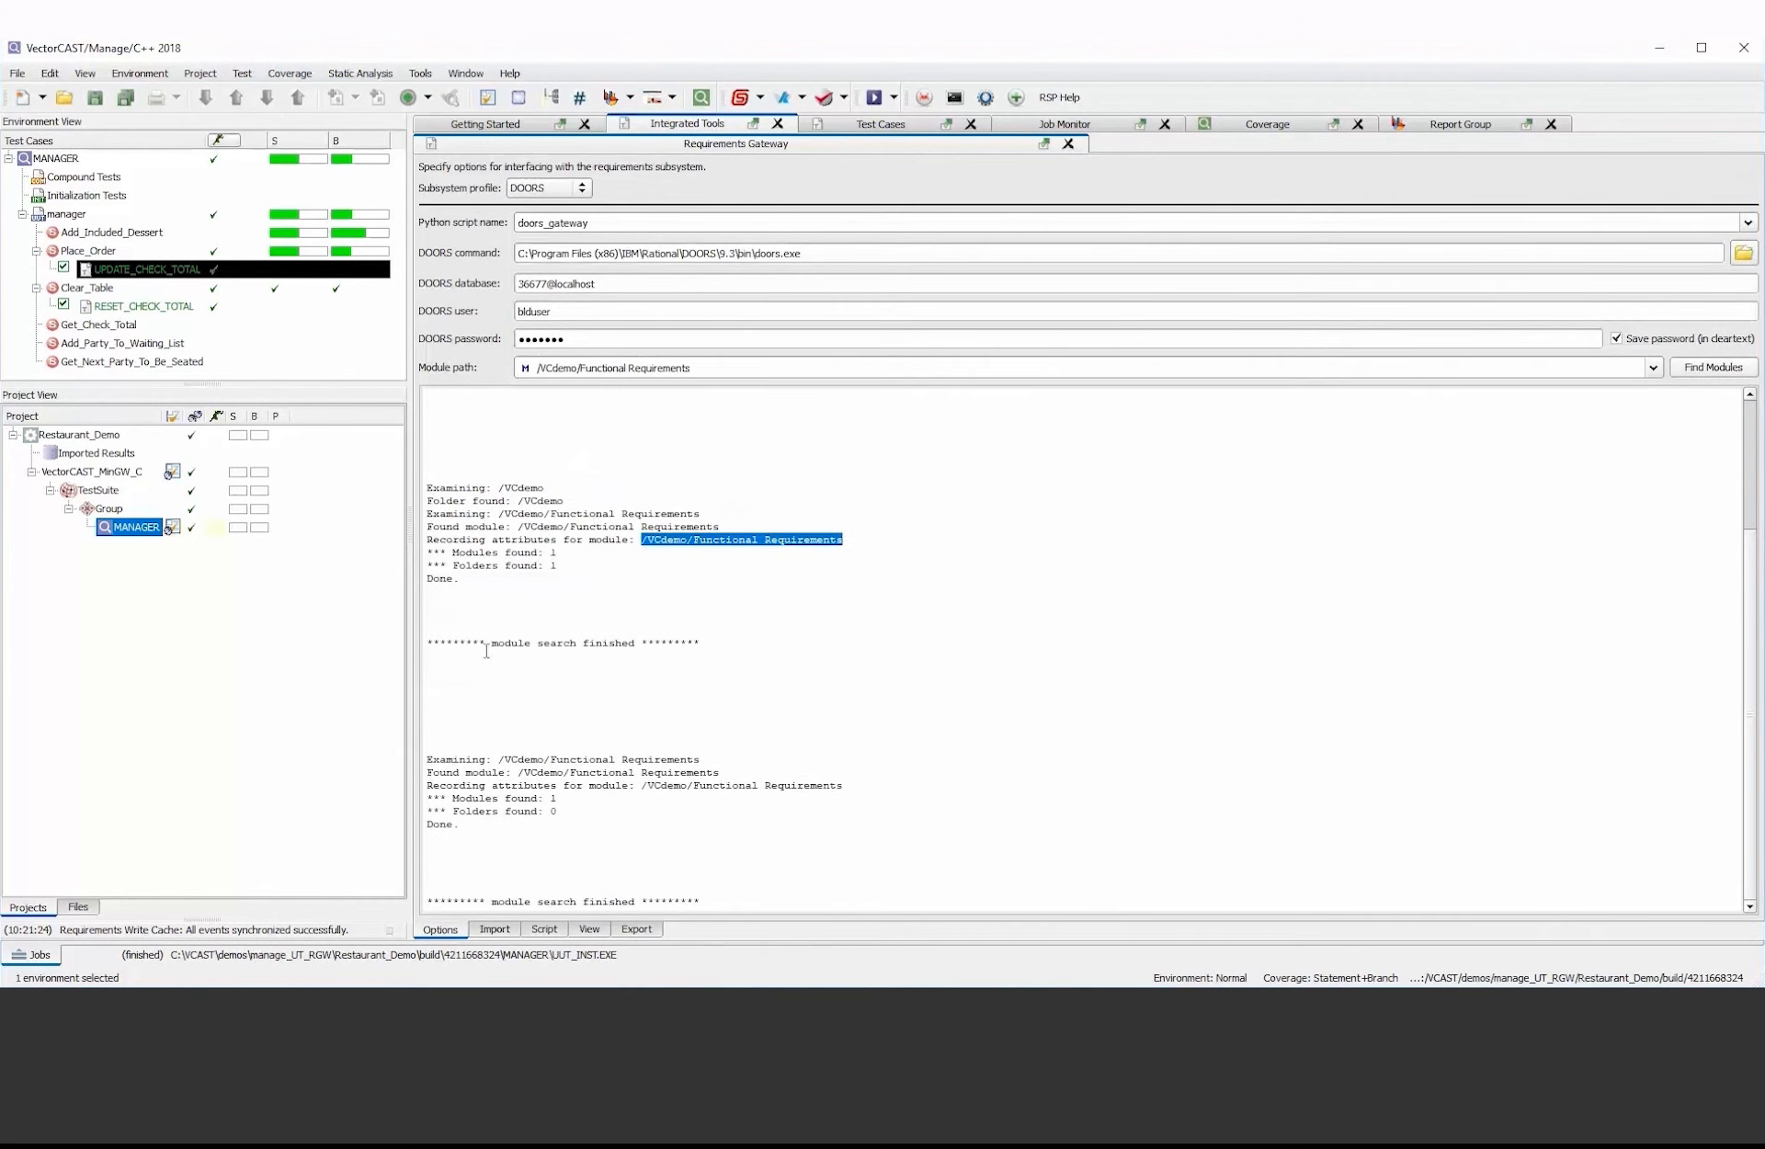
{"action": "left_click", "coordinate": [525, 189]}
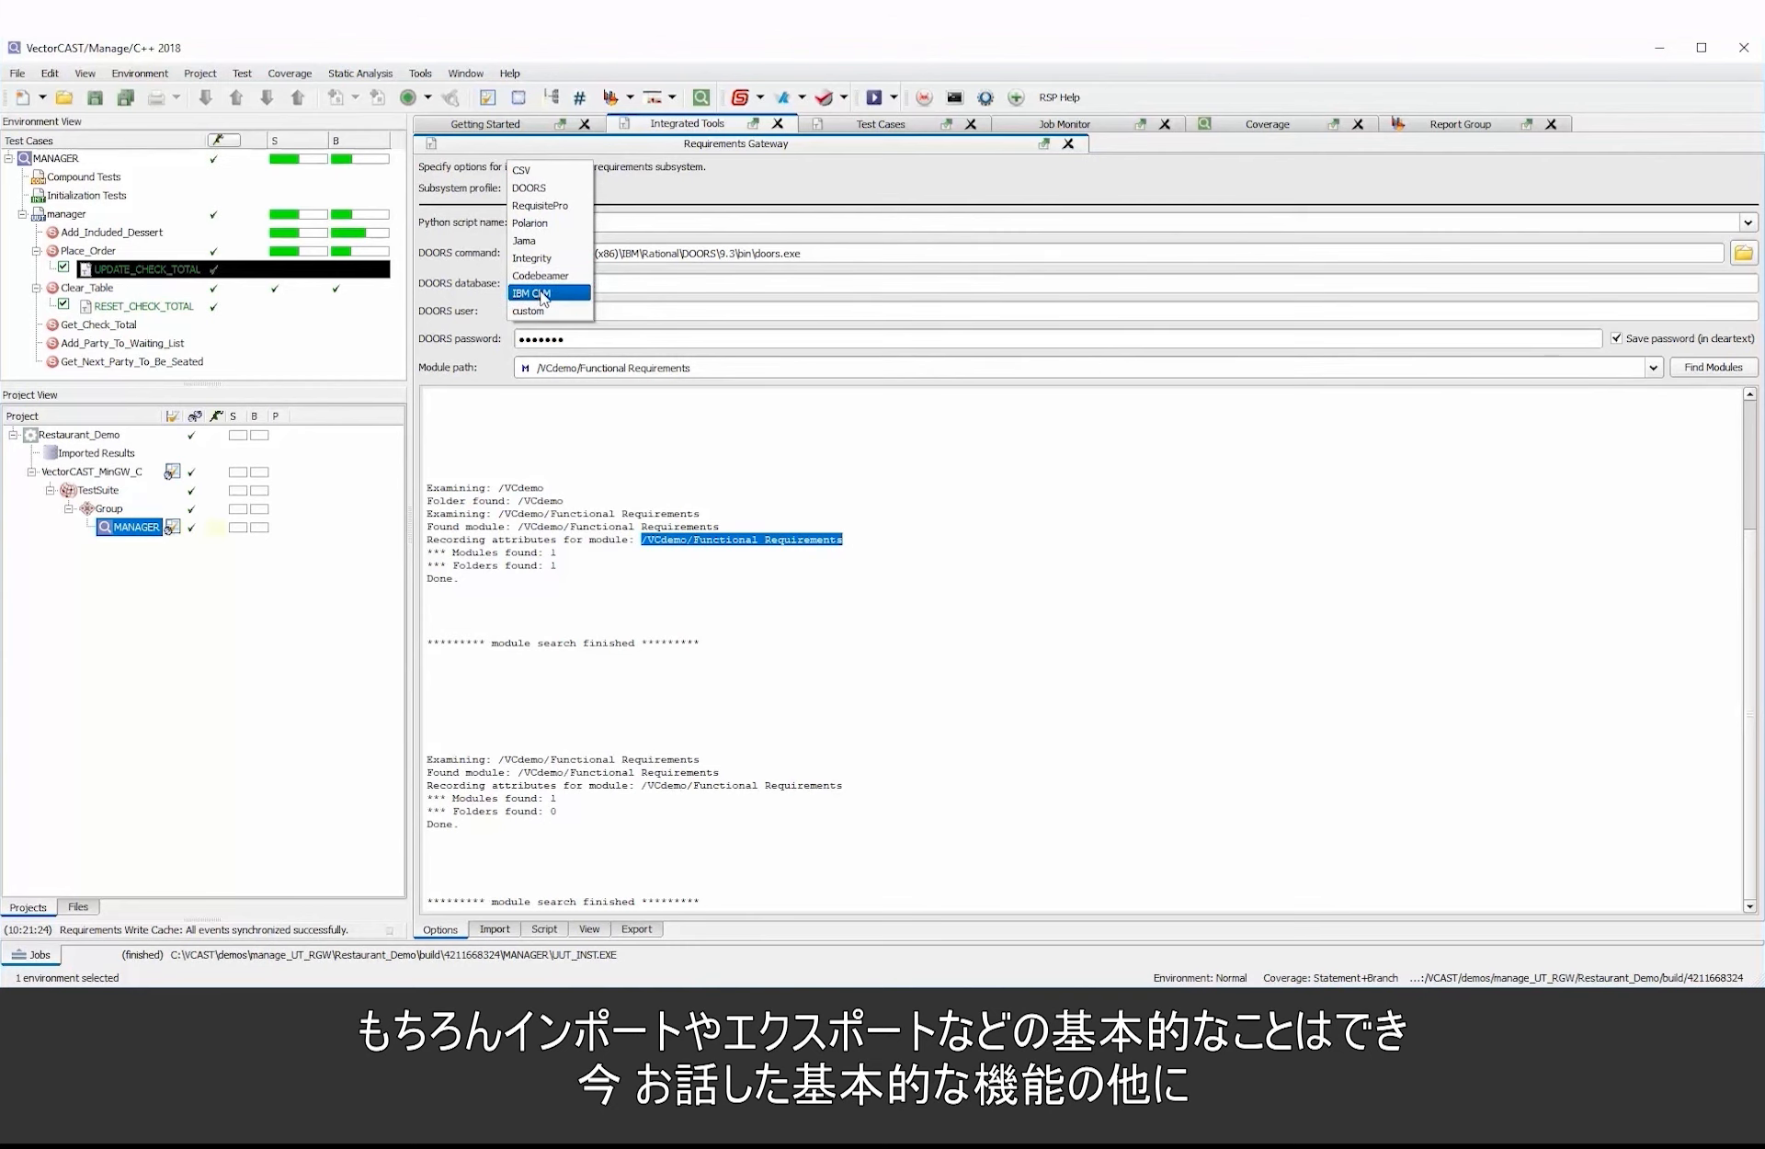
{"action": "left_click", "coordinate": [601, 474]}
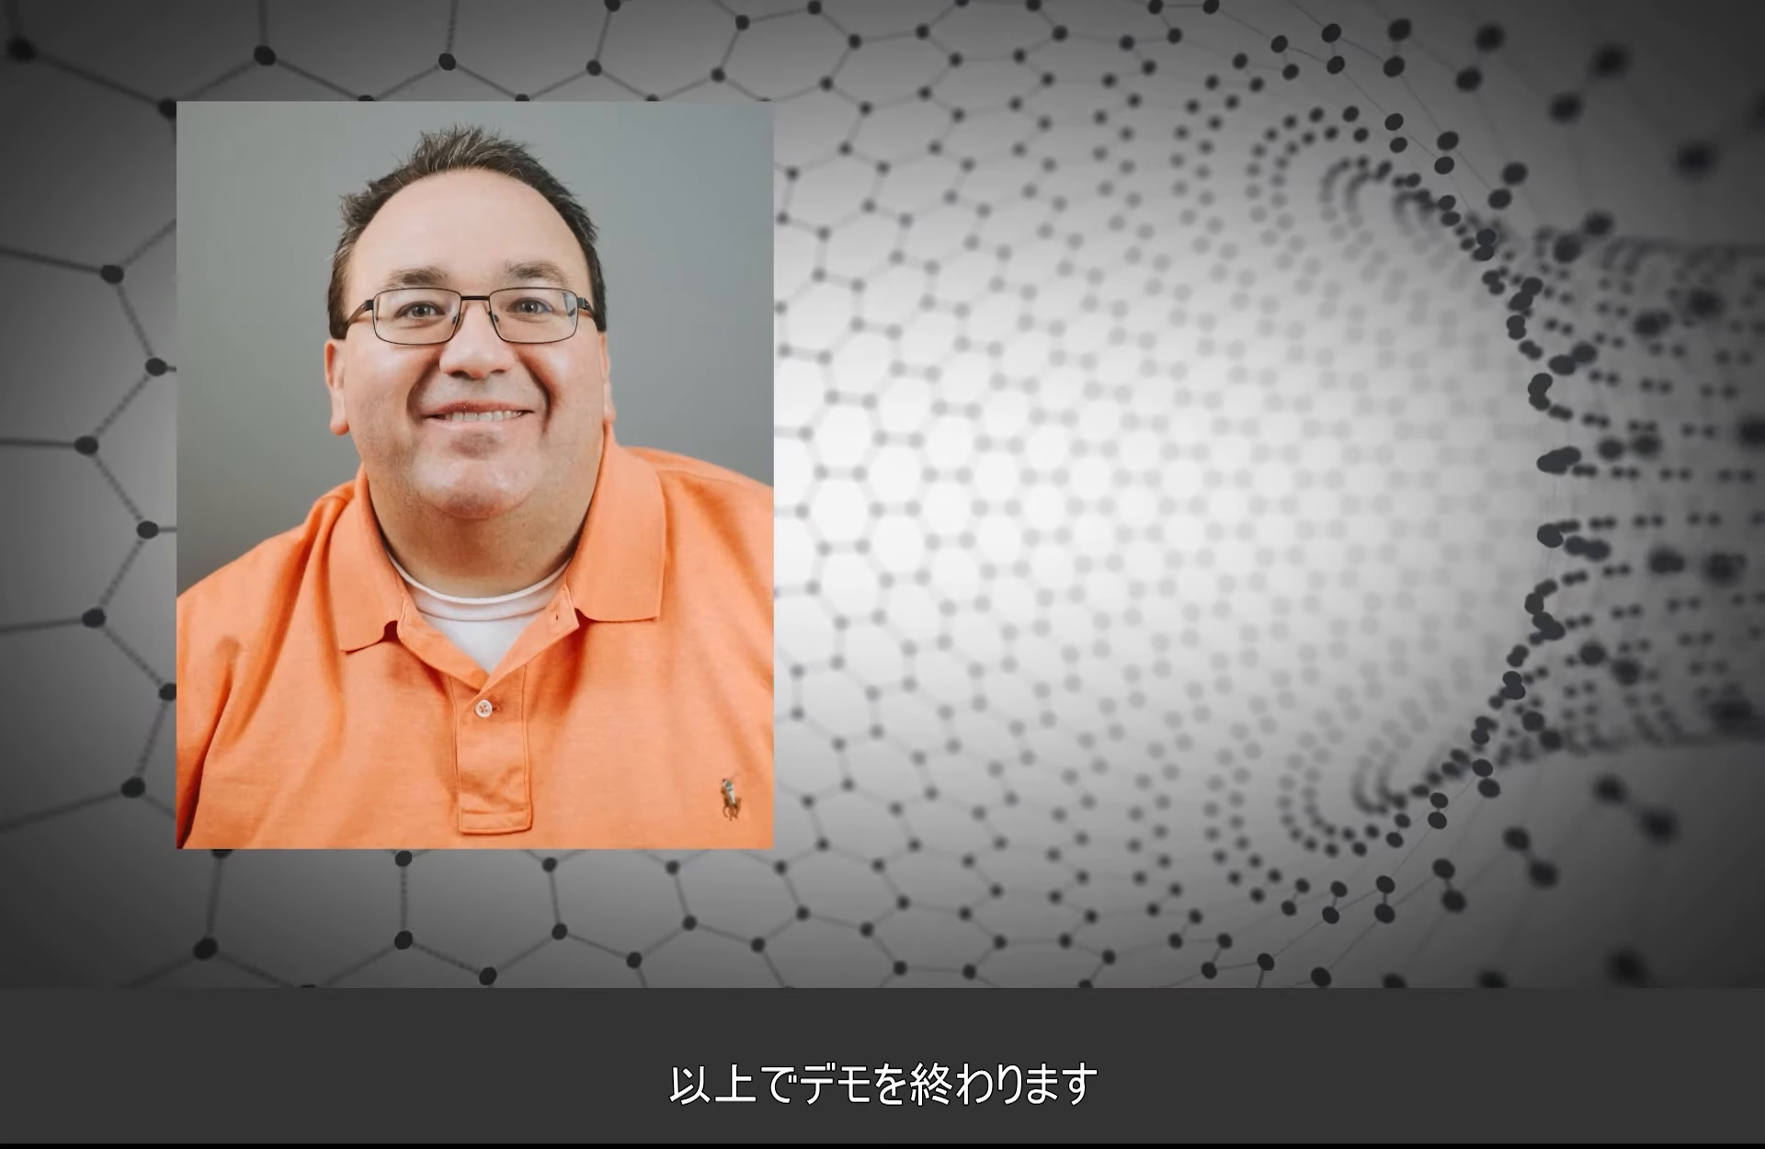